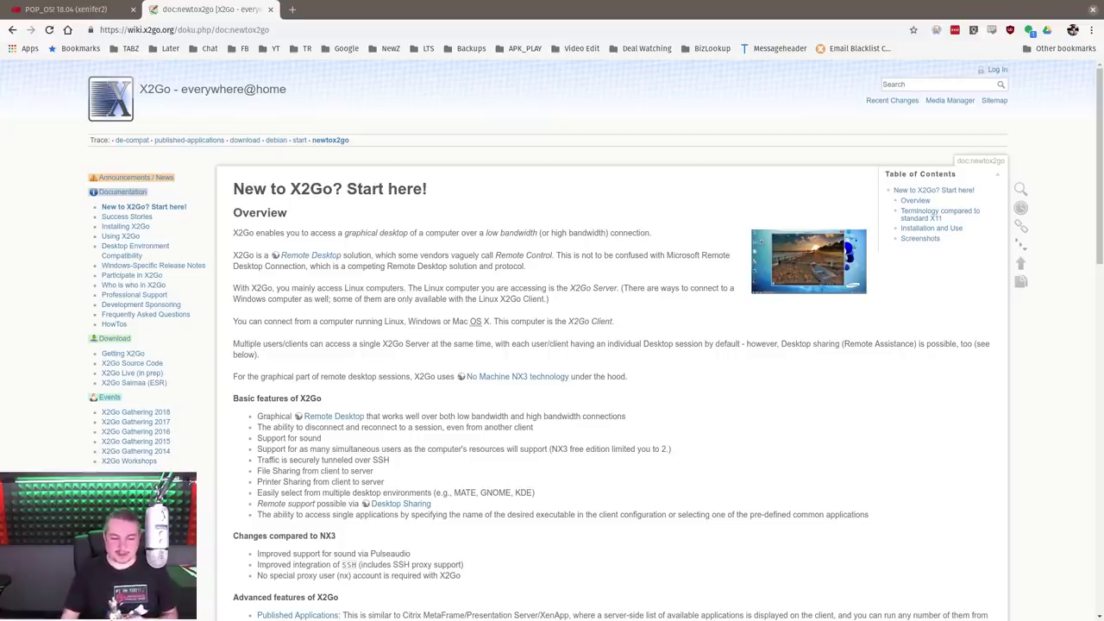
Scroll the X2Go wiki down to the basic, NX3-change and advanced feature lists
scroll(535, 410, down, 3)
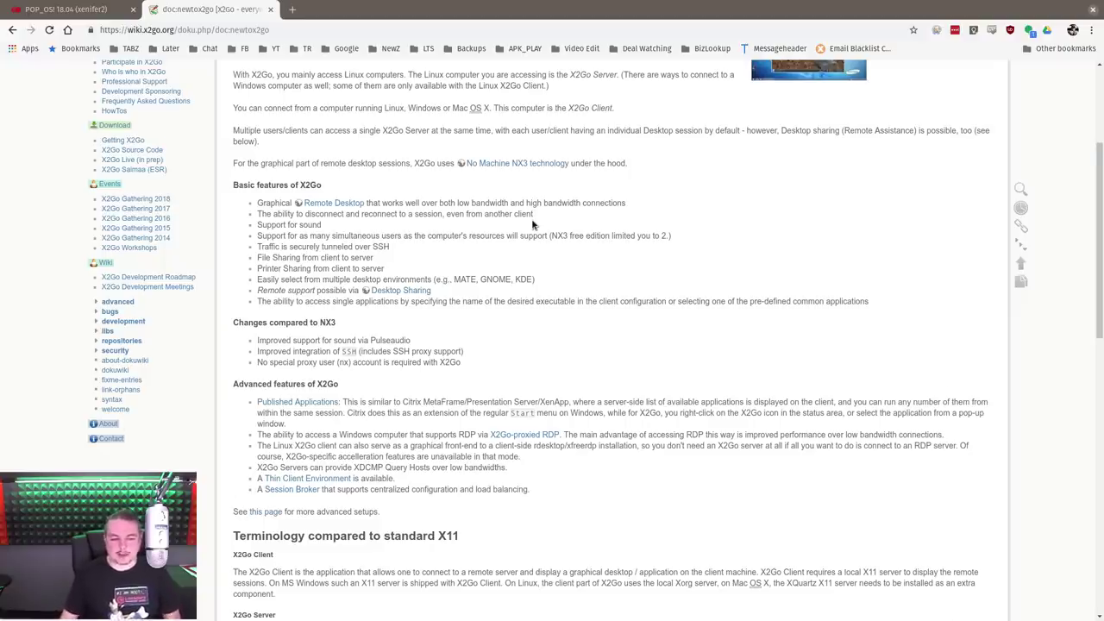
scroll(532, 224, down, 1)
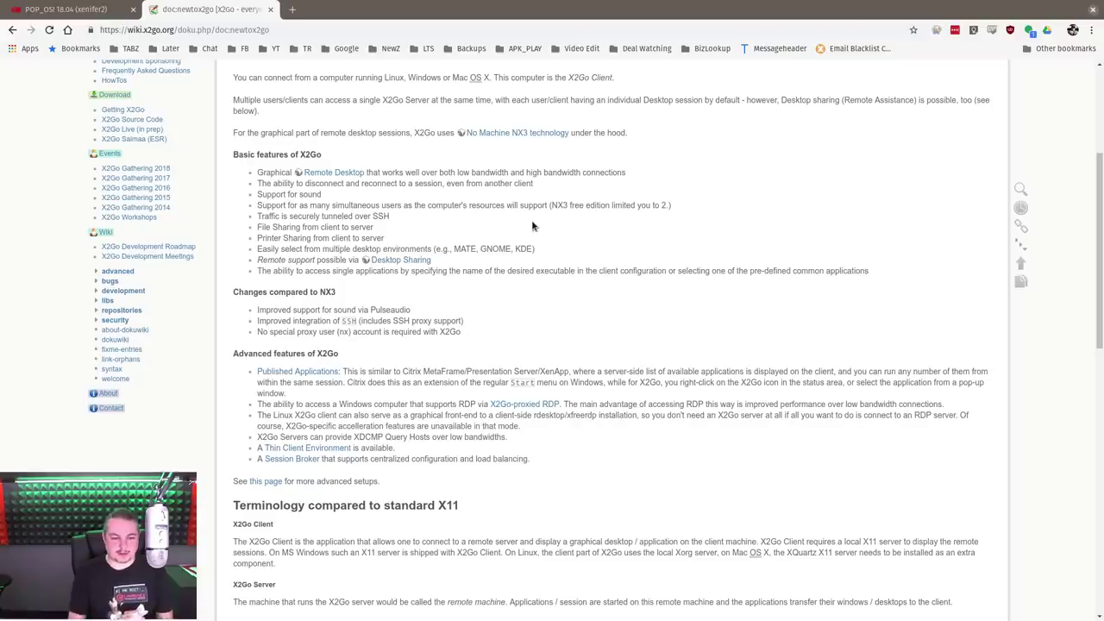
Select the word 'support' in the NX3 changes list, then scroll back toward the page top
scroll(532, 226, down, 1)
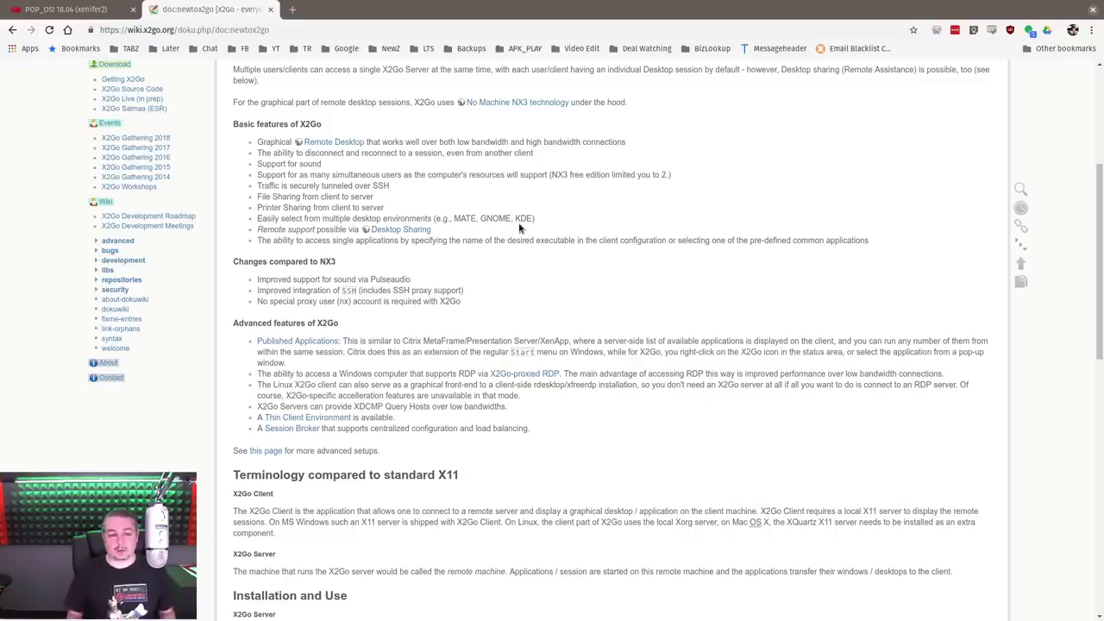
scroll(519, 228, down, 1)
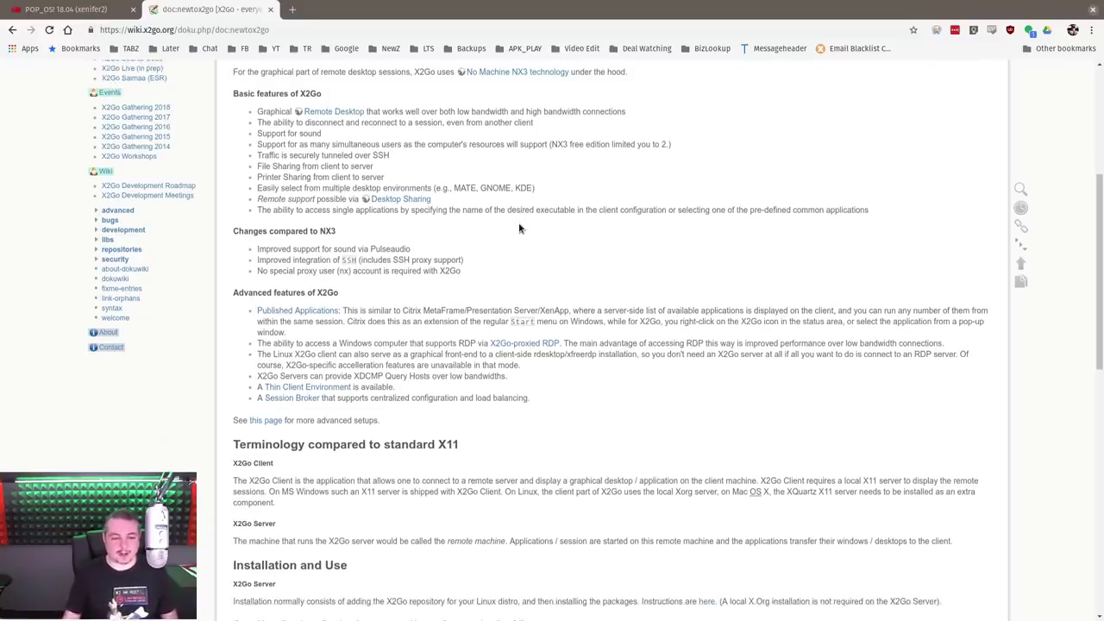
scroll(519, 228, down, 1)
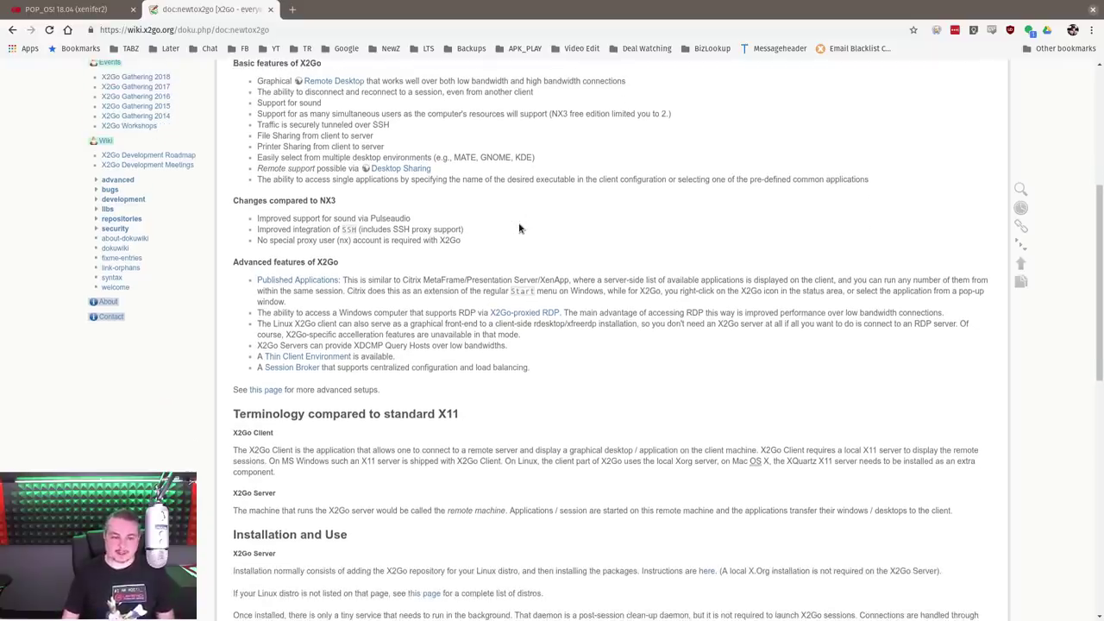
double_click(307, 219)
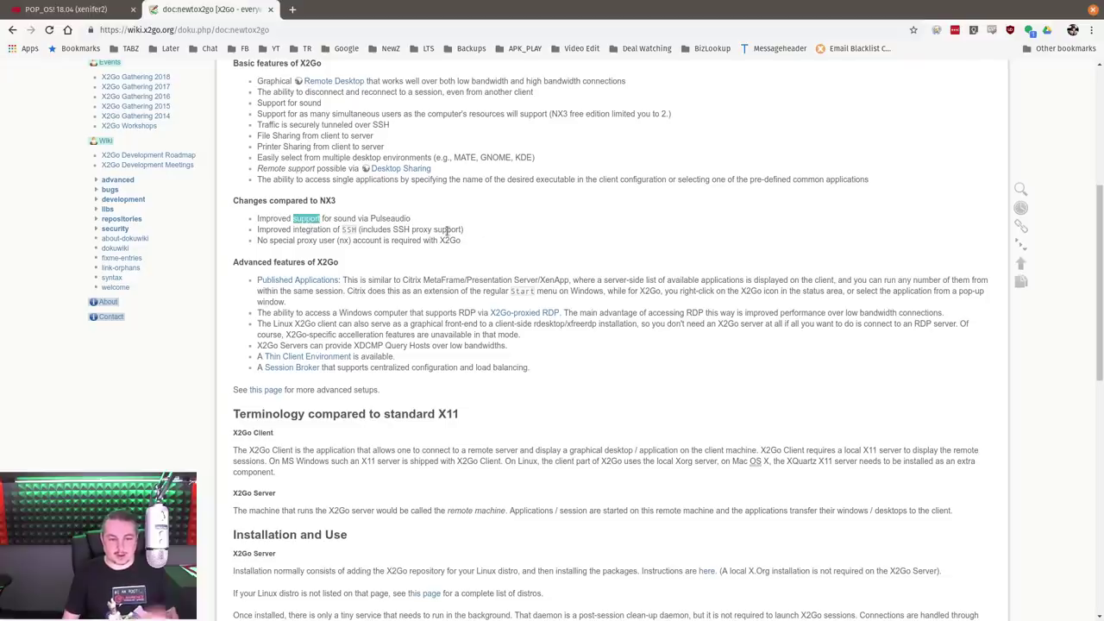
scroll(439, 250, down, 2)
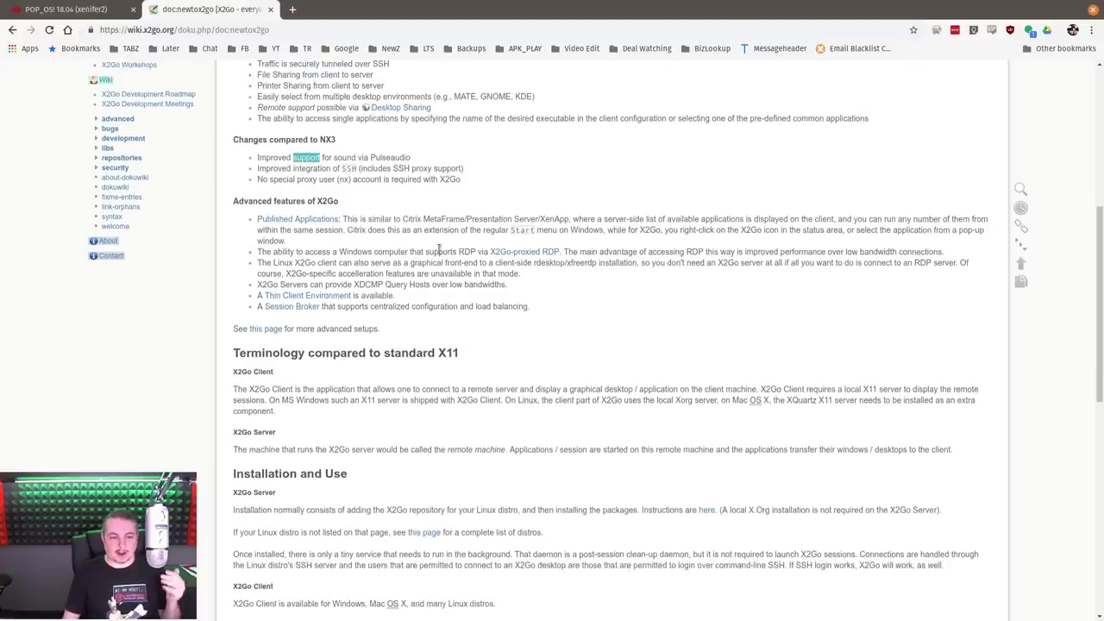
scroll(439, 248, down, 2)
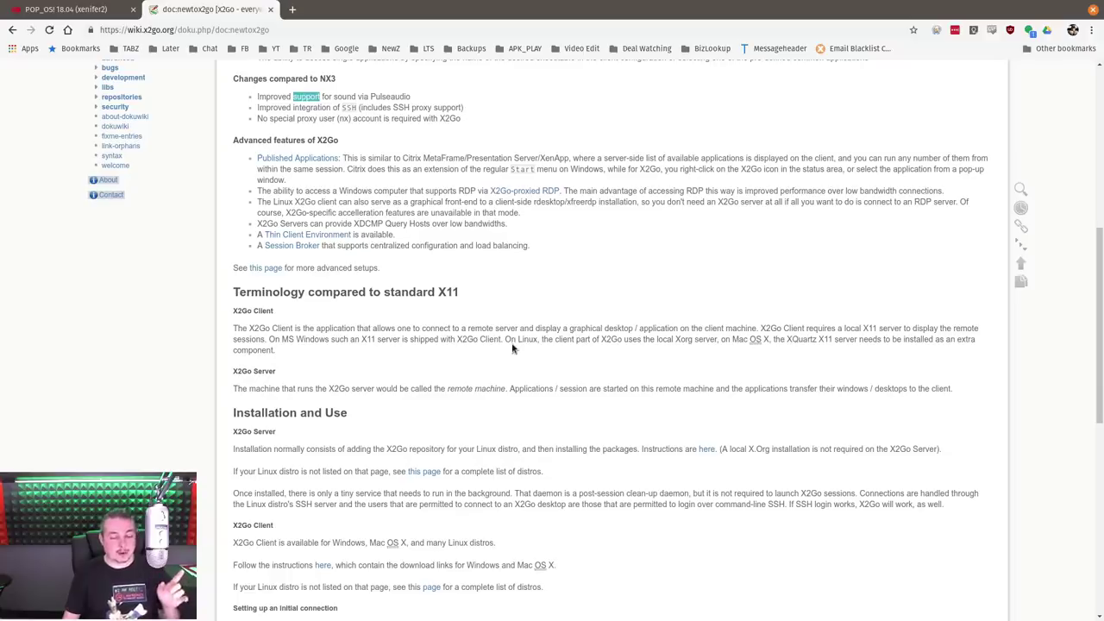
scroll(513, 348, up, 10)
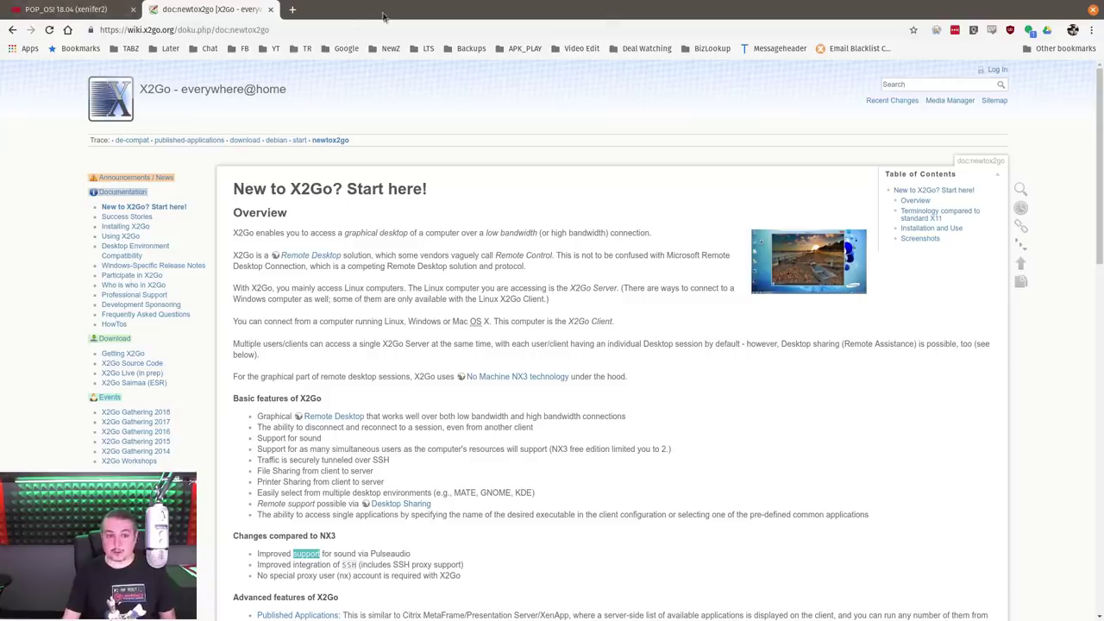
Open the POP_OS! 18.04 VM console and unlock it with the account password
click(73, 10)
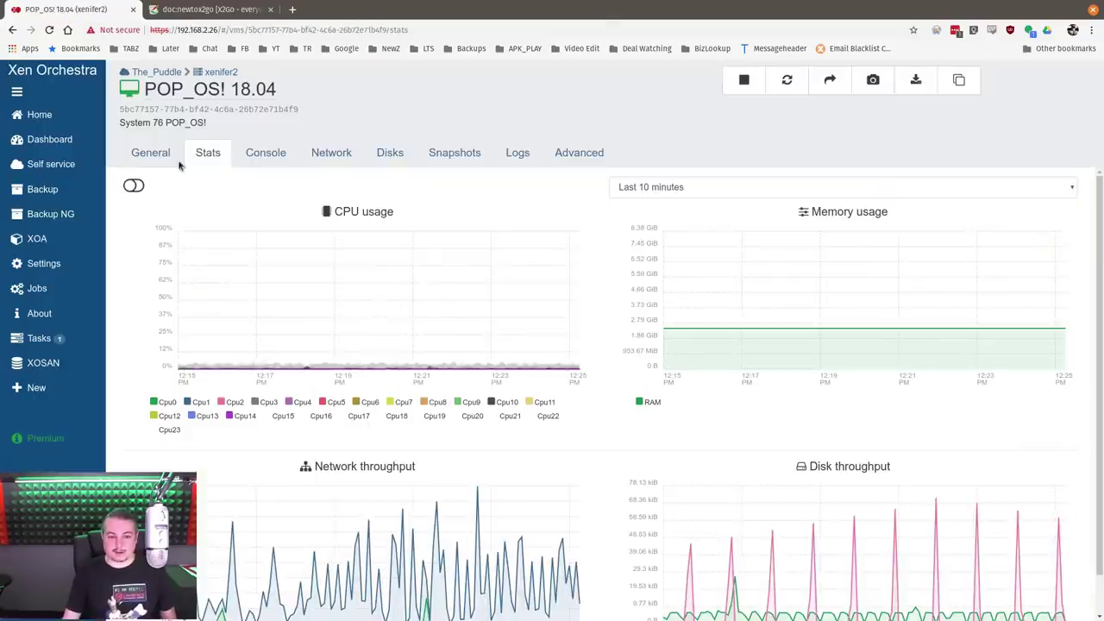
click(266, 152)
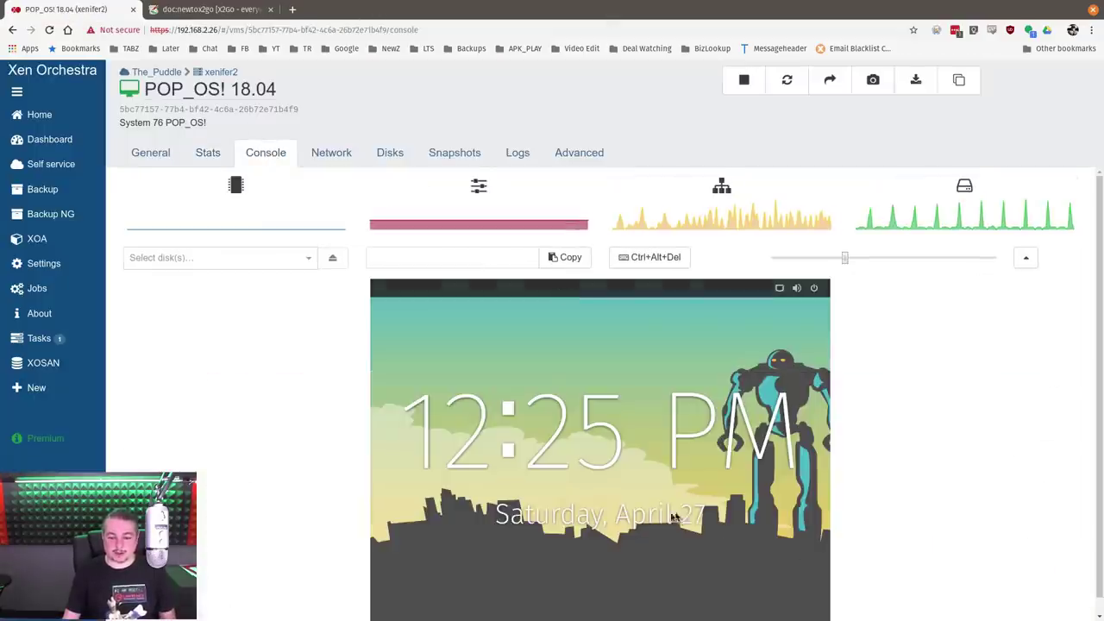
click(616, 489)
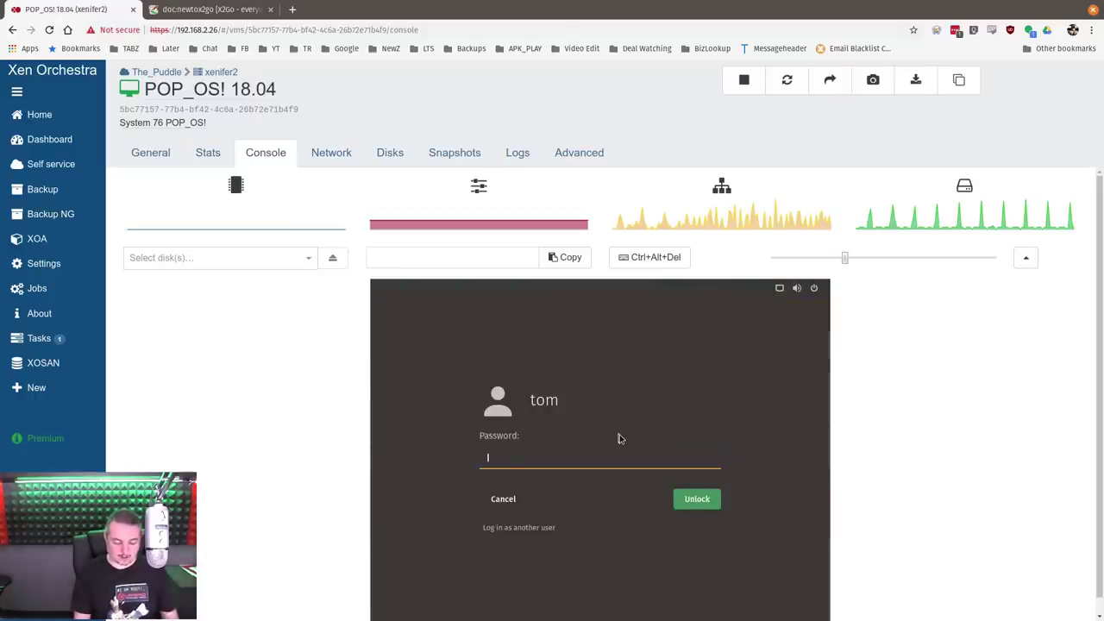
text(•••••••••••)
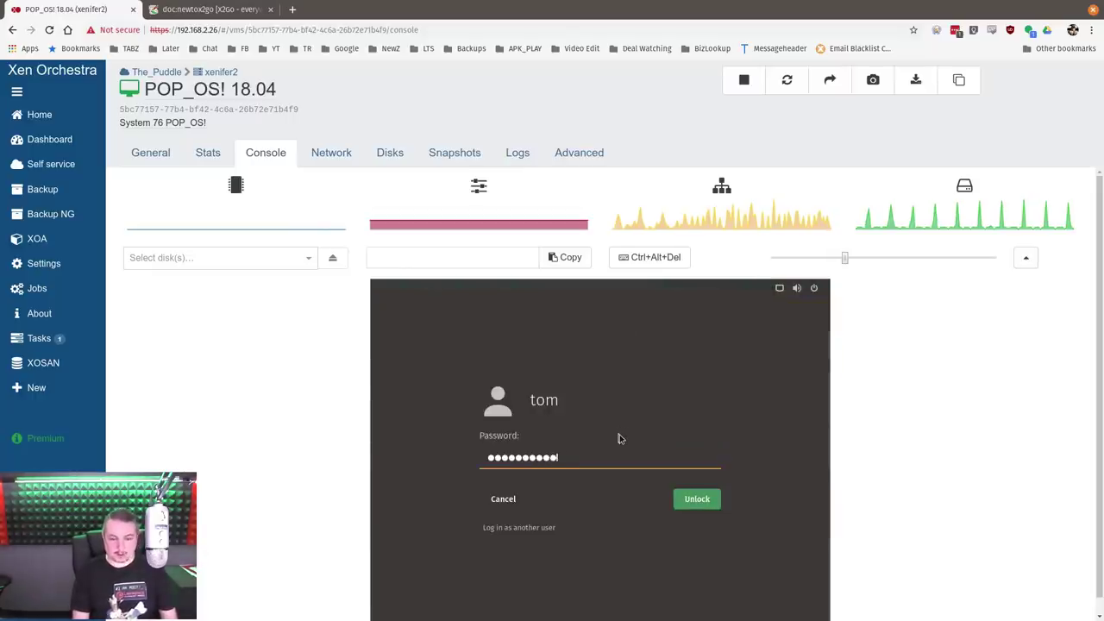
key(Return)
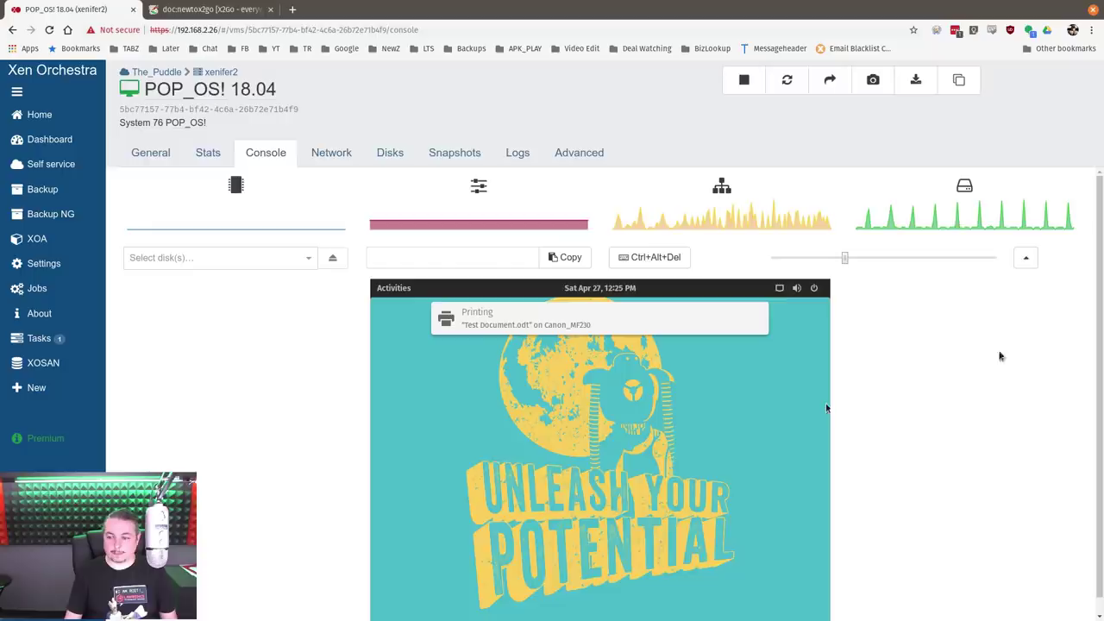
Collapse the VM header and launch Terminal from the Pop!_OS activities overview
click(1023, 259)
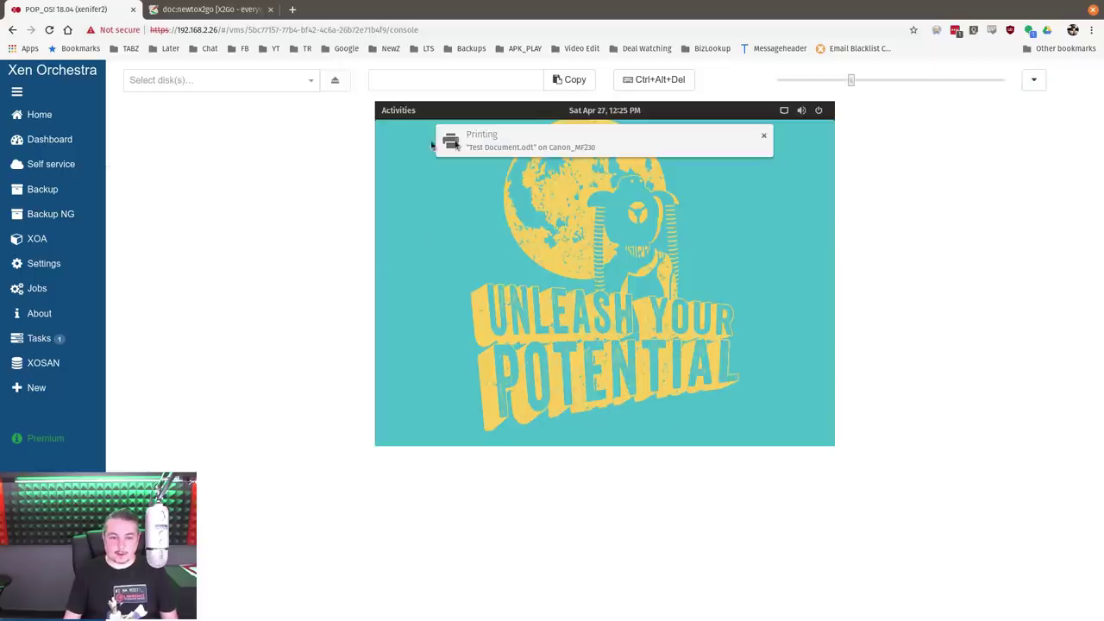
click(395, 112)
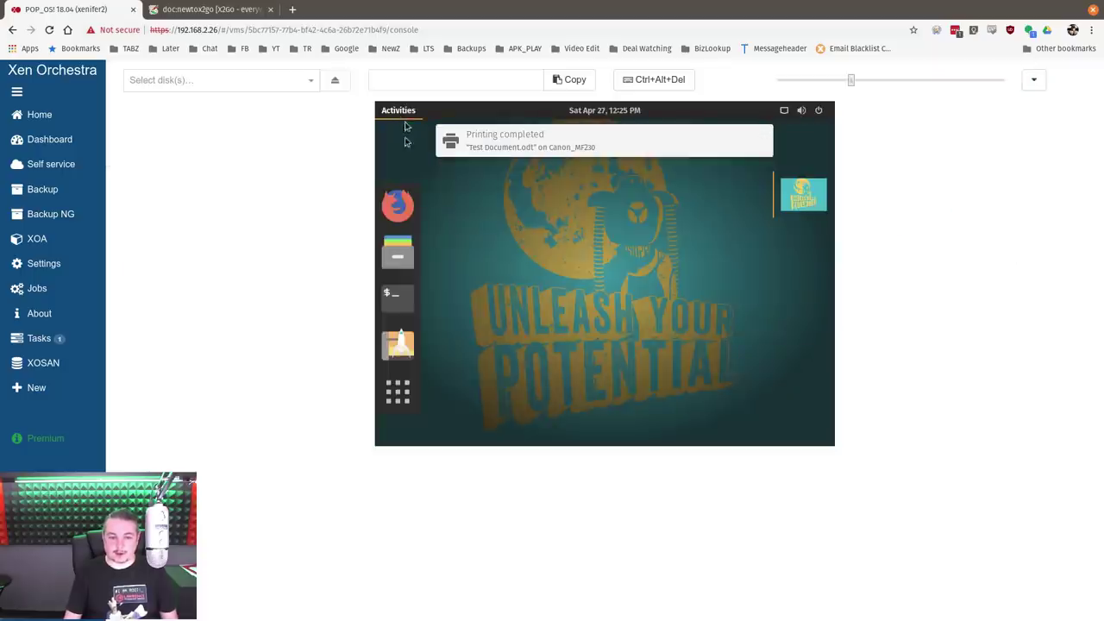
click(398, 302)
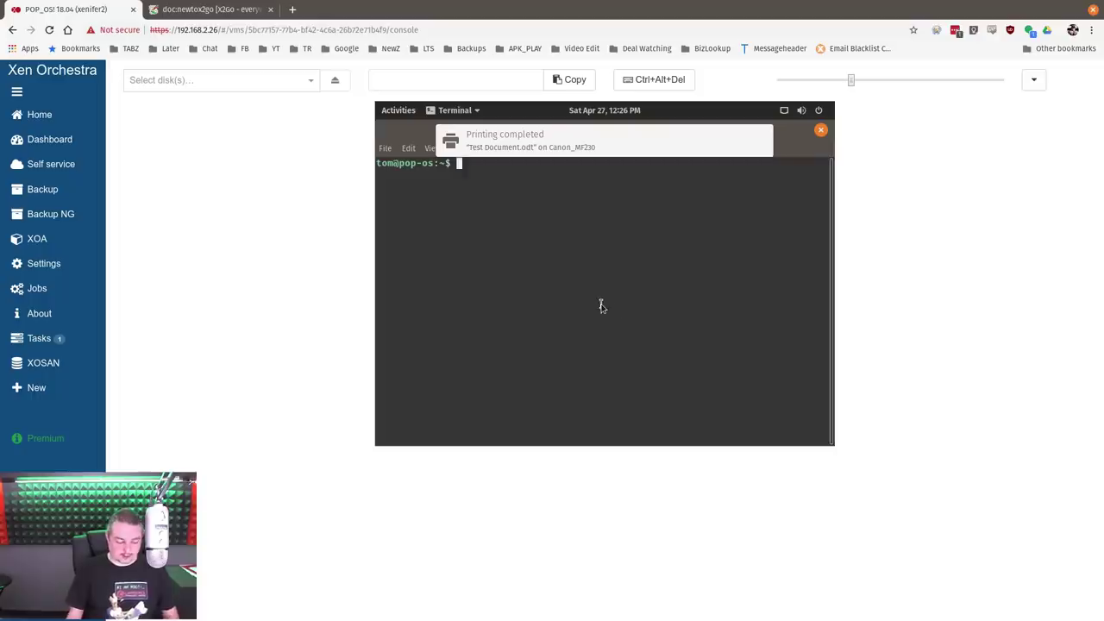
Enter 'sudo apt-get install x2goserver', list matching packages with Tab, then return to the wiki tab
text(sudp)
key(BackSpace)
text(o apt-get install )
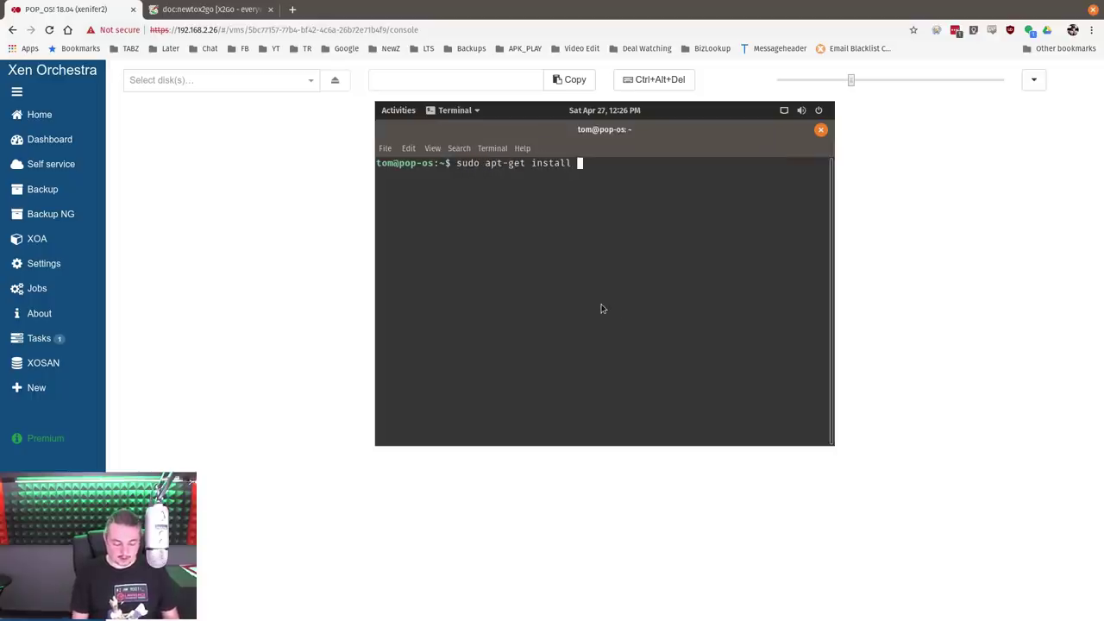
text(x2go)
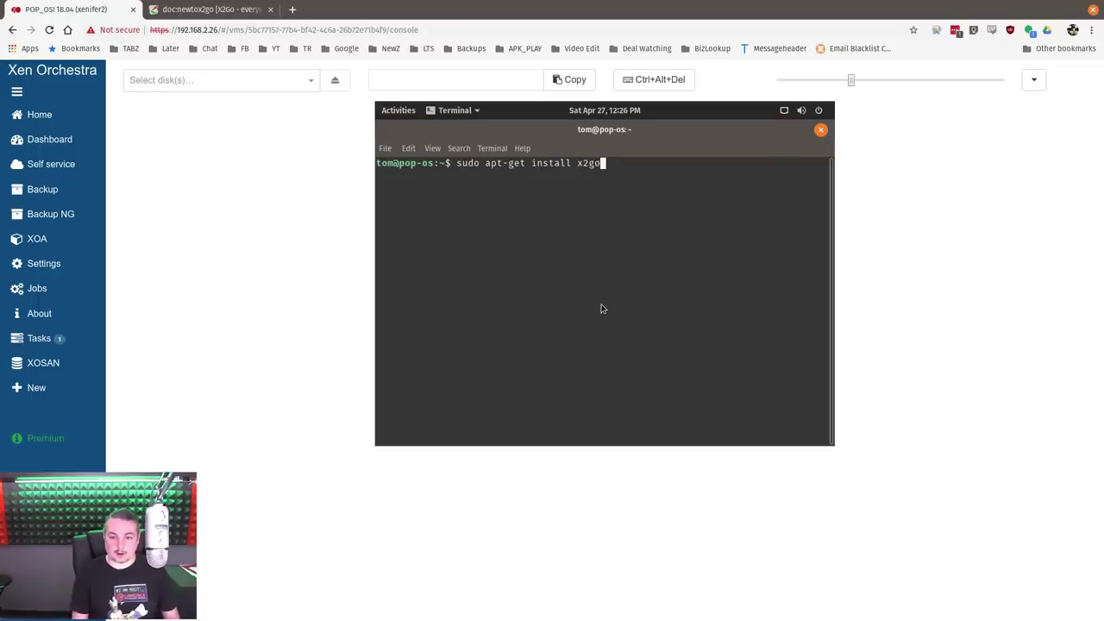
text(server)
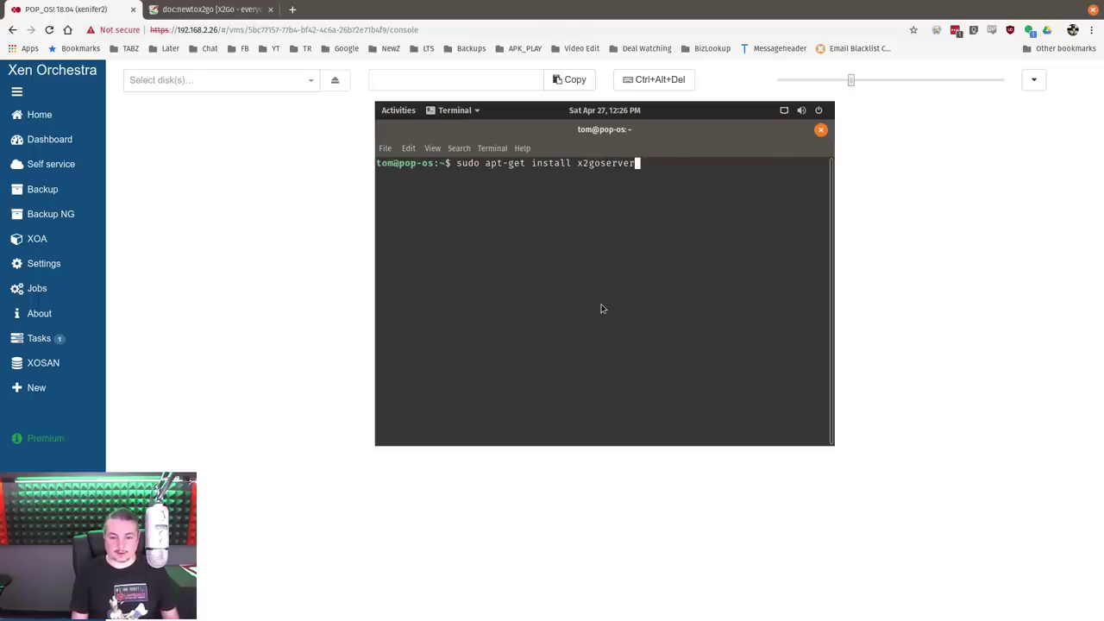
key(Tab)
key(Tab)
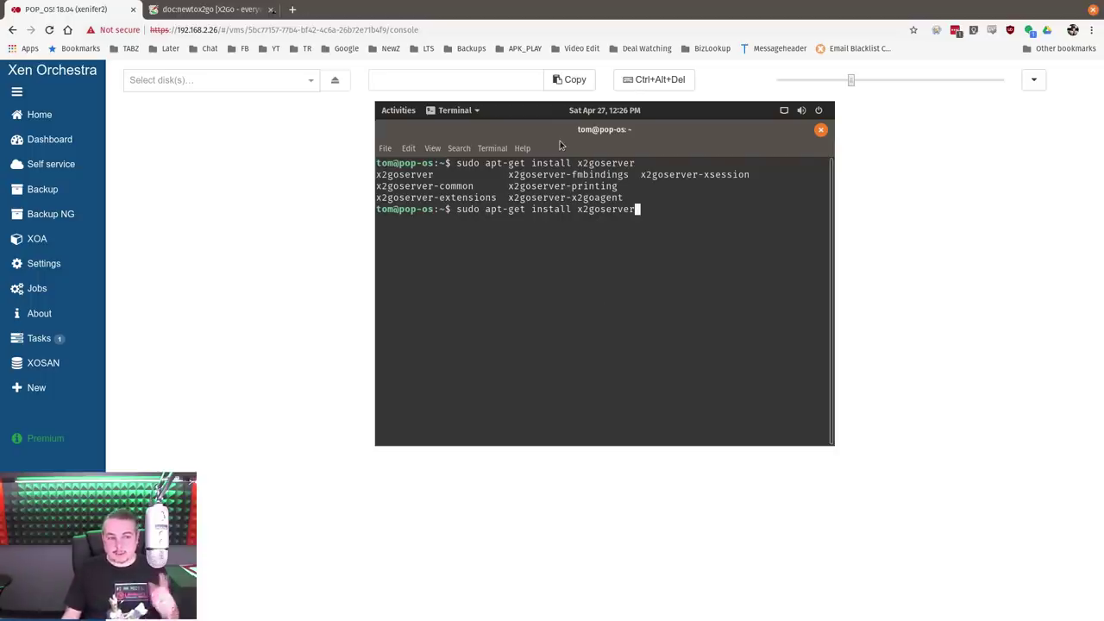
click(241, 8)
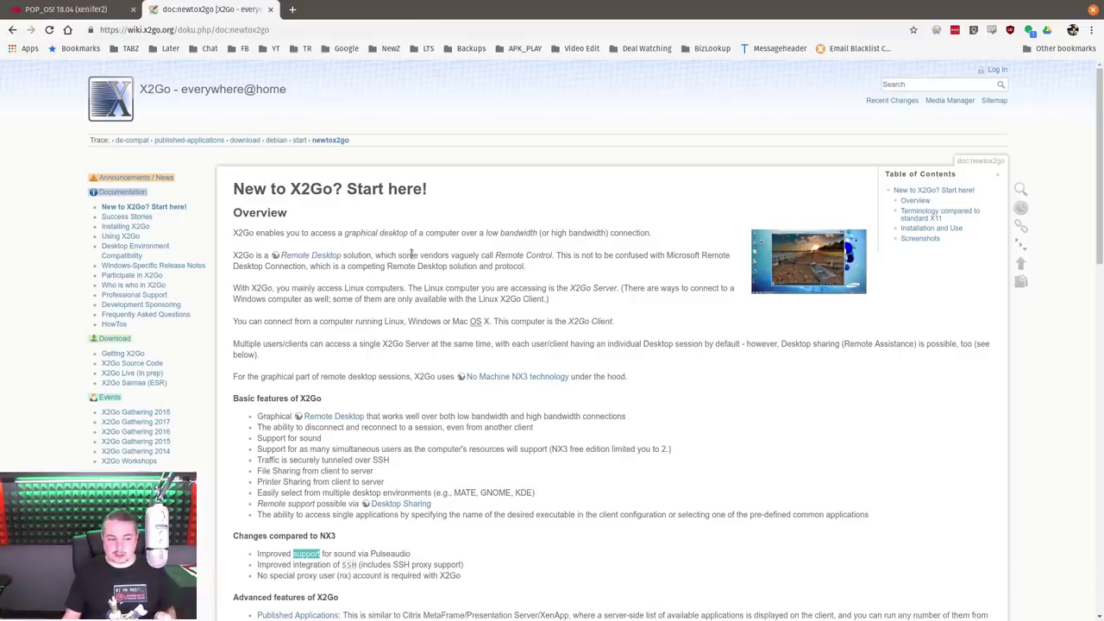
Go forward to the X2Go Server installation page and scroll up to its Ubuntu install commands
scroll(452, 379, down, 3)
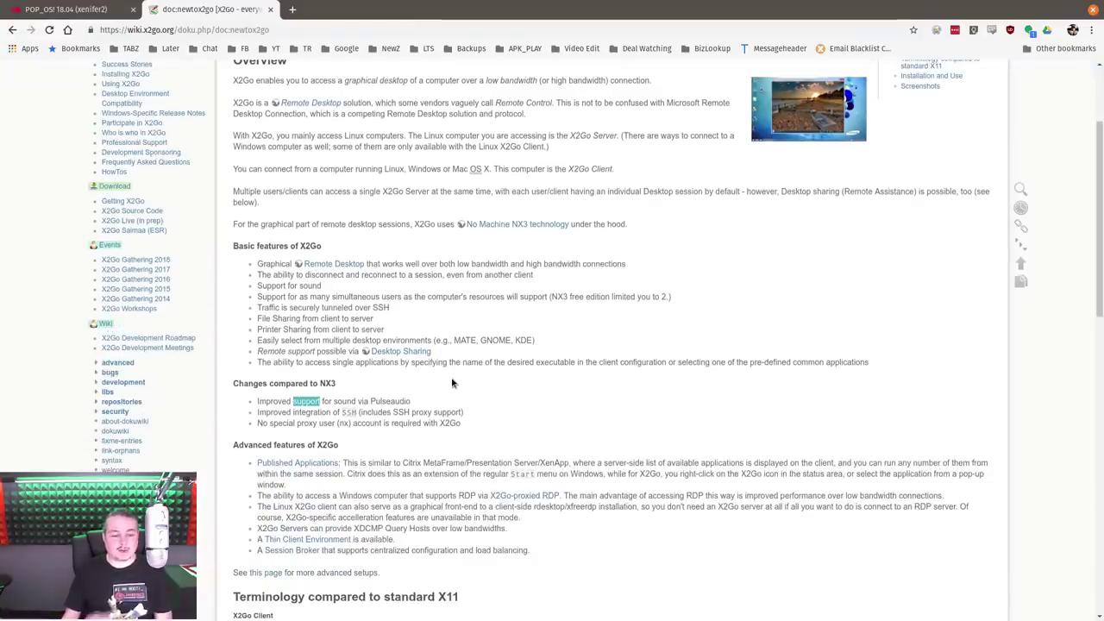
scroll(452, 383, down, 3)
scroll(451, 380, up, 6)
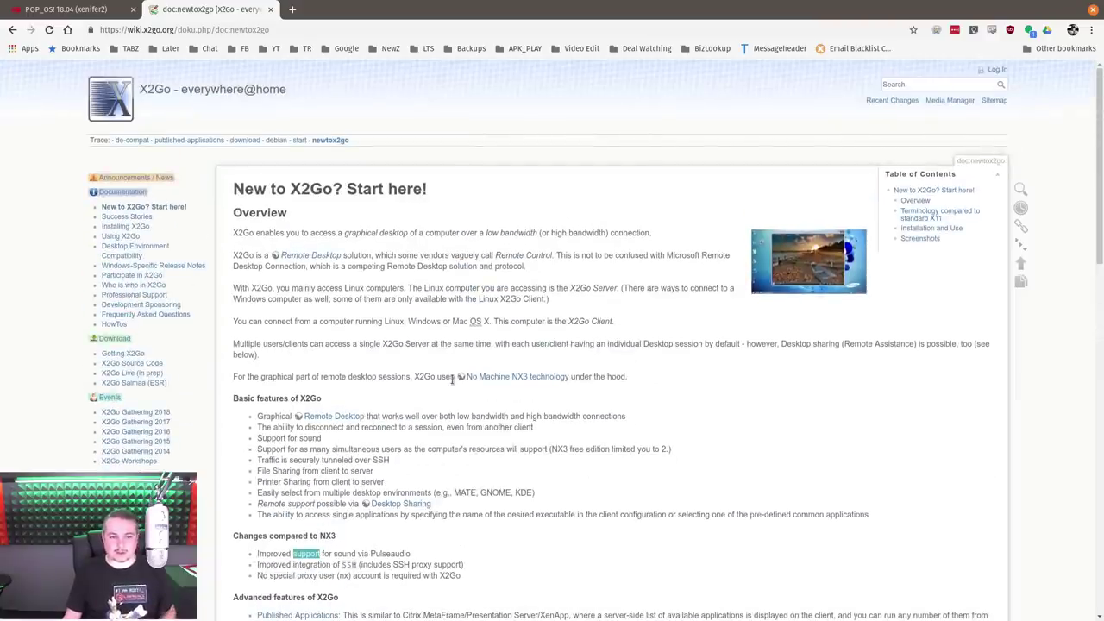
key(alt+Left)
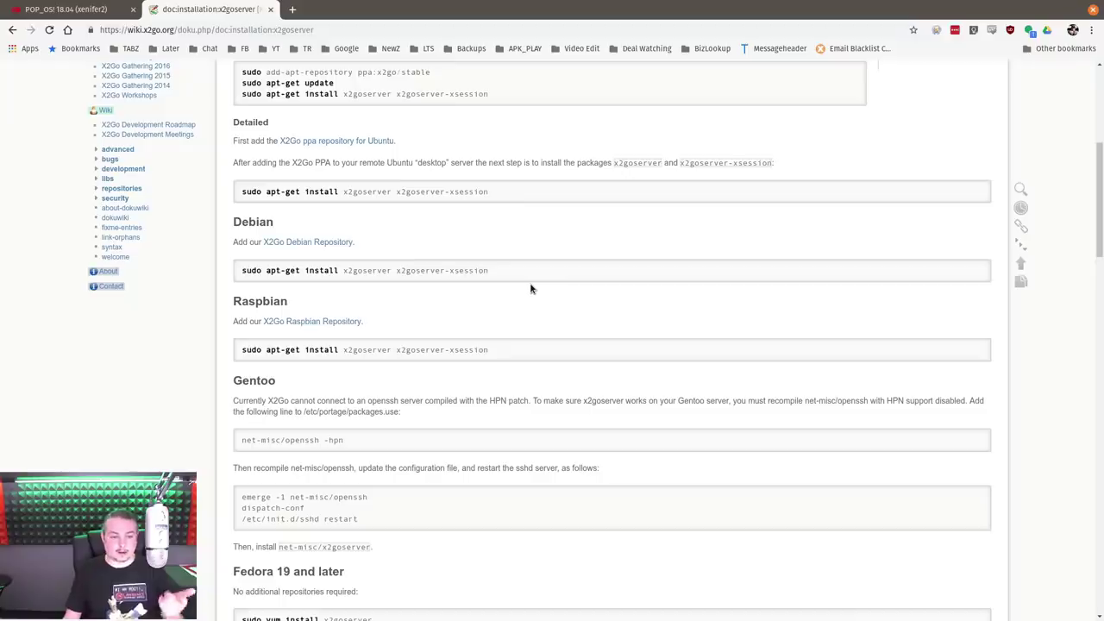
scroll(530, 288, down, 1)
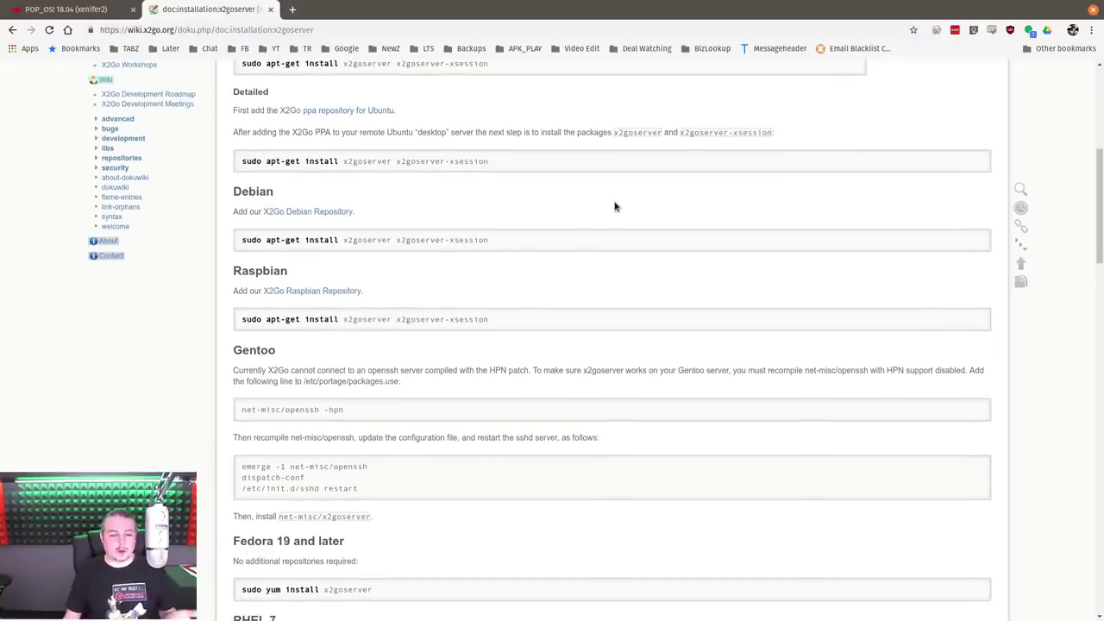
scroll(615, 207, up, 2)
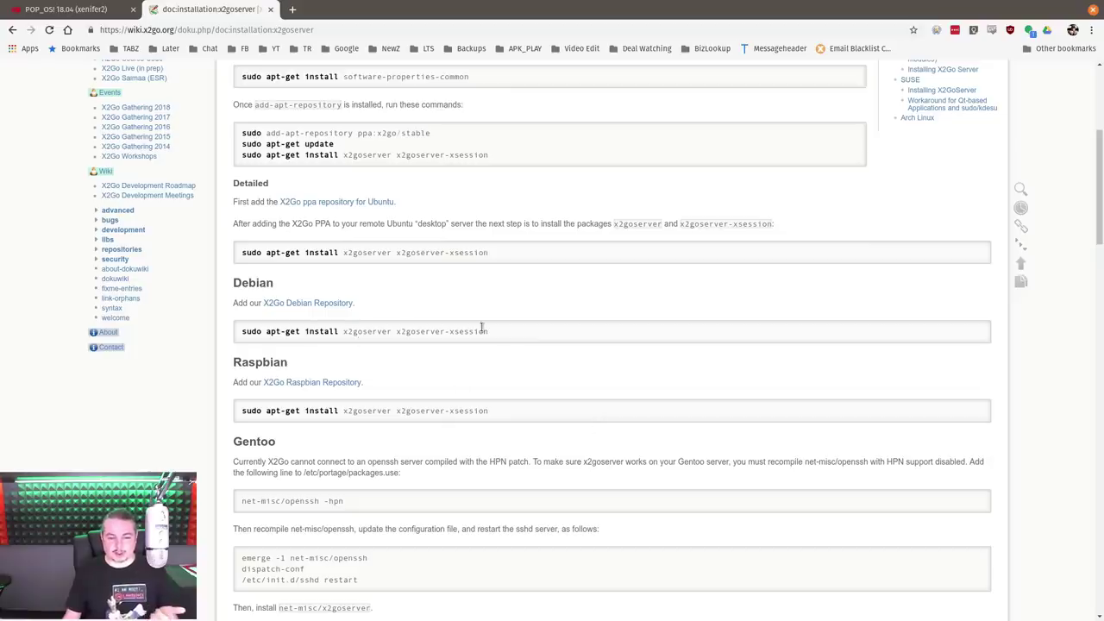
scroll(519, 349, up, 3)
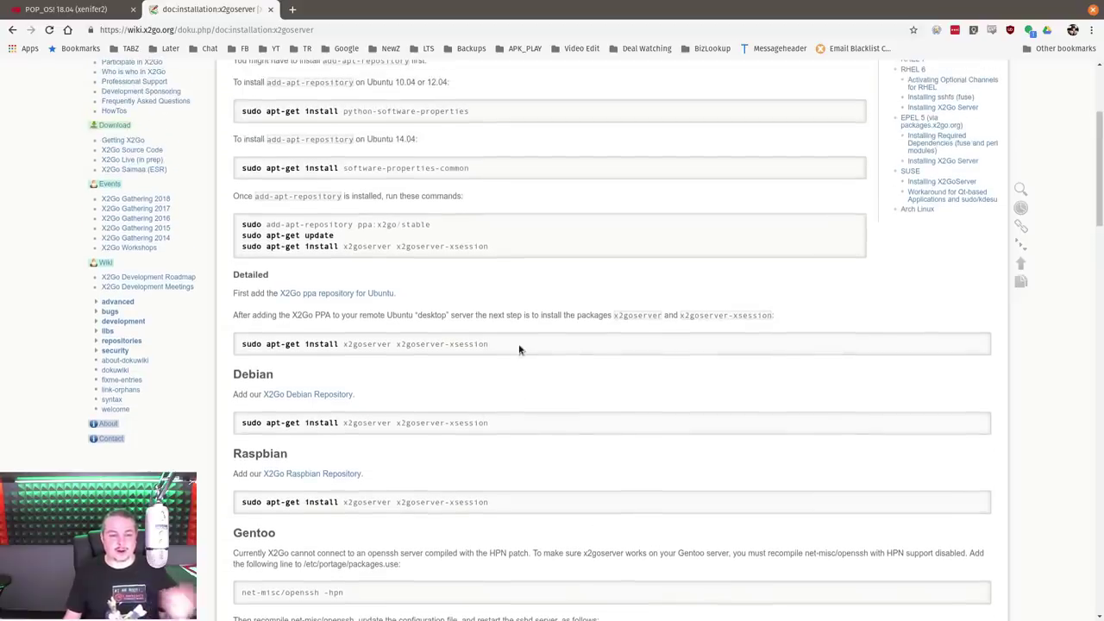
scroll(519, 349, up, 3)
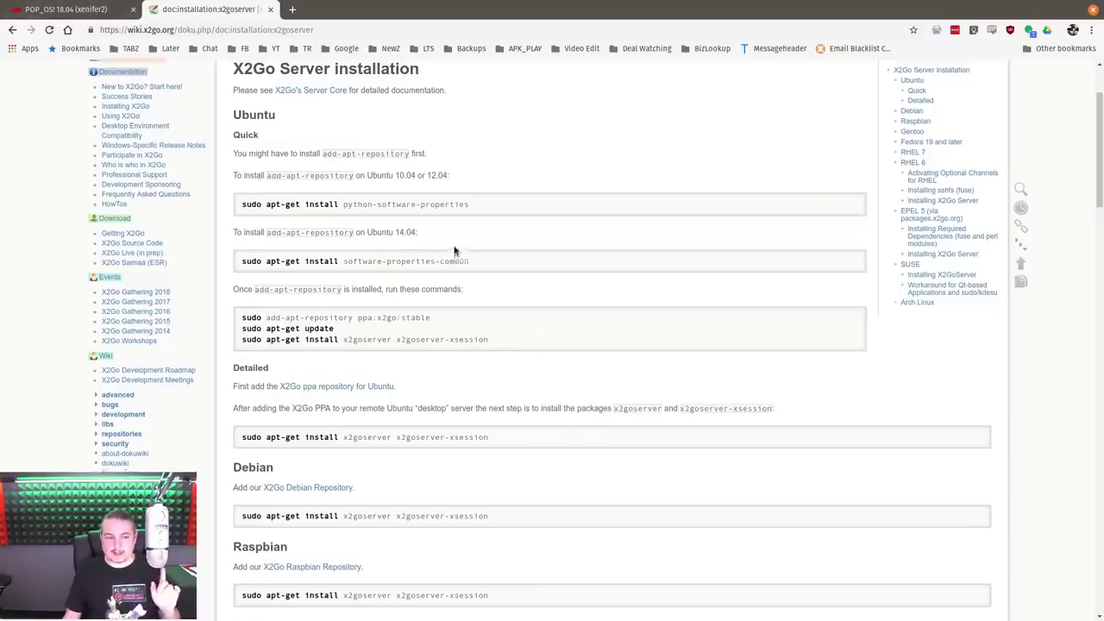
scroll(454, 250, up, 4)
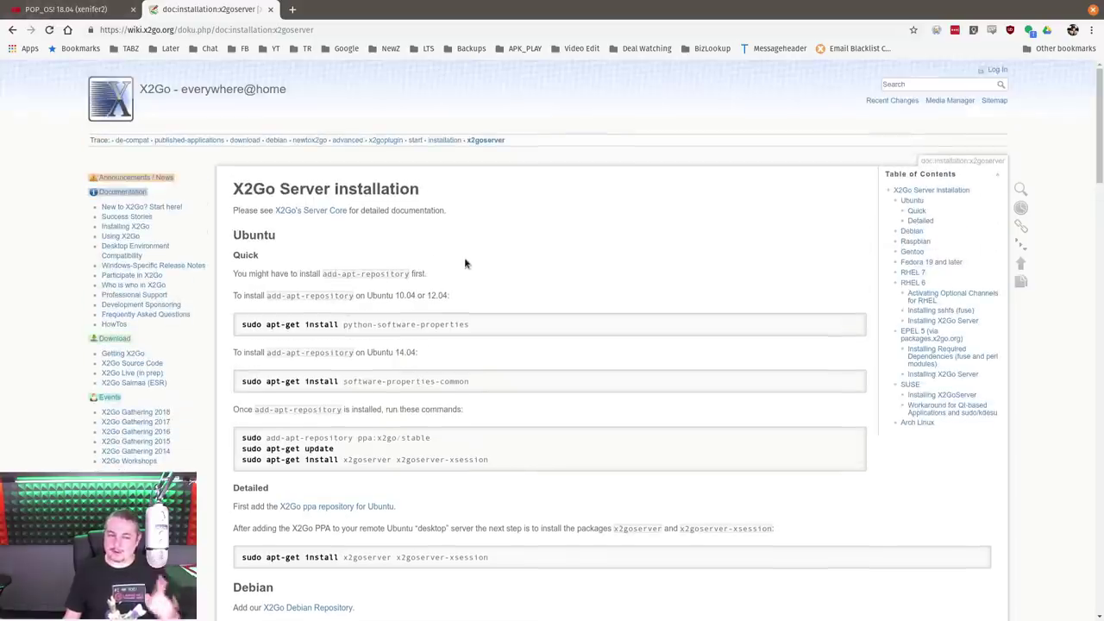
Rewrite the command as 'sudo apt-get install gnome-flashback' via Tab completion, then cancel it with Ctrl+C
click(69, 9)
key(BackSpace)
key(BackSpace)
key(BackSpace)
key(BackSpace)
key(BackSpace)
key(BackSpace)
key(BackSpace)
key(BackSpace)
key(BackSpace)
key(BackSpace)
key(BackSpace)
key(BackSpace)
key(BackSpace)
key(BackSpace)
key(BackSpace)
key(BackSpace)
key(BackSpace)
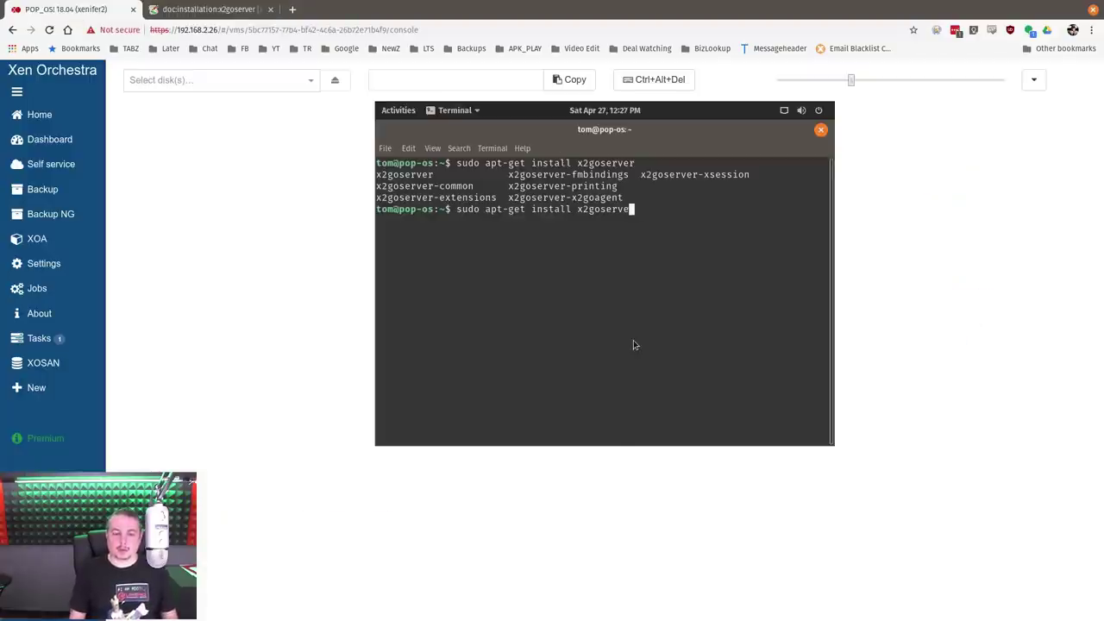
key(BackSpace)
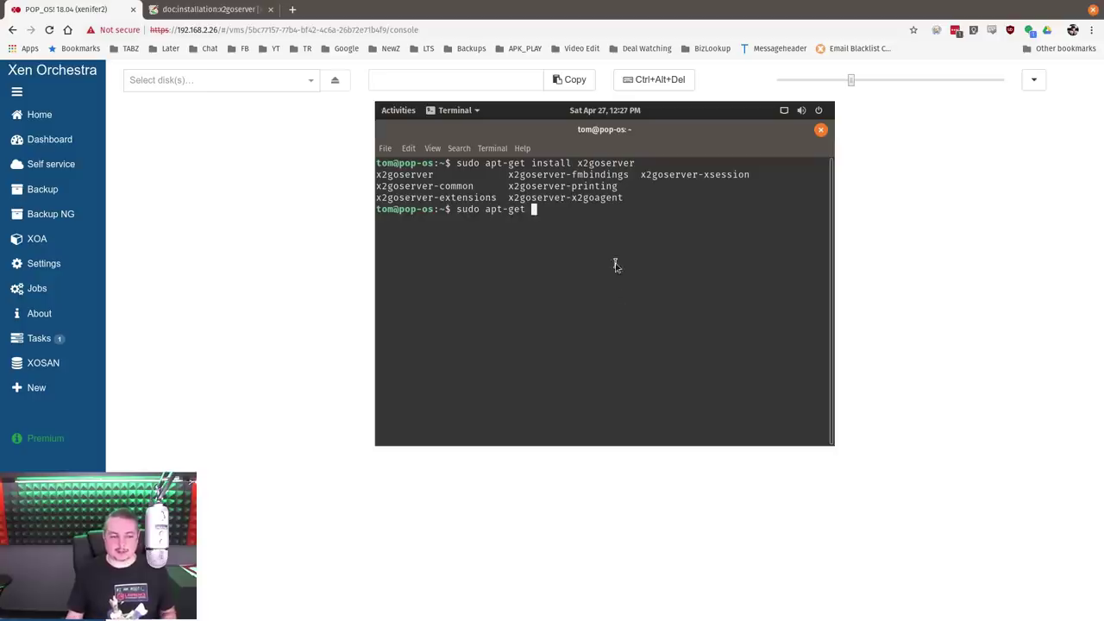
text(gno)
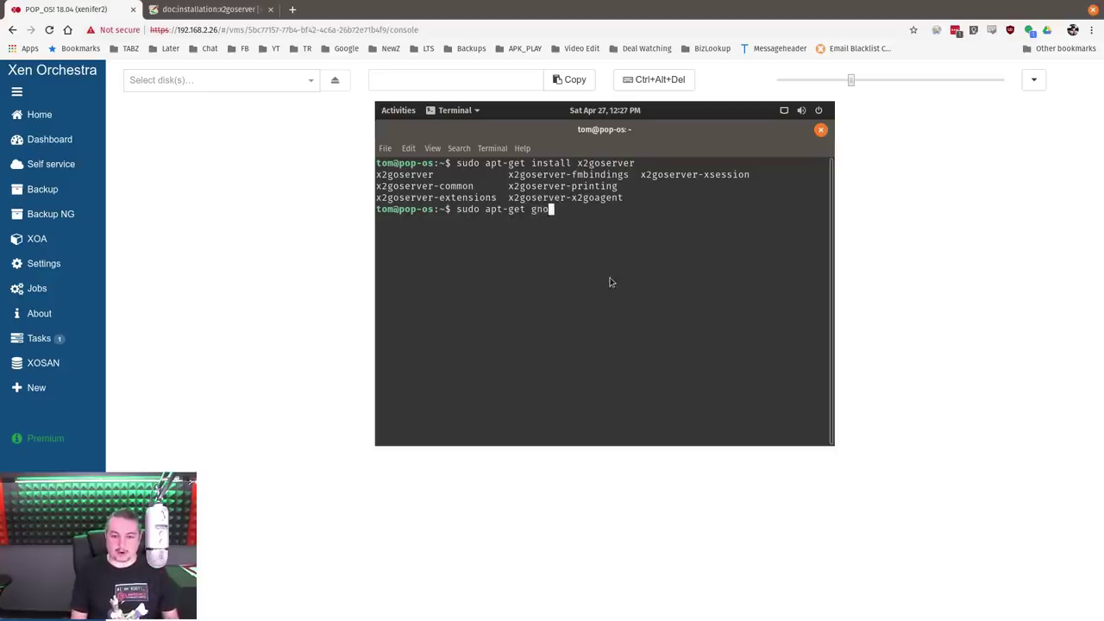
text(me-f)
key(Left)
key(Left)
key(Left)
key(Left)
key(Left)
key(Left)
key(Left)
text(install)
key(End)
key(Tab)
key(Tab)
text(lashback)
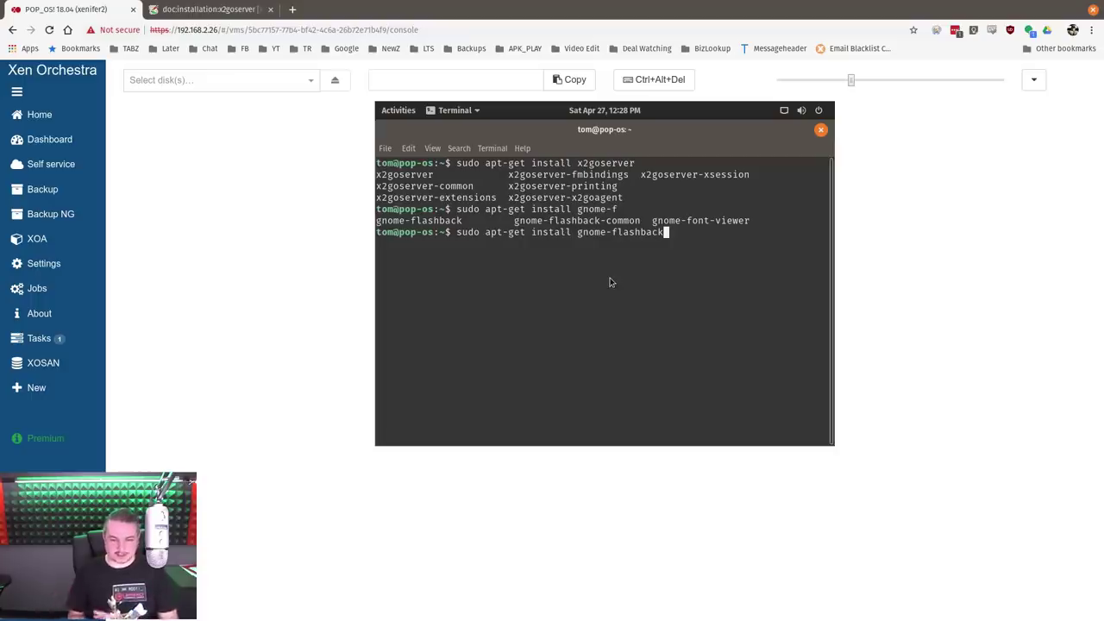
key(ctrl+c)
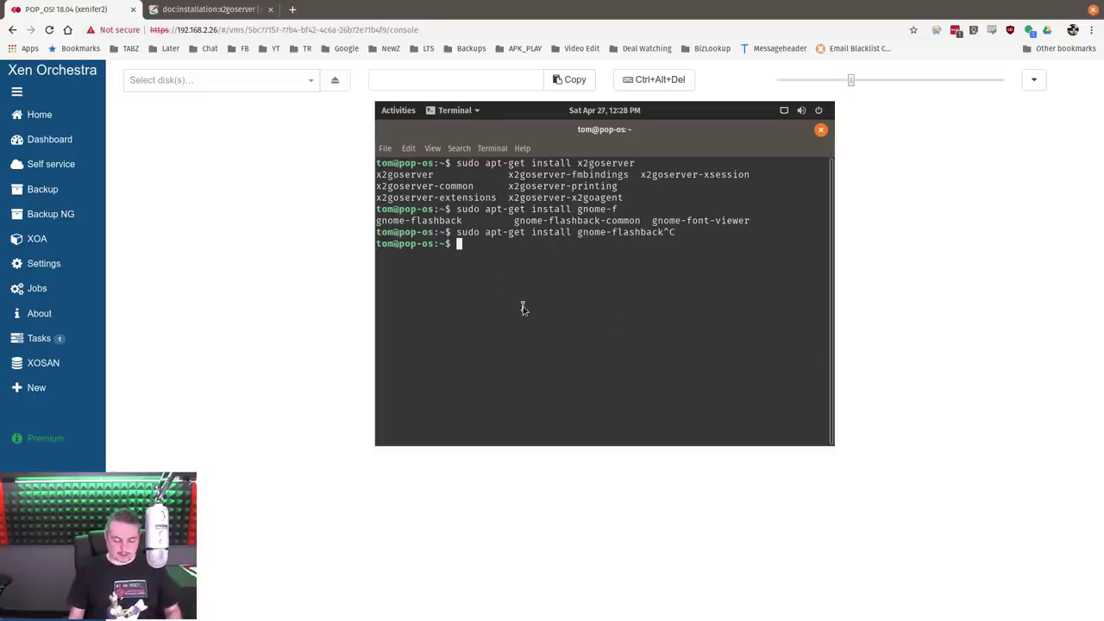
Install the ssh package with sudo and enable the ssh service
text(sudo )
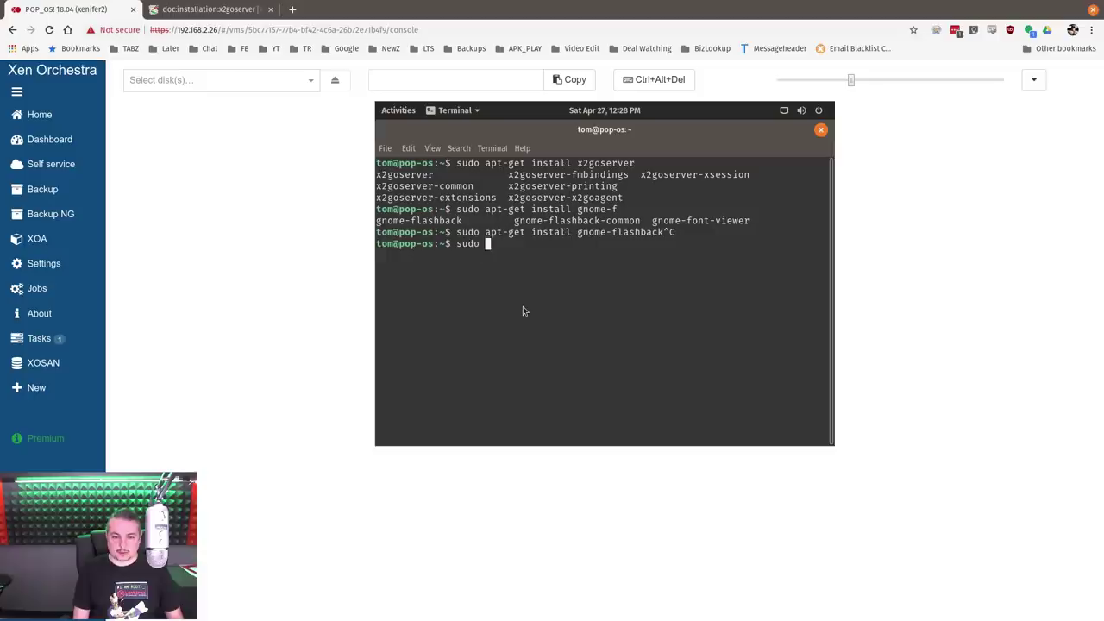
text(apt-get install g)
key(BackSpace)
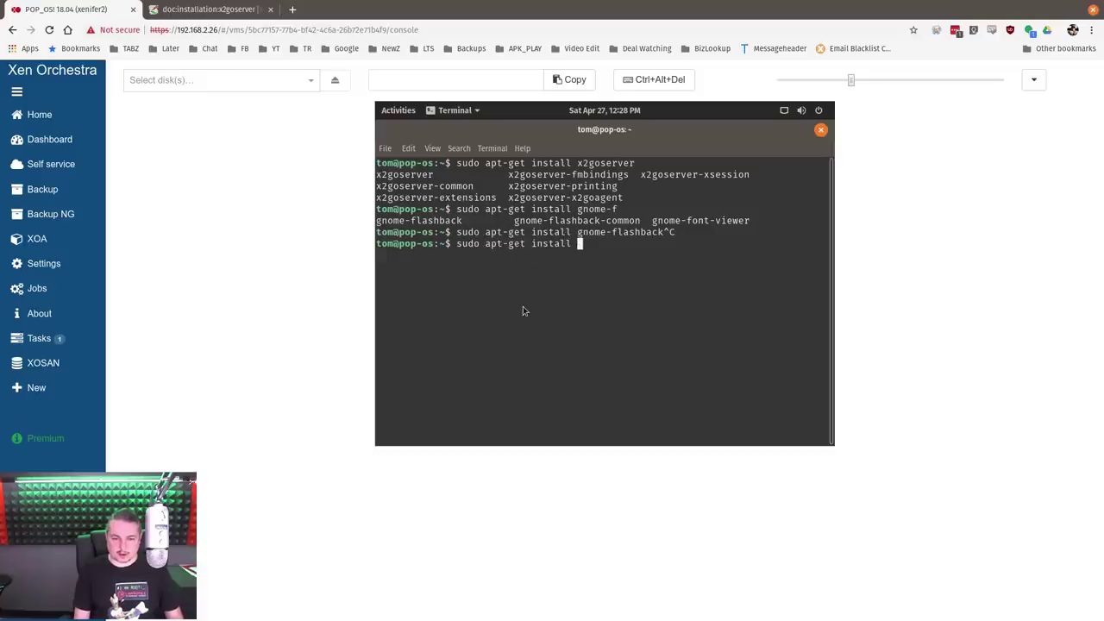
text(s)
text(sh)
key(Return)
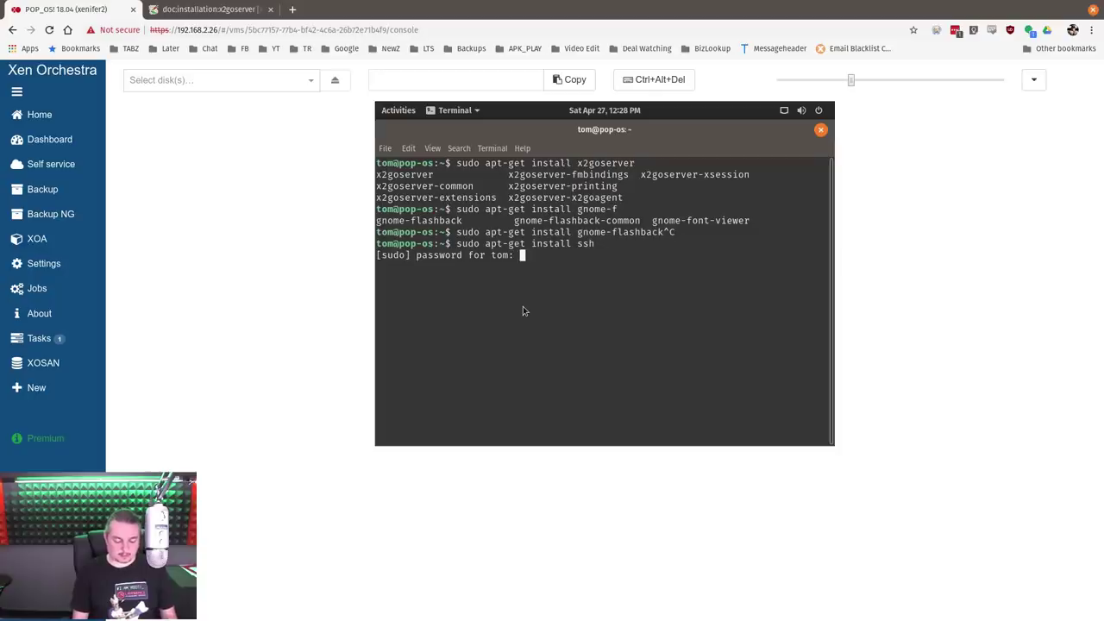
key(Return)
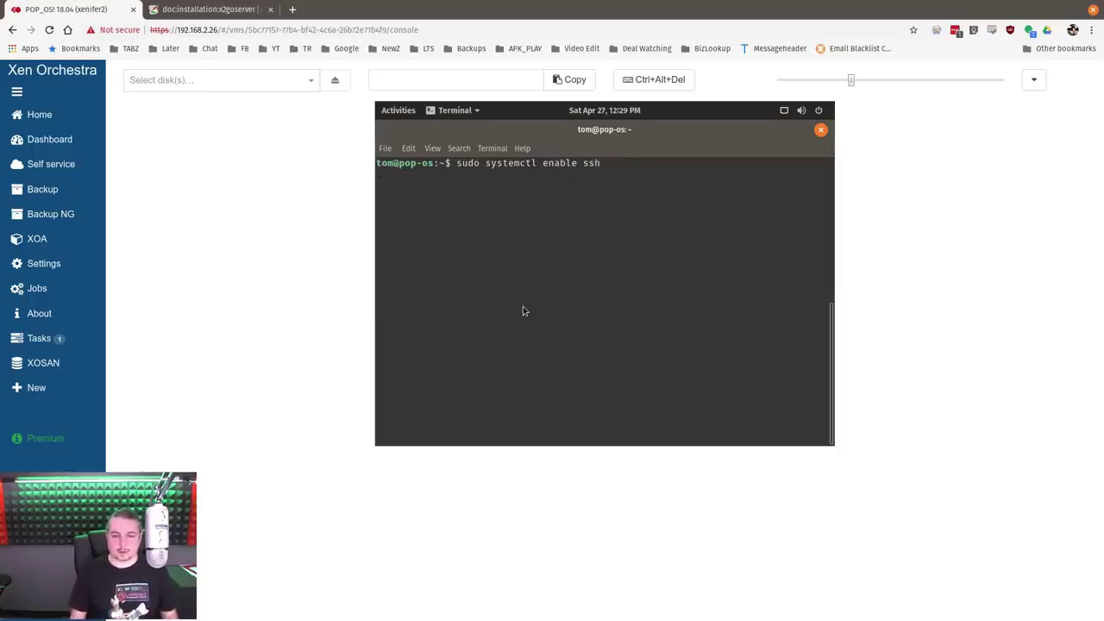
key(Return)
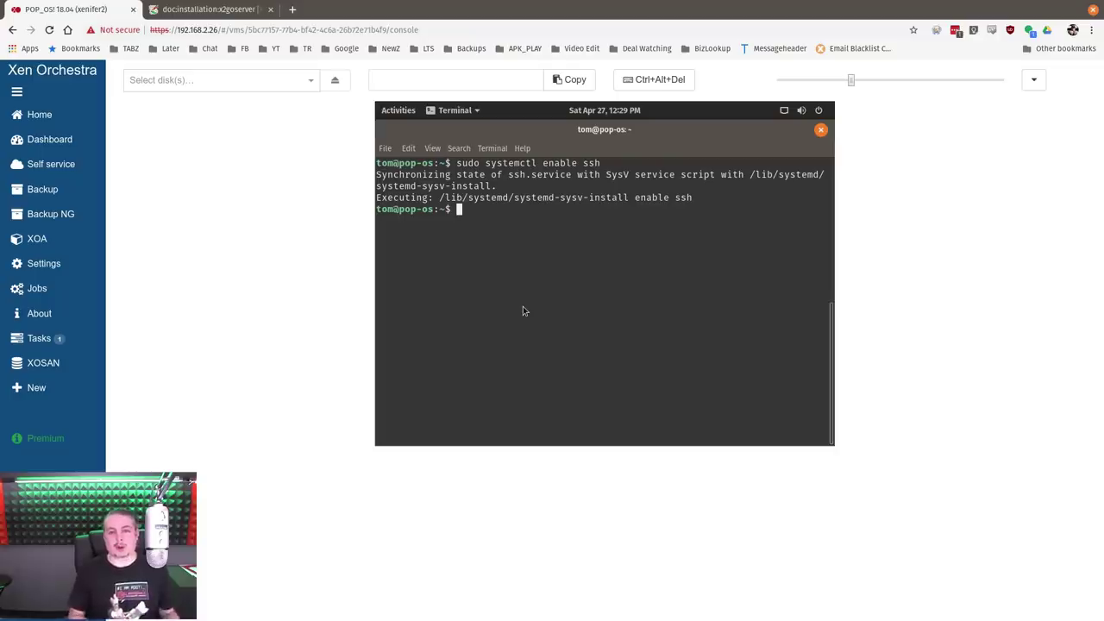
Show the address 192.168.3.134 with ifconfig, then type an ssh login to it in a new local terminal
text(ifconfig)
key(Return)
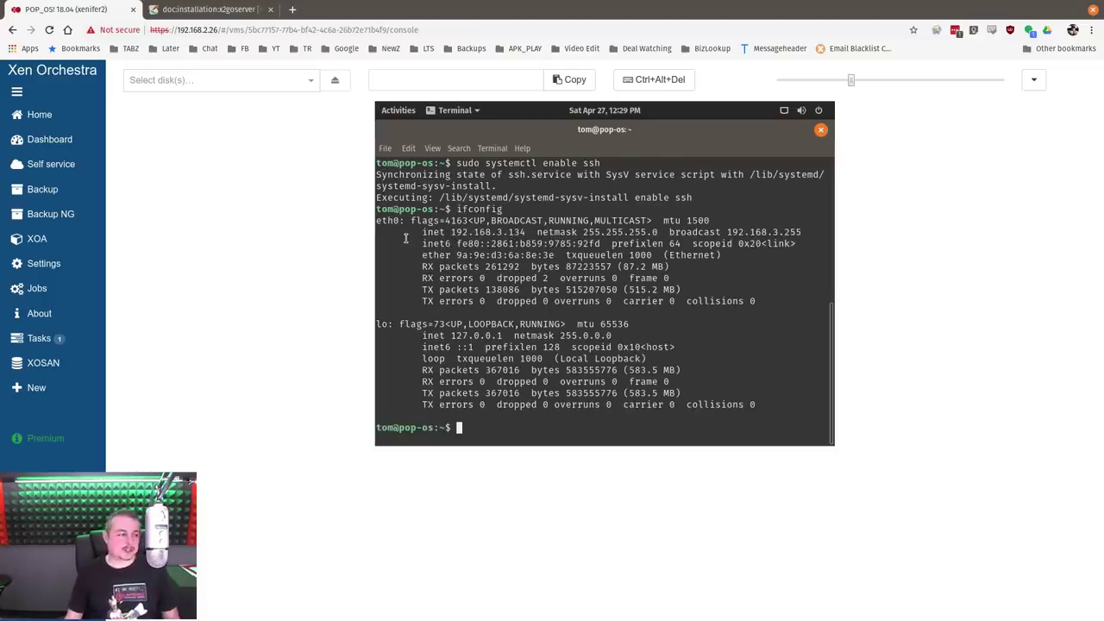
key(ctrl+alt+t)
drag(1042, 187, 697, 173)
text(ssh )
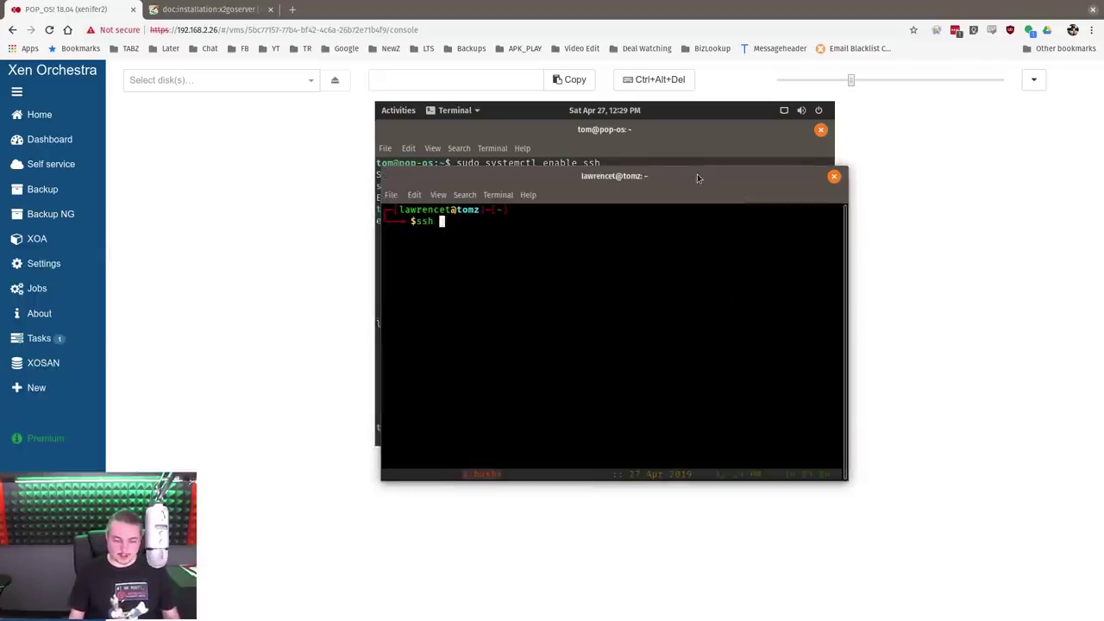
text(tom@192.168.3)
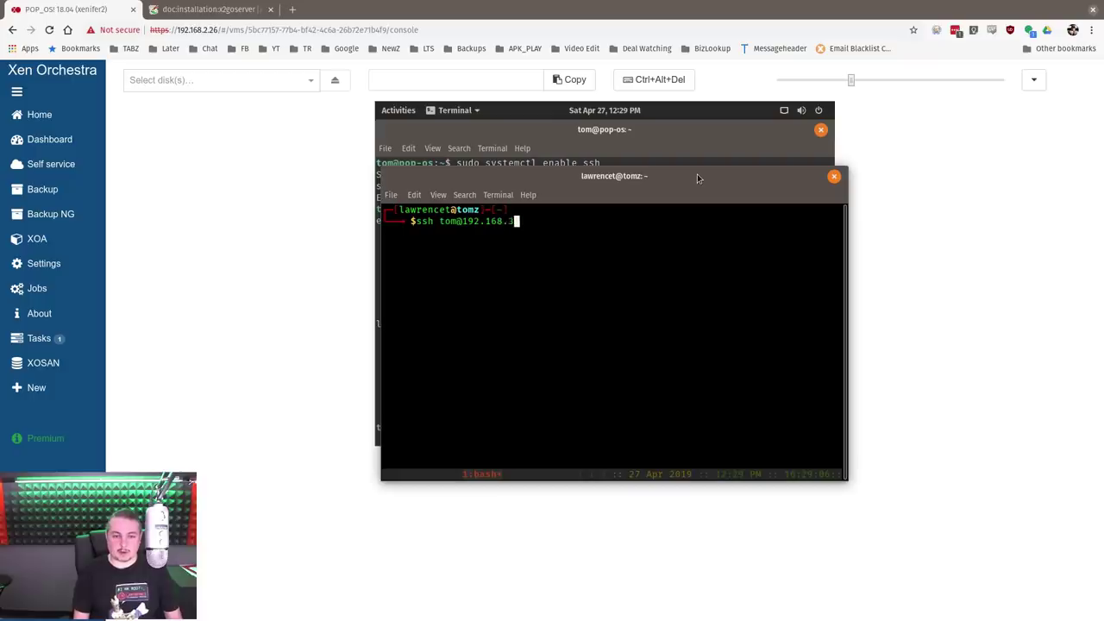
text(.13)
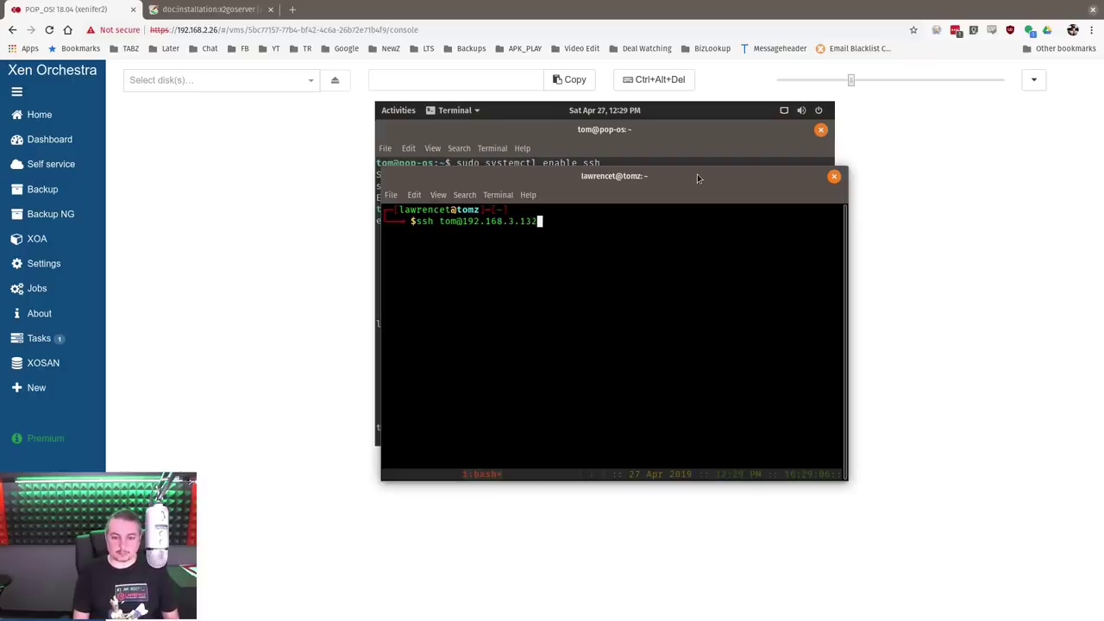
text(4)
Log in over SSH to 192.168.3.134 and exit back to the local shell
key(Return)
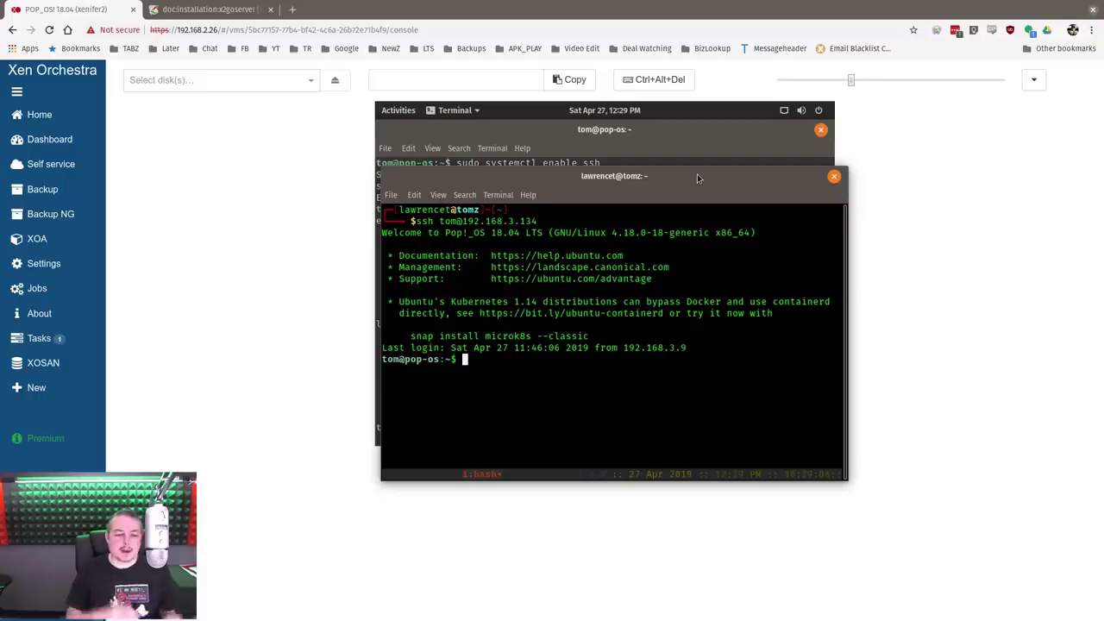
text(exit)
key(Return)
Run ssh-copy-id against 192.168.3.134 to install the local SSH key
text(s)
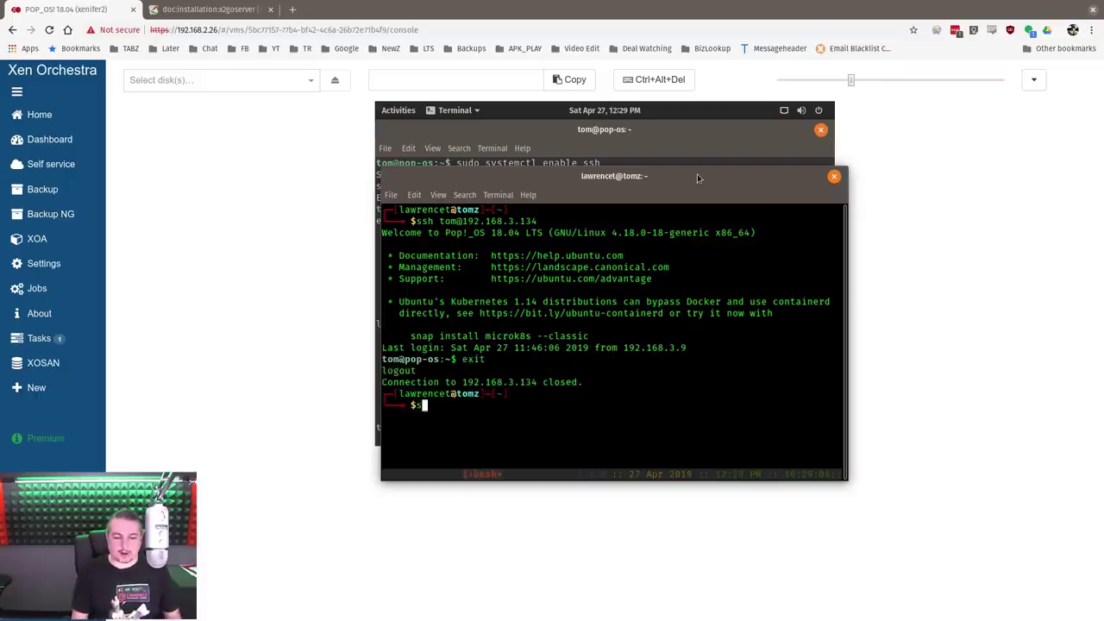
text(sh-copy-id)
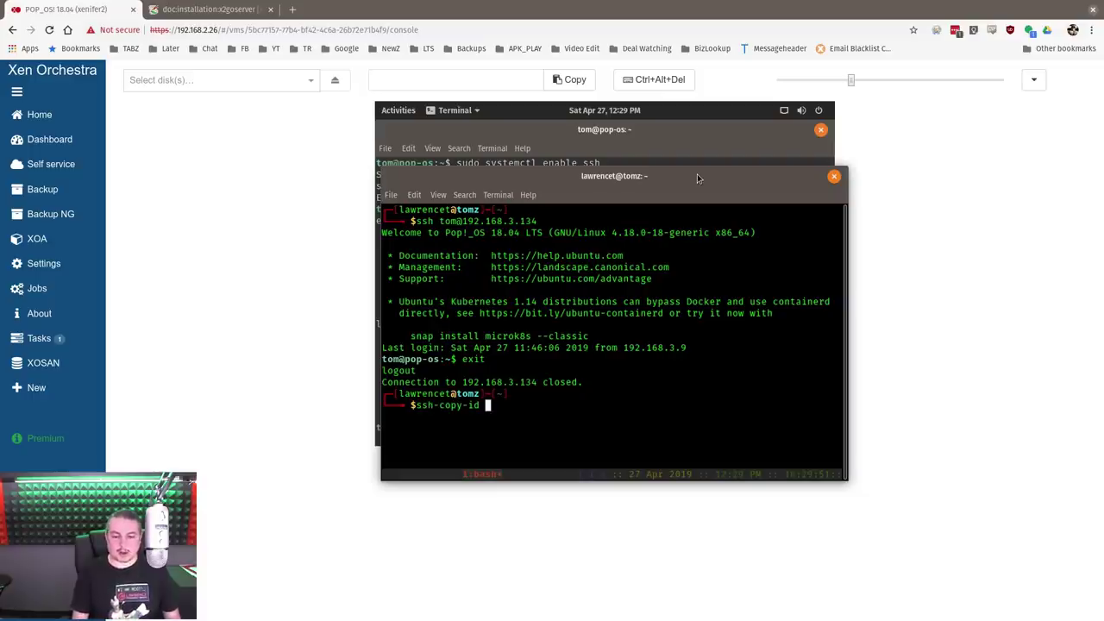
key(Up)
key(ctrl+Left)
key(ctrl+Left)
key(ctrl+Left)
key(ctrl+Left)
key(ctrl+Left)
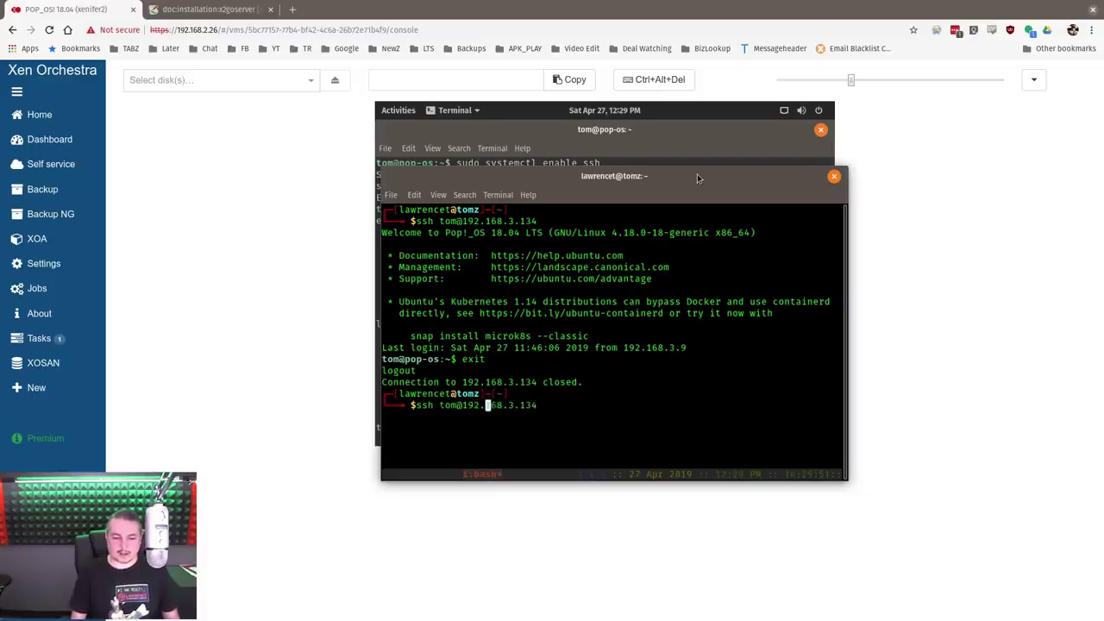
key(Left)
text(-copy-id)
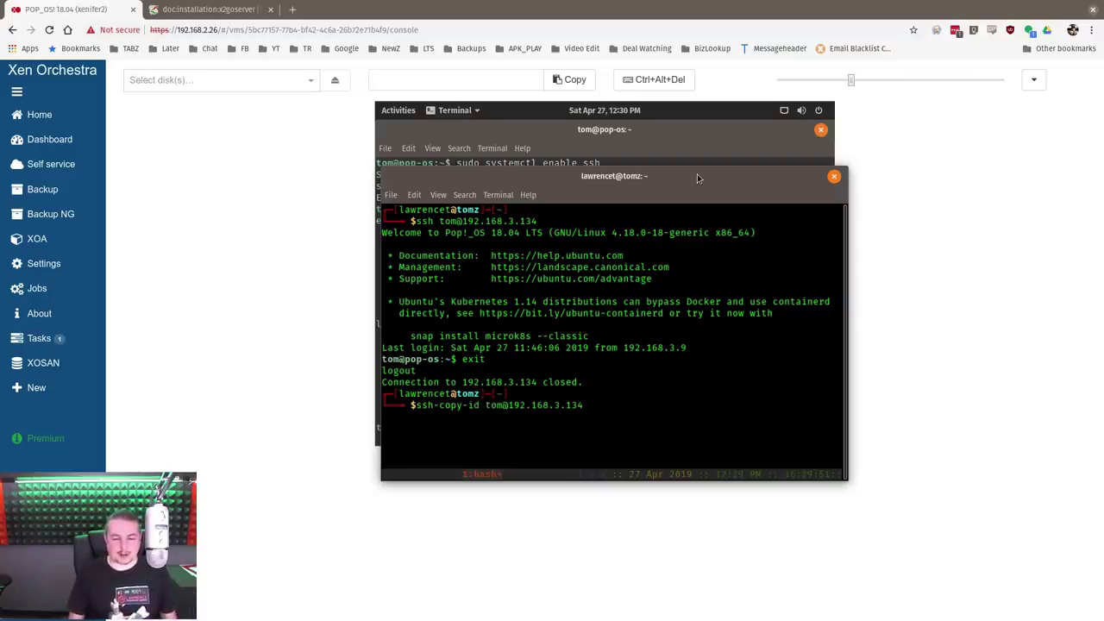
key(Return)
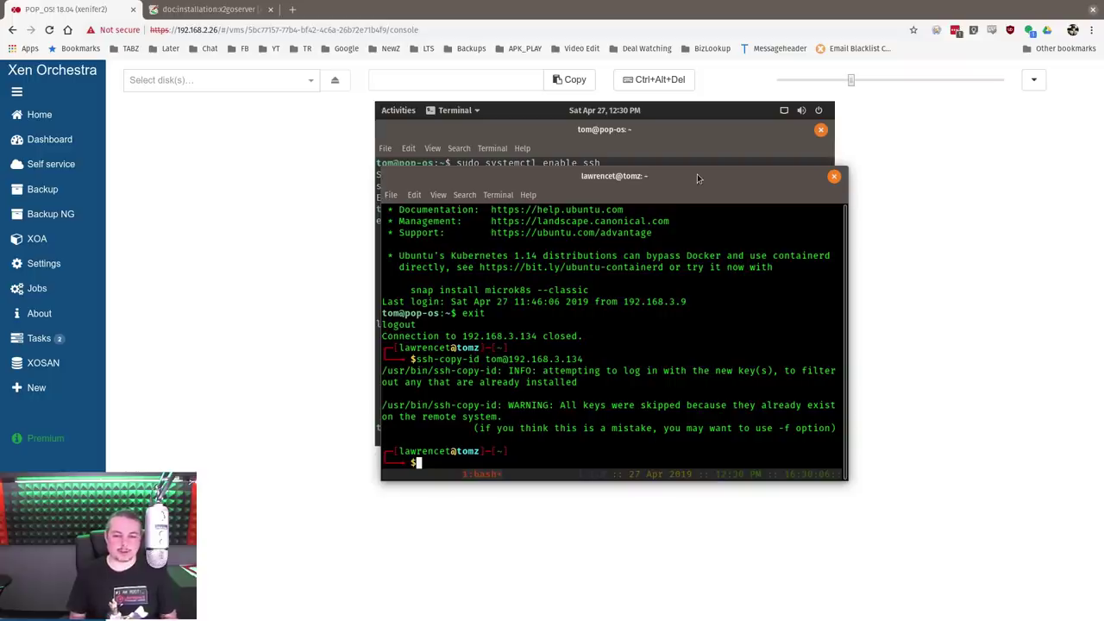
drag(697, 173, 2, 199)
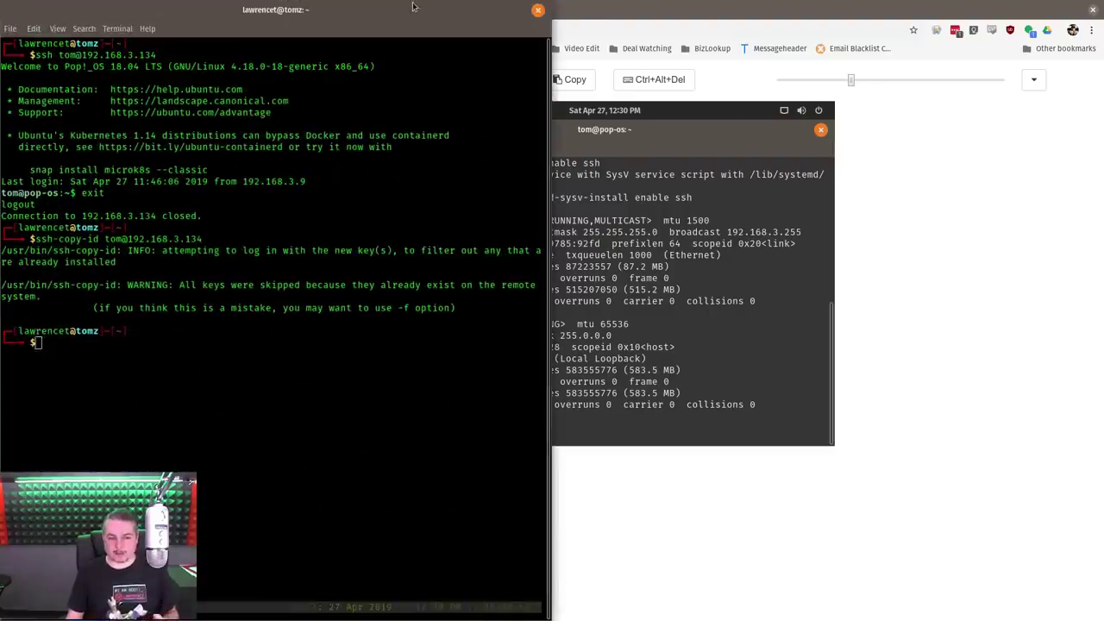
Close the local terminal window
click(537, 10)
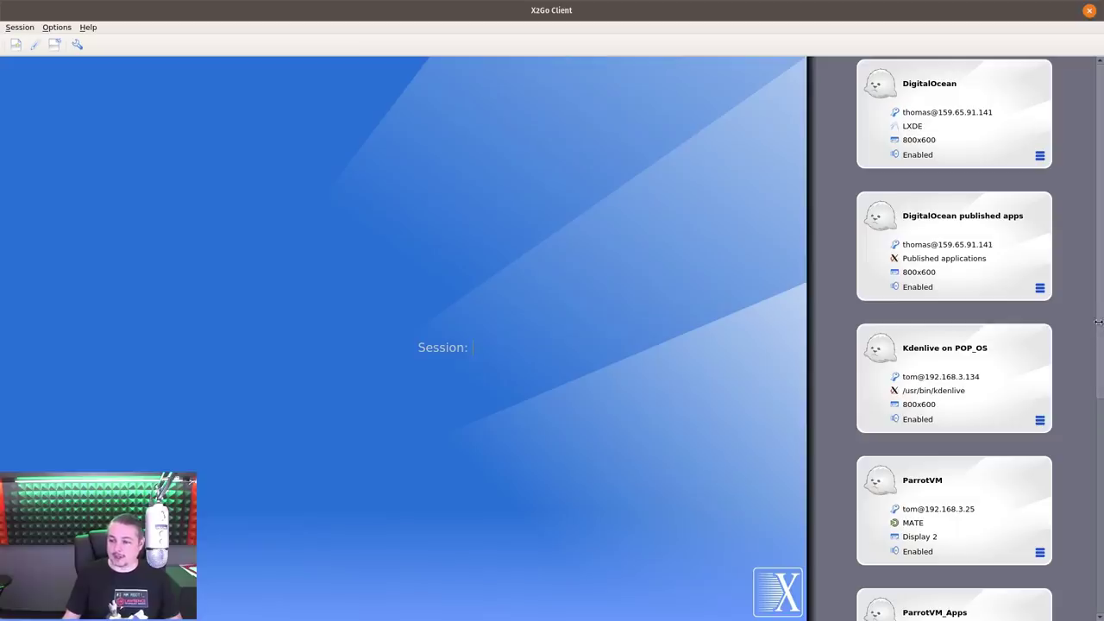
Start a new X2Go session with Try auto login ticked, check session types, then cancel the draft
scroll(992, 363, down, 5)
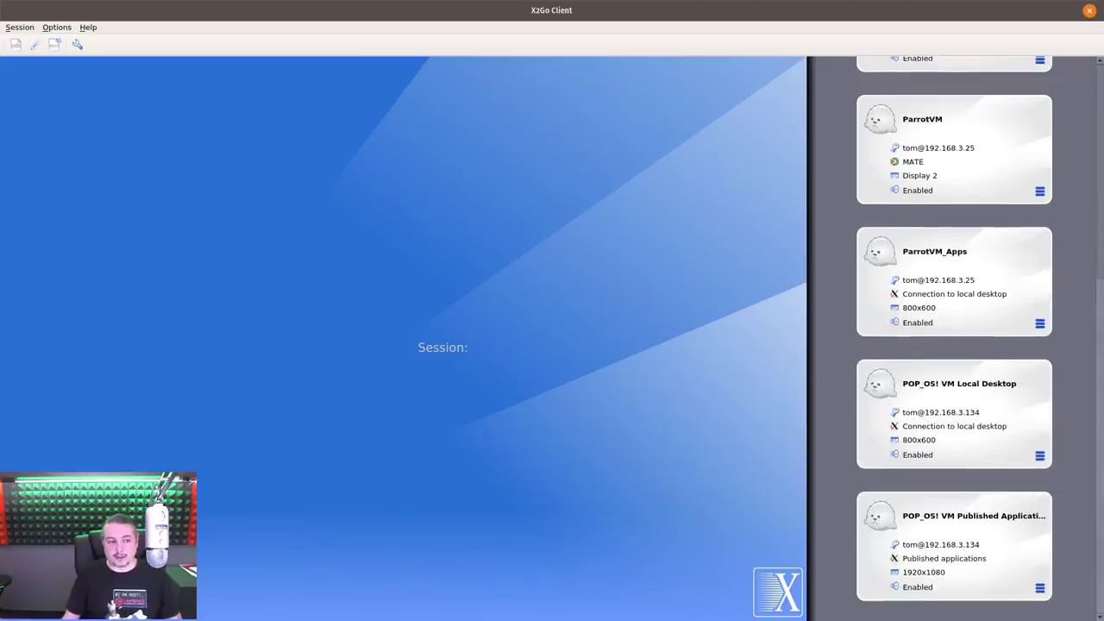
click(16, 44)
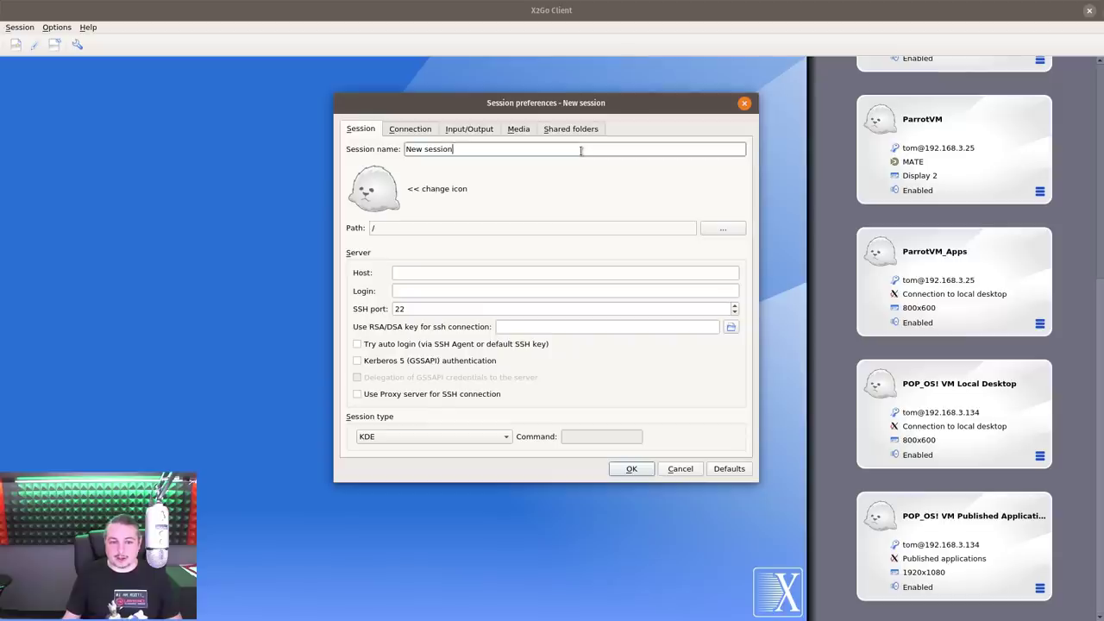
click(402, 345)
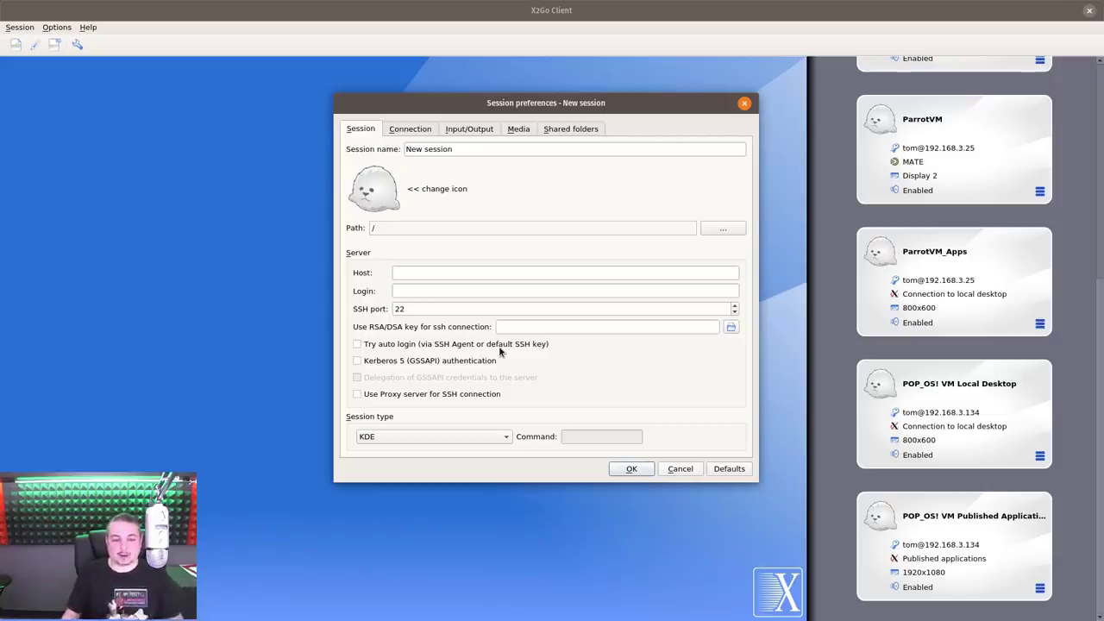
click(505, 437)
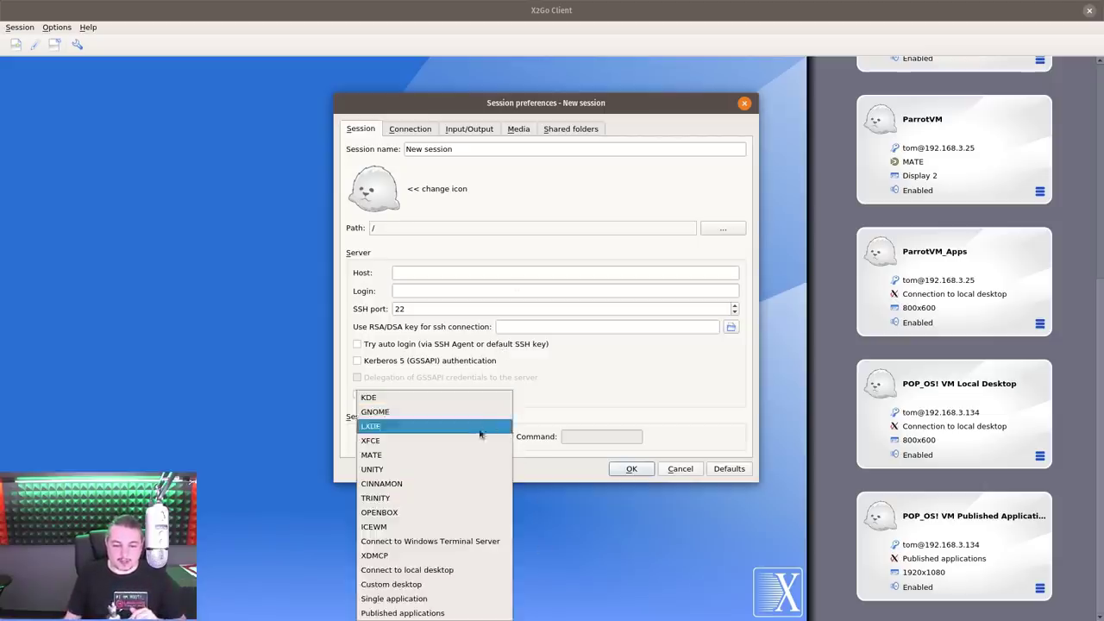
click(695, 465)
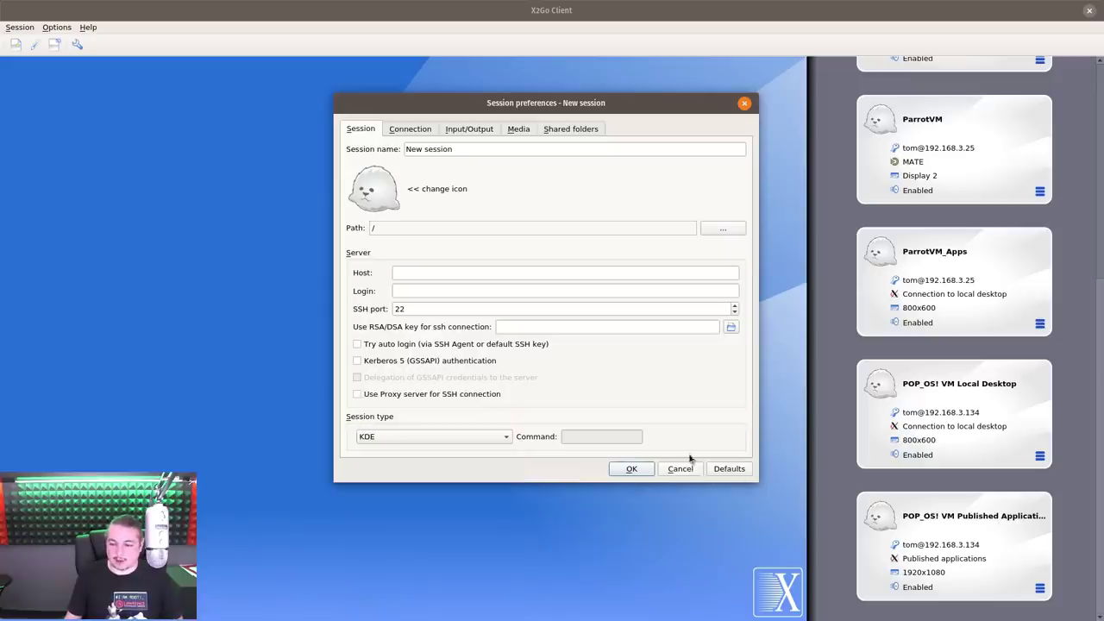
click(690, 471)
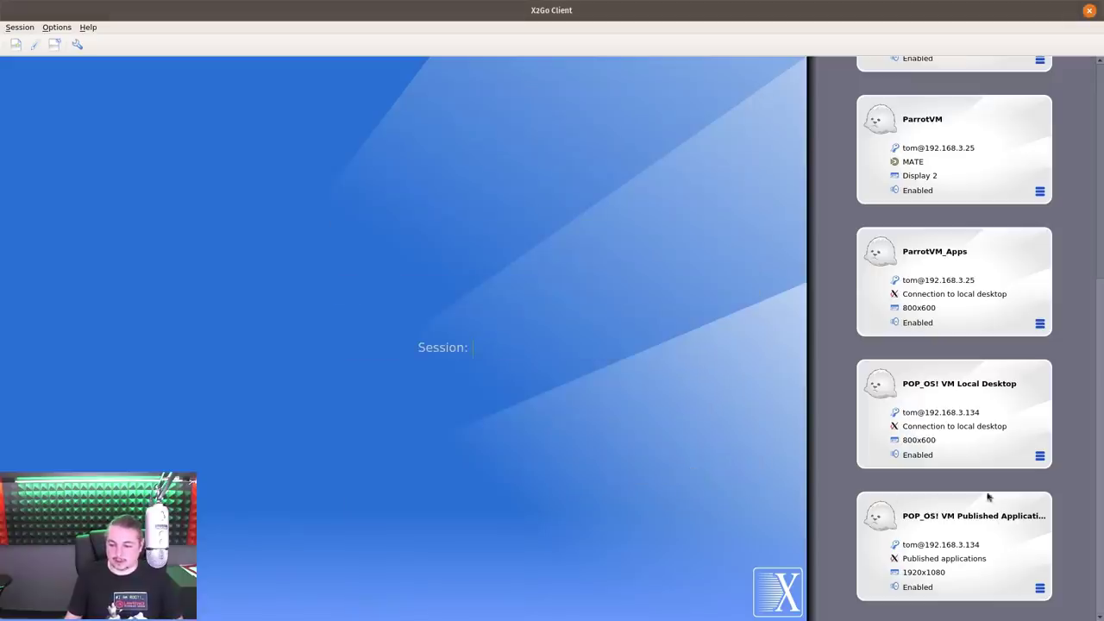
Open the POP_OS! VM Local Desktop preferences, keep 'Connect to local desktop', and view Connection settings
click(1040, 457)
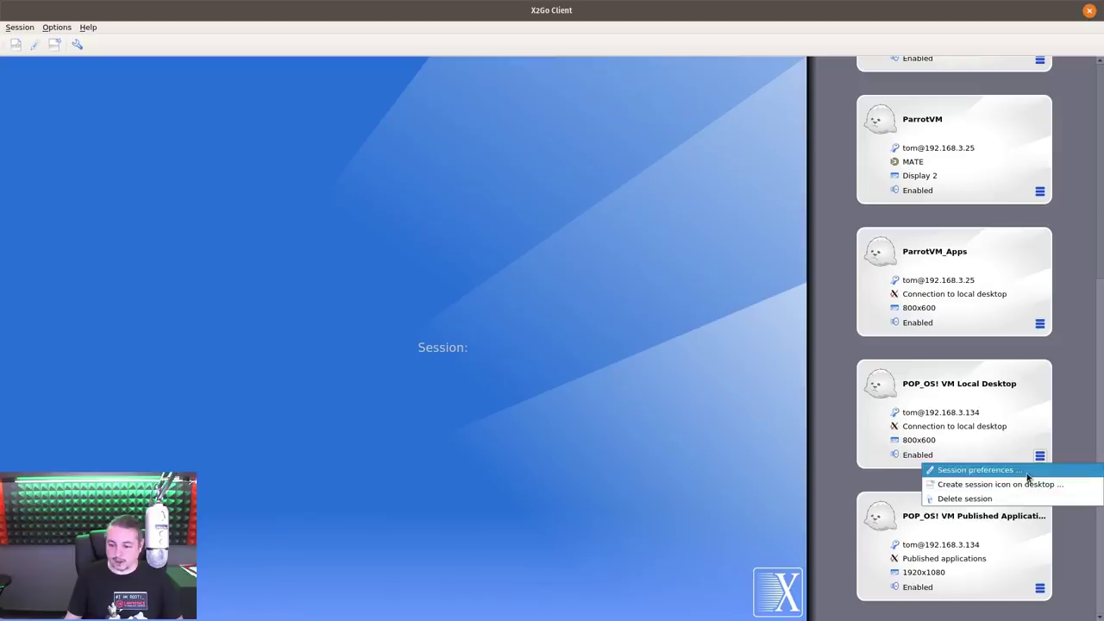
click(976, 470)
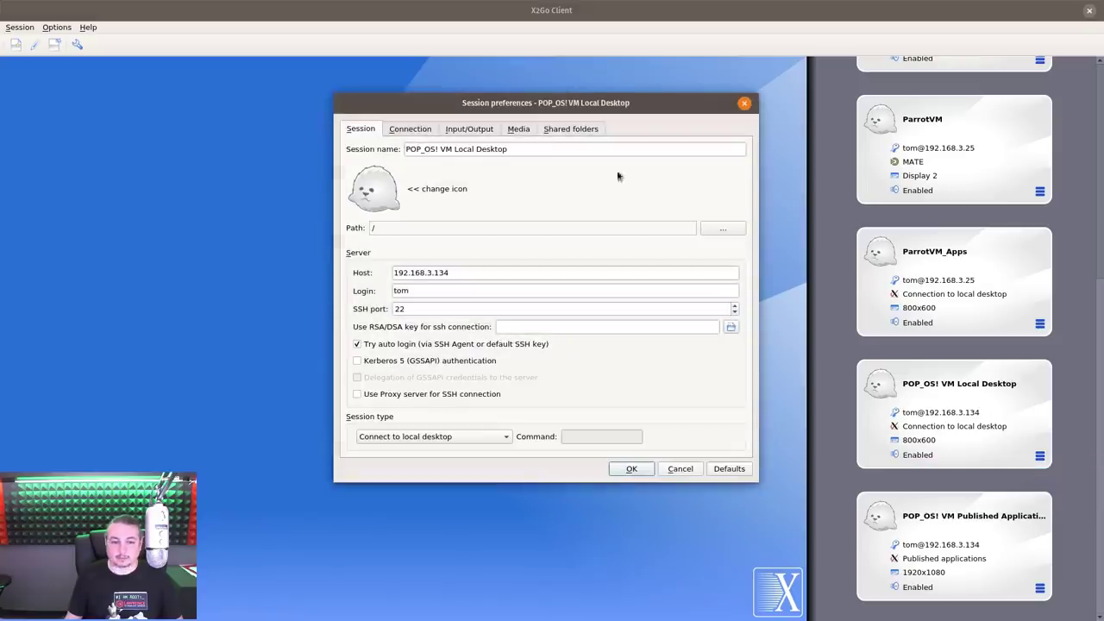
drag(686, 110, 621, 96)
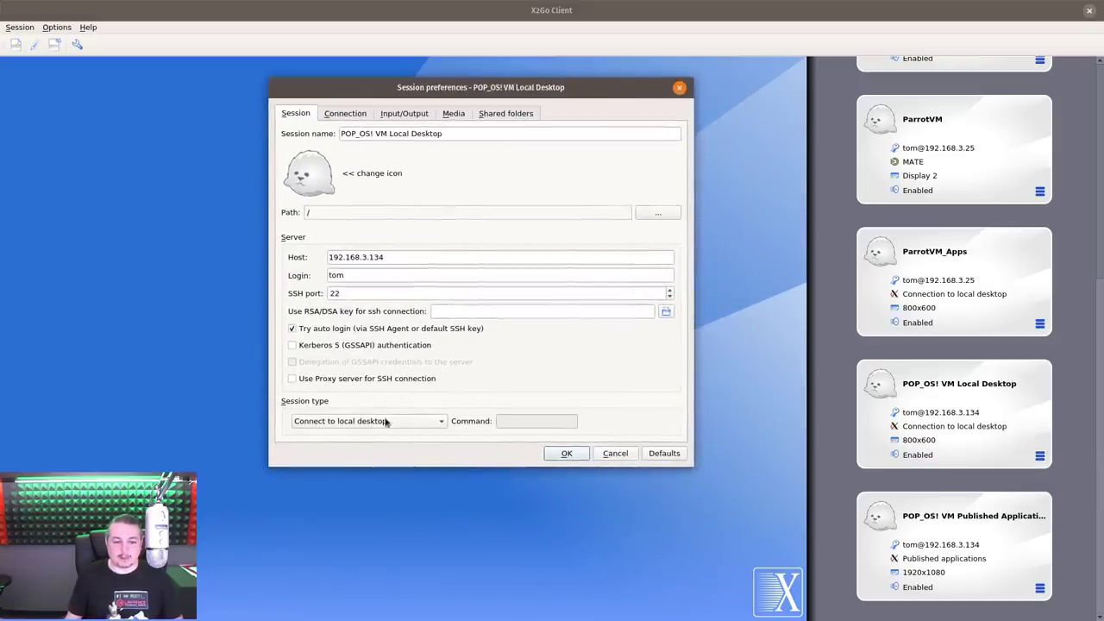
click(440, 423)
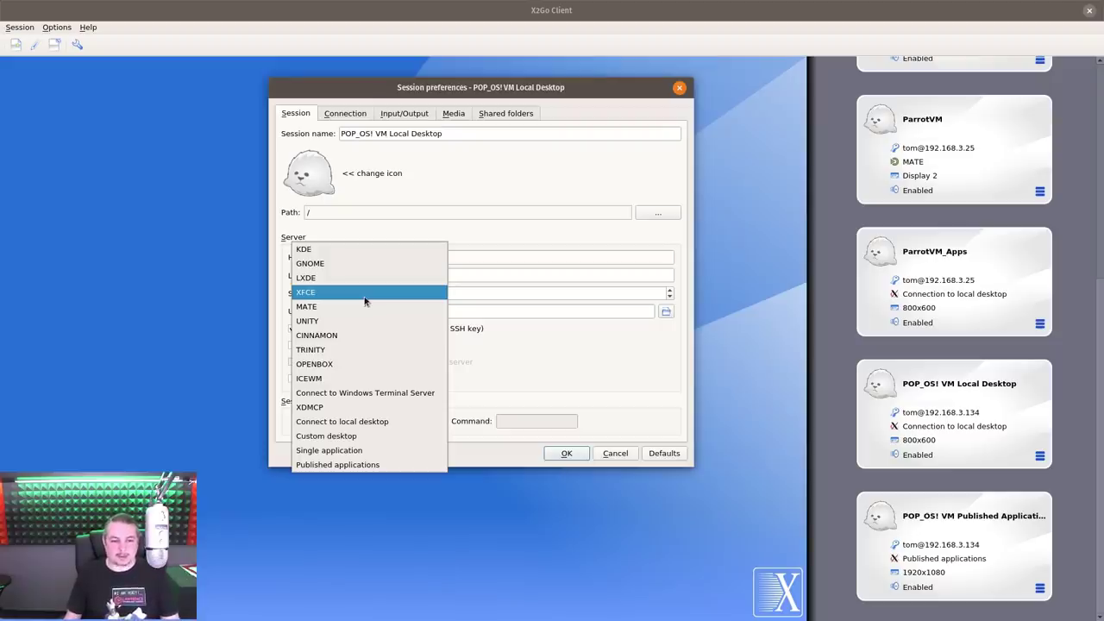
click(549, 350)
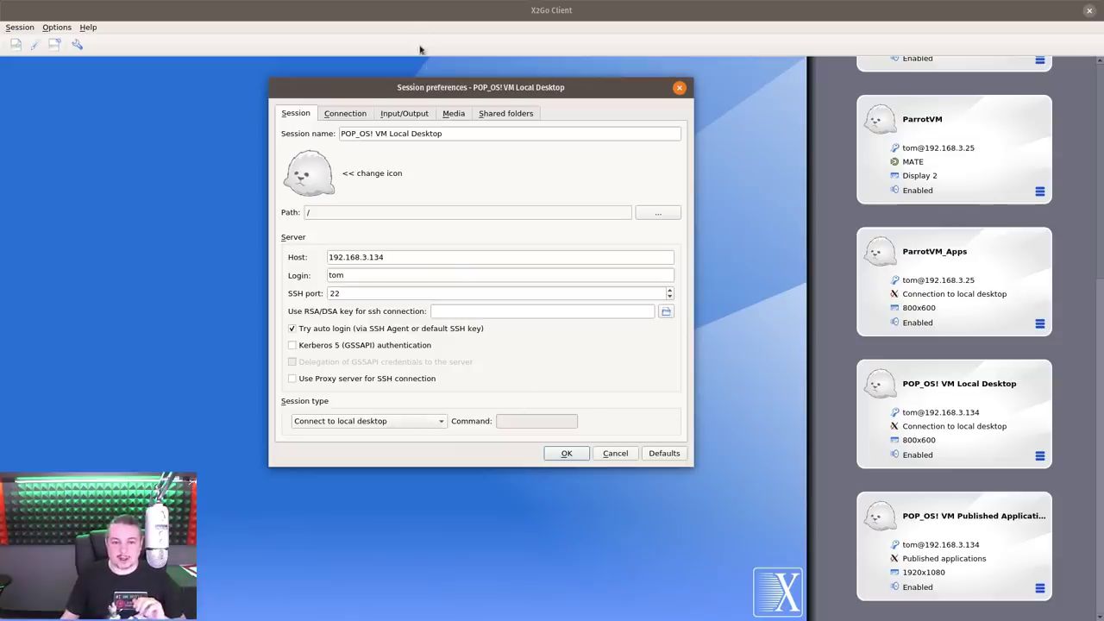
click(454, 118)
click(330, 114)
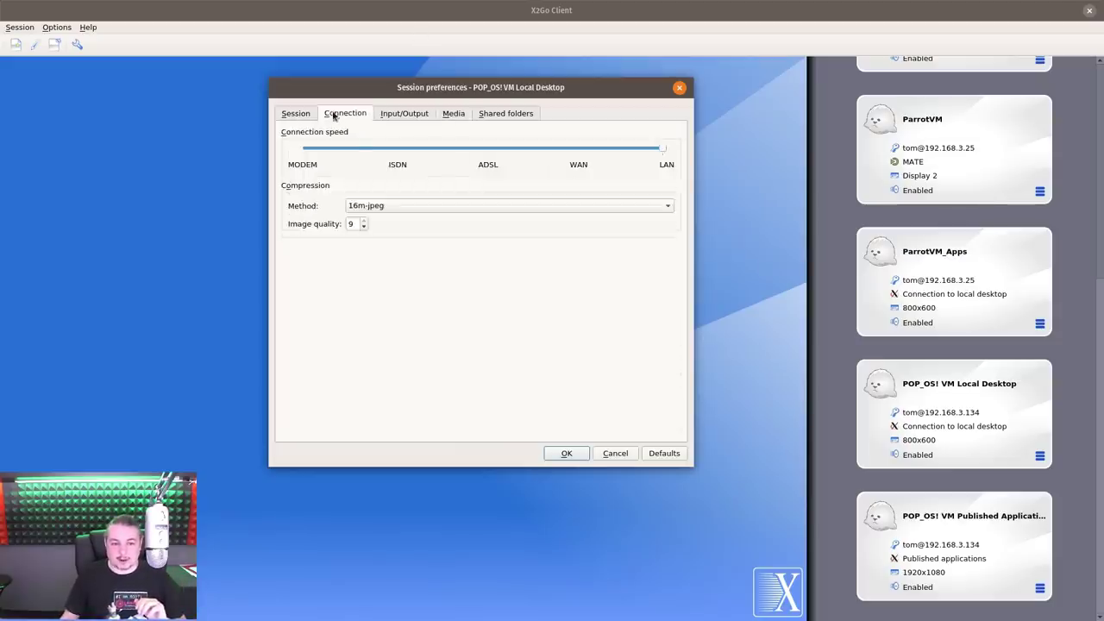
Try Fullscreen, whole display 1/2 and Xinerama, then settle on a custom 800×600 window
click(426, 113)
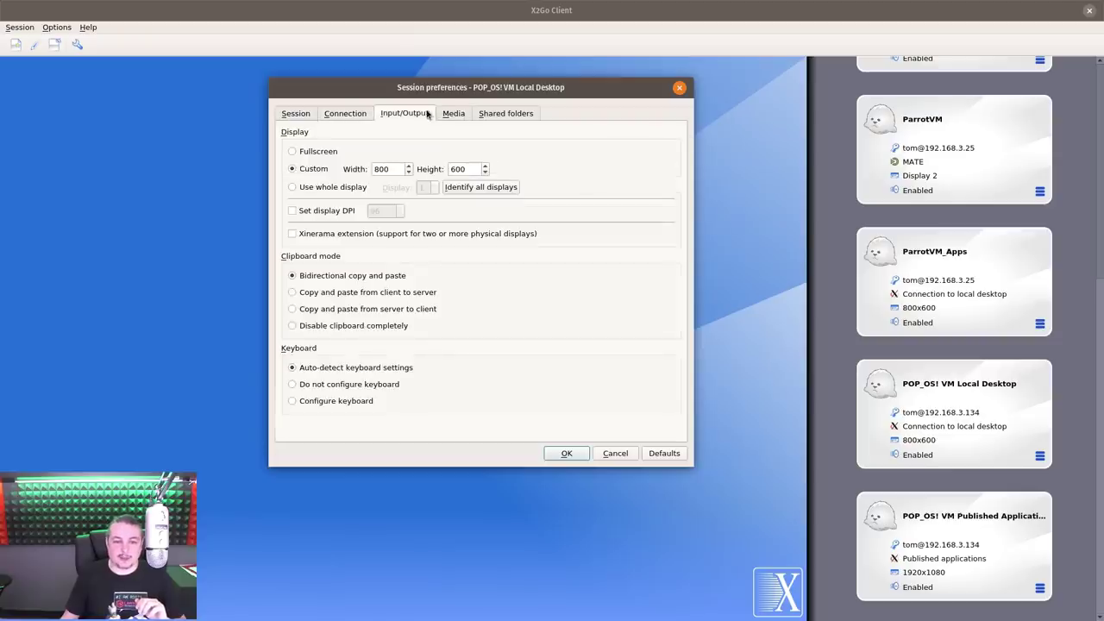
click(318, 153)
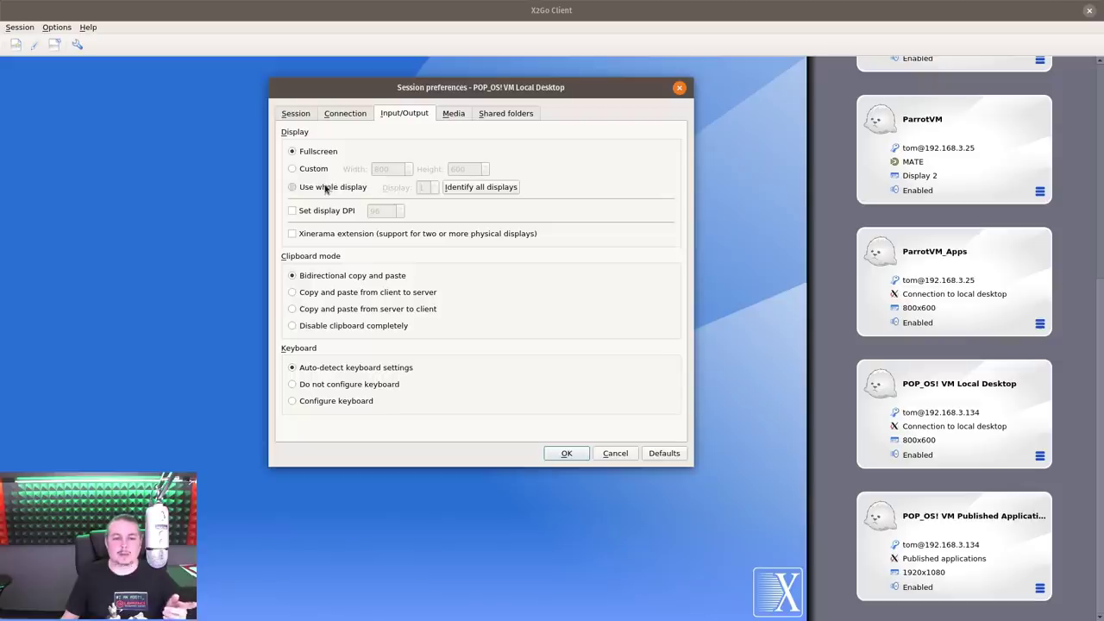
click(332, 187)
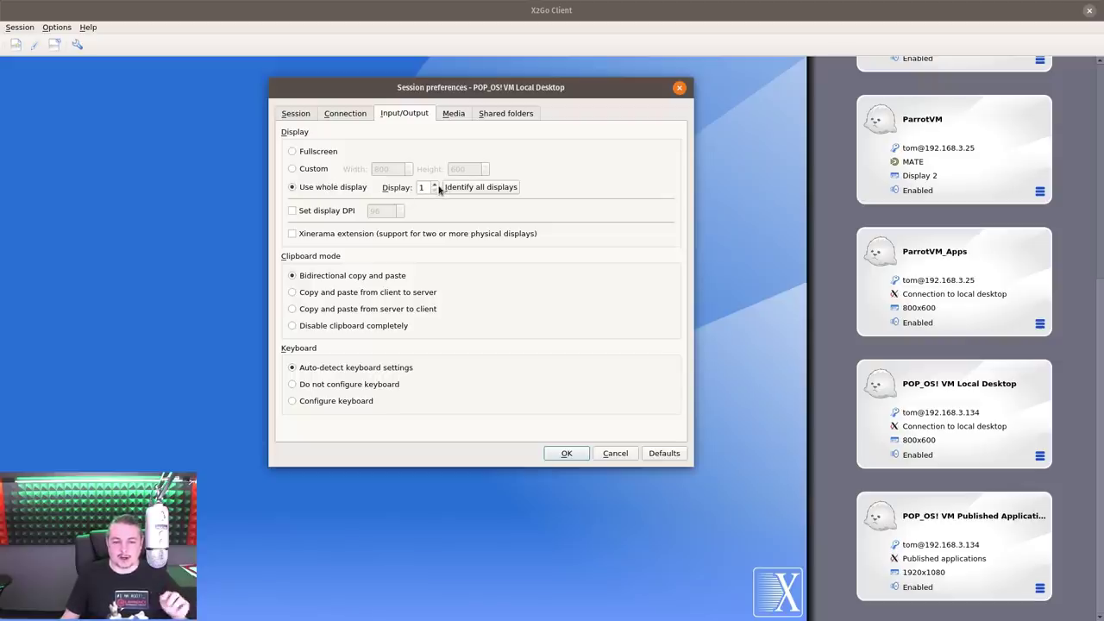
click(434, 185)
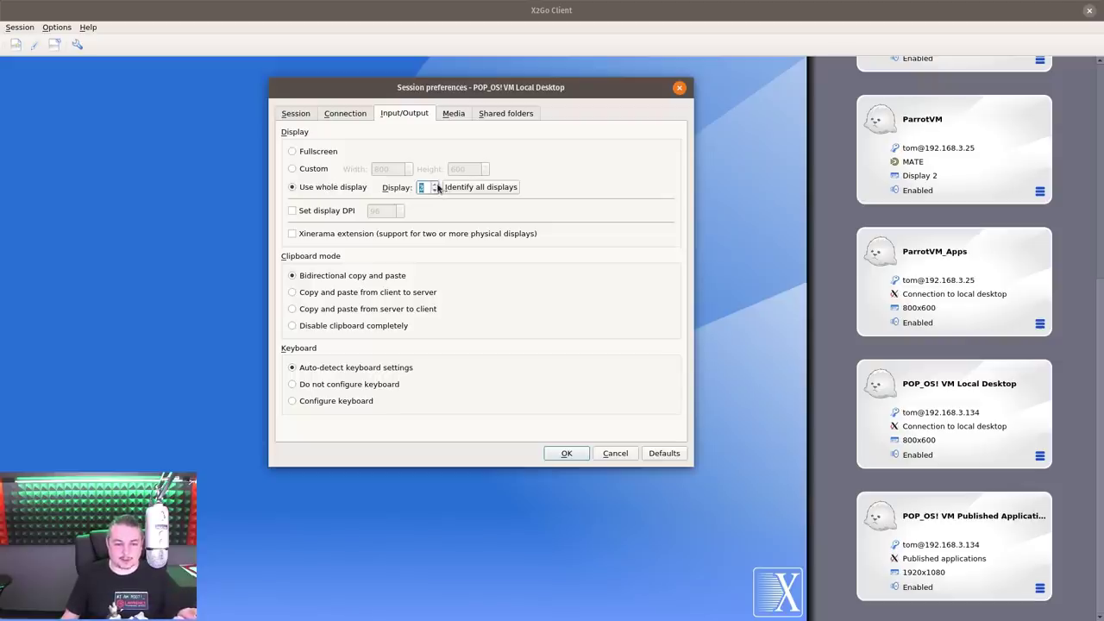
click(433, 191)
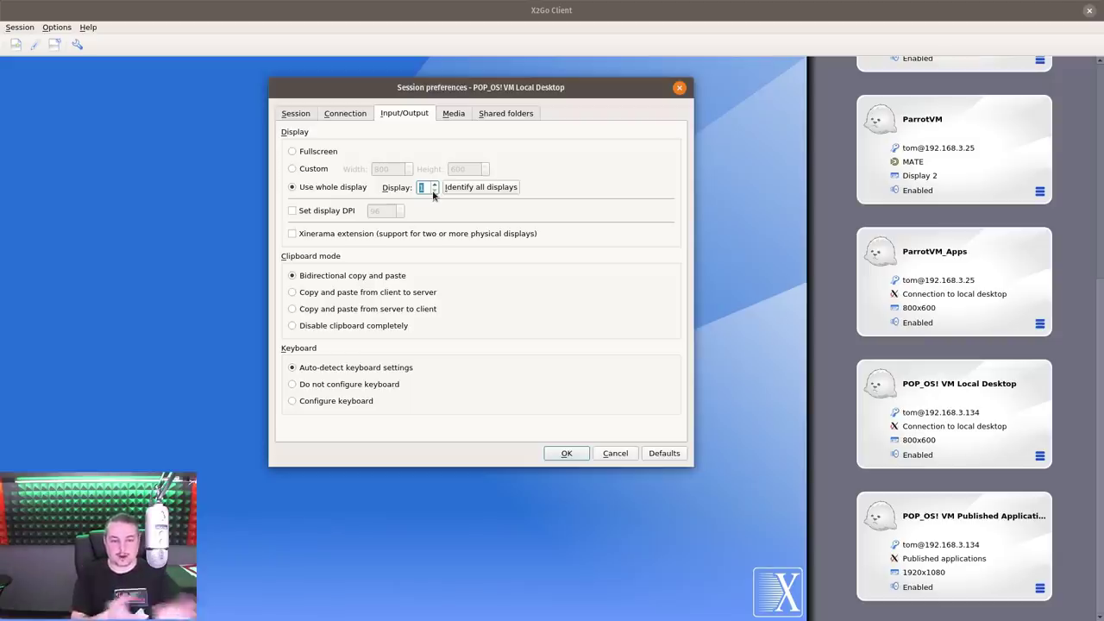
click(356, 234)
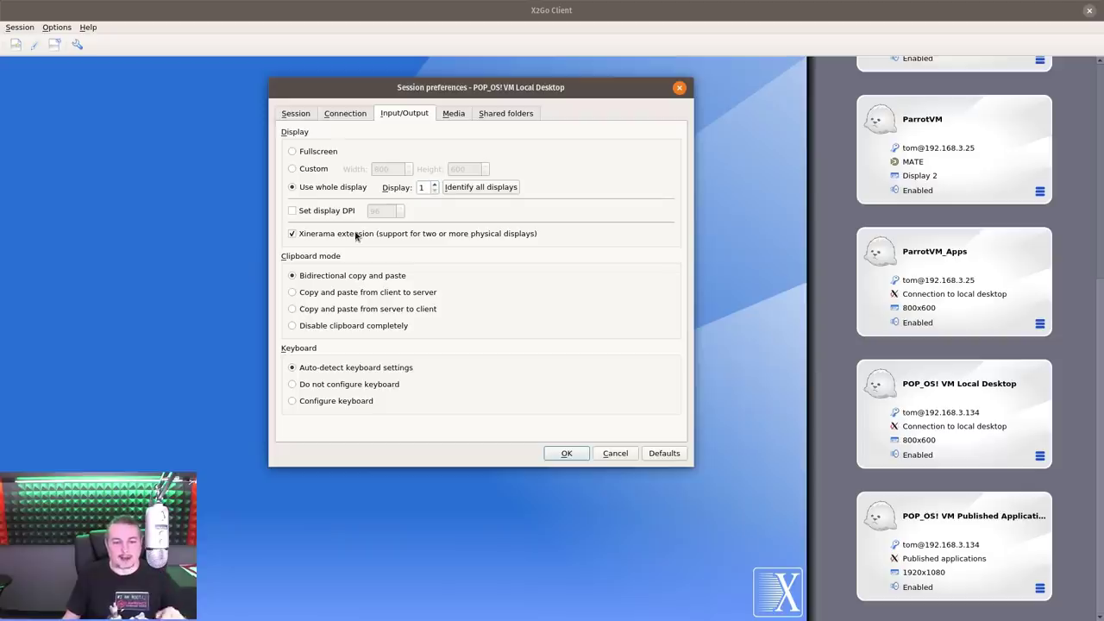
click(324, 152)
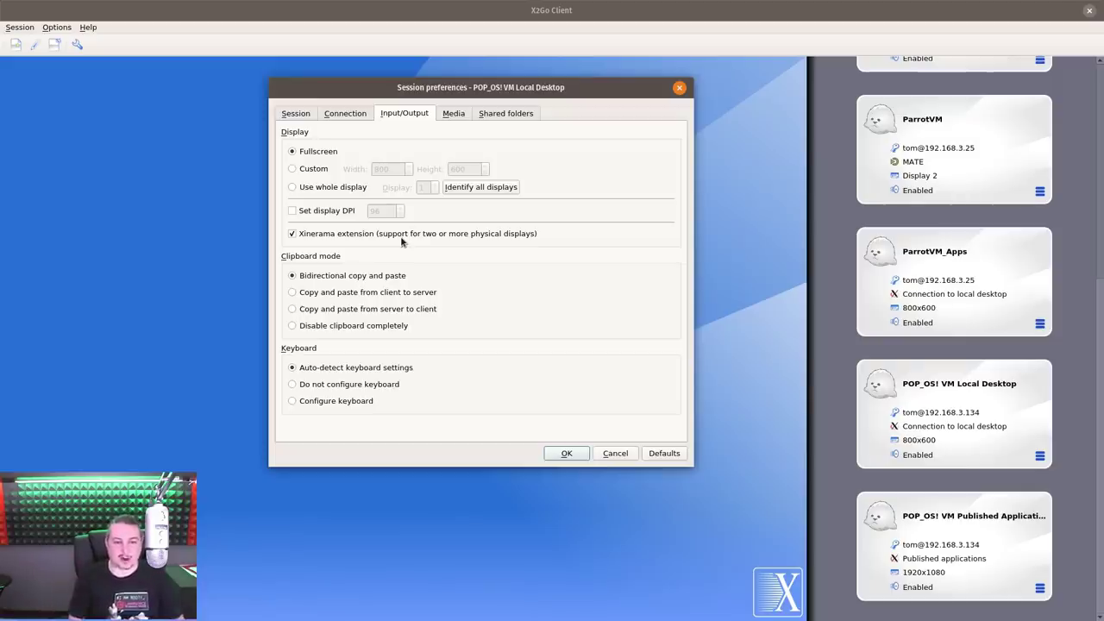
click(319, 168)
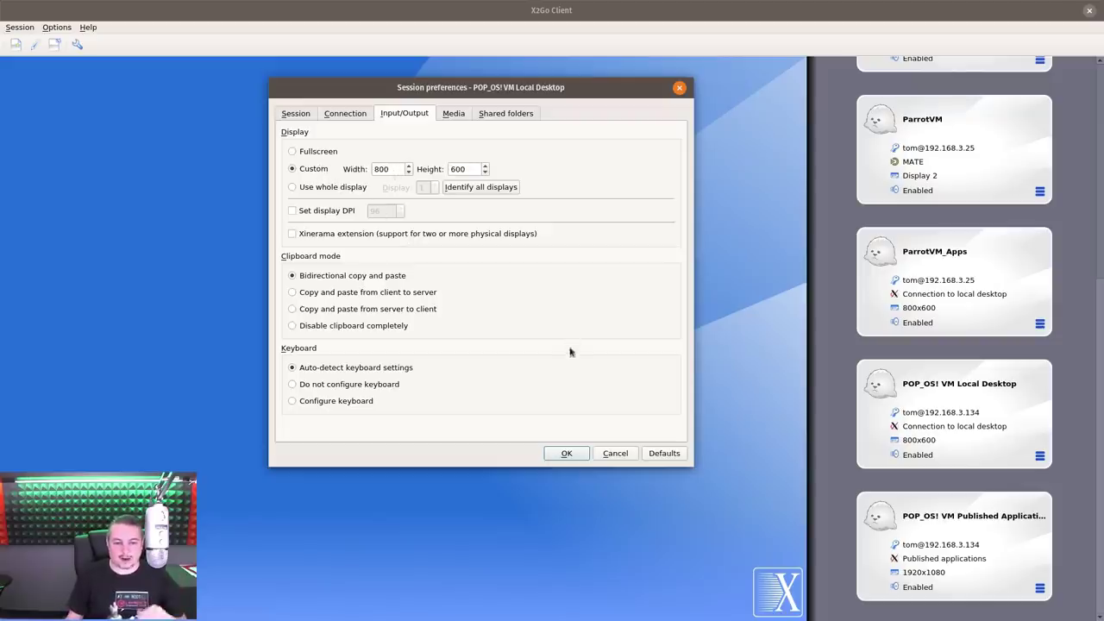
click(312, 213)
click(313, 213)
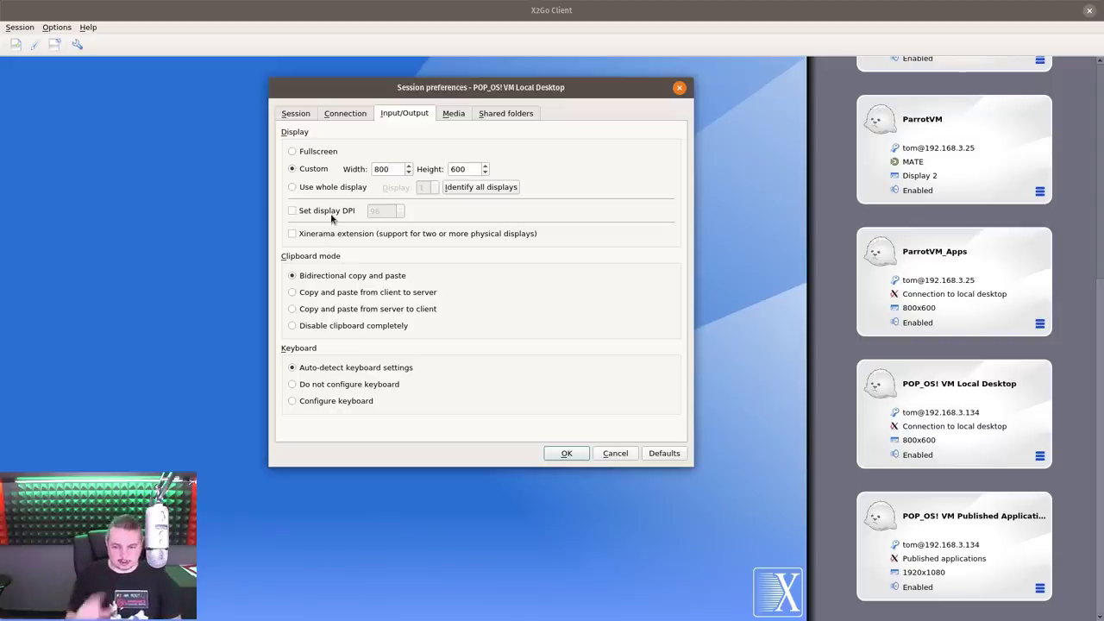
Switch the sound system to arts, dismiss its deprecation warning, and revert to PulseAudio
click(452, 115)
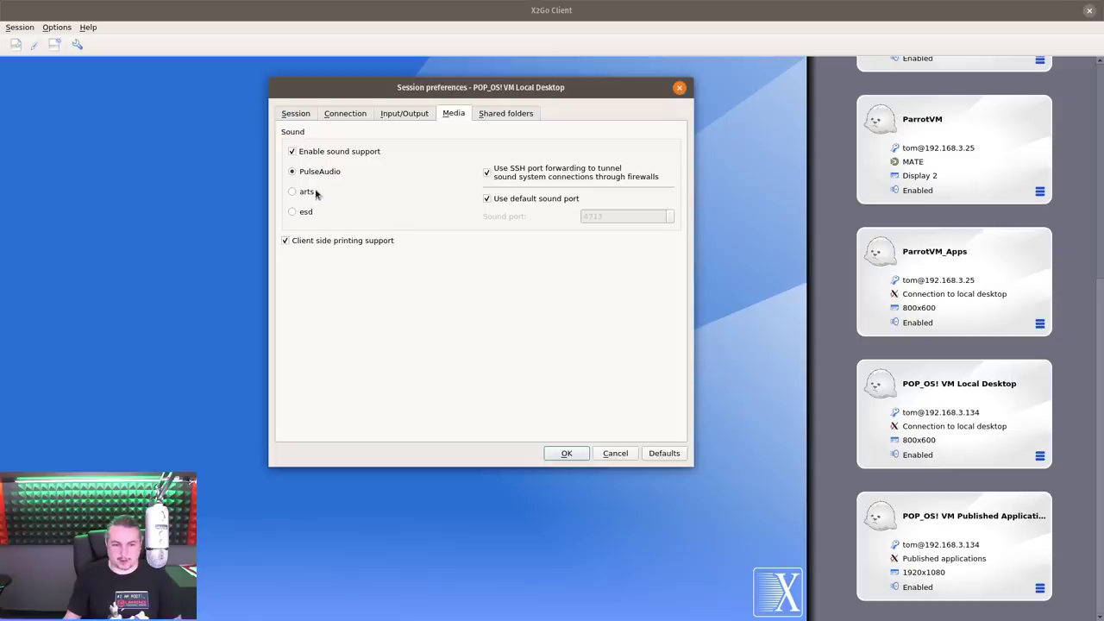
click(309, 193)
click(633, 315)
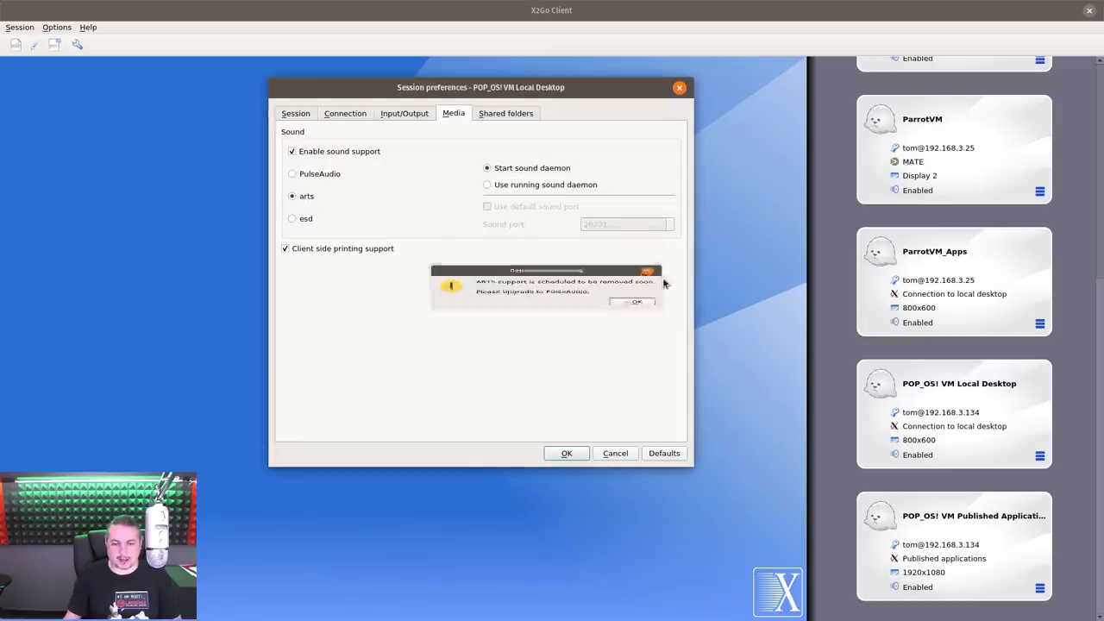
click(313, 175)
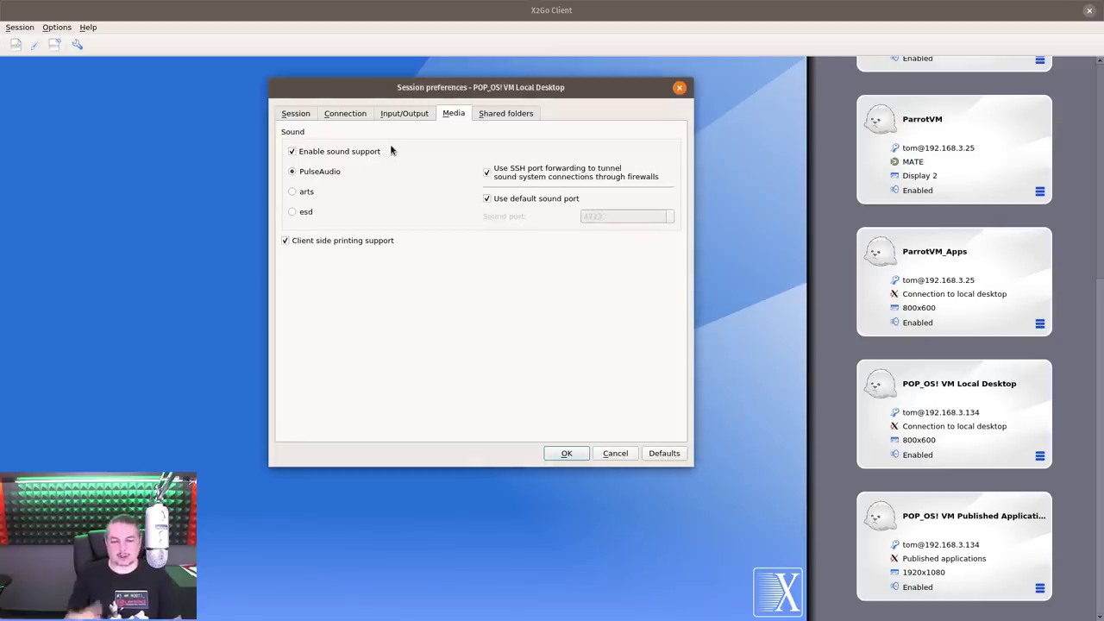
click(501, 113)
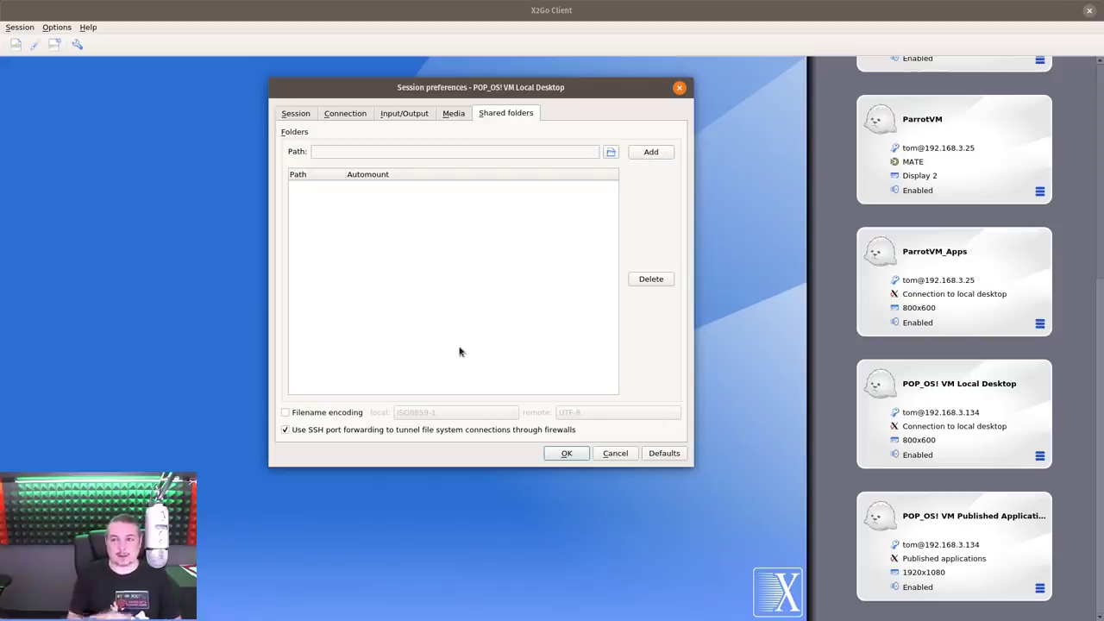
Add a folder on the 3TB_Storage drive to the shared folders list
click(657, 152)
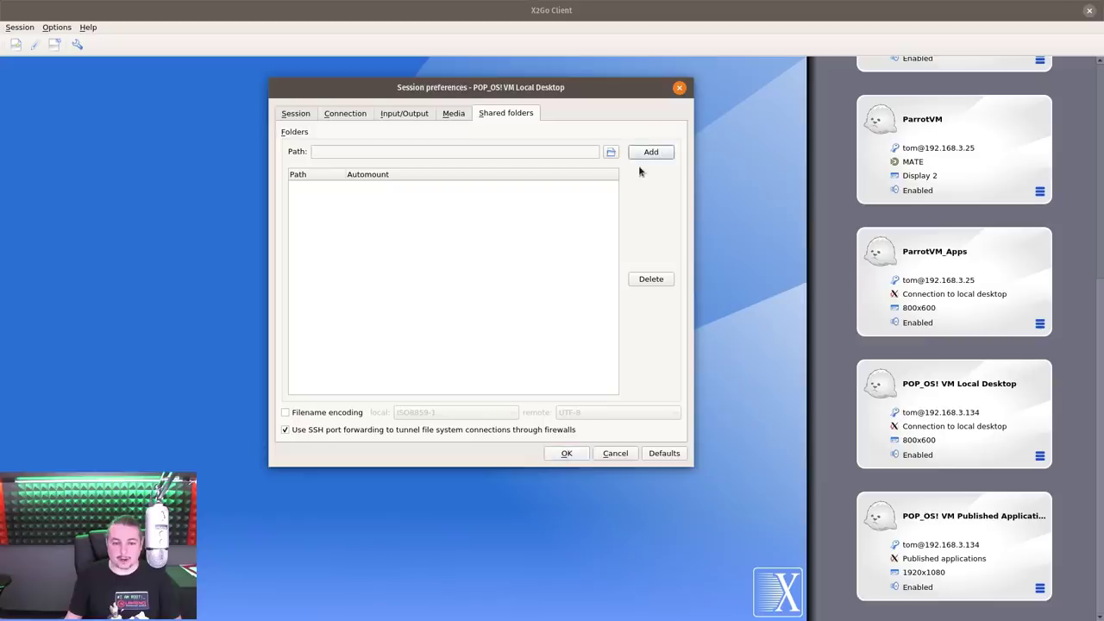
click(611, 152)
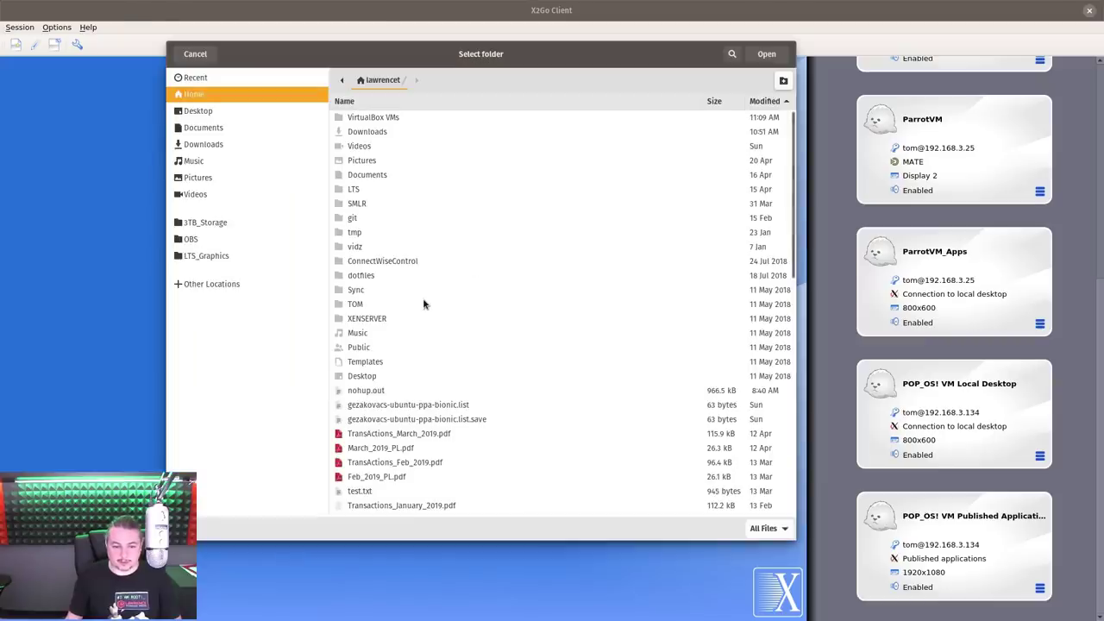
click(241, 222)
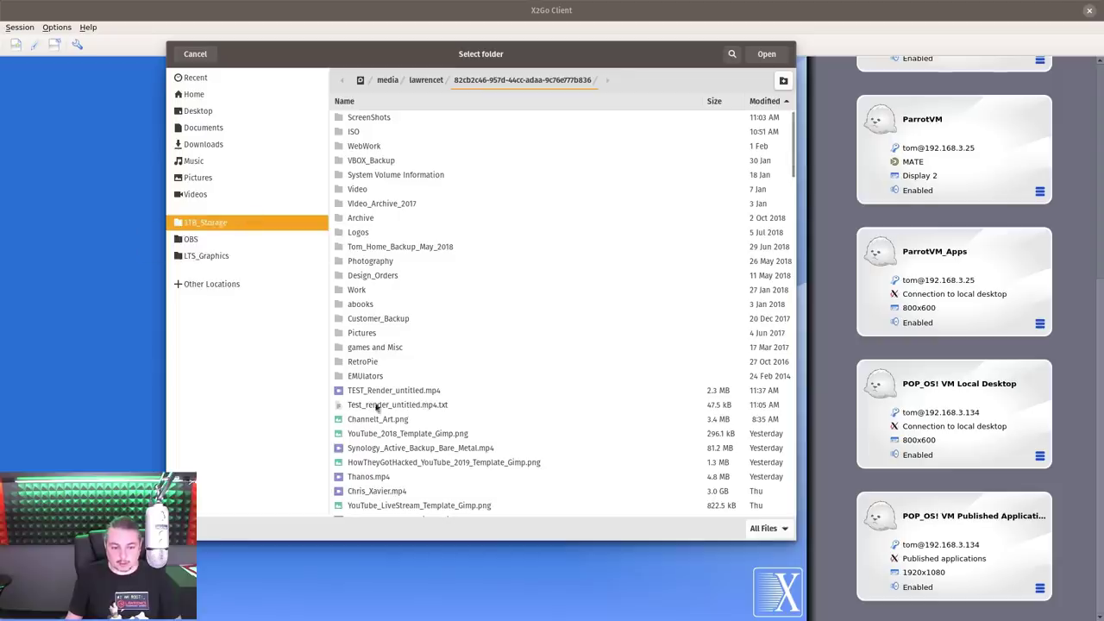
click(766, 53)
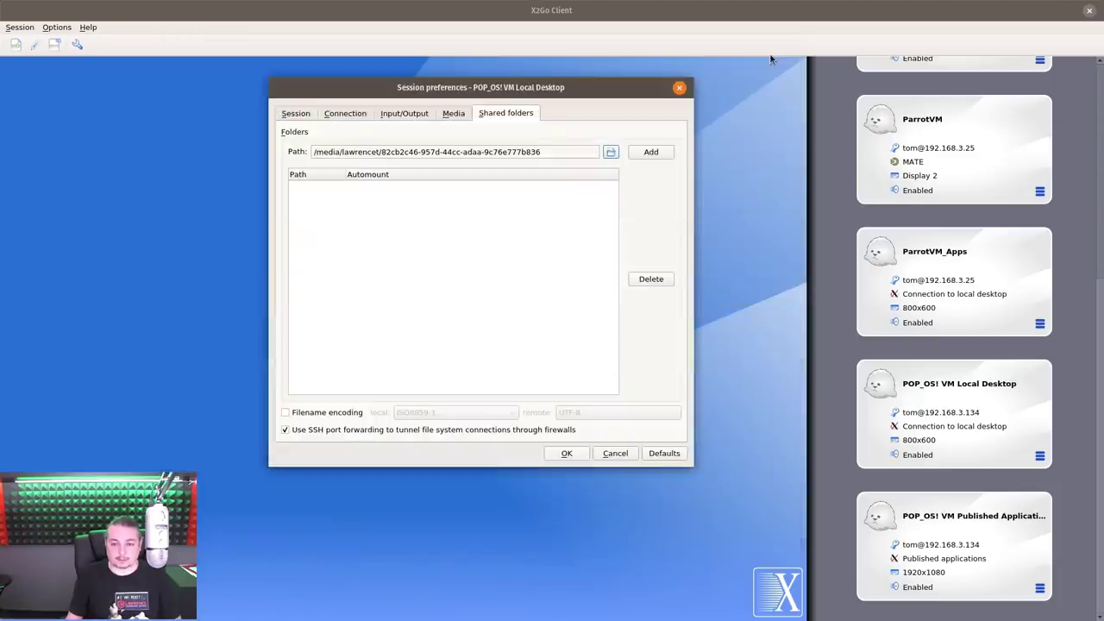
click(650, 153)
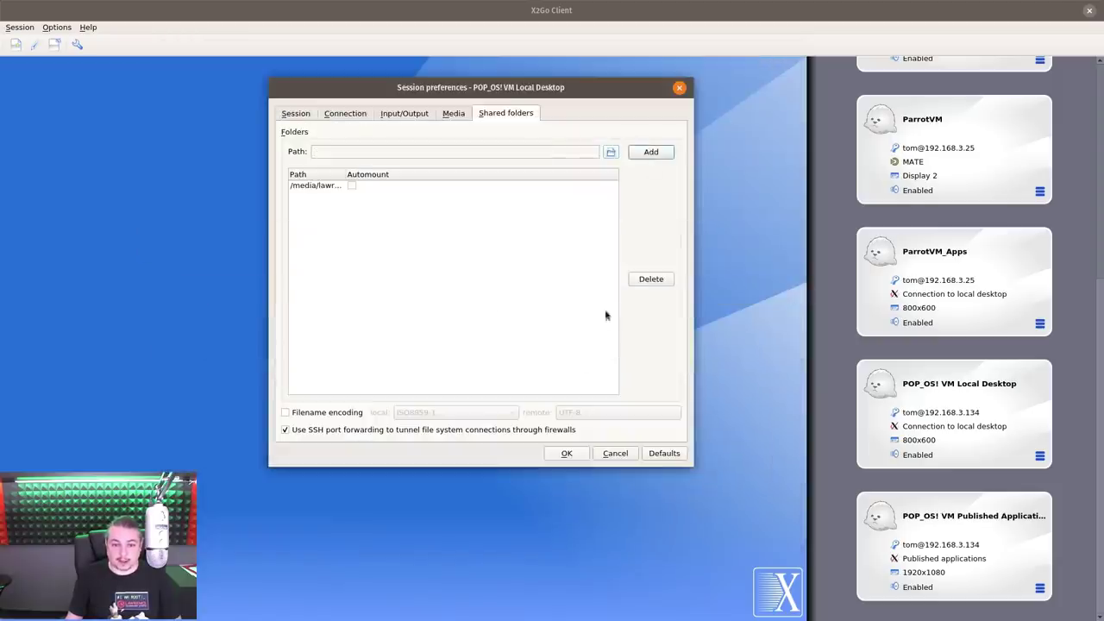
Set the new shared folder to automount and save the session preferences
click(351, 186)
click(351, 185)
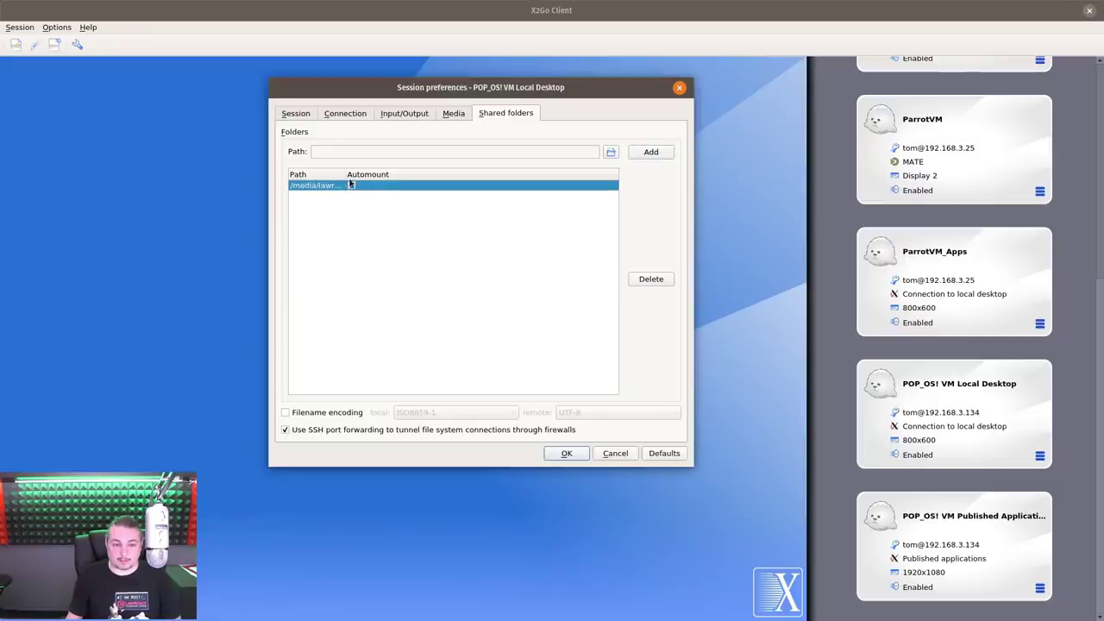
drag(346, 173, 552, 178)
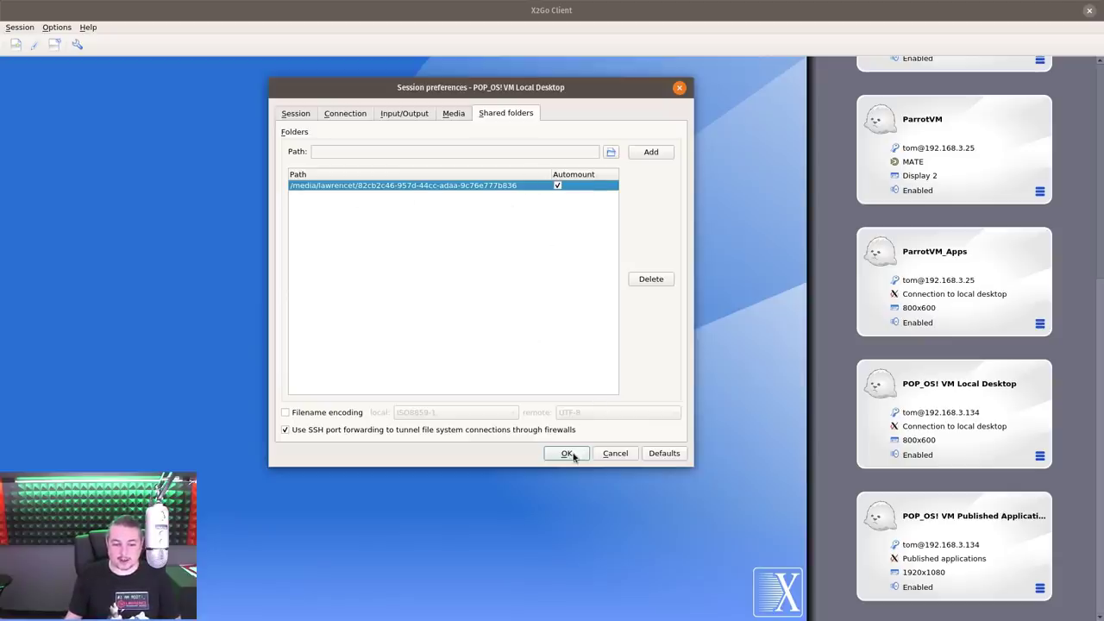
click(286, 429)
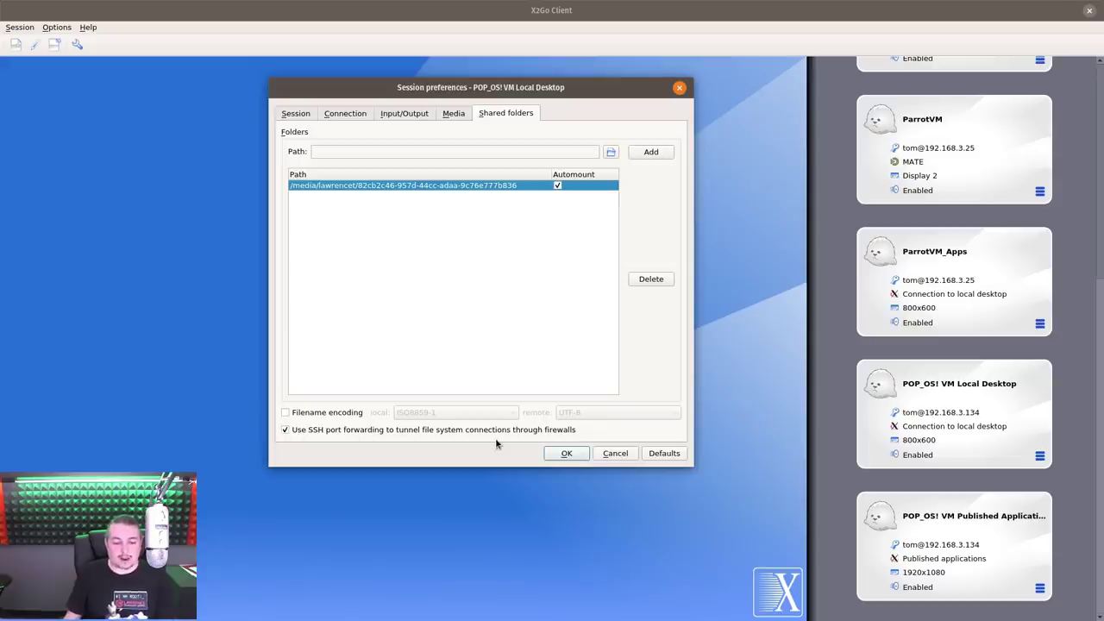
click(561, 457)
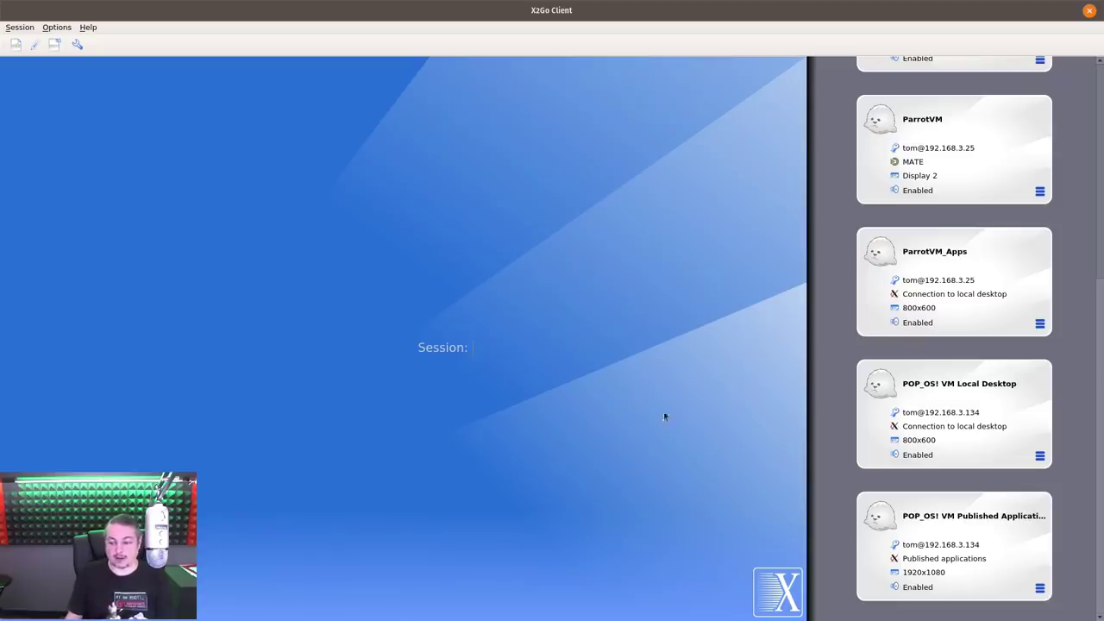
Start the POP_OS! VM Local Desktop session and attach to display 1 with full access
click(990, 386)
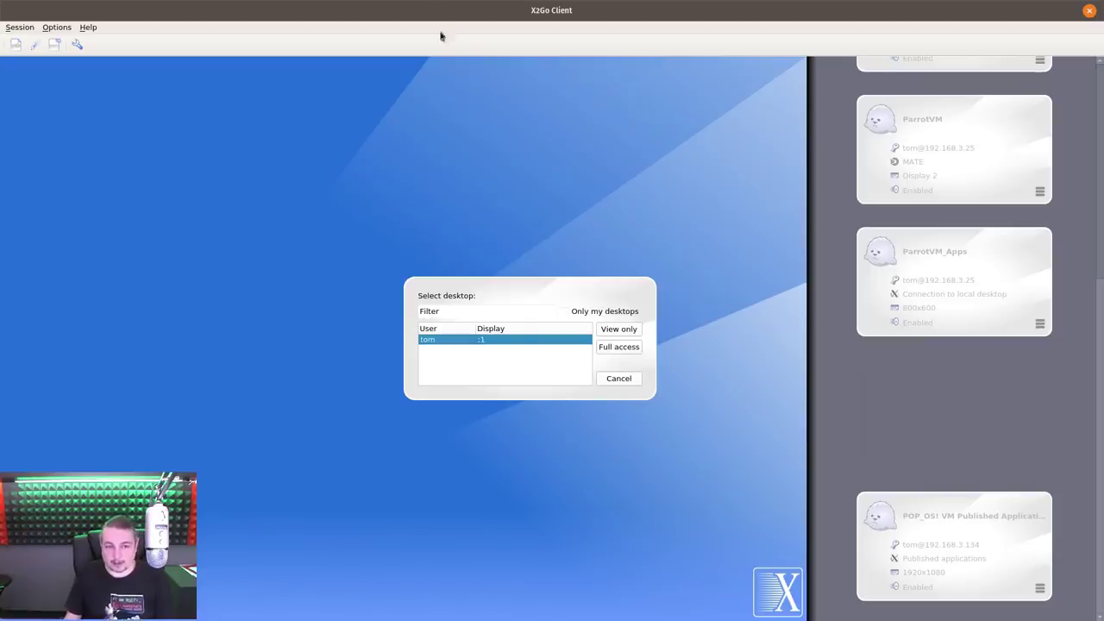
drag(496, 12, 586, 4)
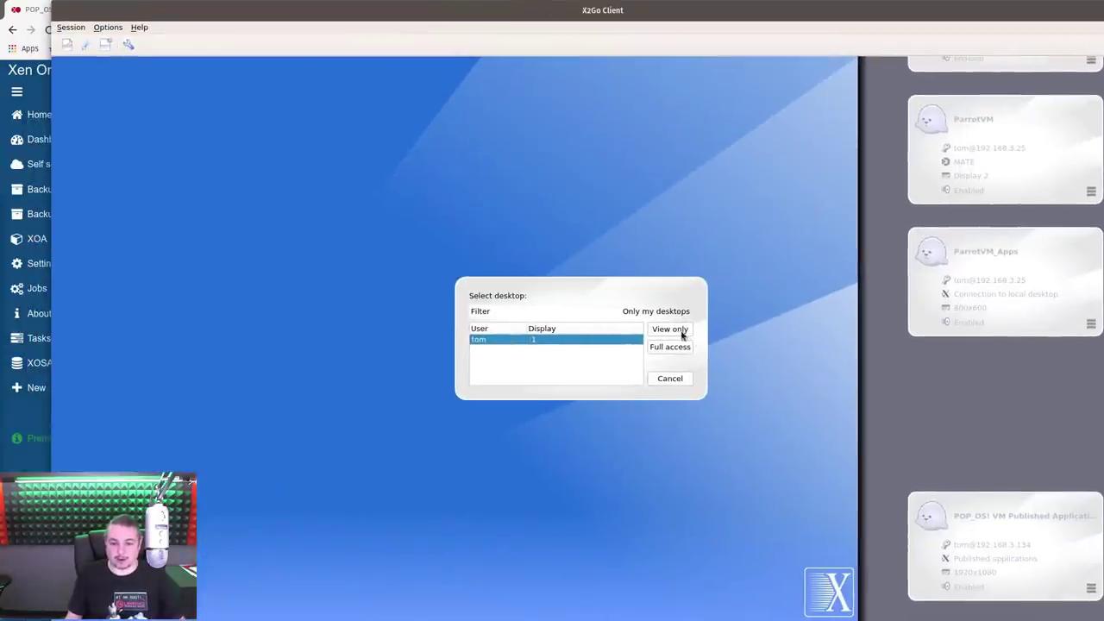
click(669, 348)
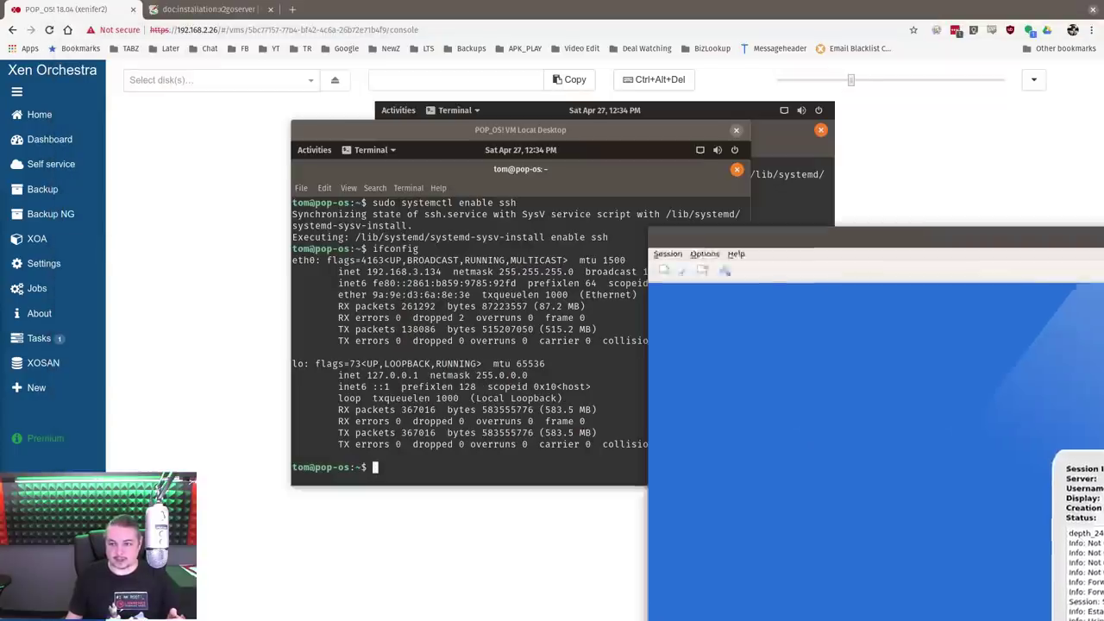
Bring the remote desktop into view, run ls twice in the terminal, then close it
drag(655, 136, 325, 107)
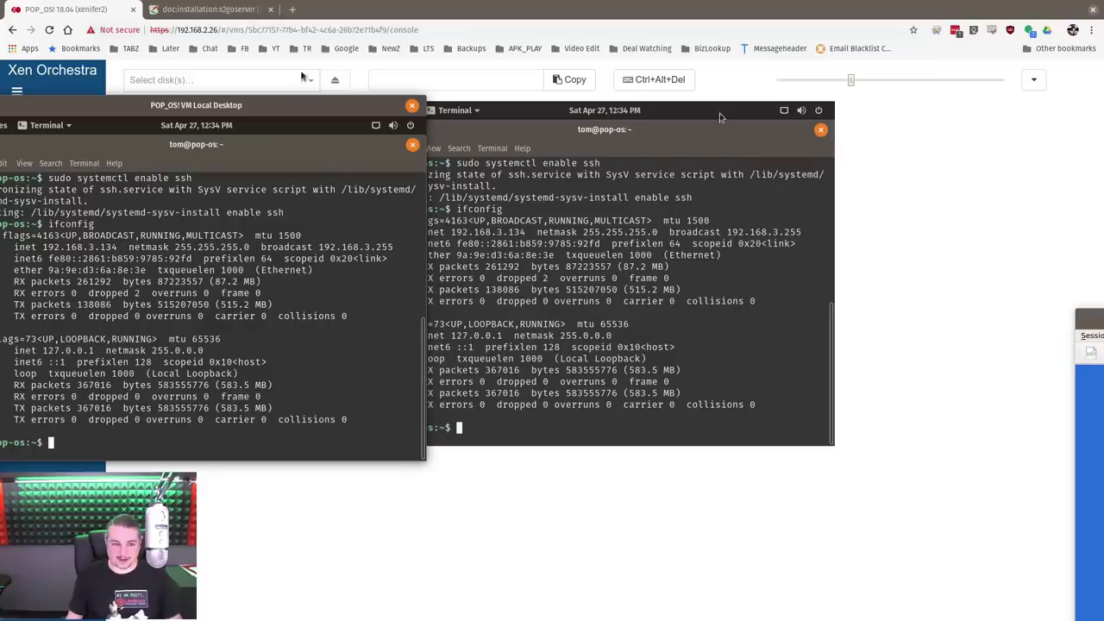
drag(301, 110, 448, 71)
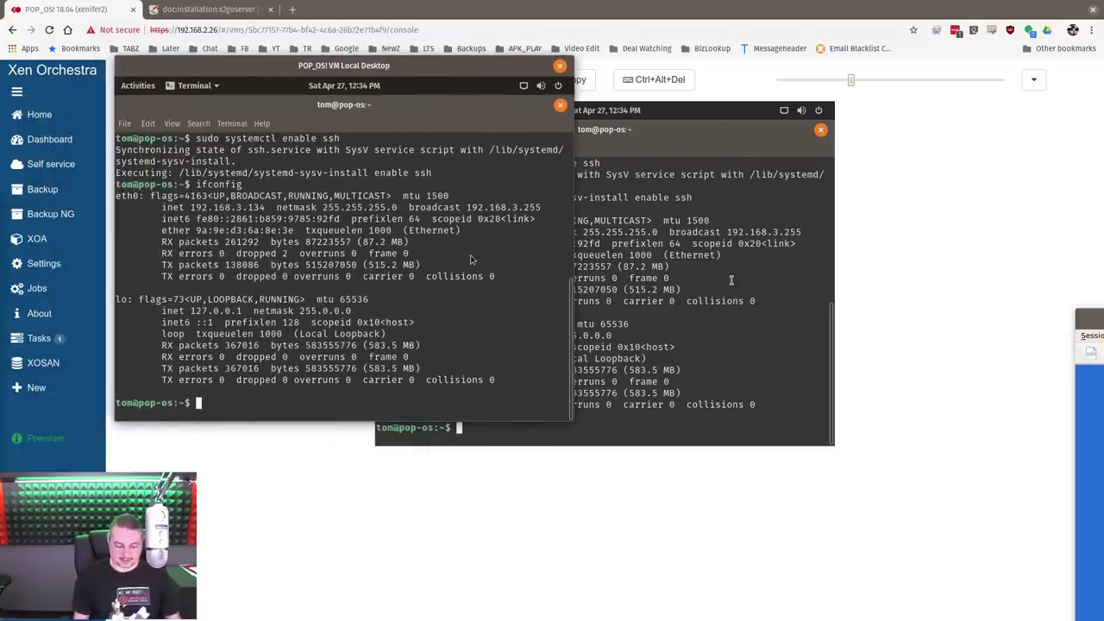
text(ls)
key(Return)
text(ls)
key(Return)
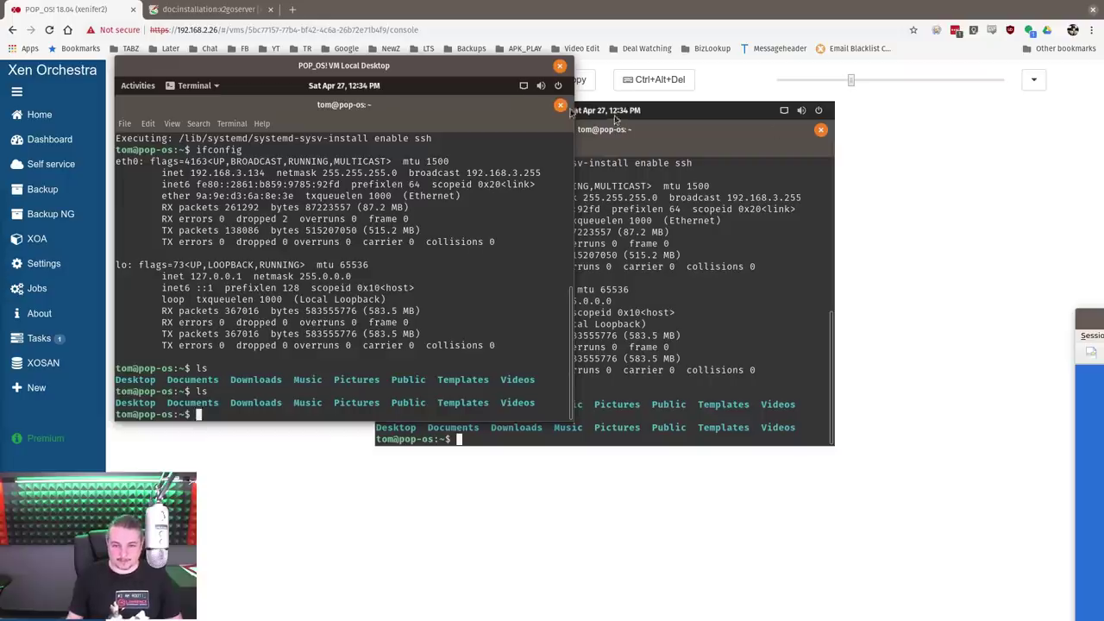
click(560, 105)
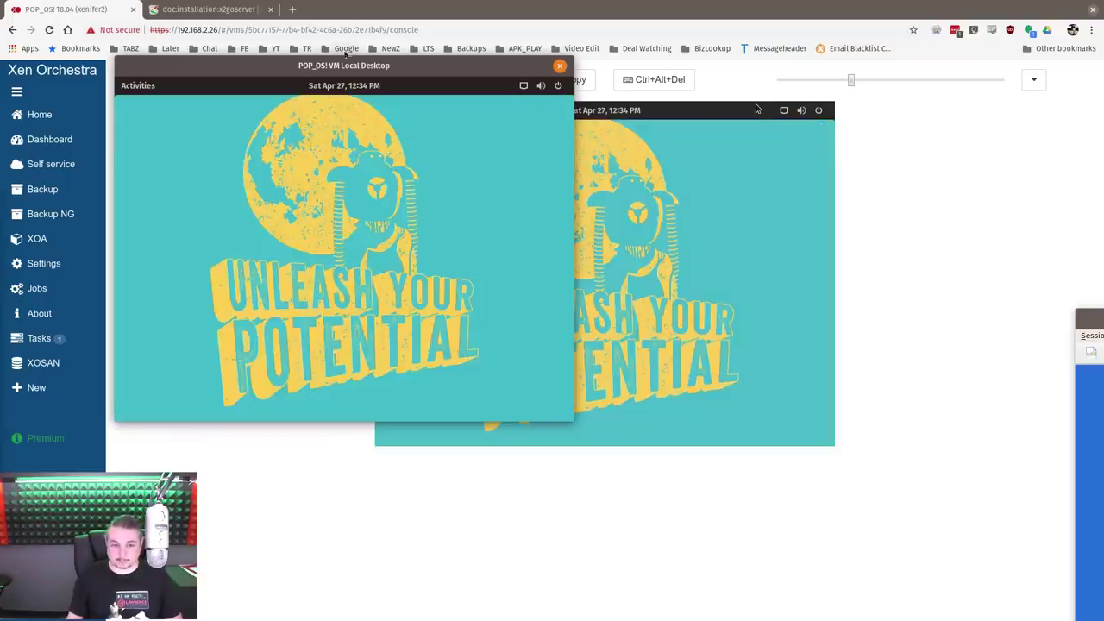
Show the VM's info header in Xen Orchestra, then return to the remote desktop
drag(348, 67, 0, 174)
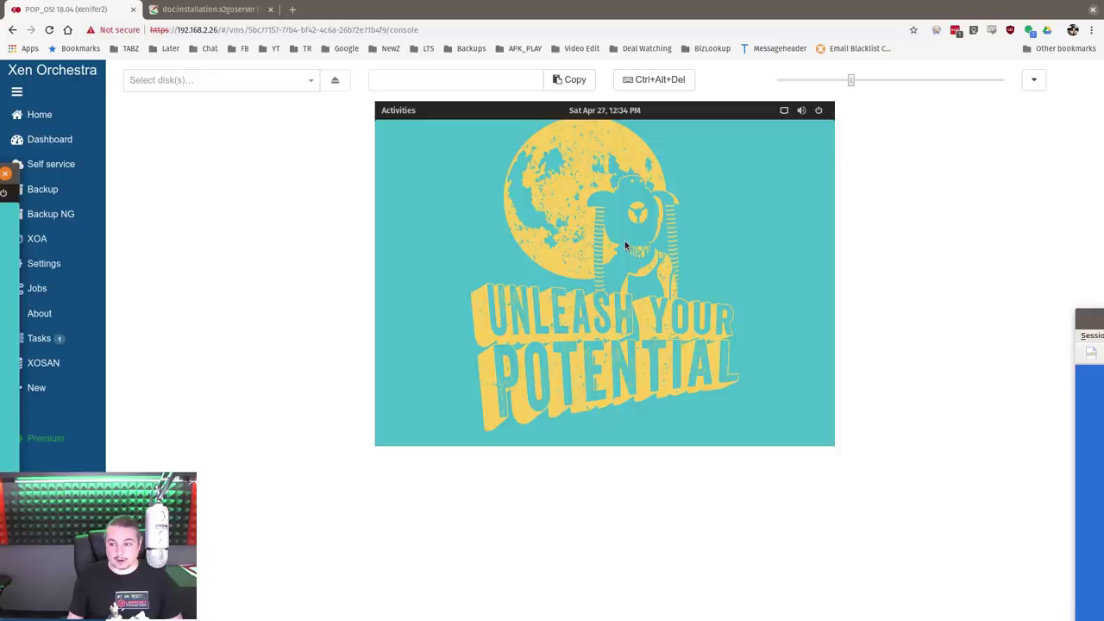
click(1034, 81)
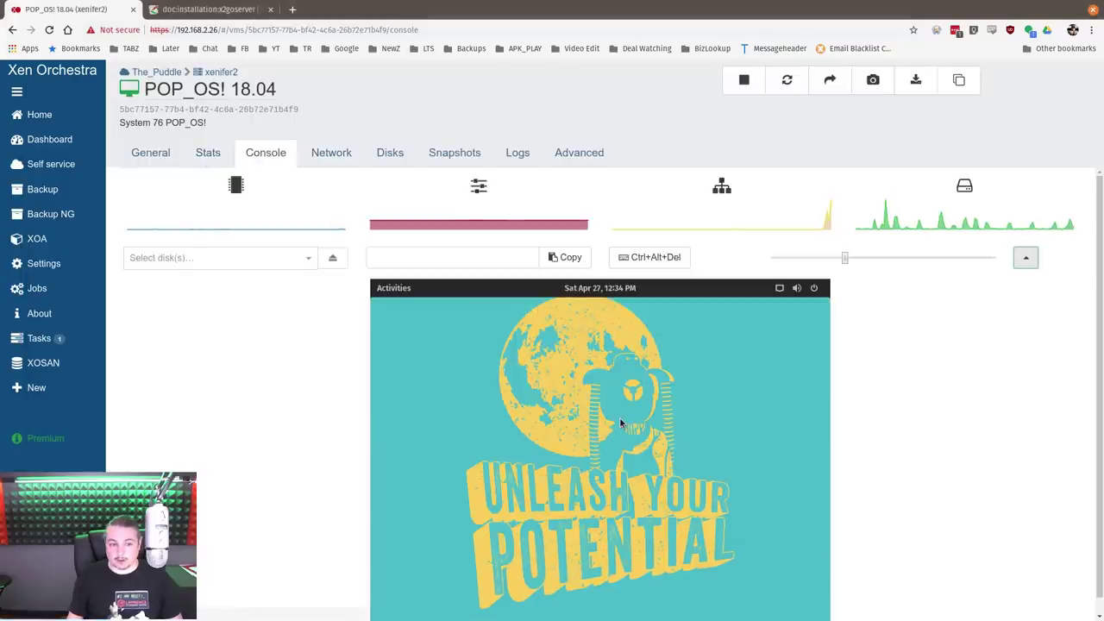
key(alt+Tab)
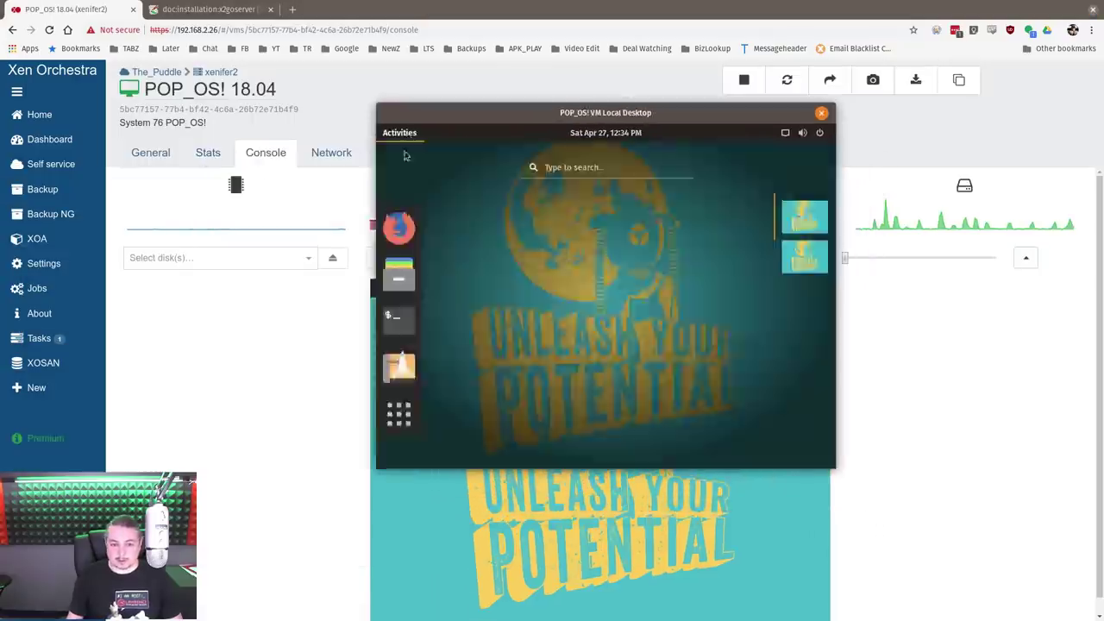
Open Files from Activities in the VM, close it, then open and dismiss the system menu
click(407, 135)
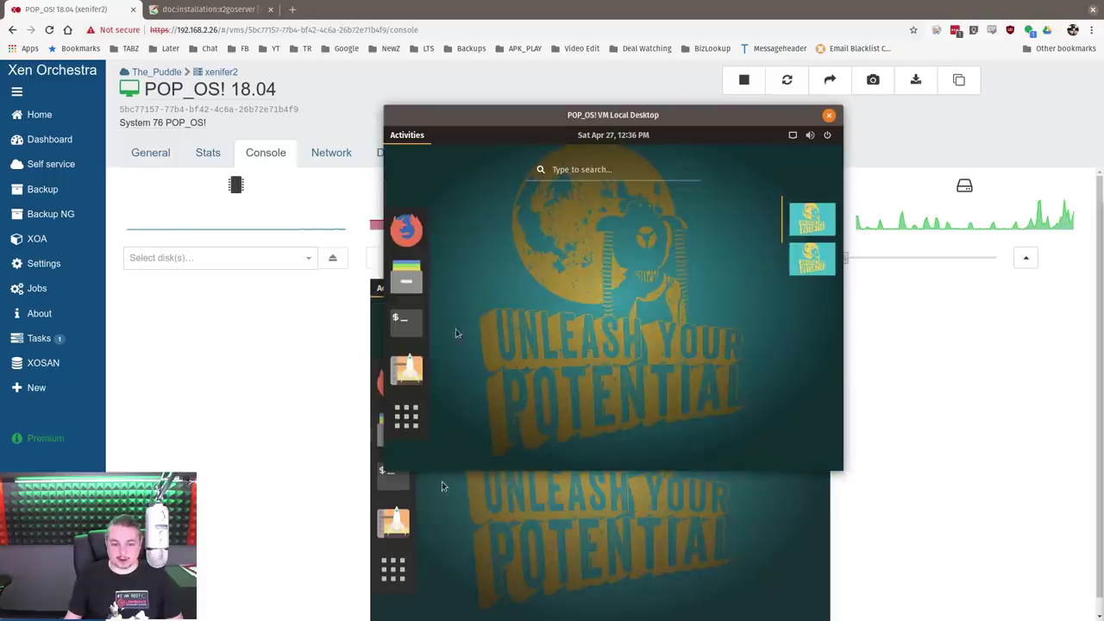
click(406, 276)
drag(667, 115, 612, 115)
drag(581, 152, 587, 177)
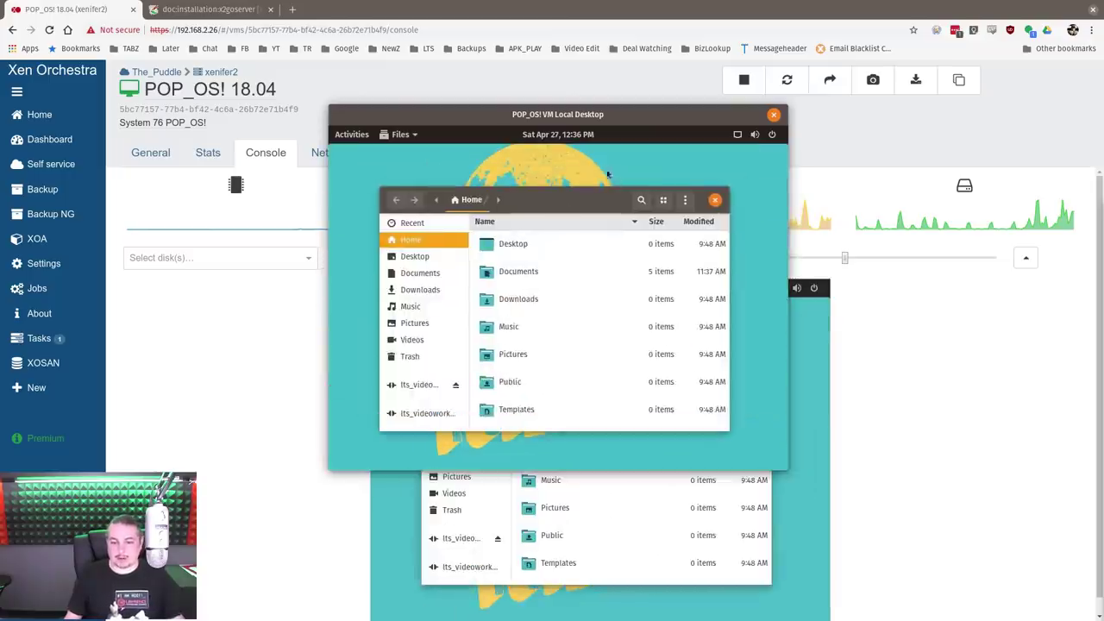
click(714, 199)
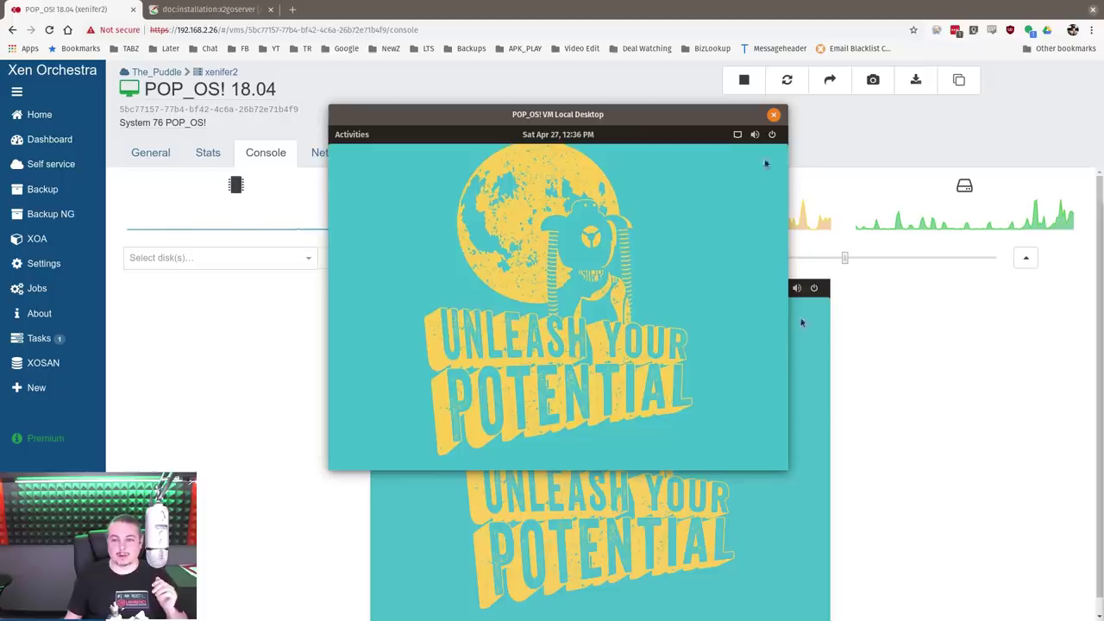
click(772, 135)
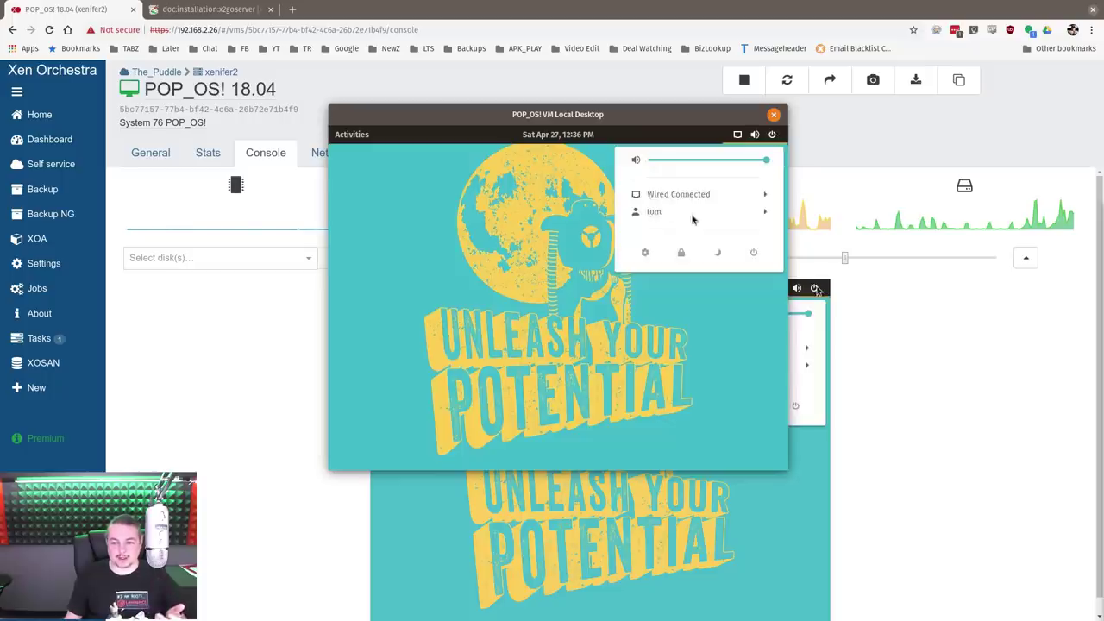
click(451, 217)
End the POP_OS! VM Local Desktop session and cancel the login prompt
click(772, 116)
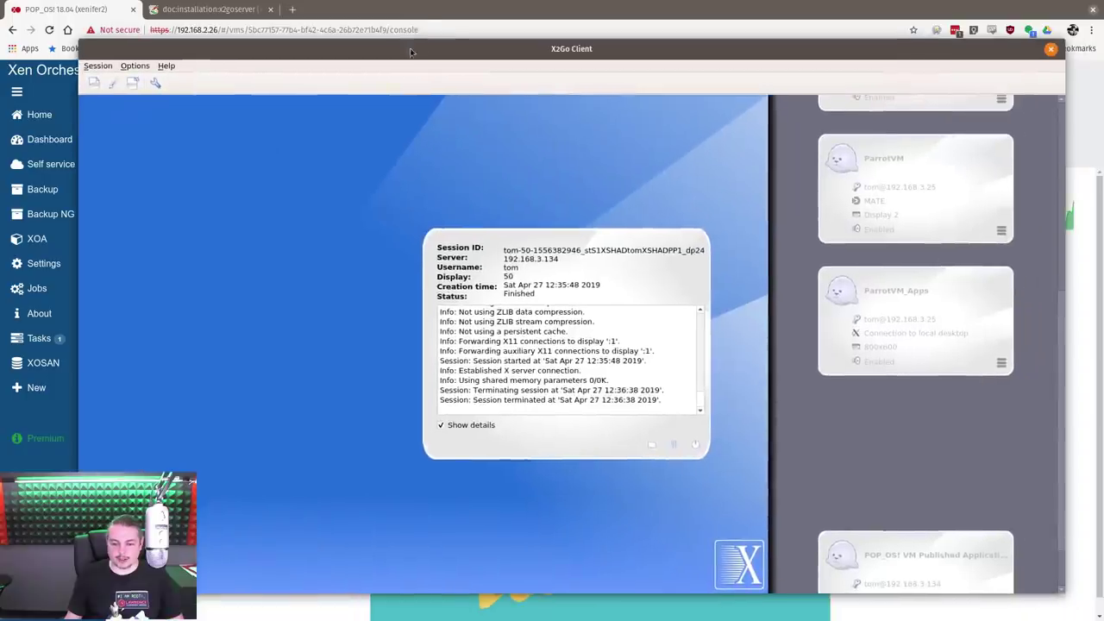
click(576, 393)
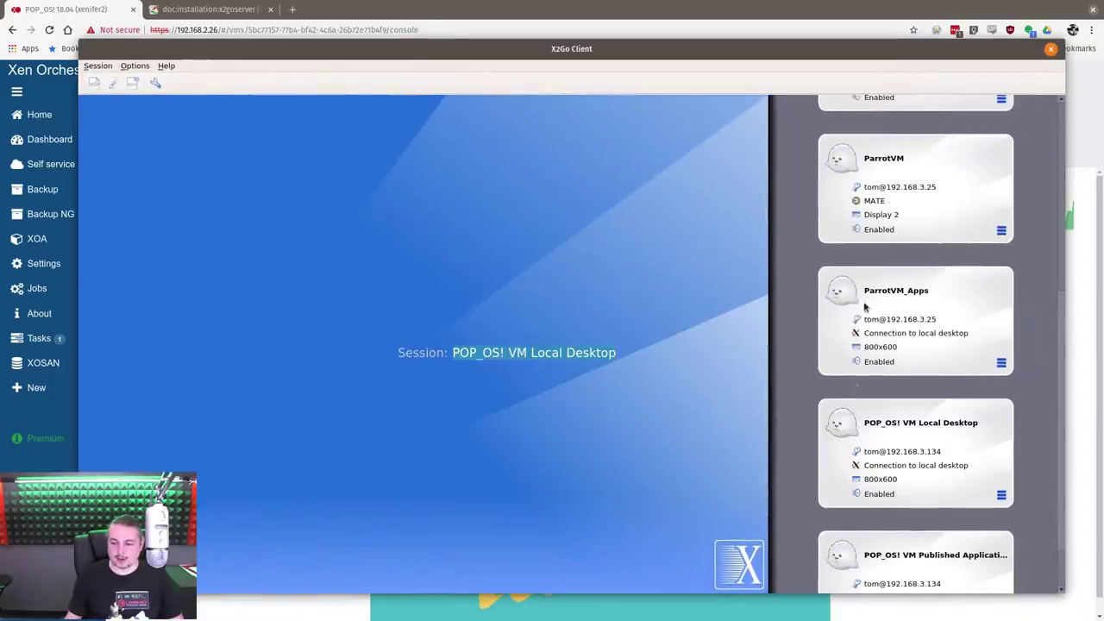
scroll(866, 337, down, 2)
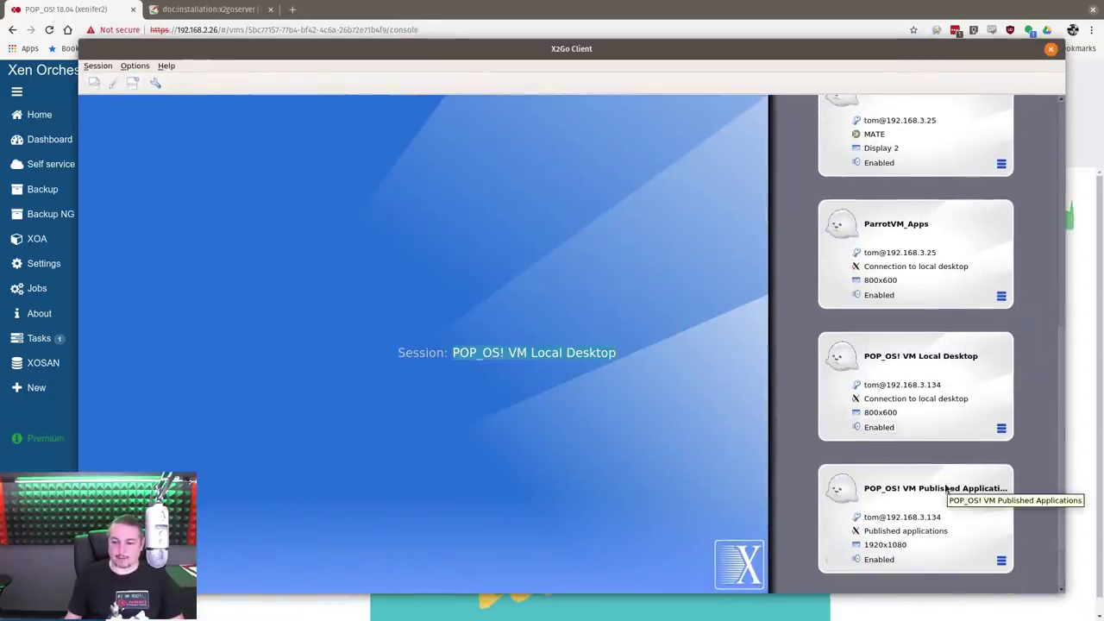
scroll(929, 460, up, 2)
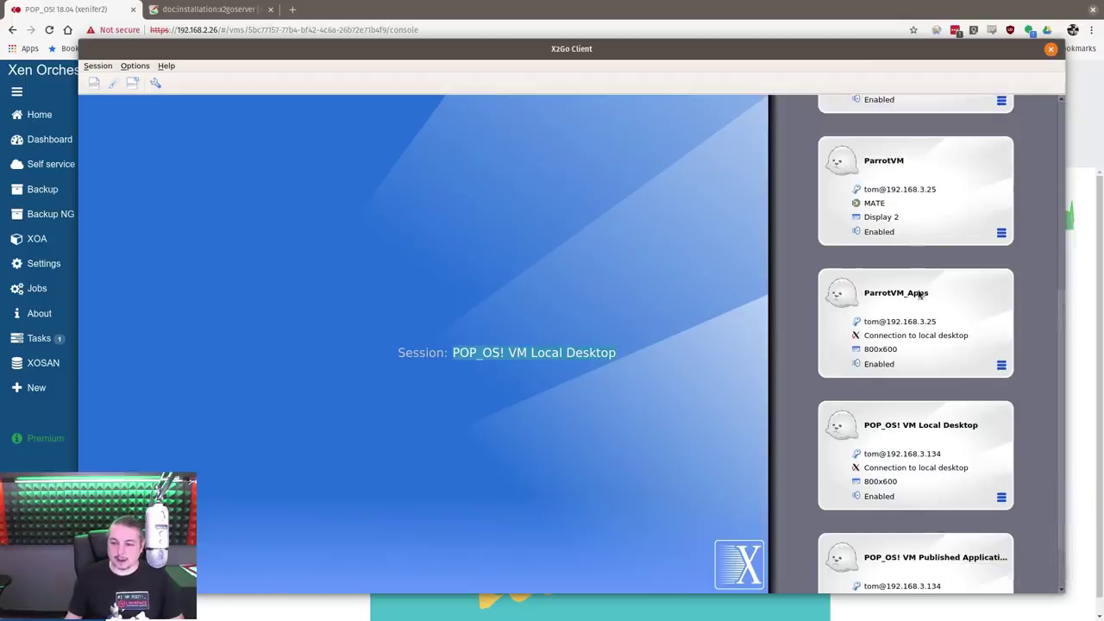
scroll(920, 295, up, 10)
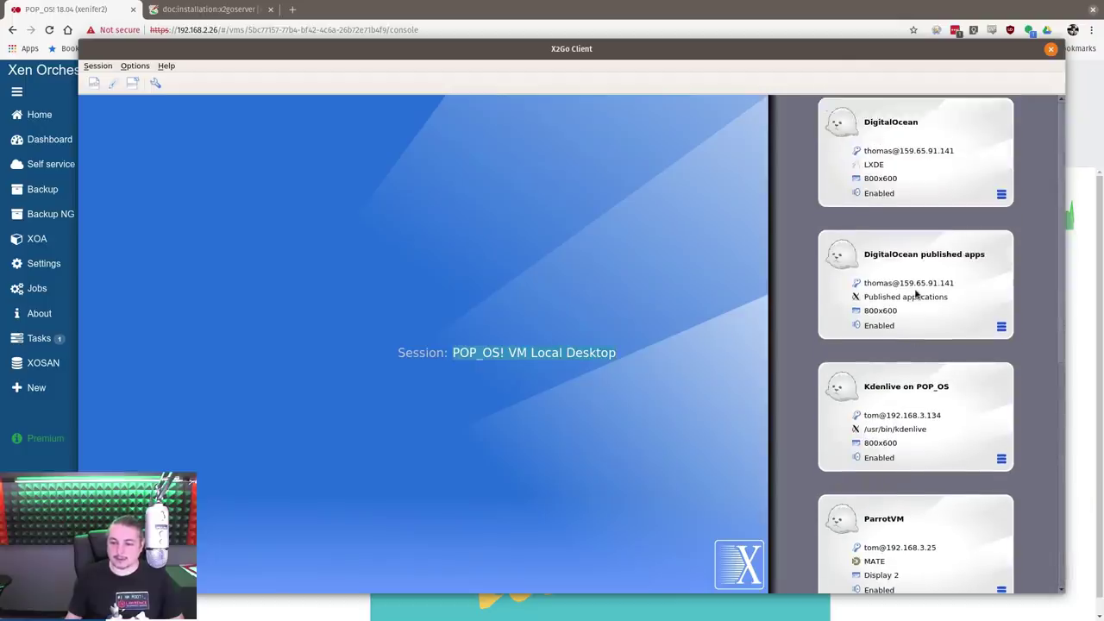
scroll(921, 377, down, 10)
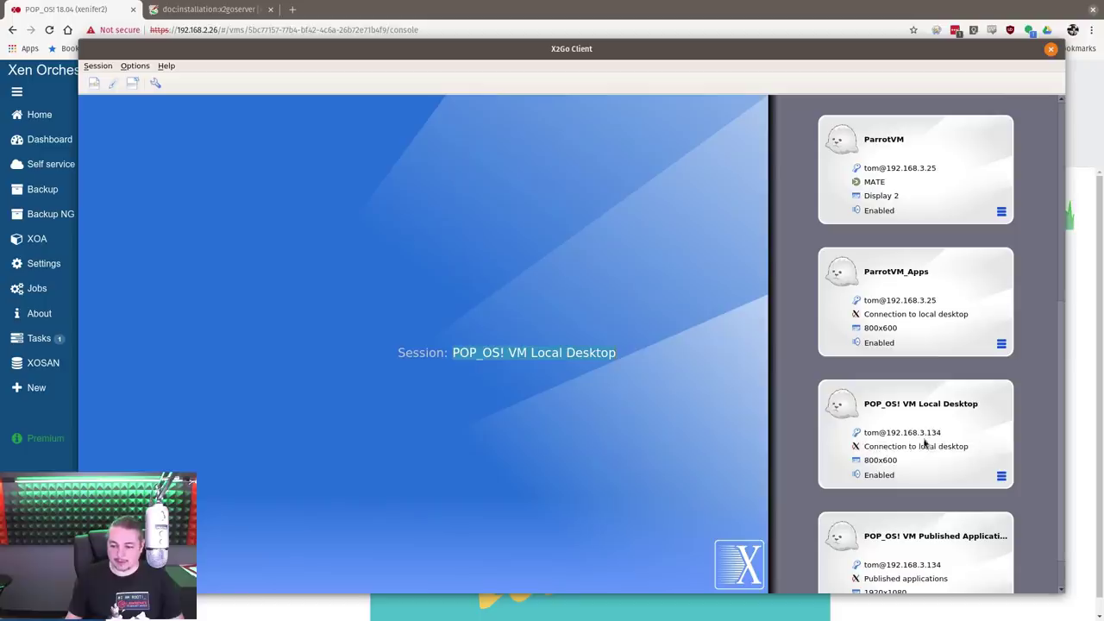
drag(738, 56, 710, 34)
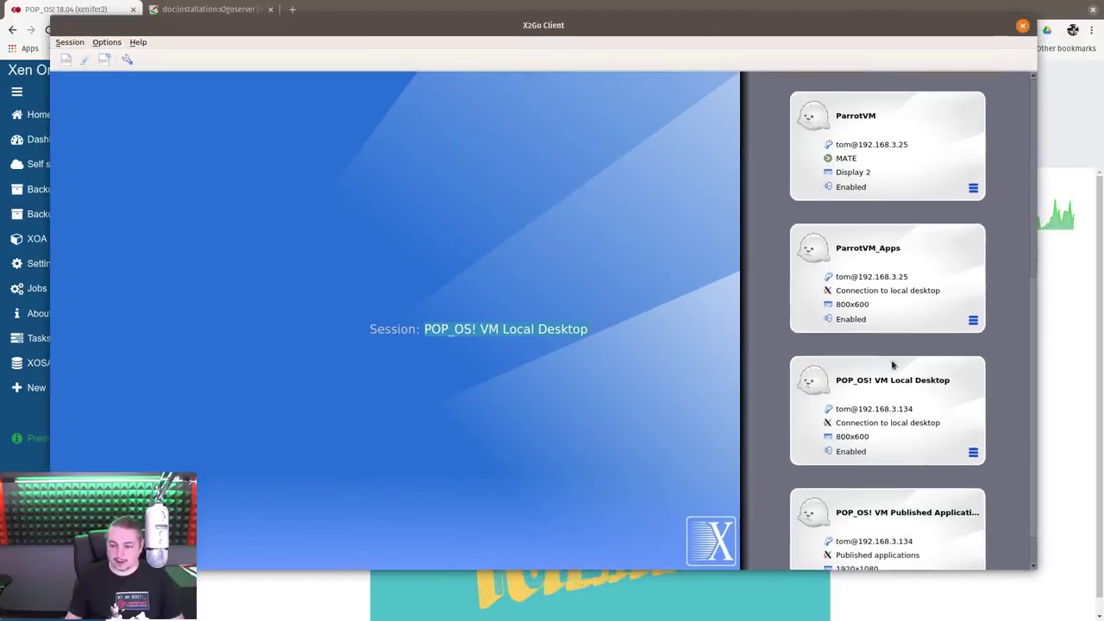
Change the session type to GNOME and save the preferences
click(973, 454)
click(948, 463)
click(390, 419)
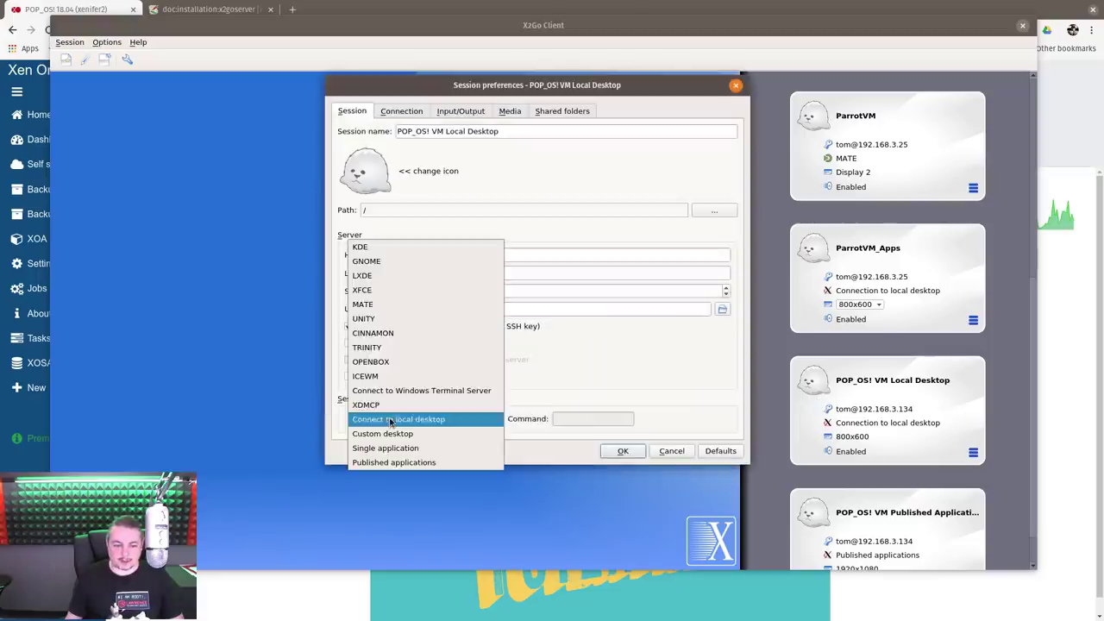
click(385, 262)
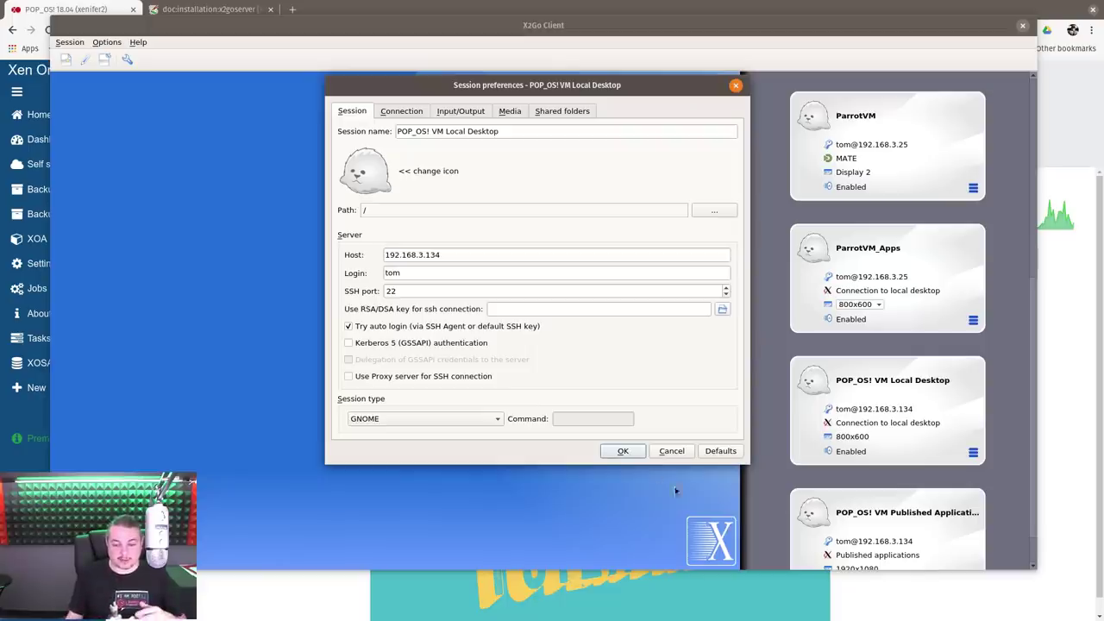
click(621, 451)
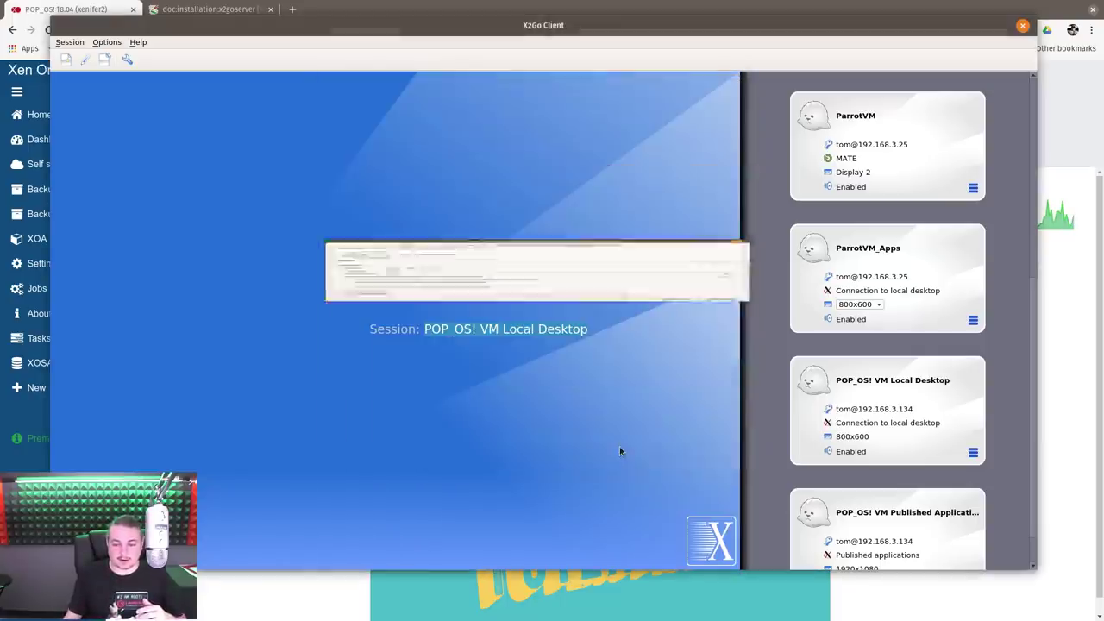
Rename the session to 'POP_OS! VM Gnome Flashback' and save it
click(973, 452)
click(992, 463)
click(511, 130)
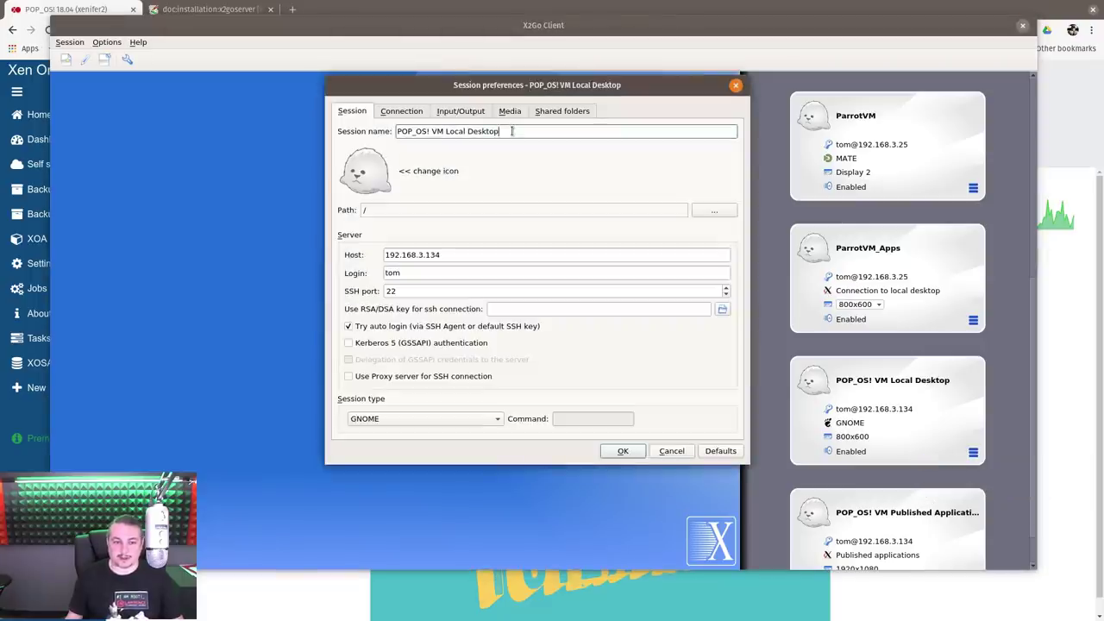
key(ctrl+shift+Left)
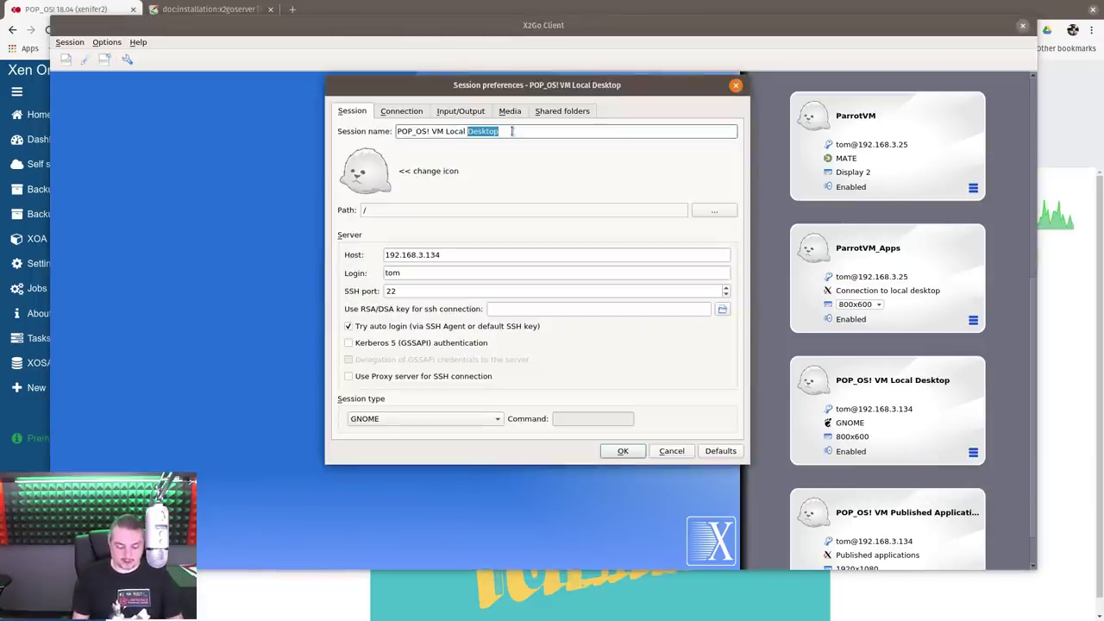
key(BackSpace)
key(BackSpace)
key(BackSpace)
key(BackSpace)
key(BackSpace)
key(BackSpace)
key(BackSpace)
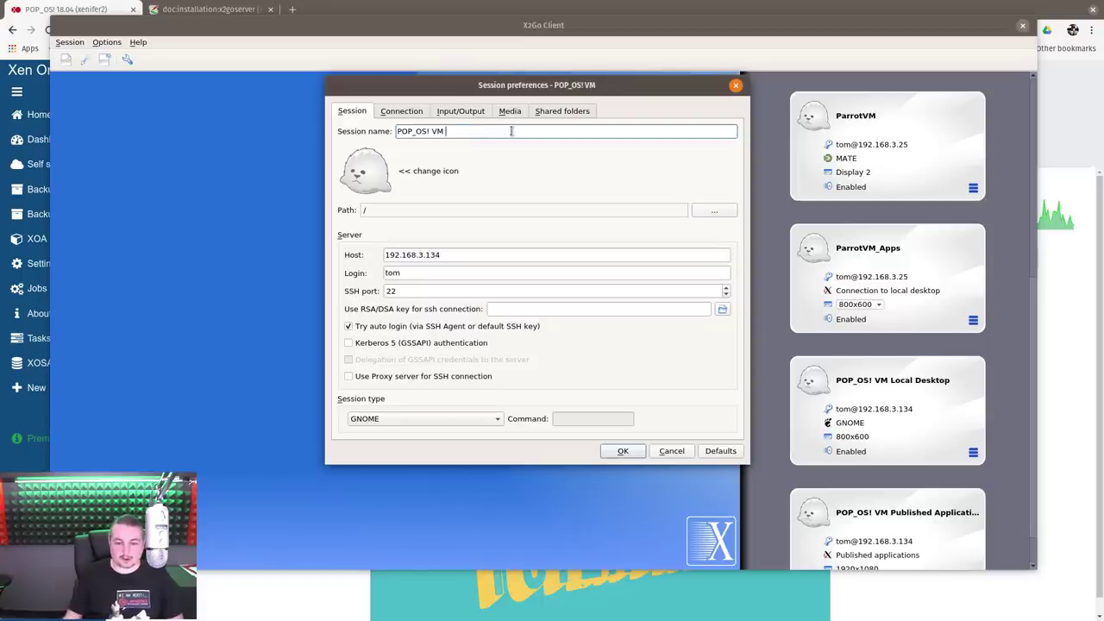
text(Gnom)
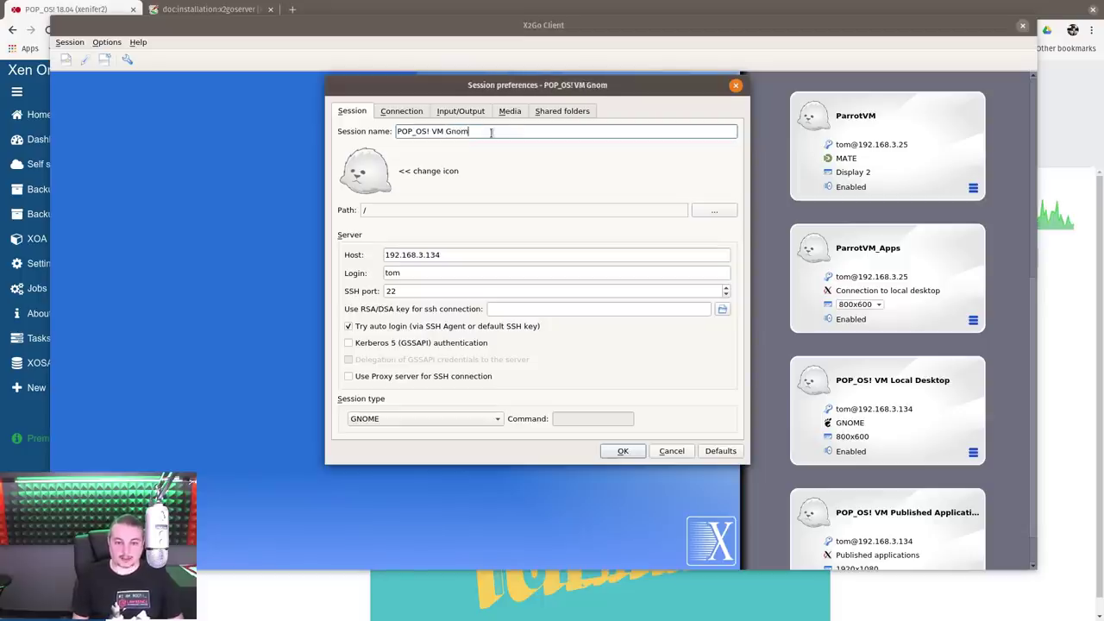
text(e Des)
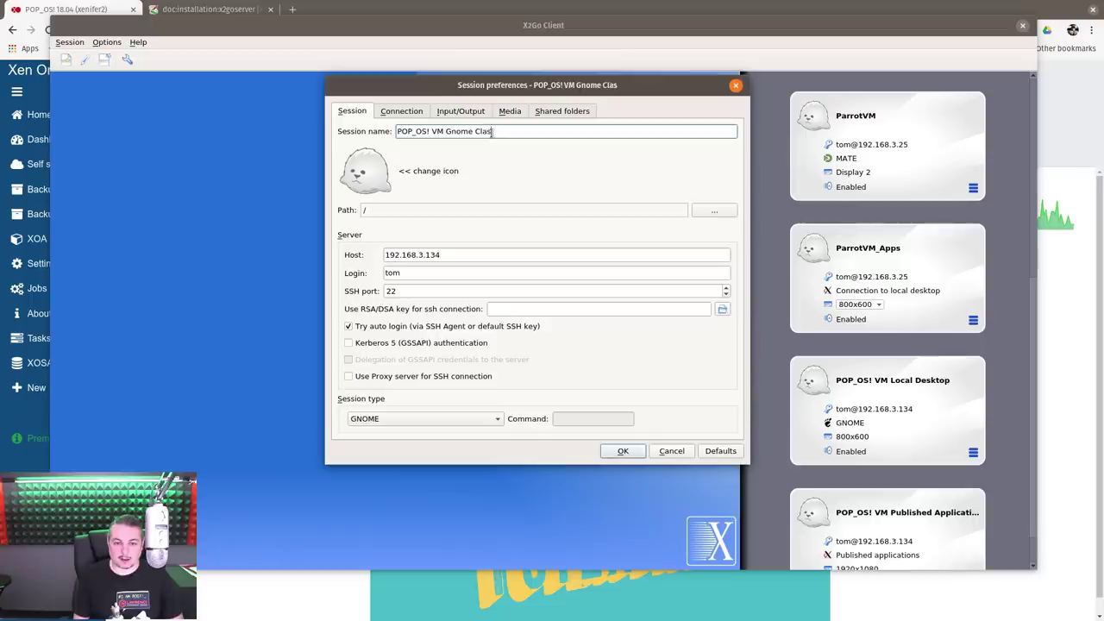
key(BackSpace)
key(BackSpace)
key(BackSpace)
text(Flashbakc)
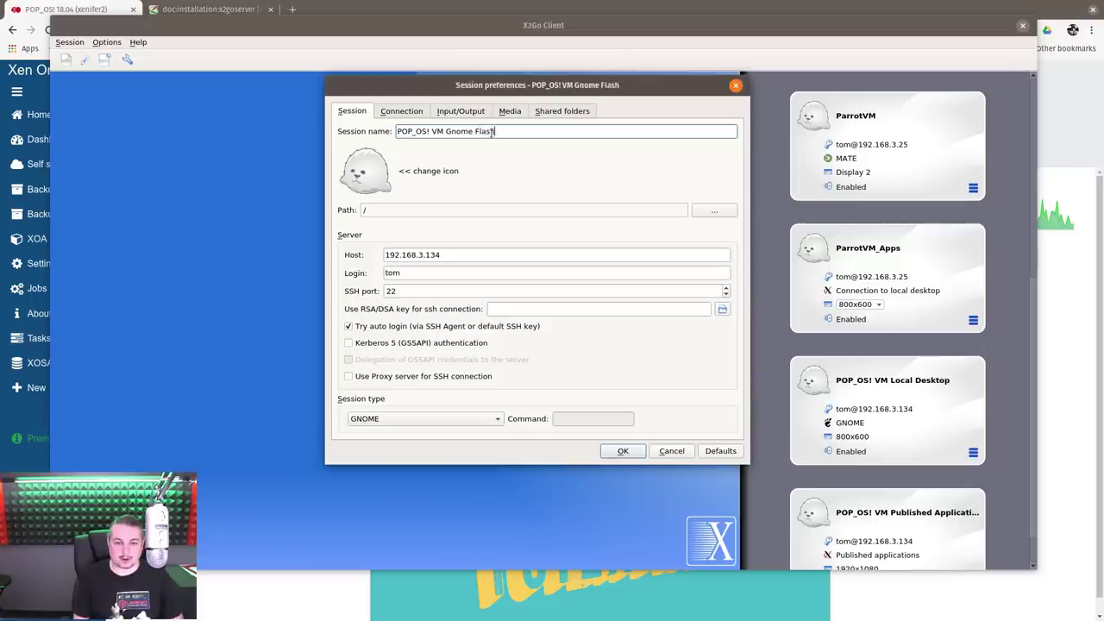
key(BackSpace)
key(BackSpace)
text(ck)
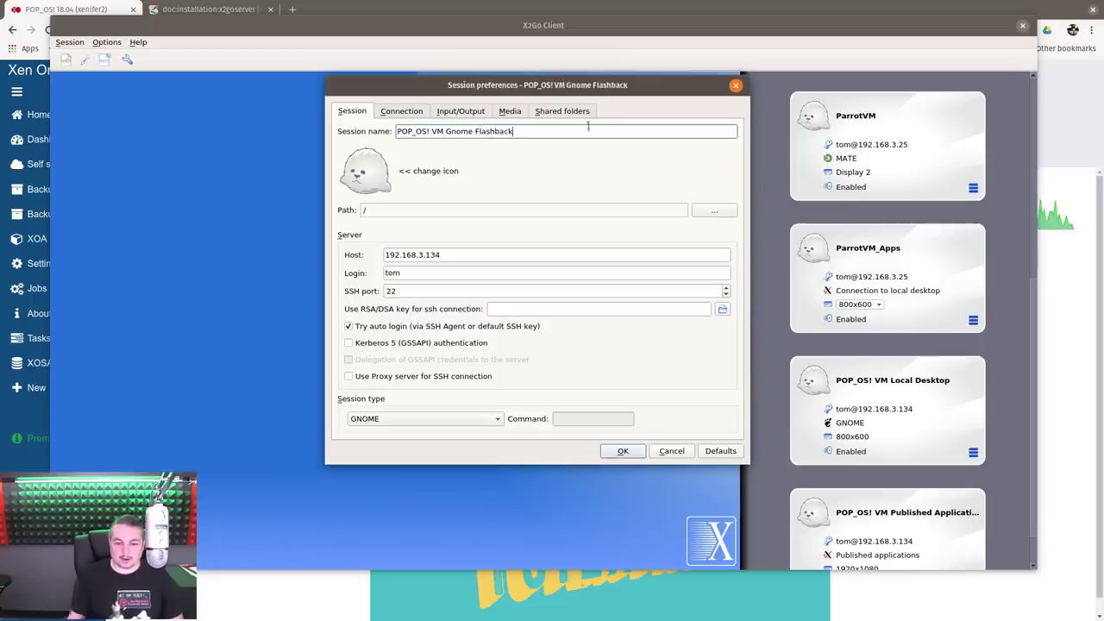
click(619, 451)
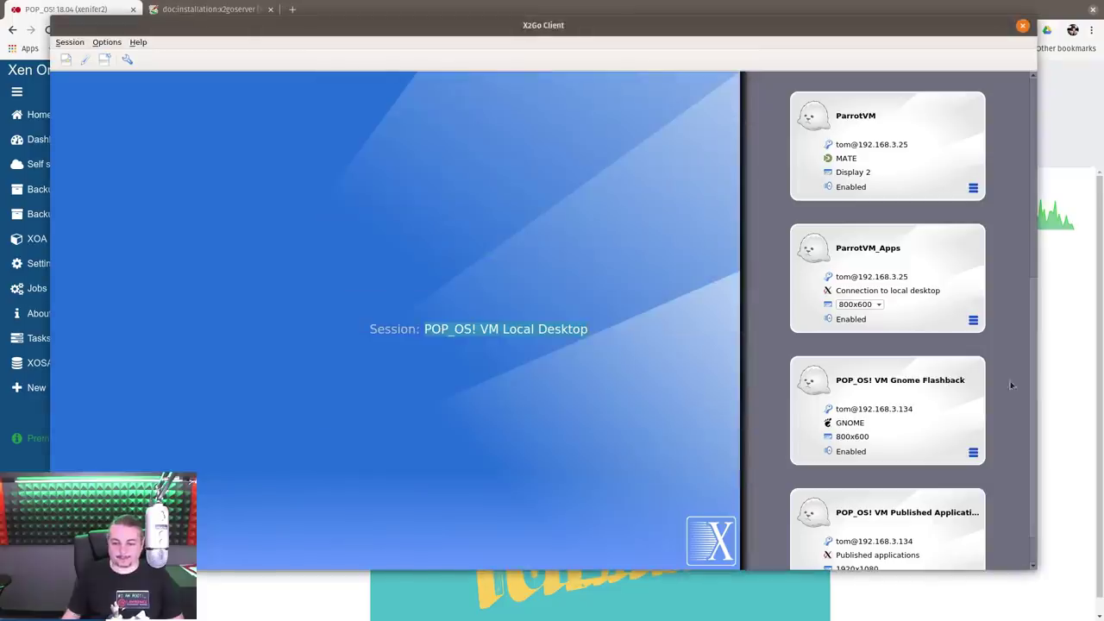
Start the POP_OS! VM Gnome Flashback session and open its Home folder
click(874, 377)
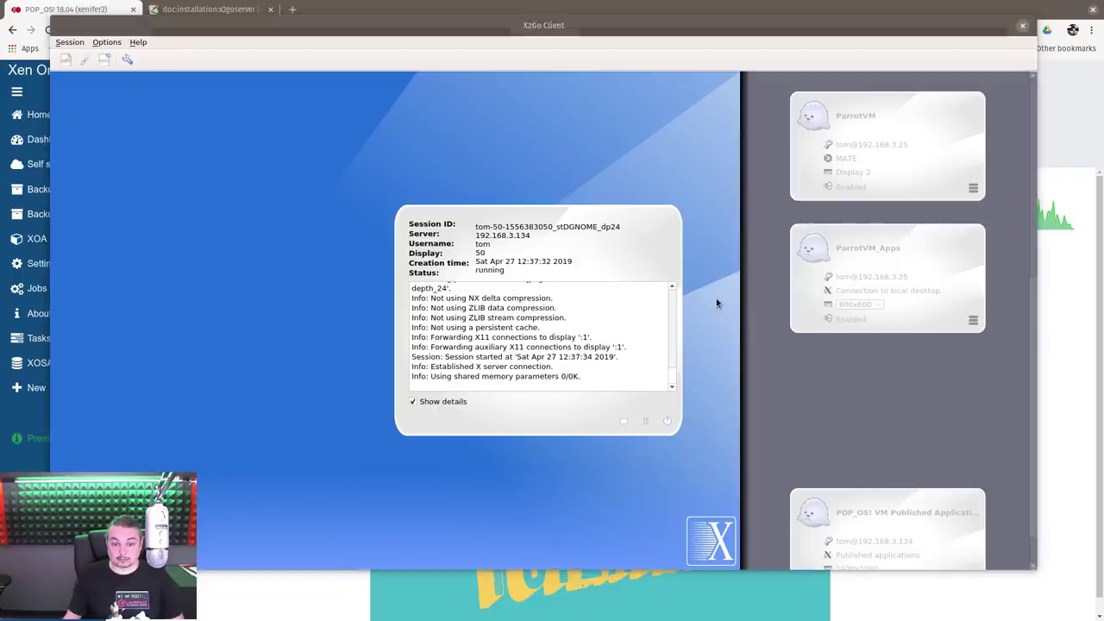
drag(409, 104, 552, 78)
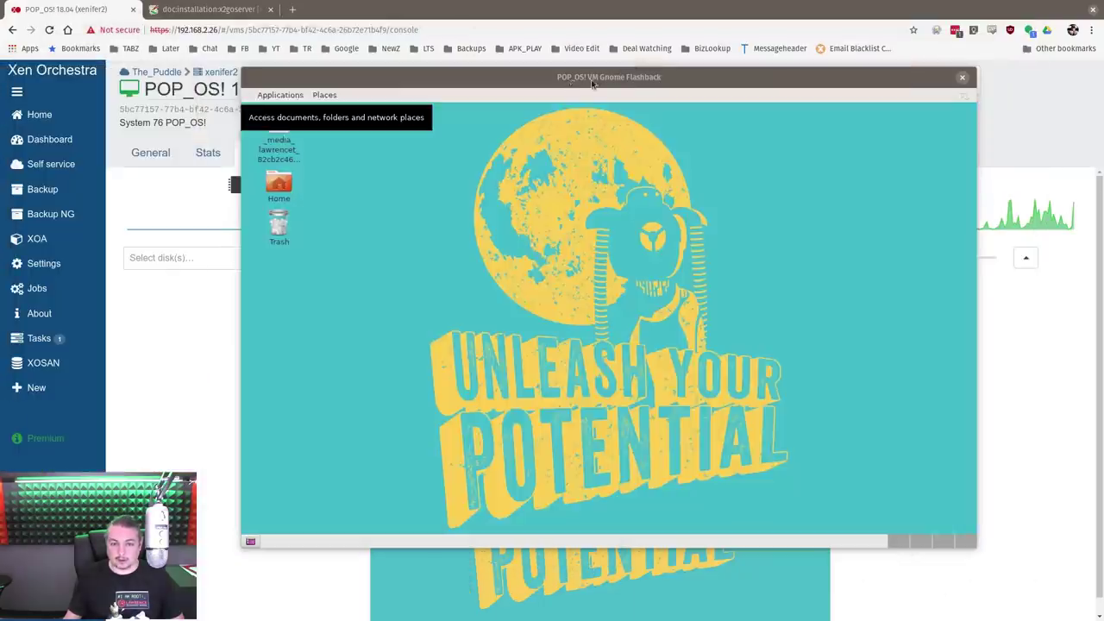
drag(592, 83, 580, 64)
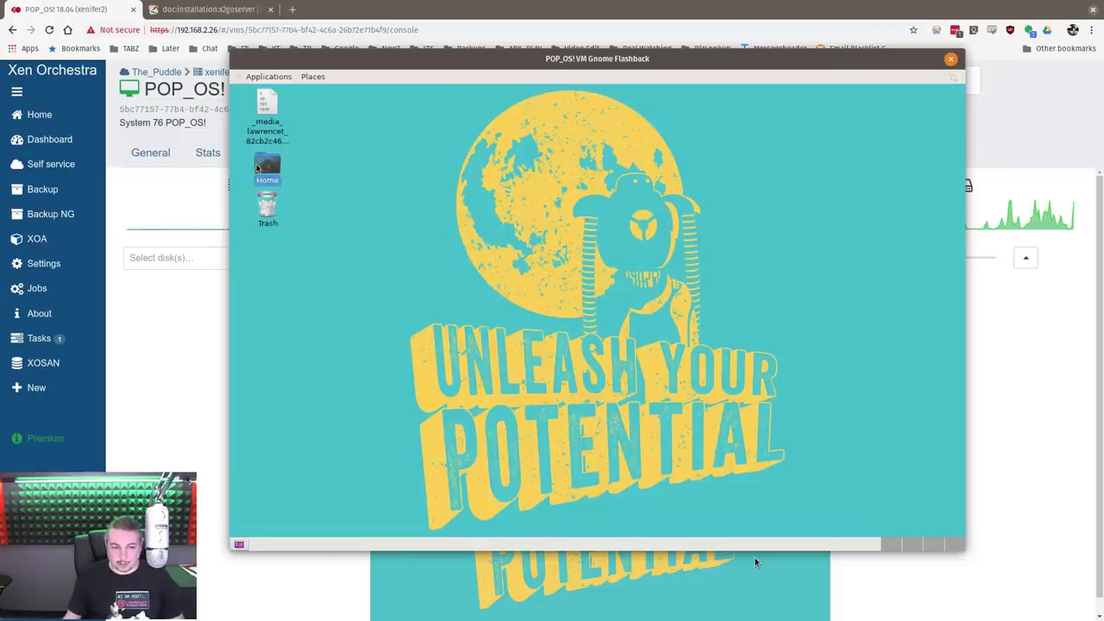
double_click(268, 165)
drag(479, 134, 717, 169)
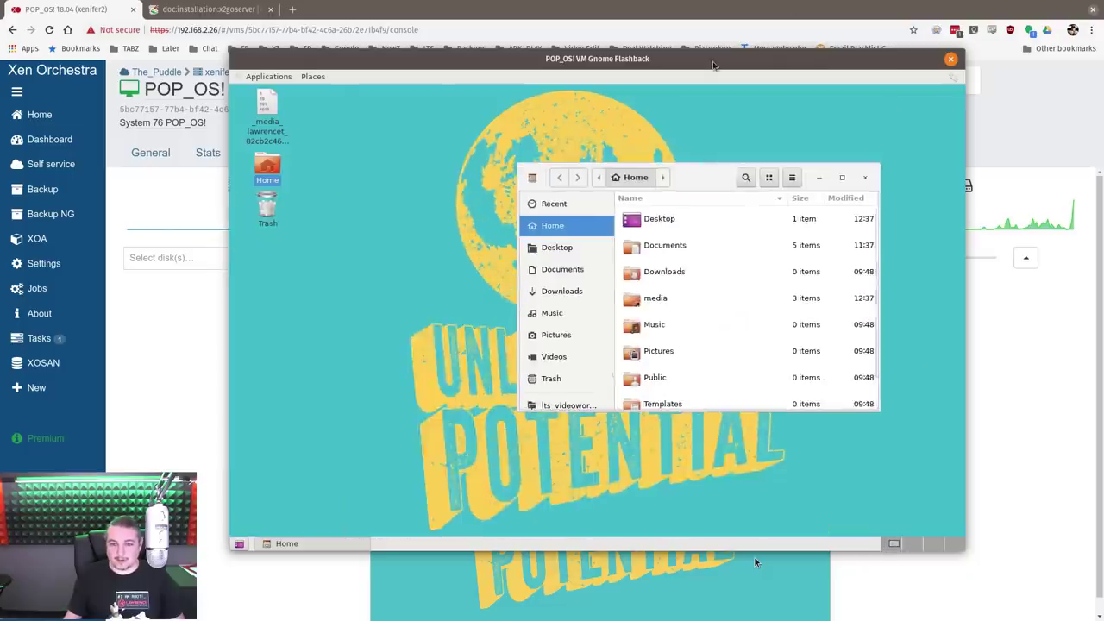
drag(770, 58, 1103, 43)
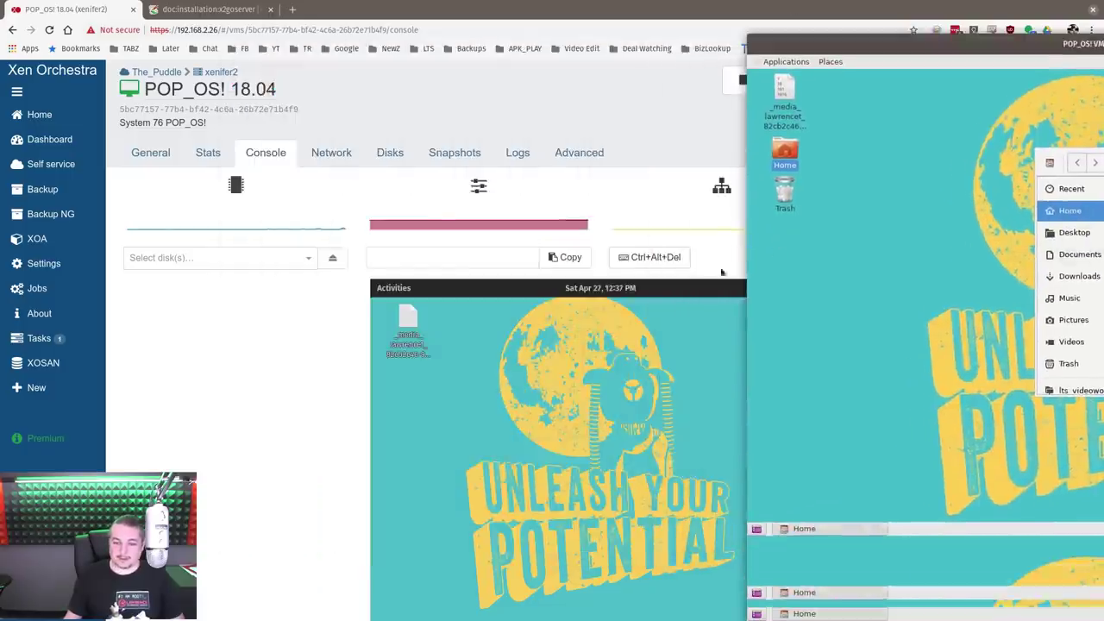
In the VM console, open Files, enter Desktop, try opening its file, then cancel and close
click(393, 290)
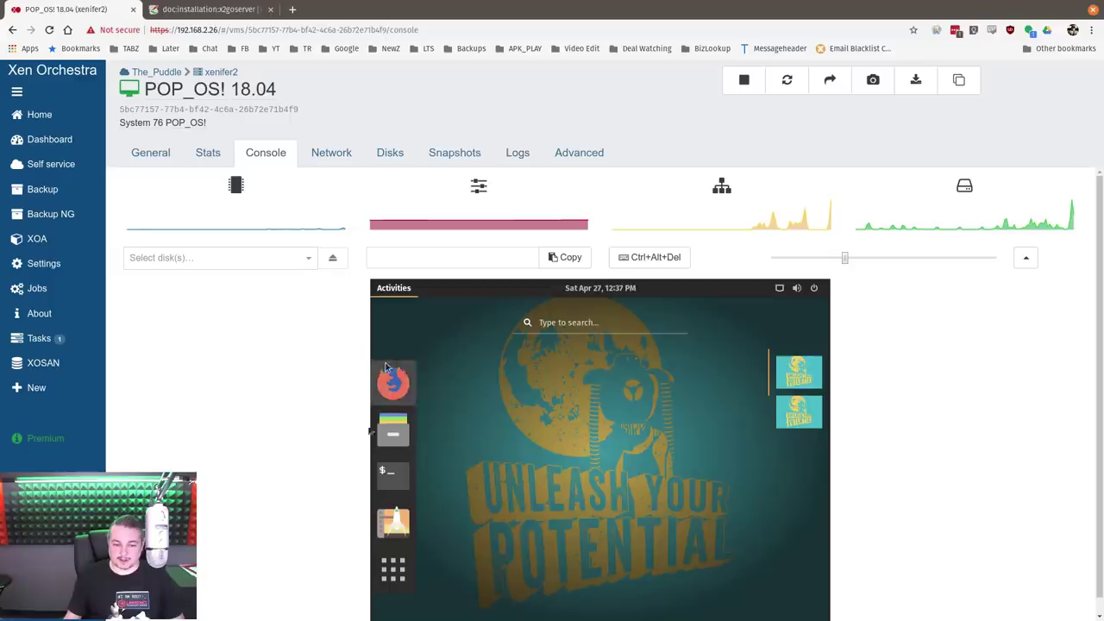
click(393, 427)
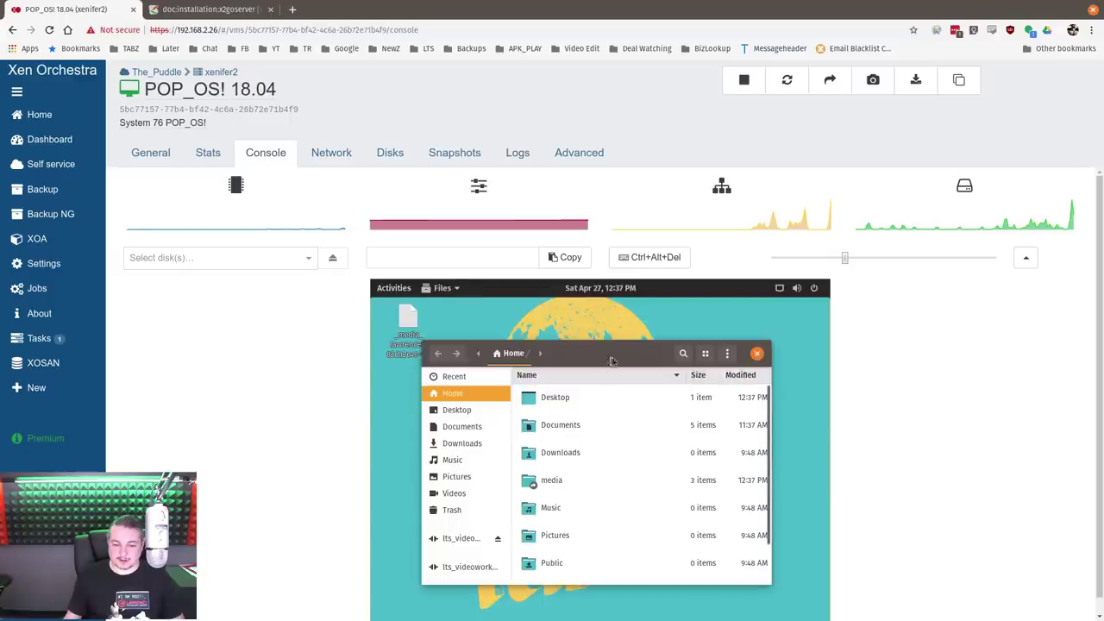
click(523, 373)
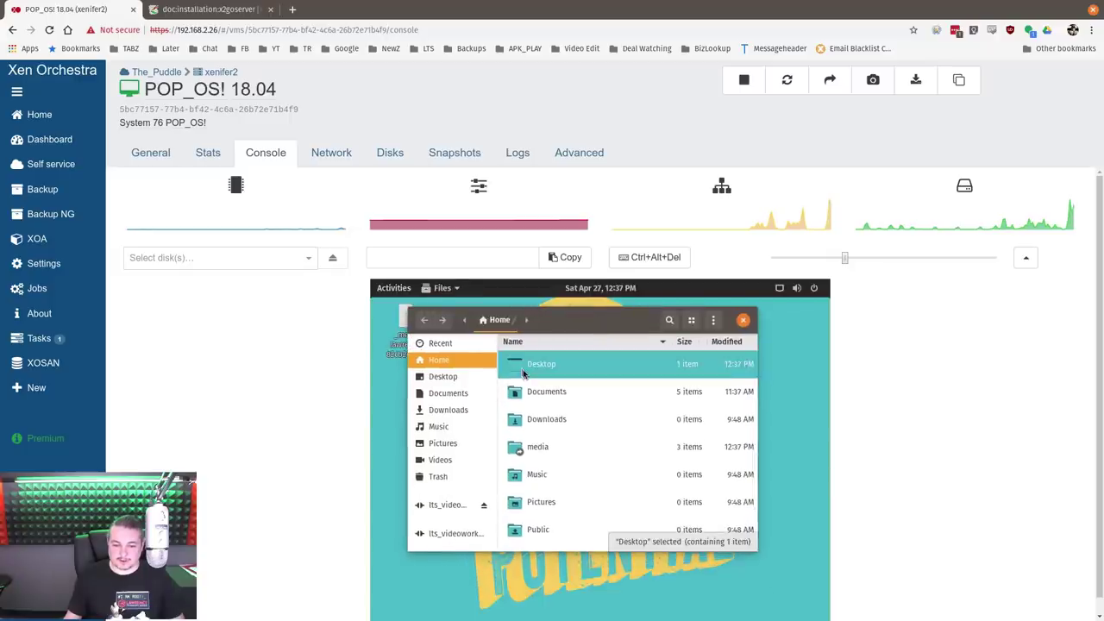
double_click(523, 371)
double_click(598, 363)
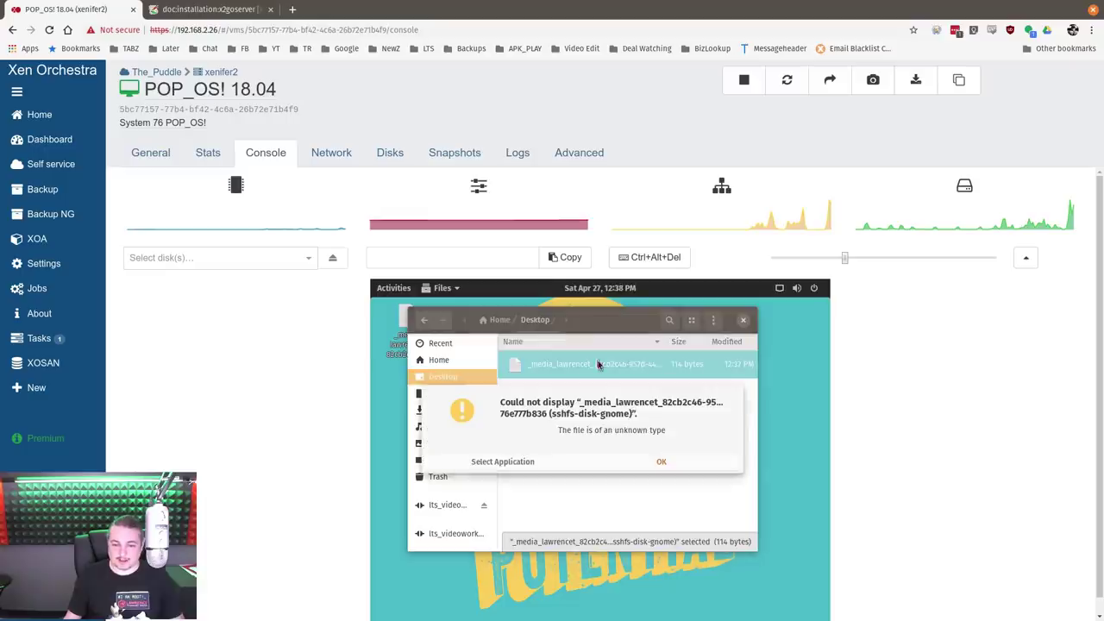
click(528, 462)
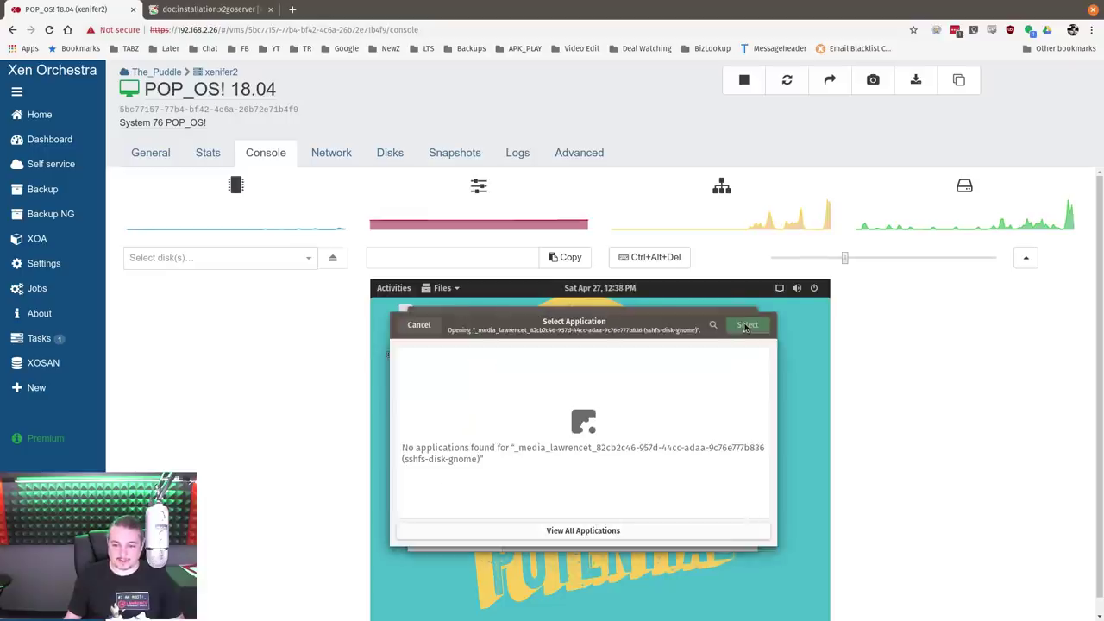
click(420, 325)
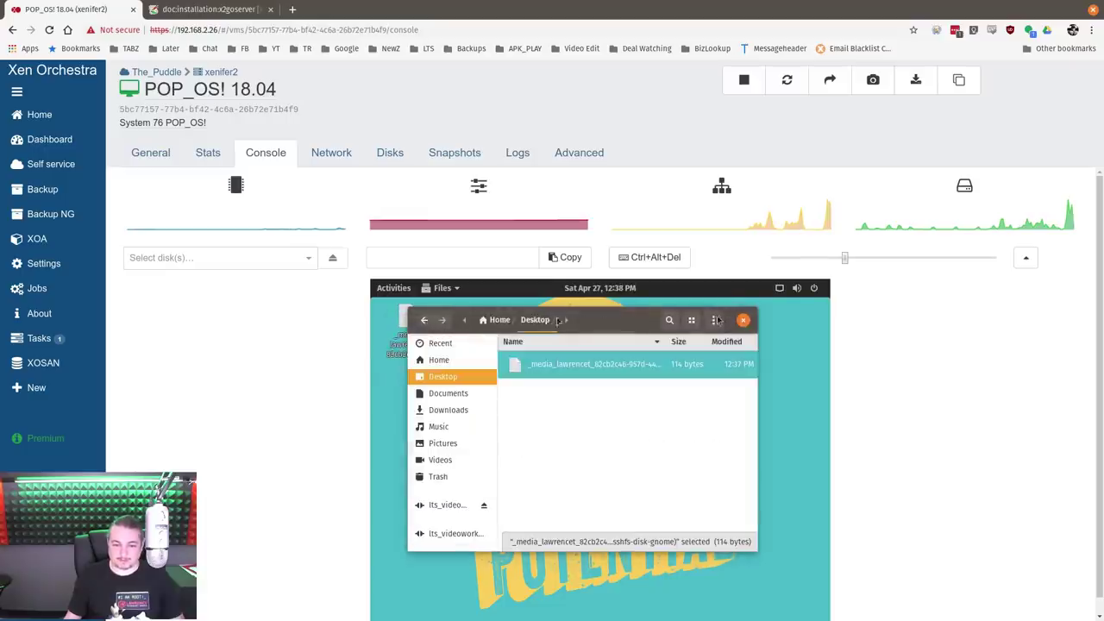
click(747, 320)
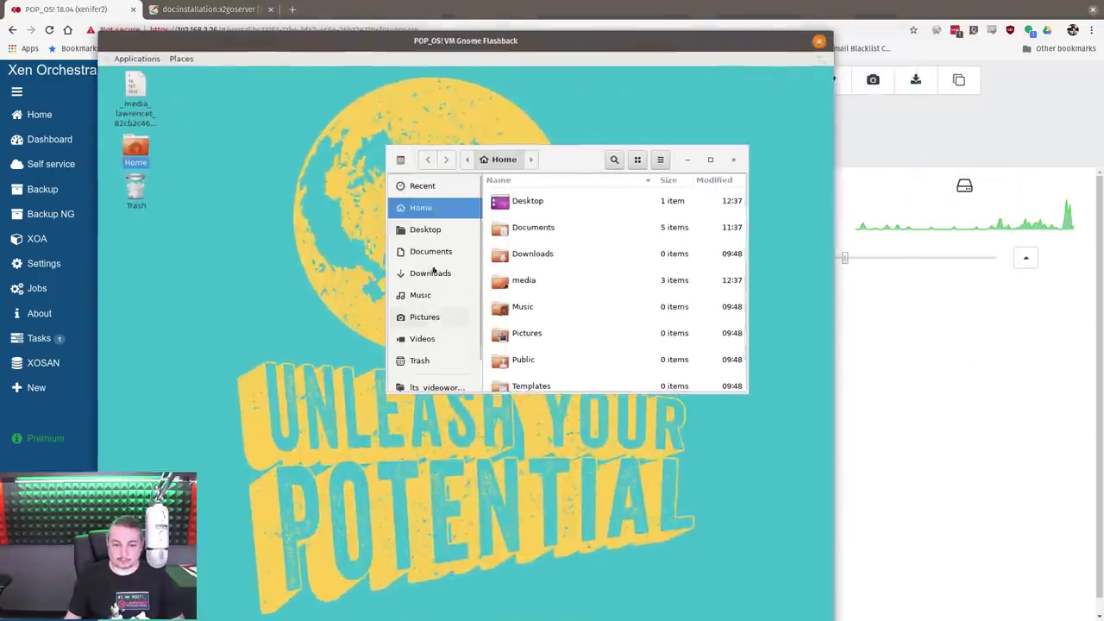
Browse Desktop, Documents, Downloads, Music, Pictures and Videos in the file manager sidebar
scroll(436, 276, up, 2)
click(434, 231)
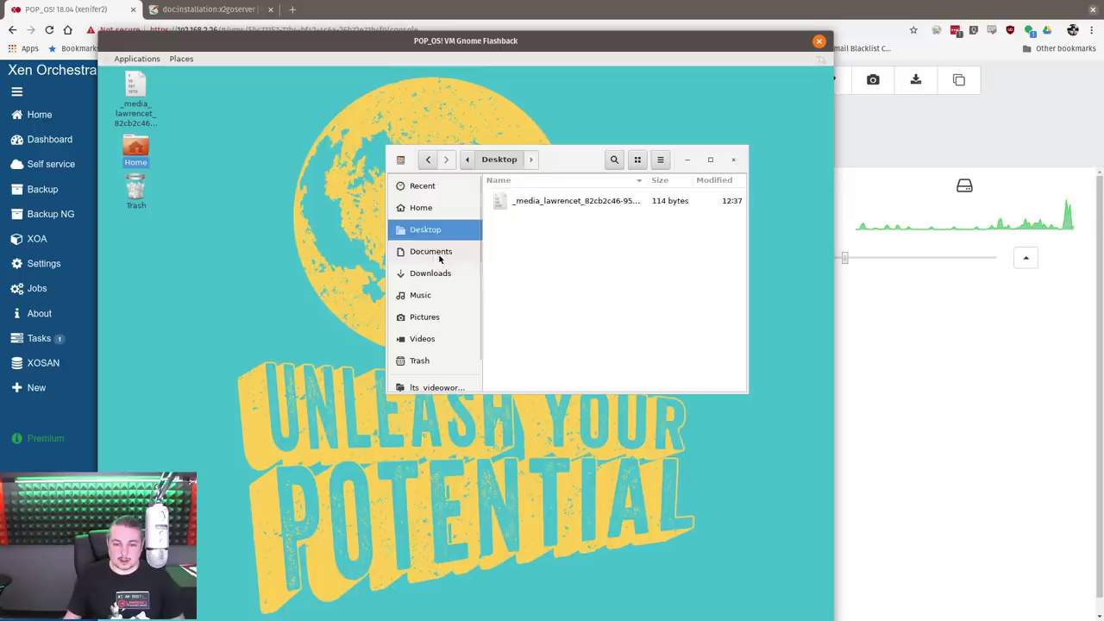
click(431, 251)
click(438, 275)
click(440, 295)
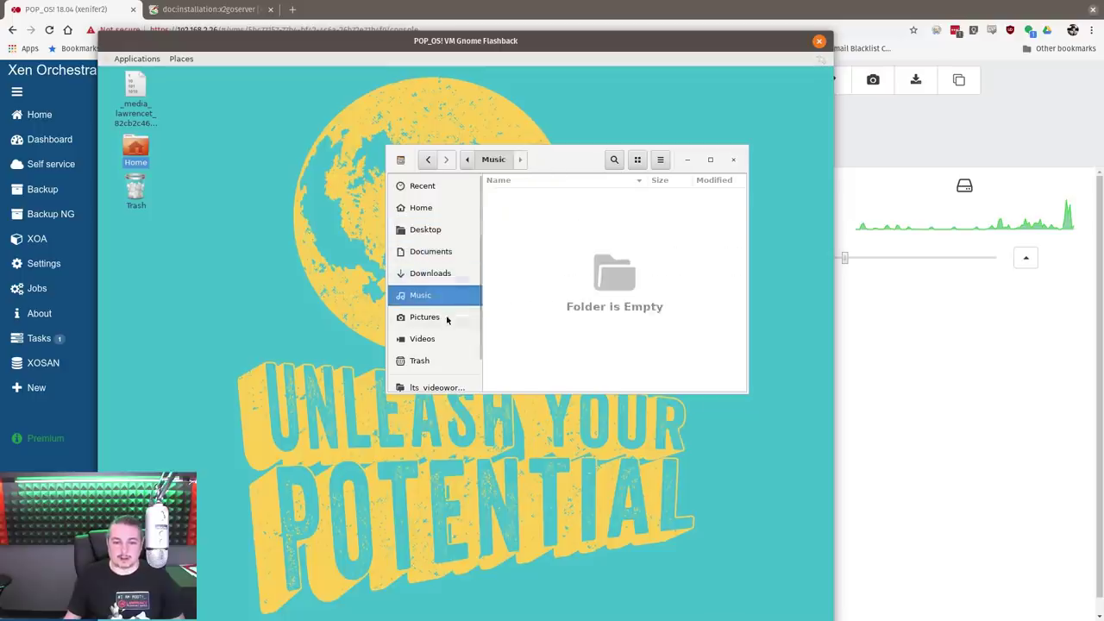
click(439, 317)
click(432, 338)
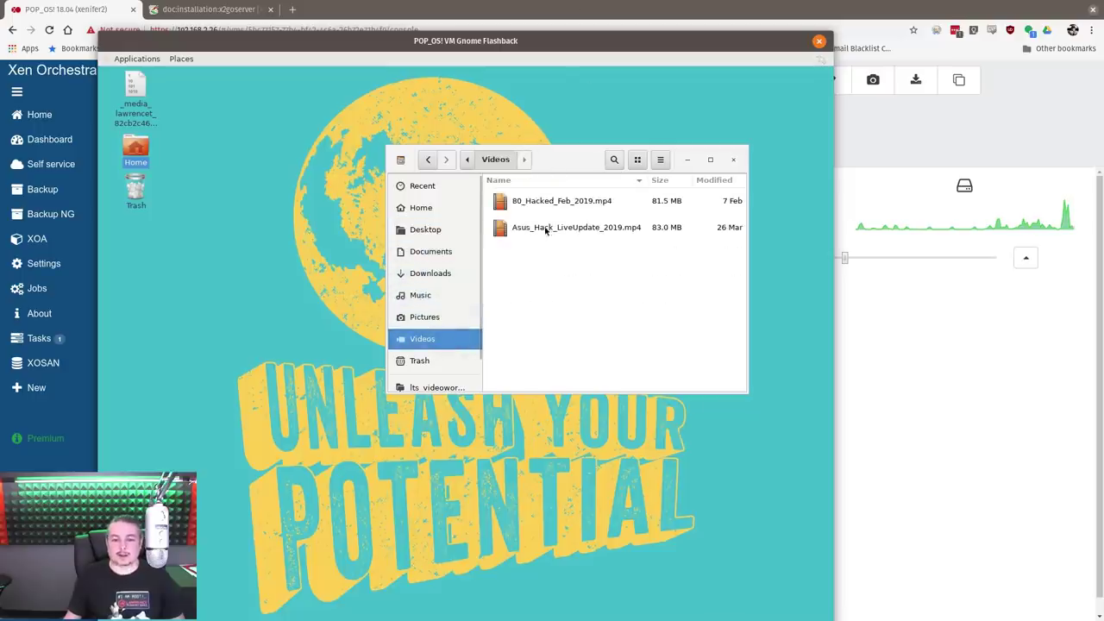
Return to the Pictures folder, dismiss the authentication prompt, and rearrange the windows
drag(561, 41, 605, 11)
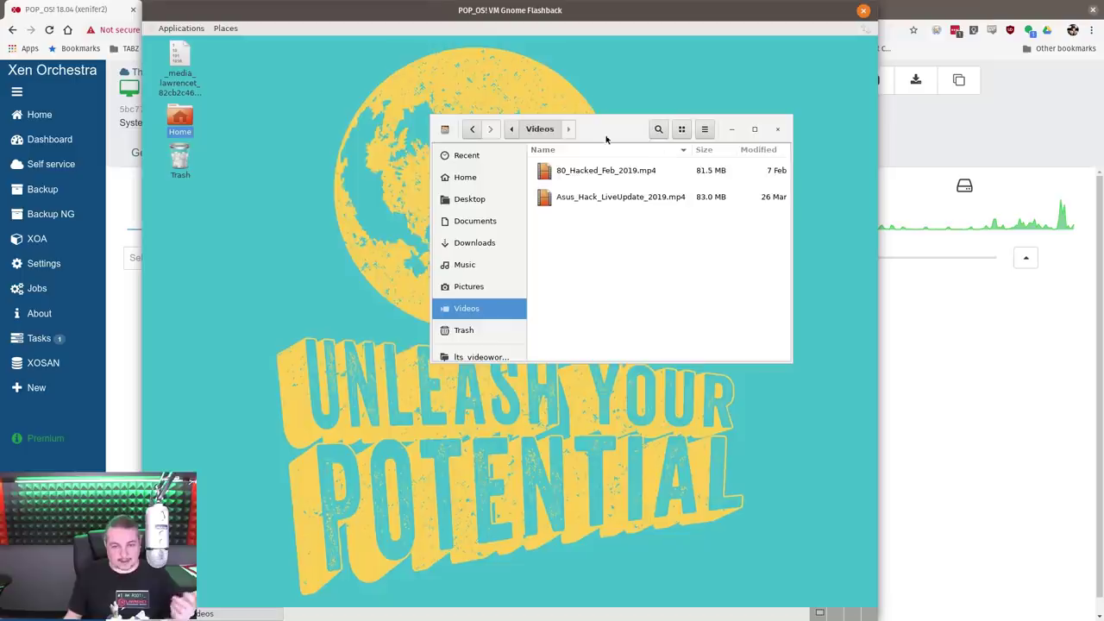
drag(586, 133, 499, 106)
click(384, 103)
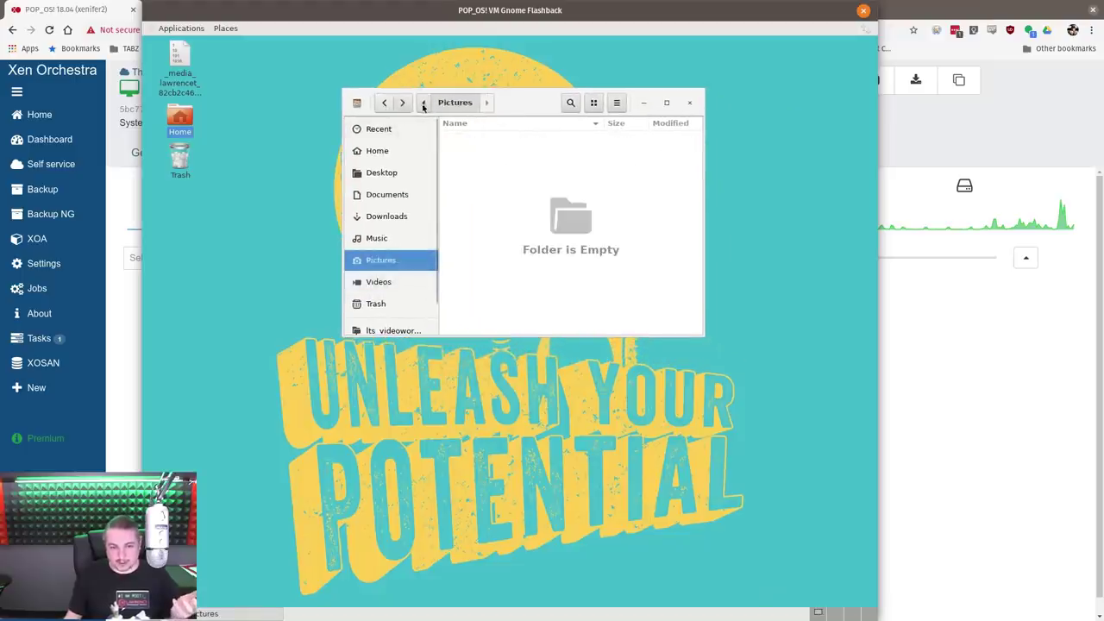
click(424, 103)
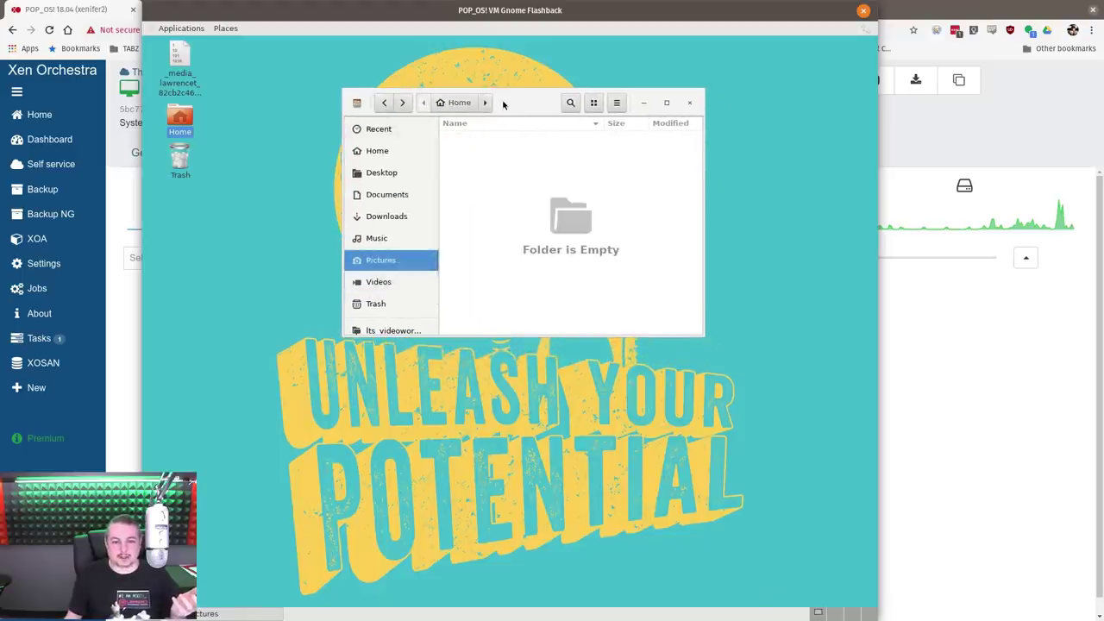
drag(504, 105, 506, 131)
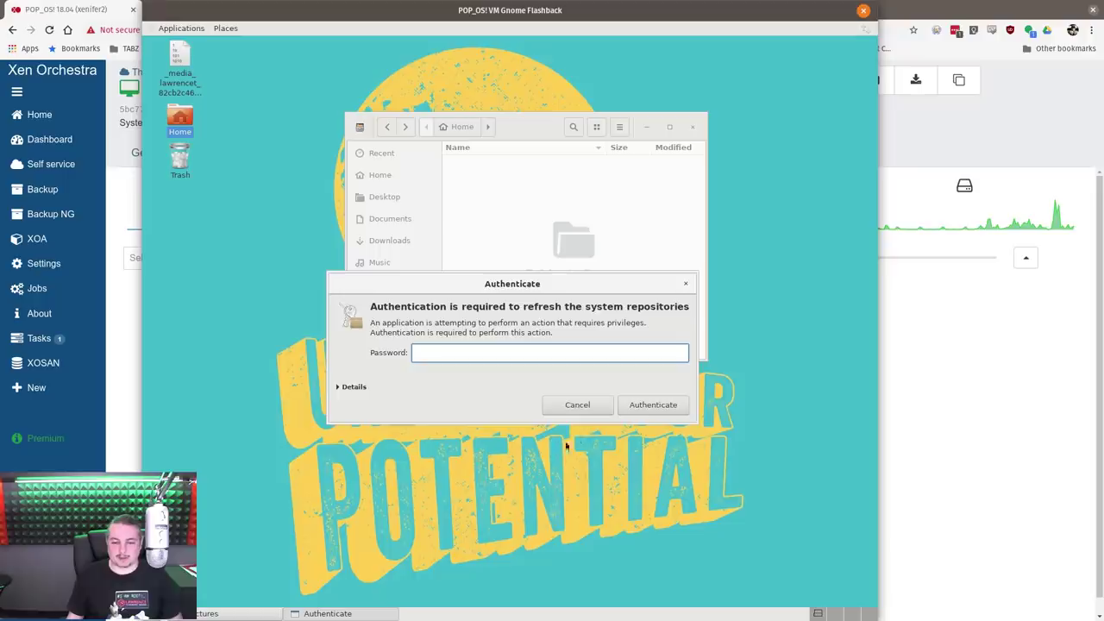
click(578, 404)
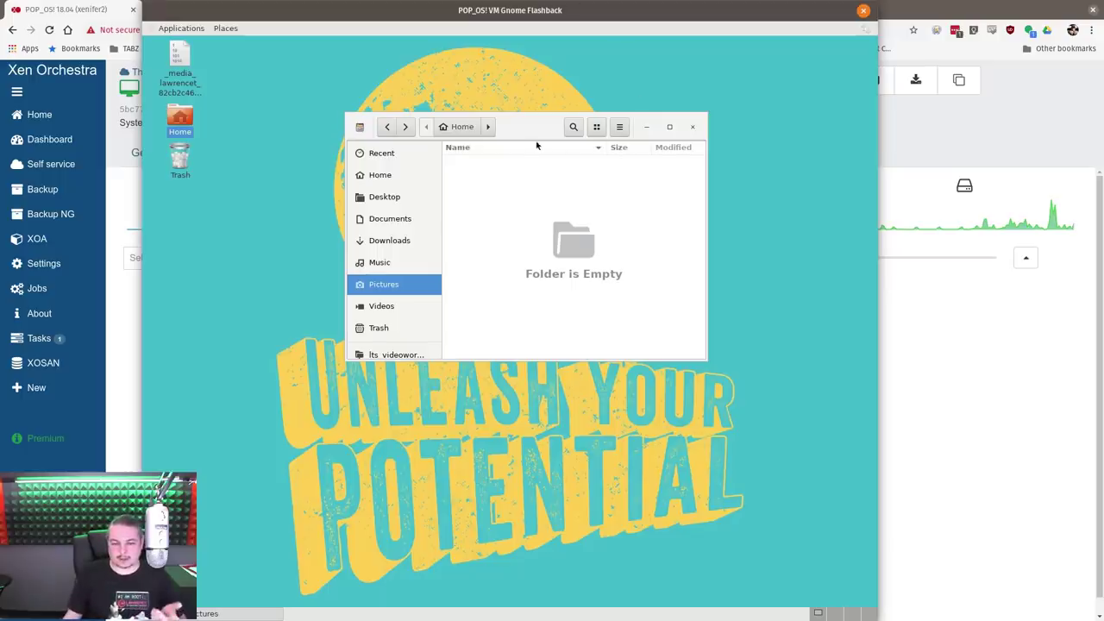
drag(534, 132, 533, 166)
drag(550, 18, 567, 45)
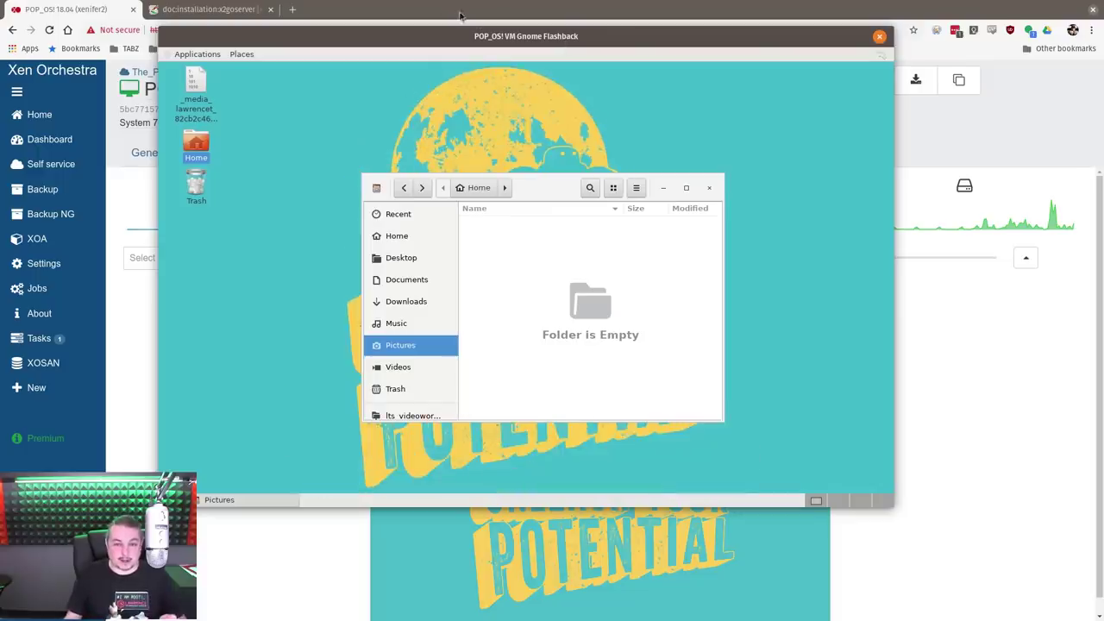
drag(481, 46, 543, 96)
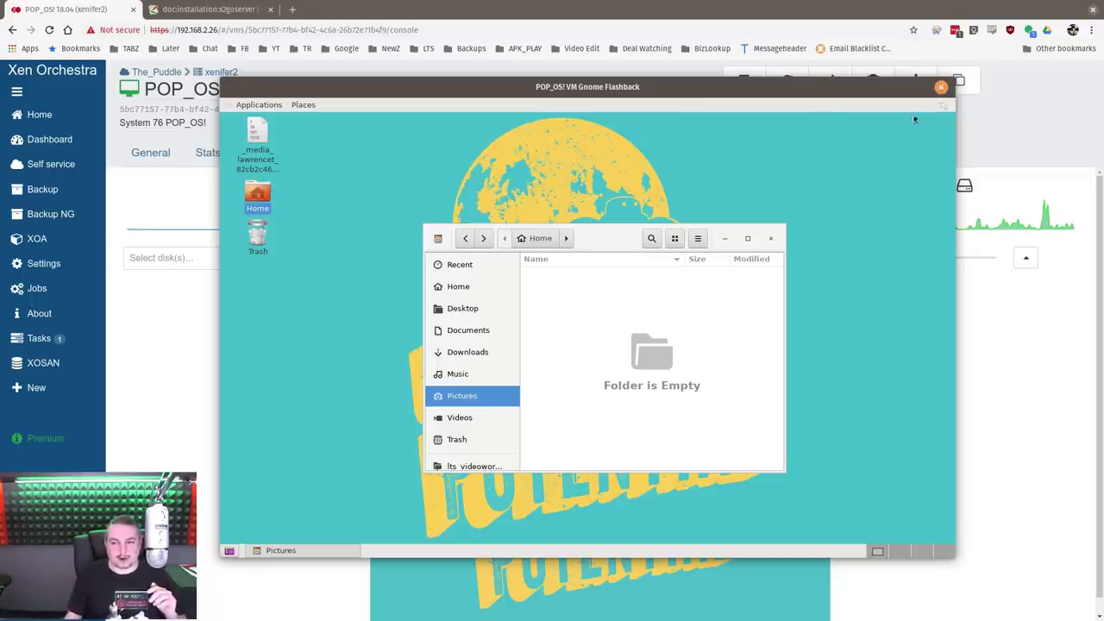
Close the Gnome Flashback session and start a new POP_OS! VM Published Applications session
click(940, 87)
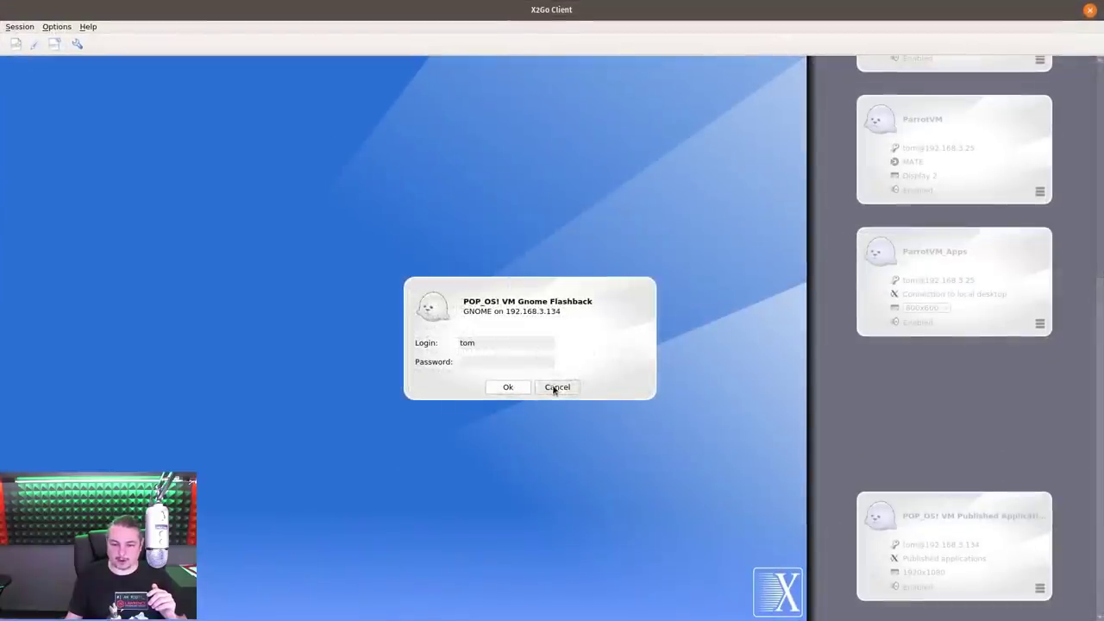
click(557, 387)
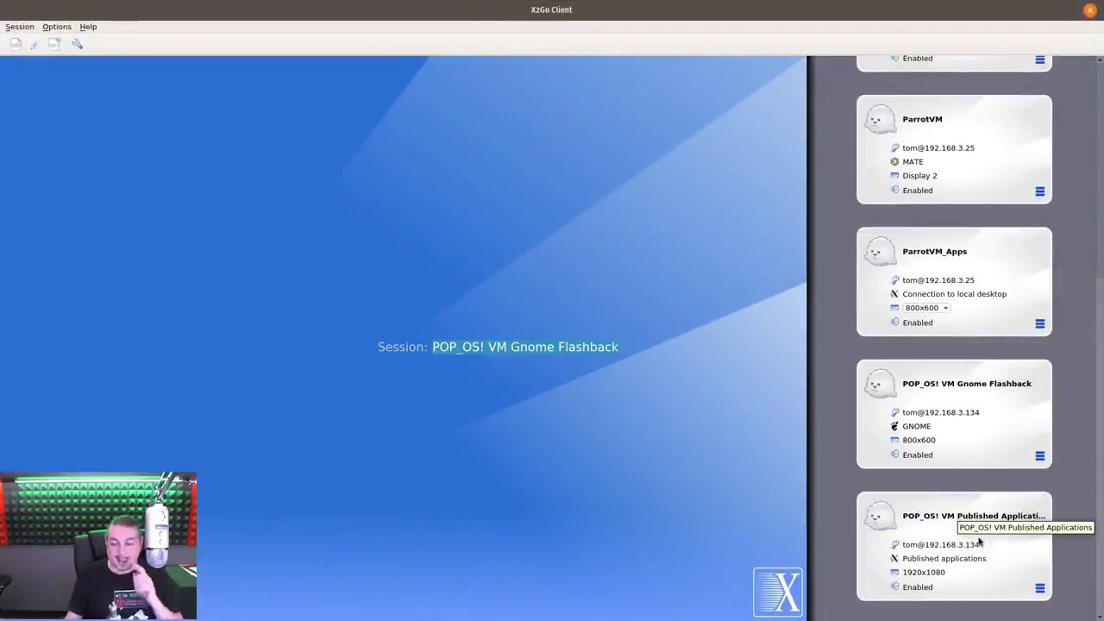
click(1007, 516)
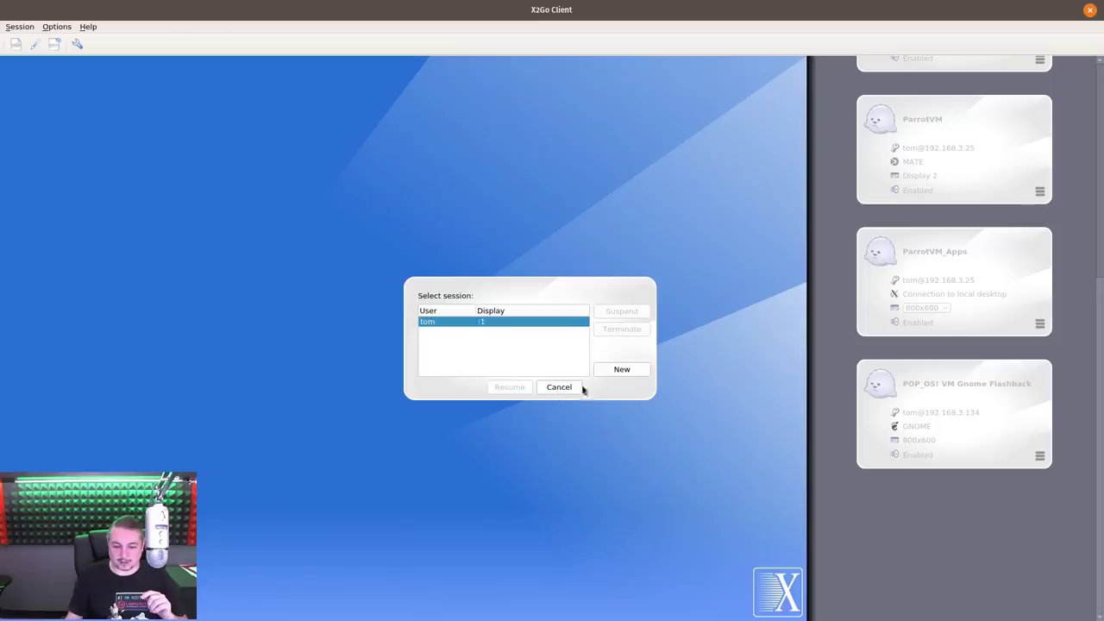
click(609, 374)
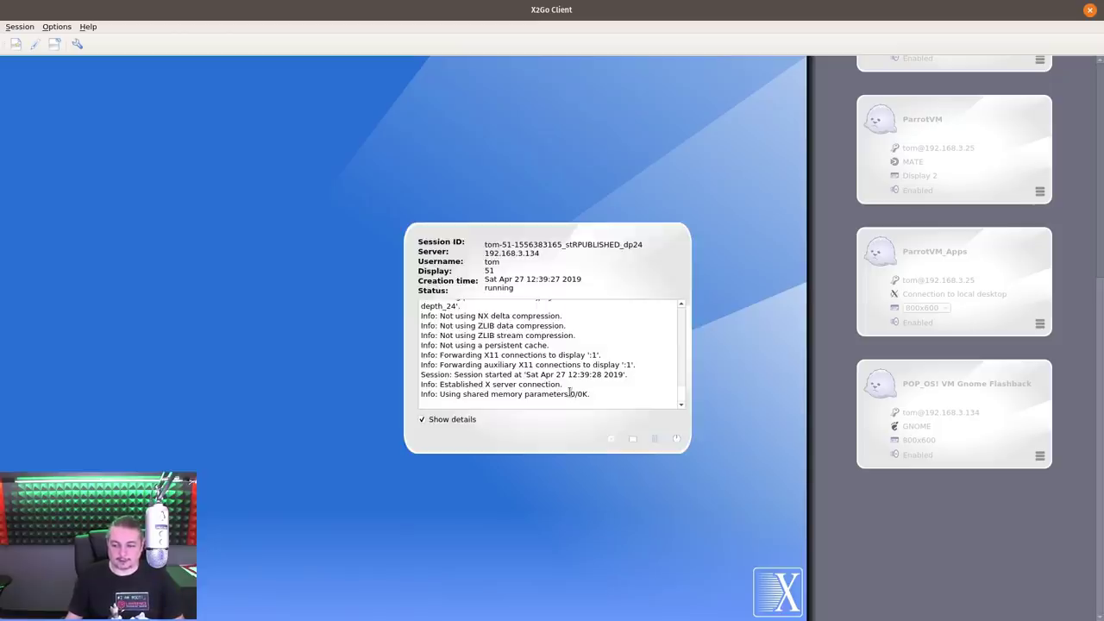
Open and close the published applications list, then terminate the session
click(609, 439)
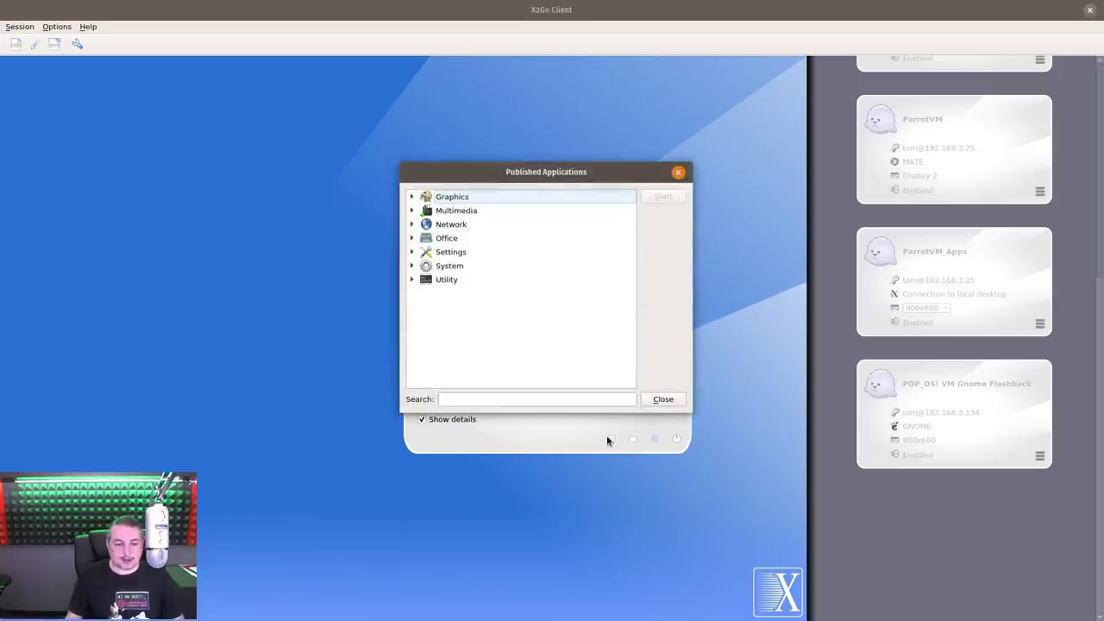
click(664, 399)
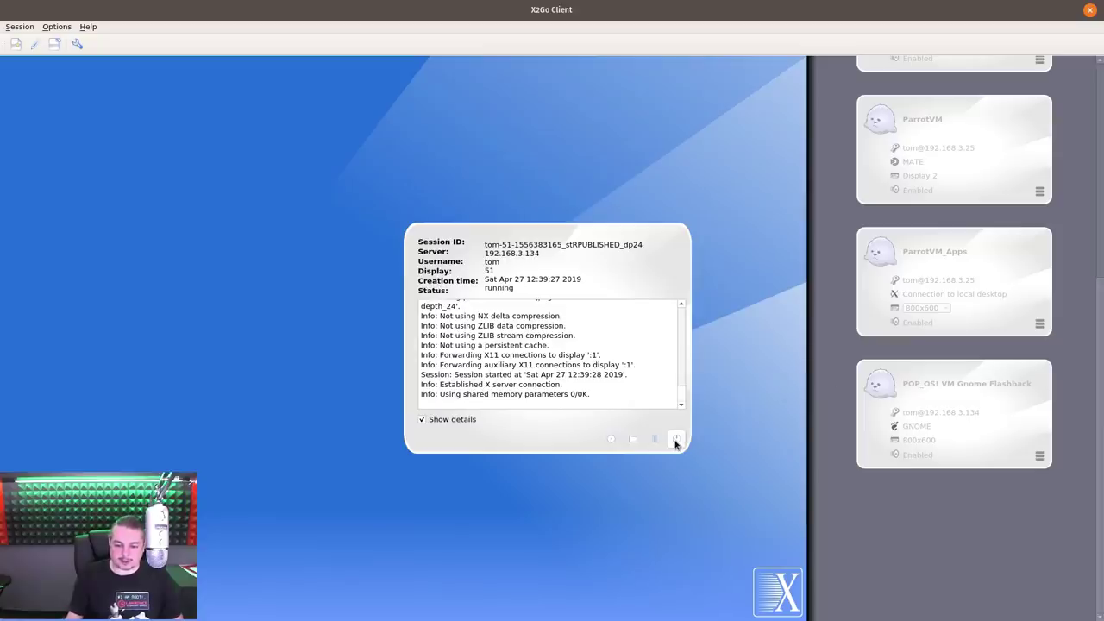
click(678, 439)
click(639, 314)
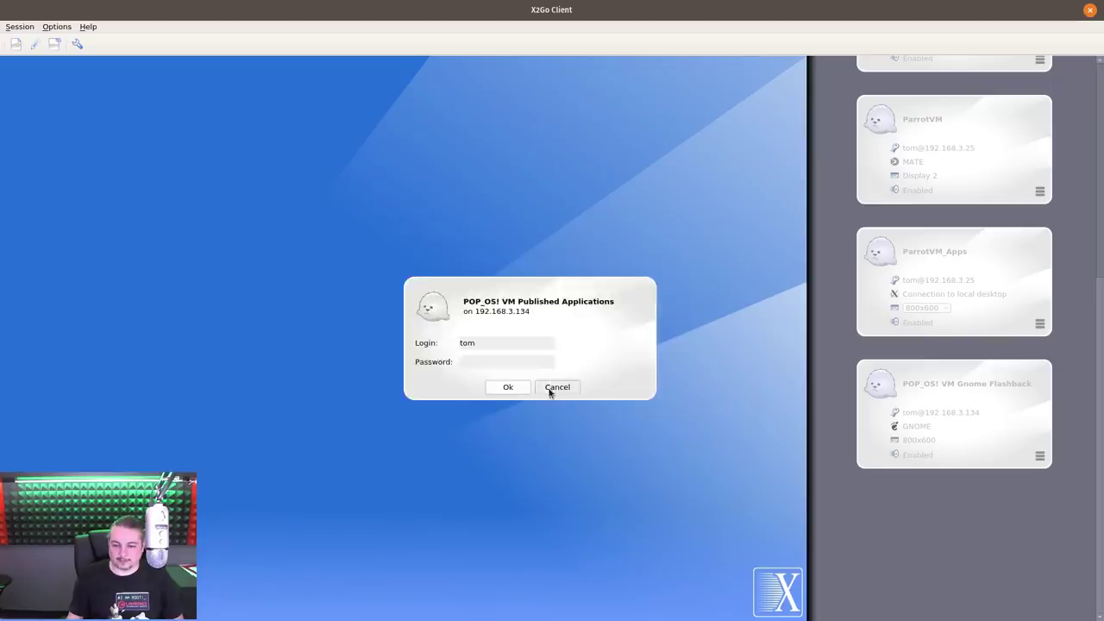
Cancel the login and re-save the session with 'Published applications' as its session type
click(554, 388)
click(1039, 587)
click(1005, 584)
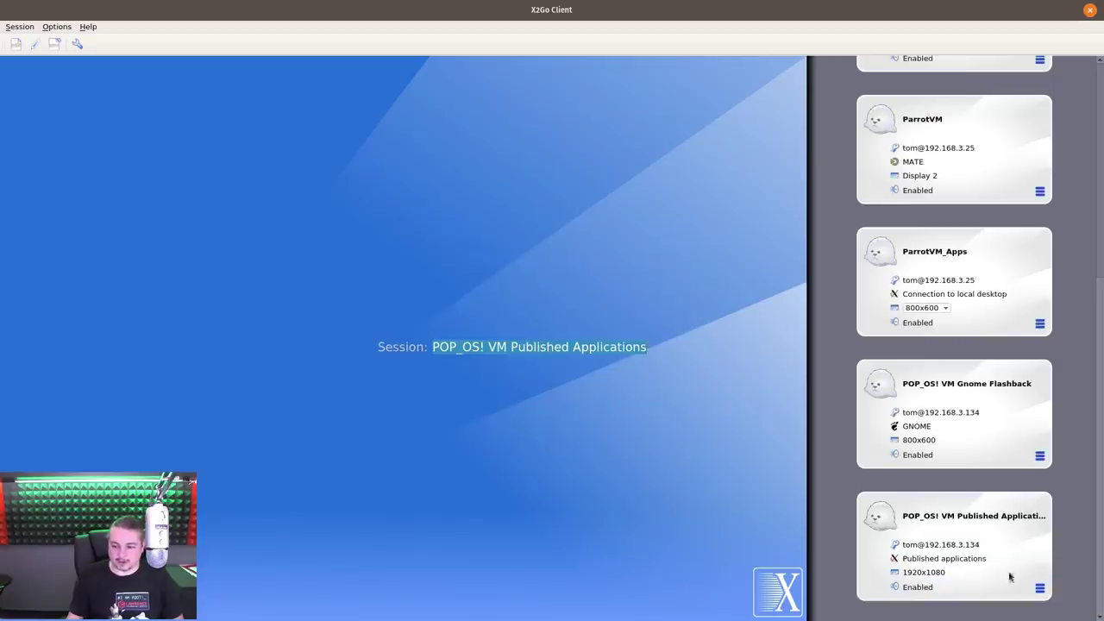
click(457, 440)
click(458, 440)
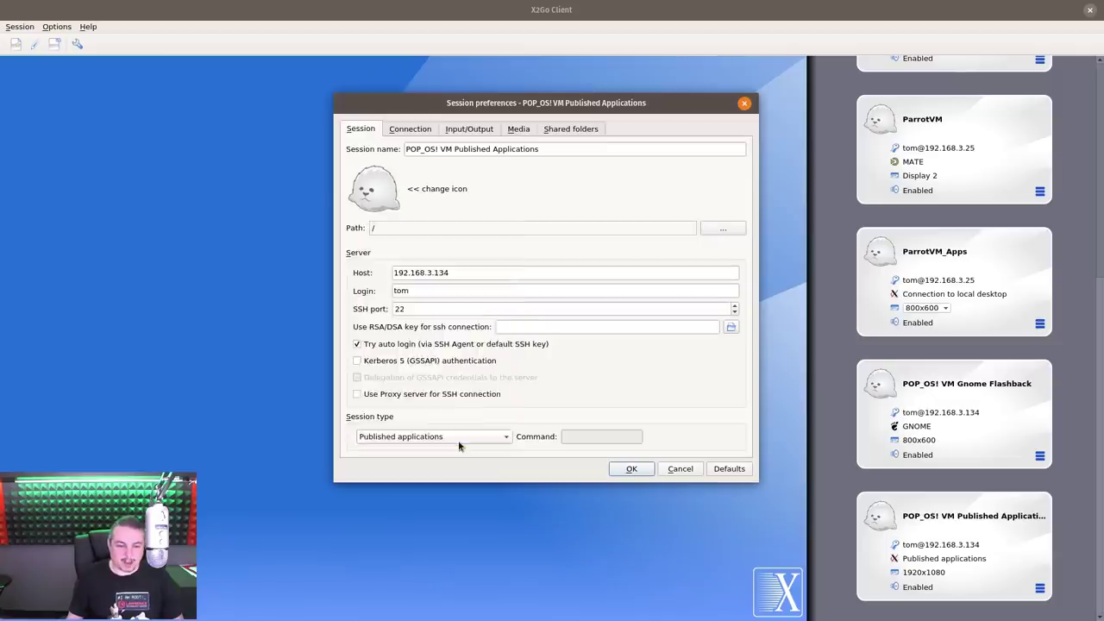
click(459, 440)
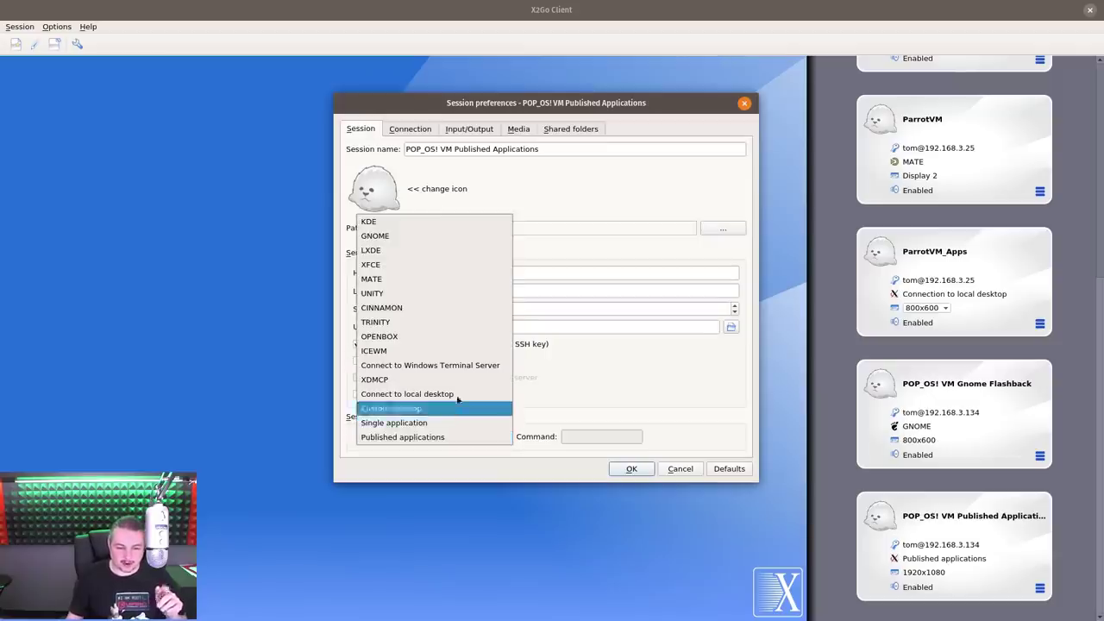
click(413, 438)
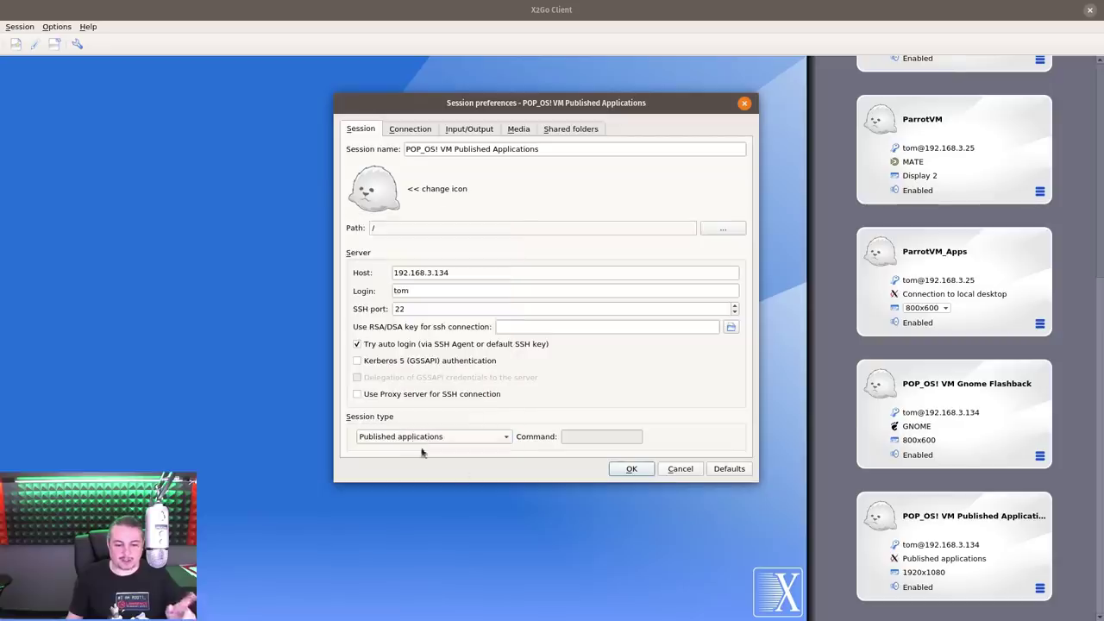
click(641, 472)
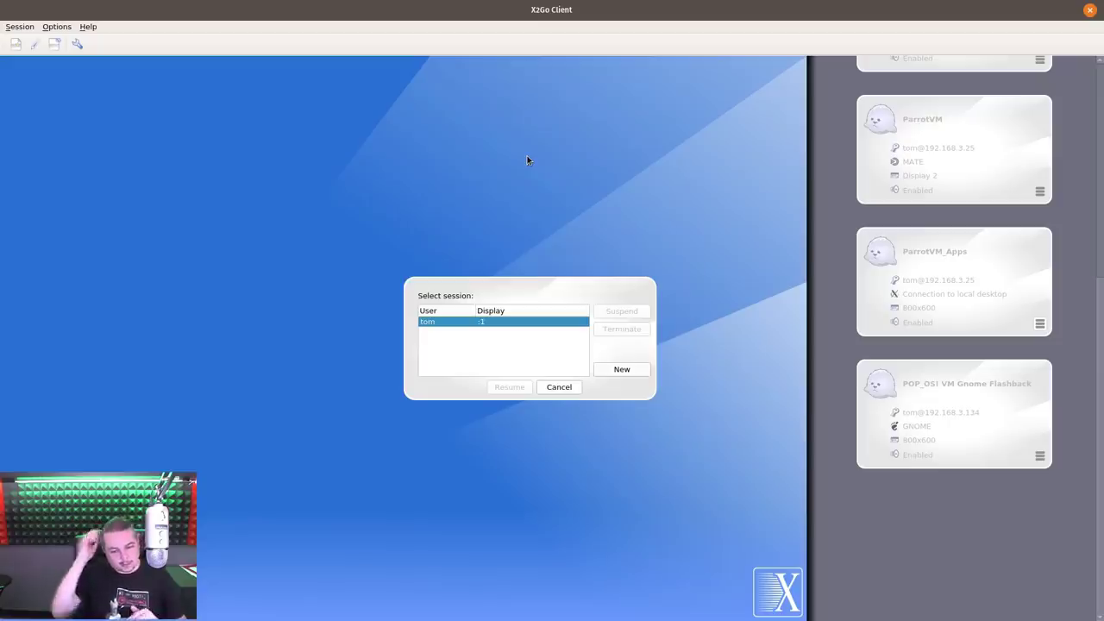
Start a published-applications session and launch LibreOffice Writer from the Office category
click(621, 369)
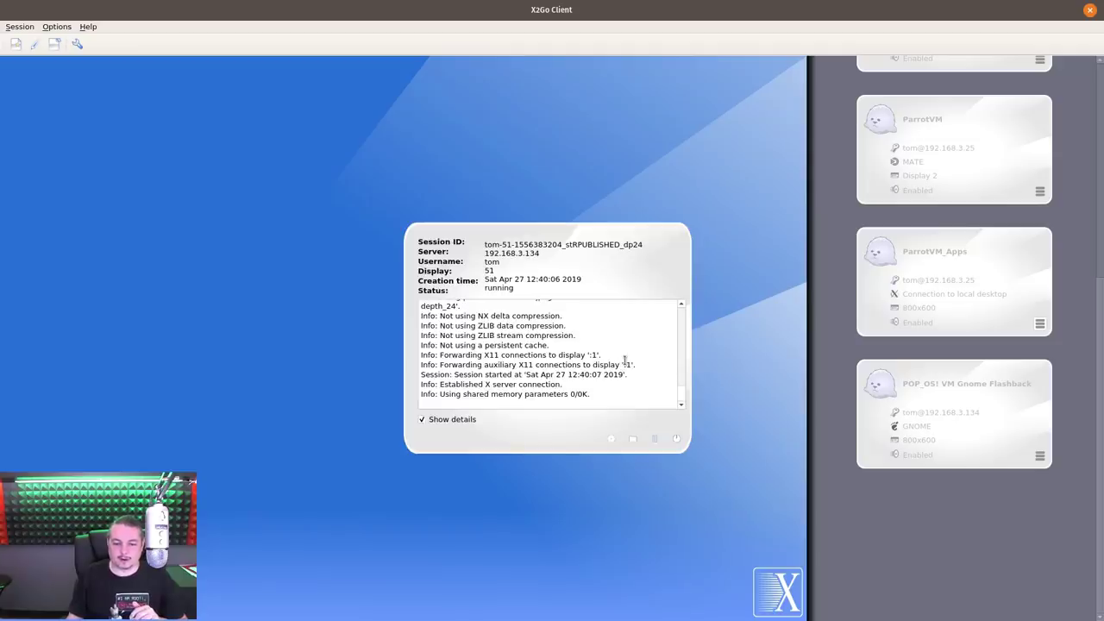
click(611, 438)
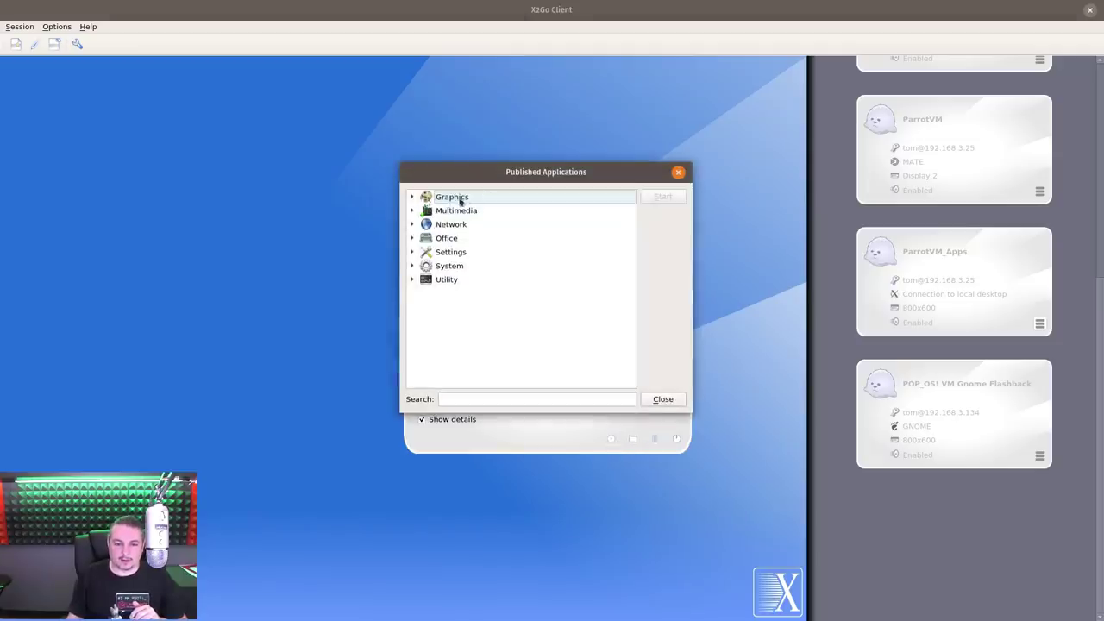
click(412, 211)
click(451, 226)
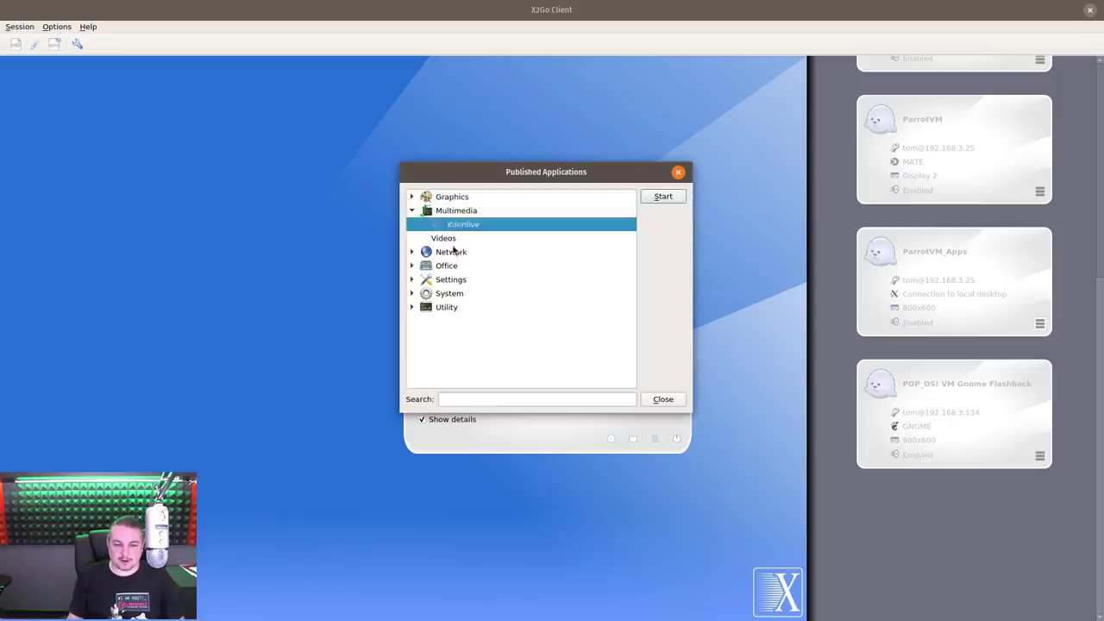
click(451, 252)
click(413, 265)
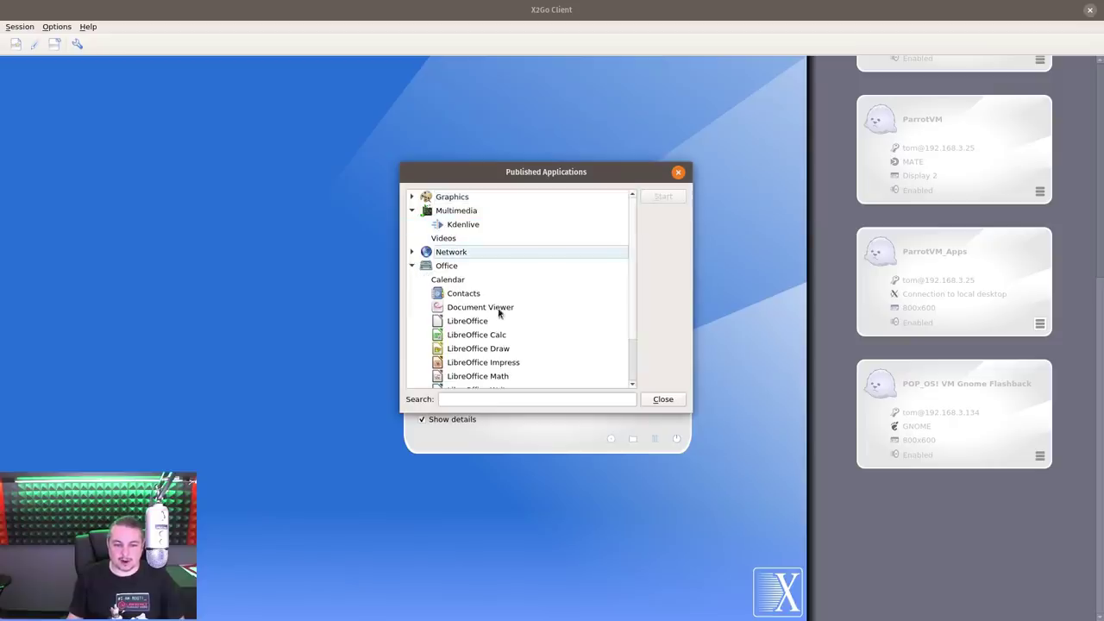
click(502, 335)
scroll(513, 375, down, 2)
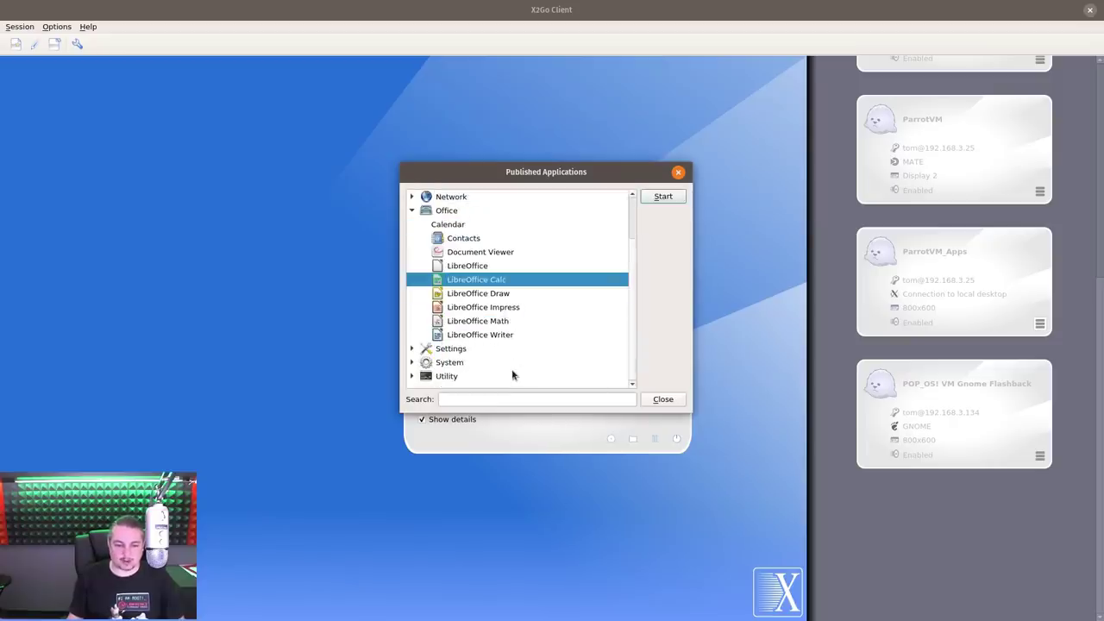
click(504, 342)
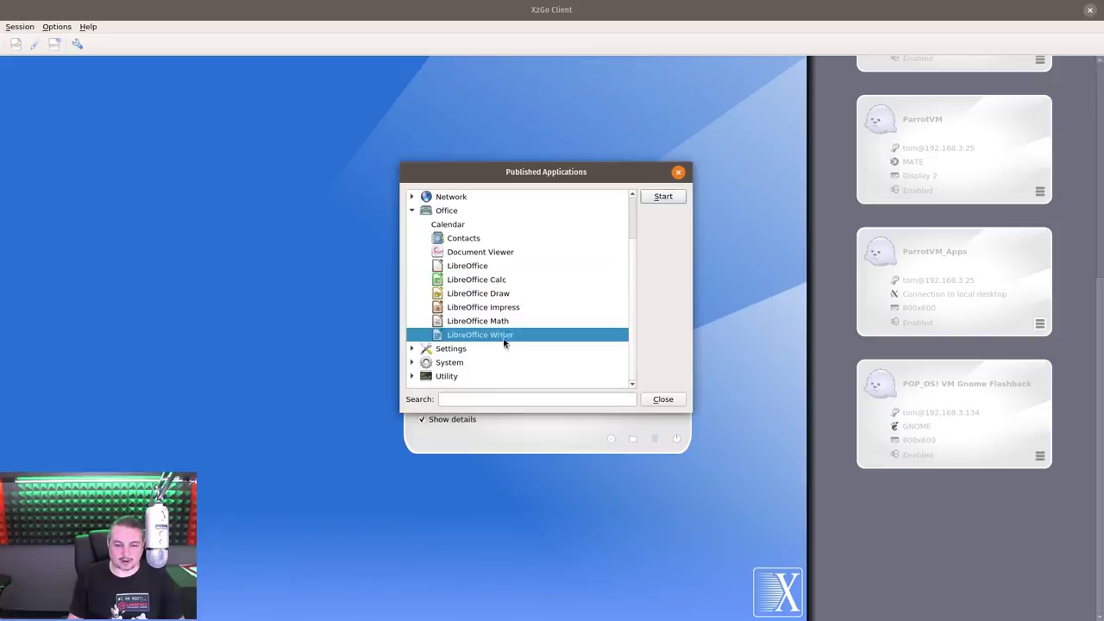
click(664, 196)
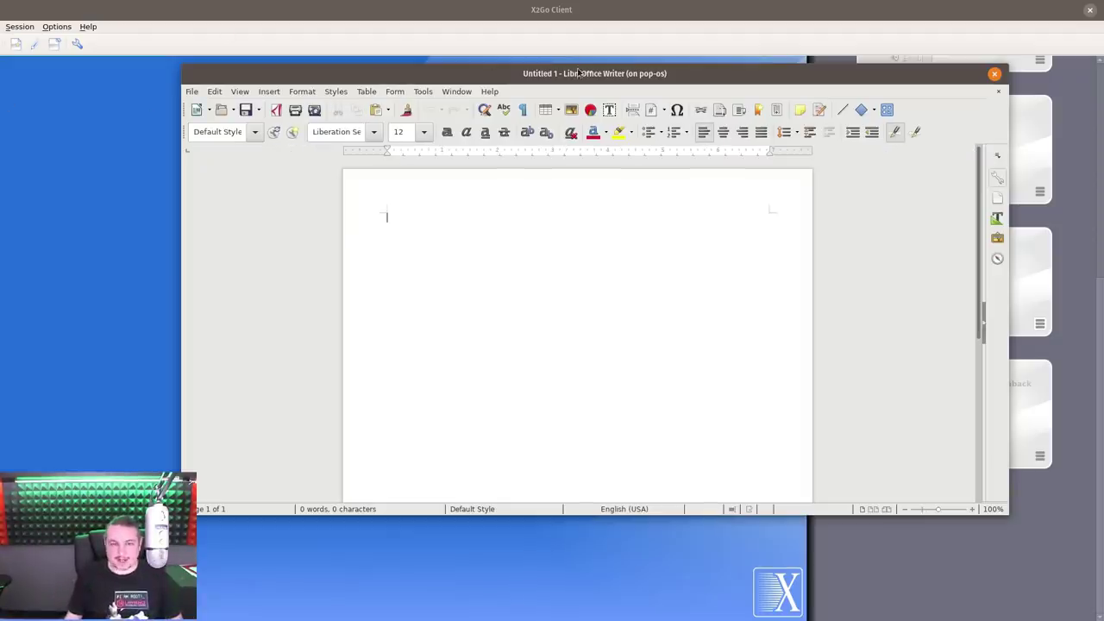
Open Test Document.odt from the remote Documents folder in Writer
drag(578, 73, 553, 73)
click(200, 111)
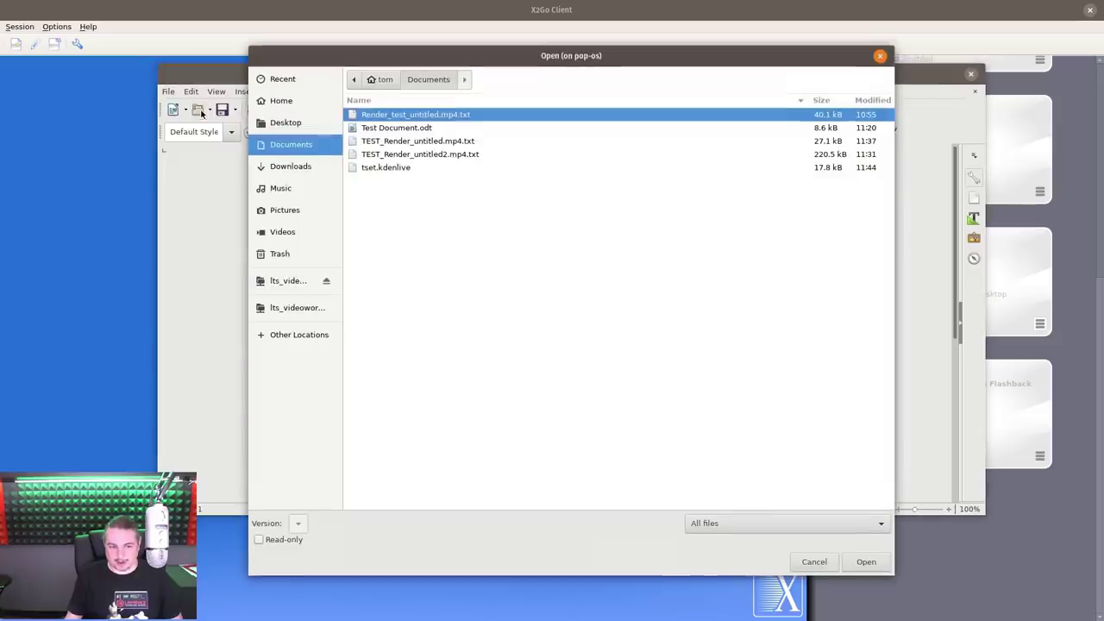
click(422, 129)
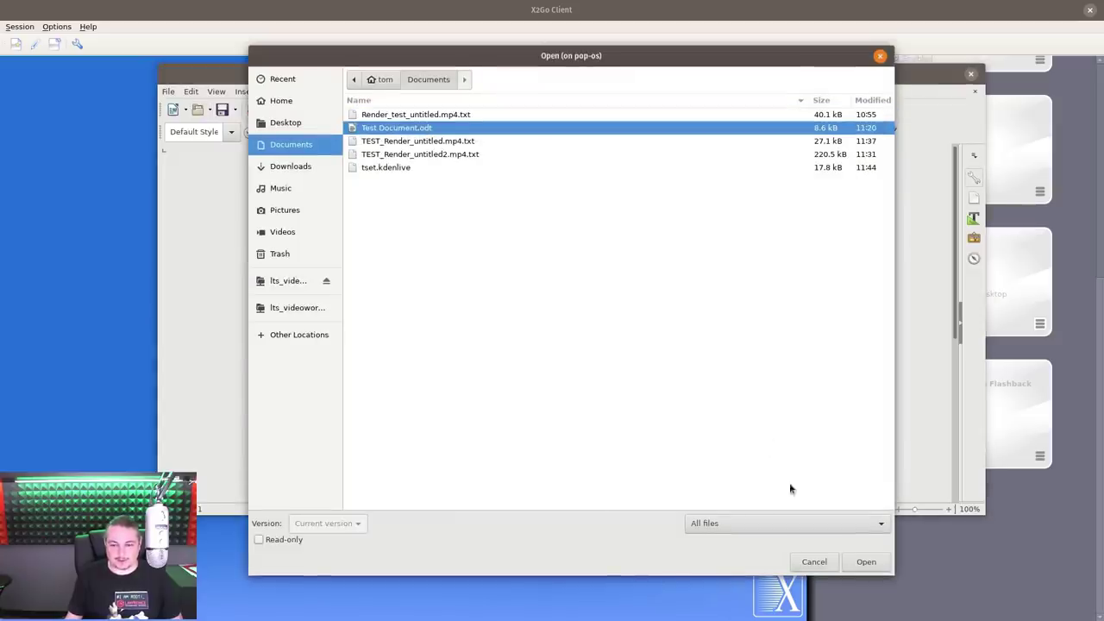
click(864, 562)
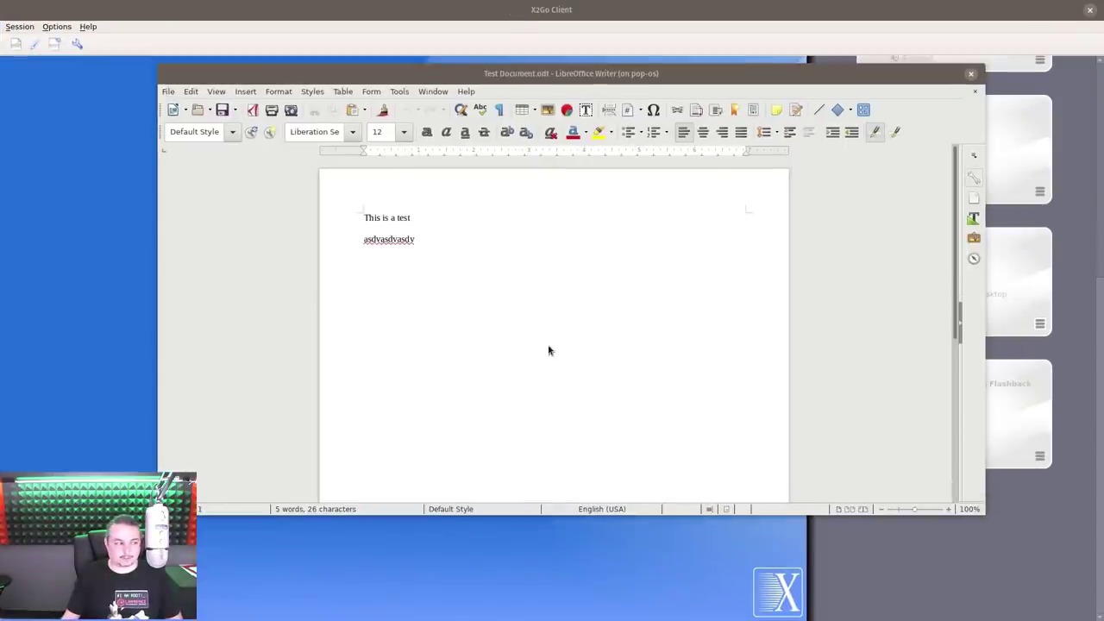
Create a new local Writer document, browse its local Documents files in Open, then cancel
key(ctrl+n)
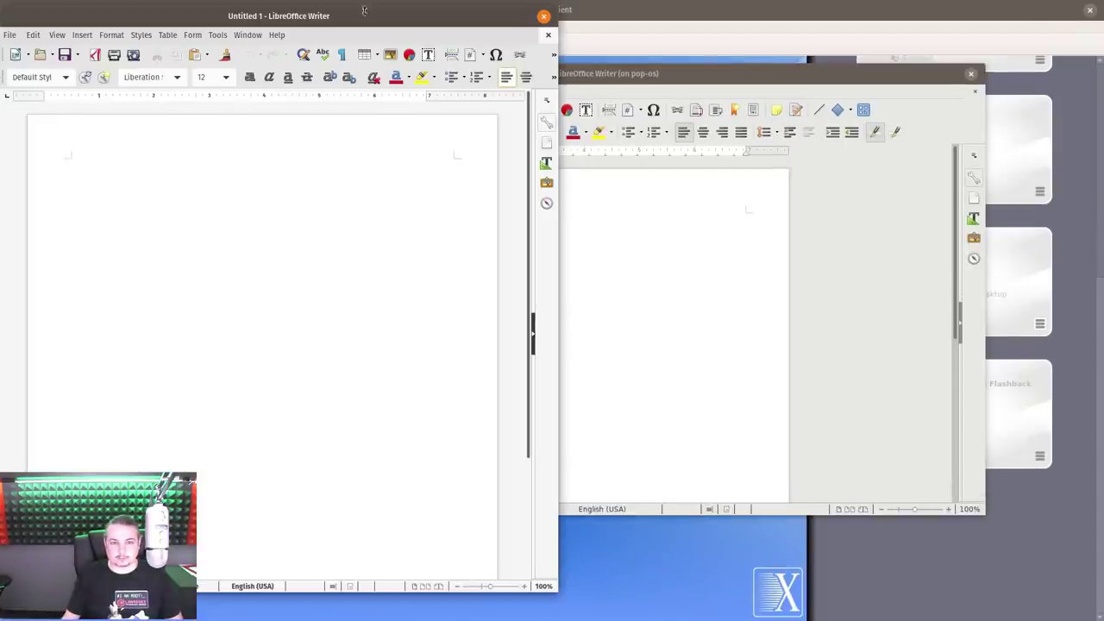
drag(371, 13, 947, 78)
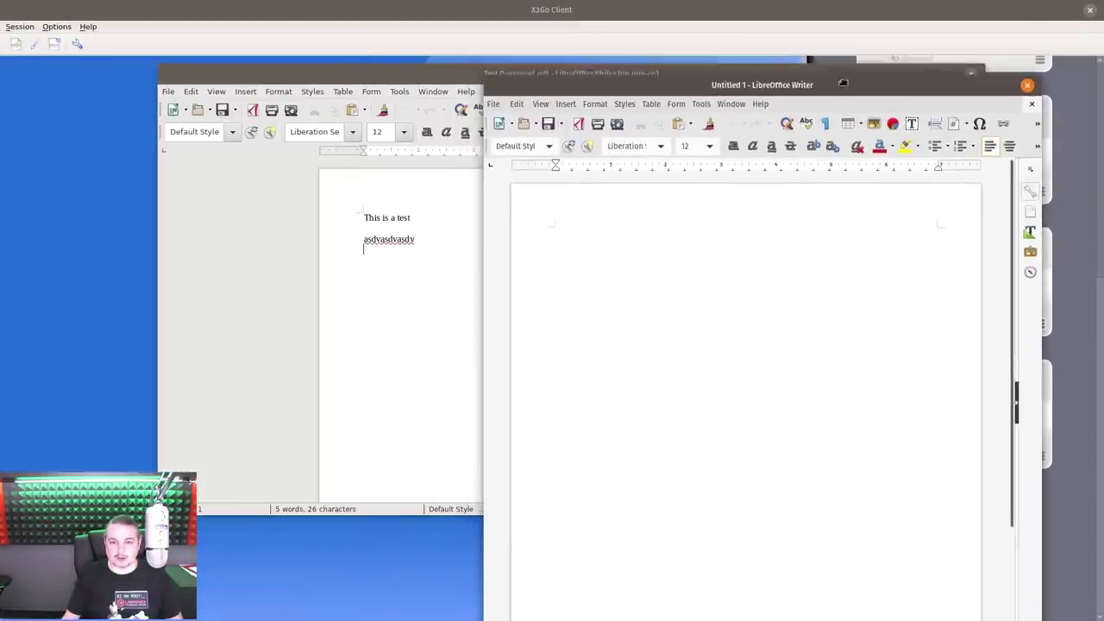
click(522, 124)
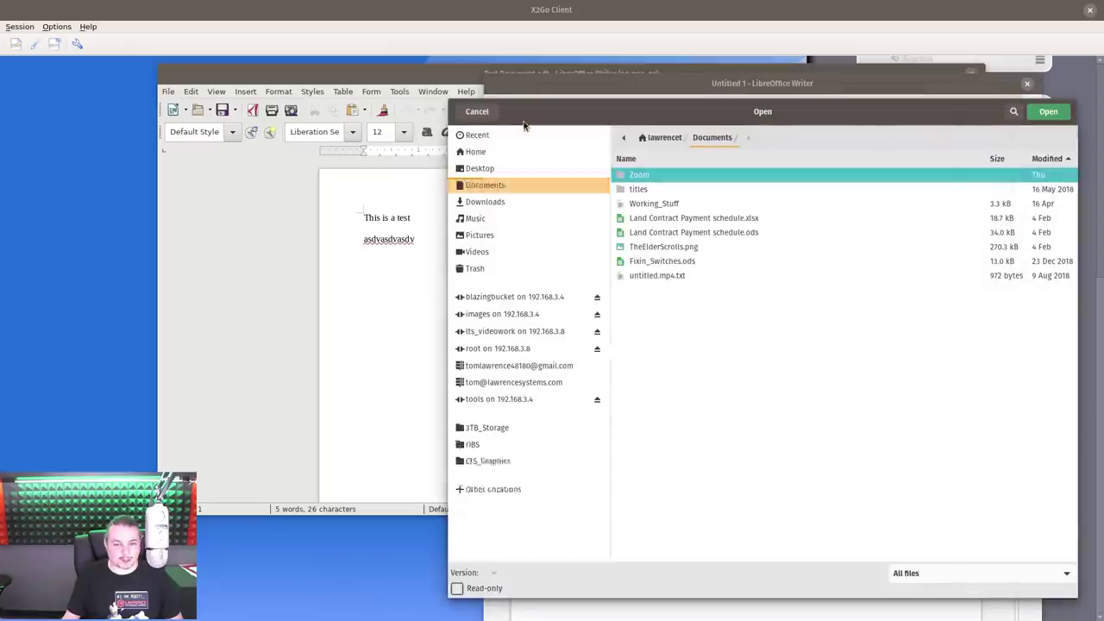
click(705, 233)
click(705, 247)
click(695, 262)
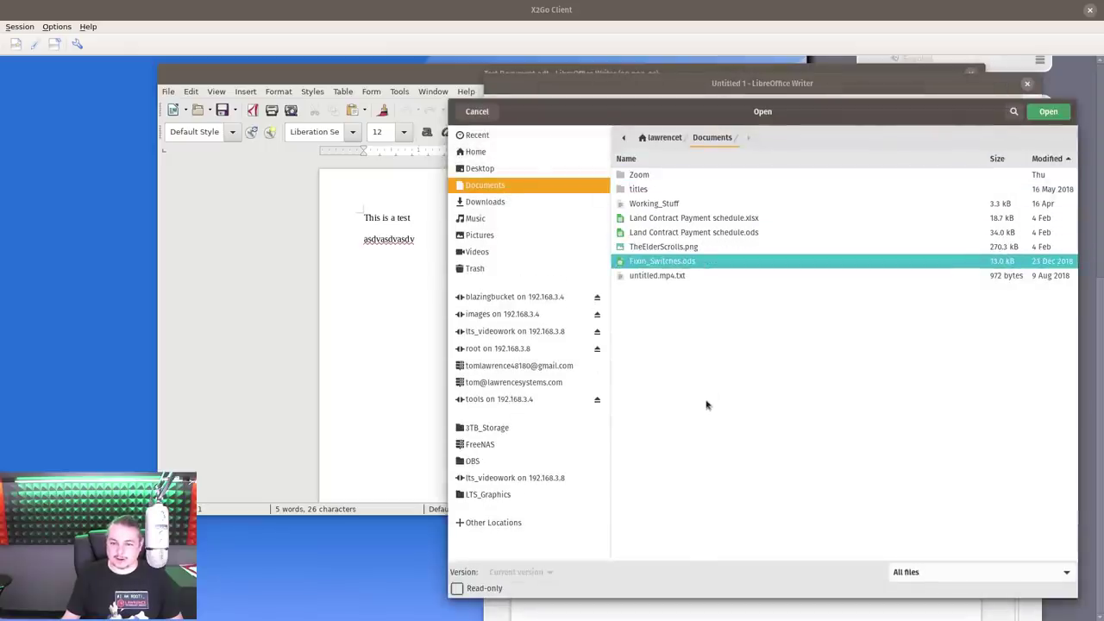
click(642, 205)
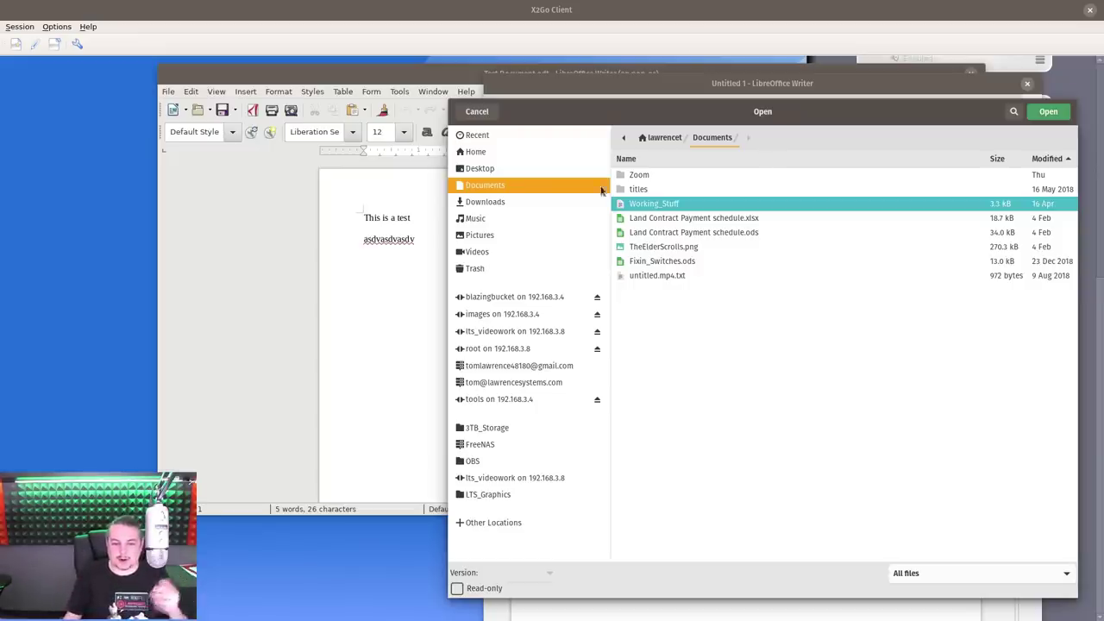
click(477, 111)
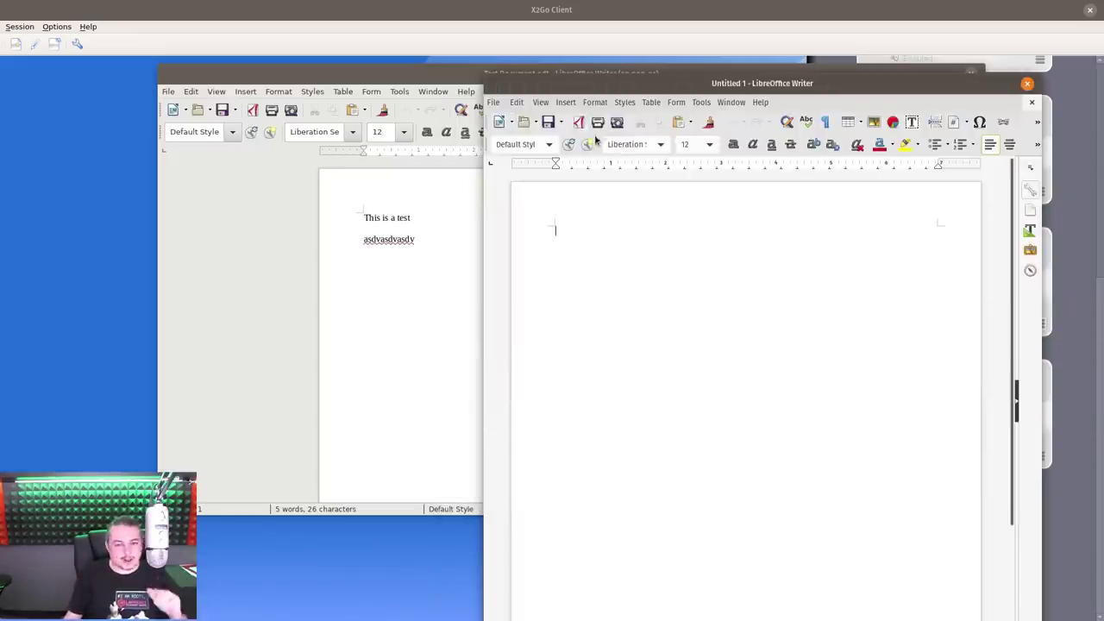
Close the local Untitled 1 and remote Test Document windows, then choose Kdenlive
drag(931, 86, 593, 105)
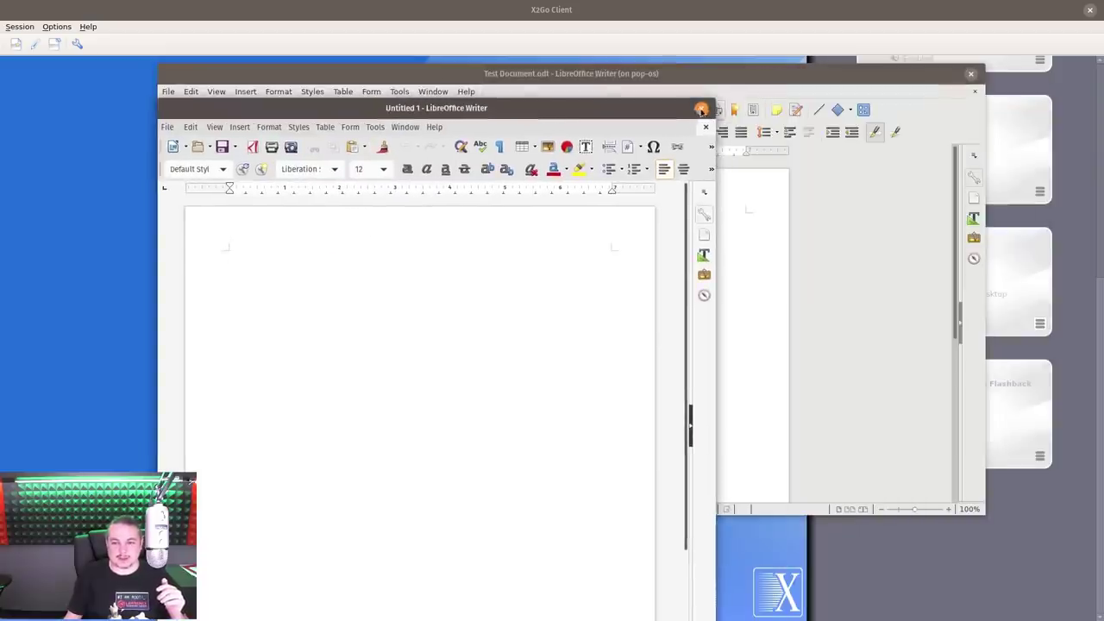
click(694, 105)
drag(698, 90, 660, 98)
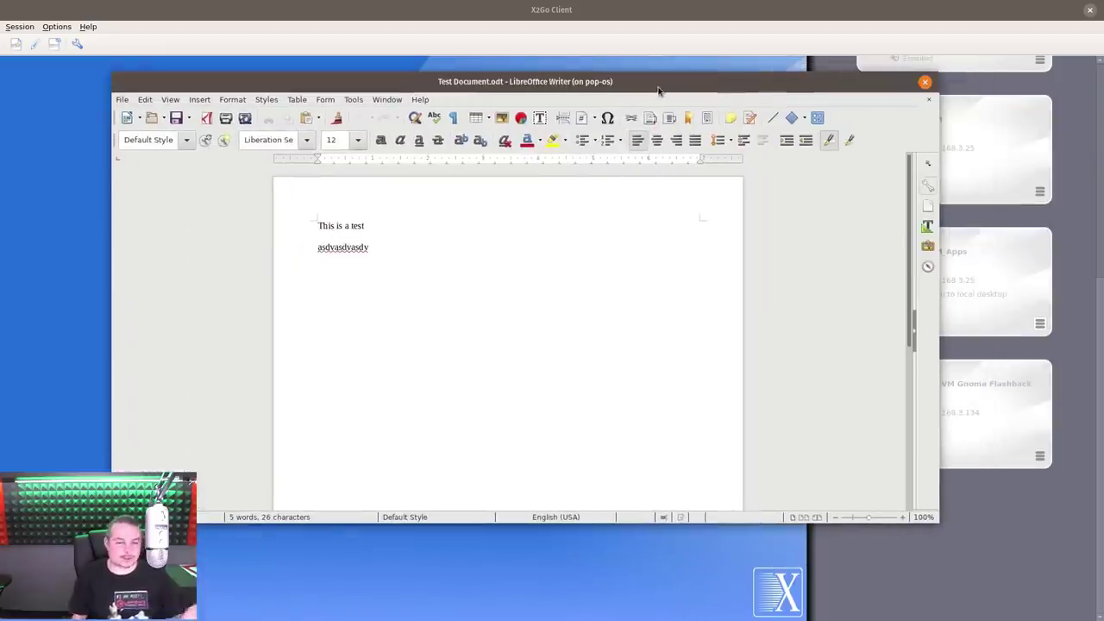
click(925, 81)
scroll(448, 259, up, 2)
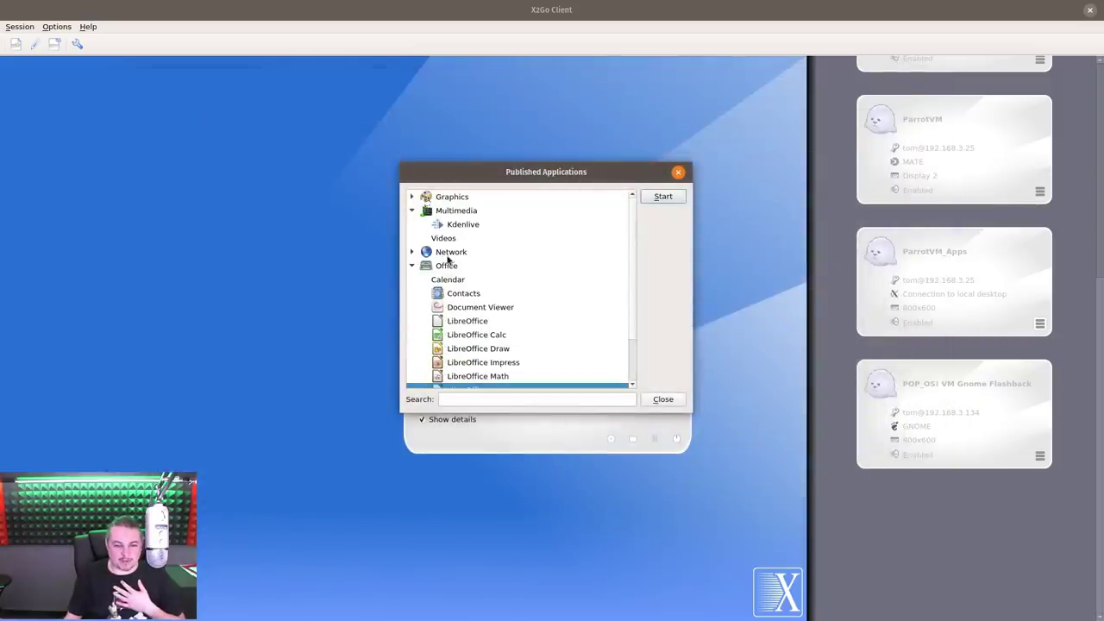
click(460, 224)
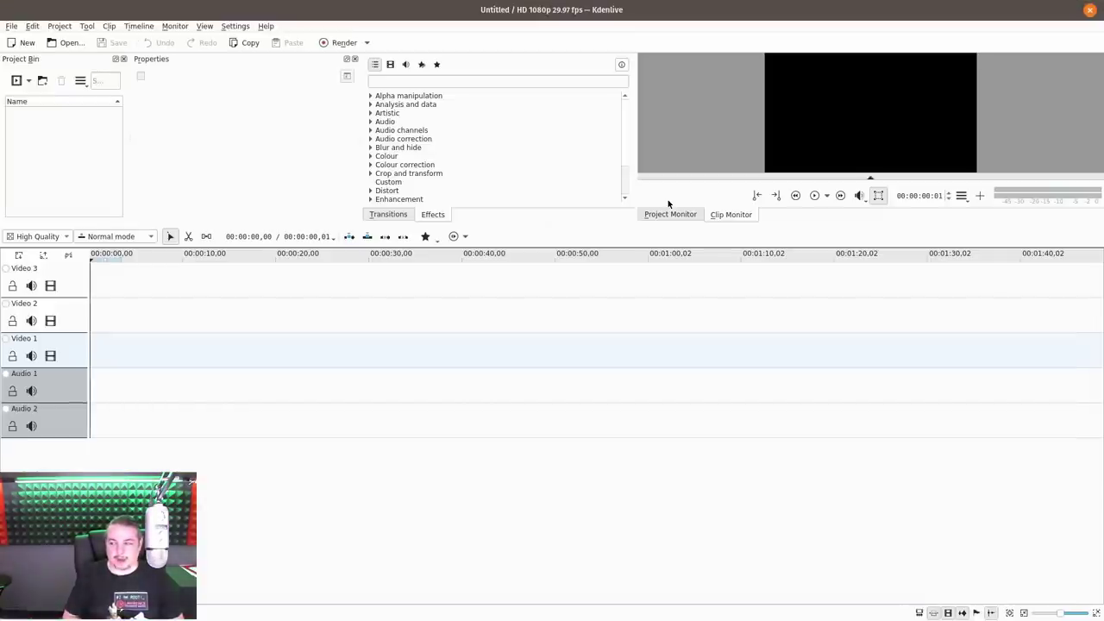
Open the tset.kdenlive project and abort at the missing-clip warning
click(63, 43)
click(489, 221)
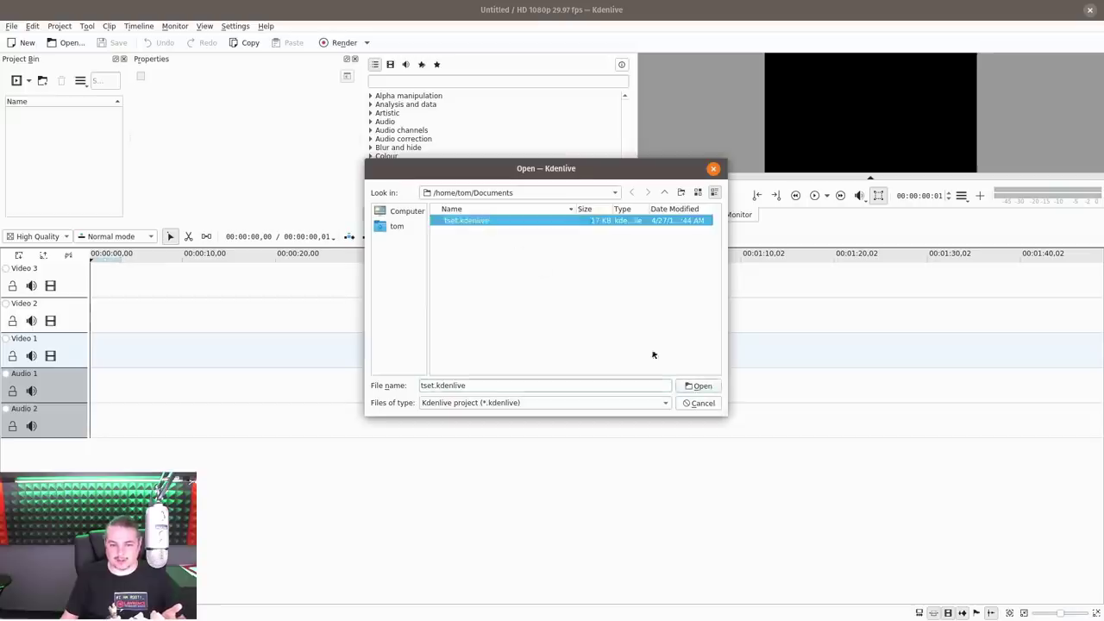
click(705, 386)
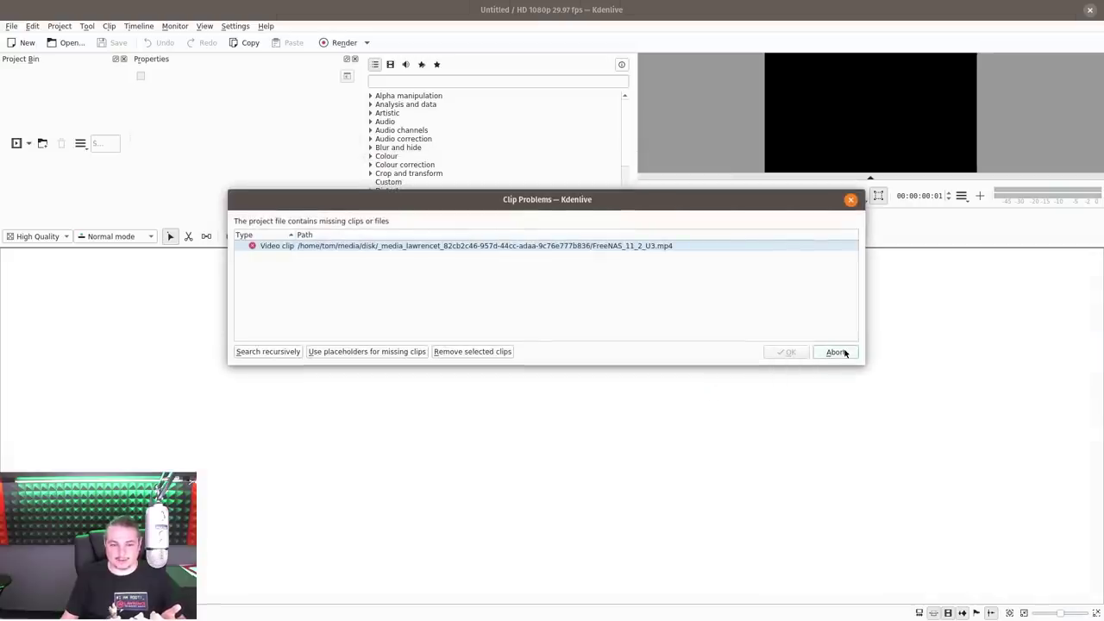
click(838, 351)
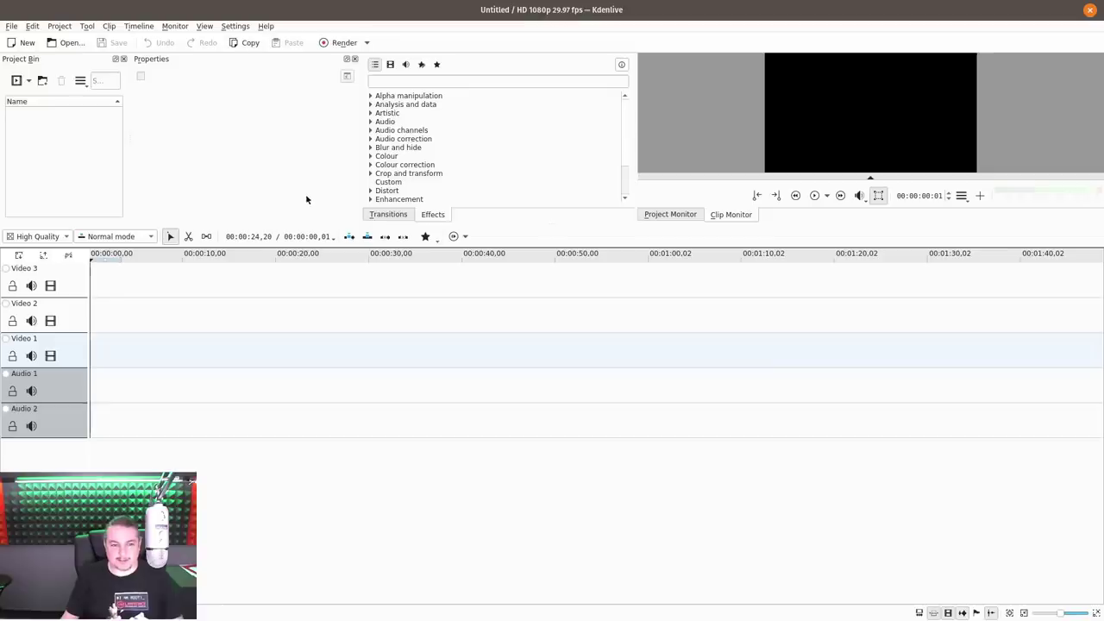
Import Asus_Hack_LiveUpdate_2019.mp4 from the Videos folder into the Project Bin
click(28, 80)
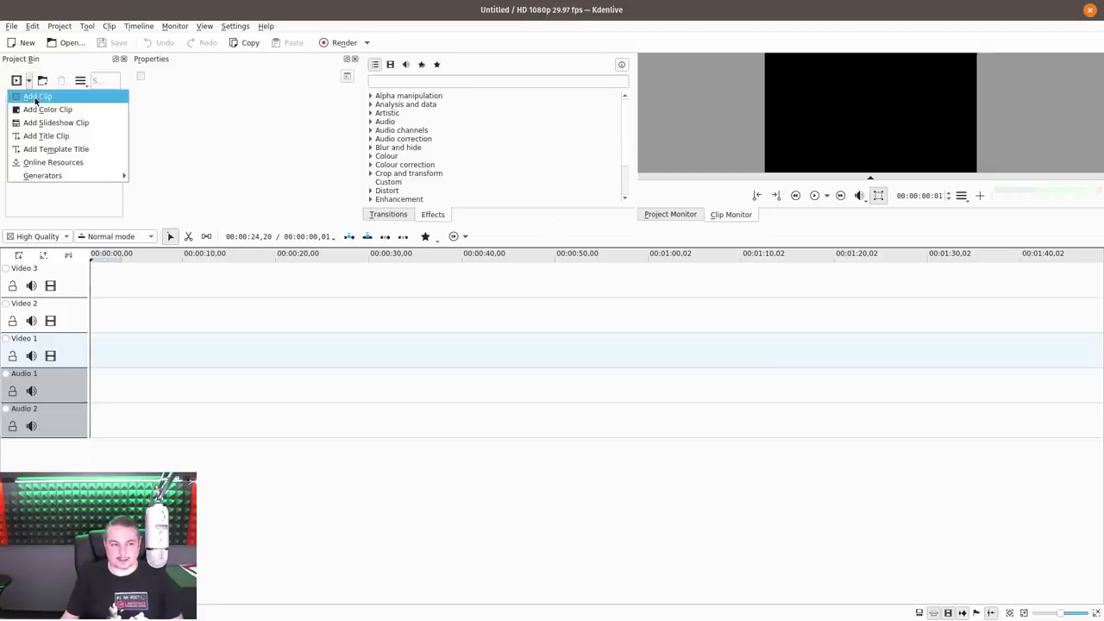
click(92, 100)
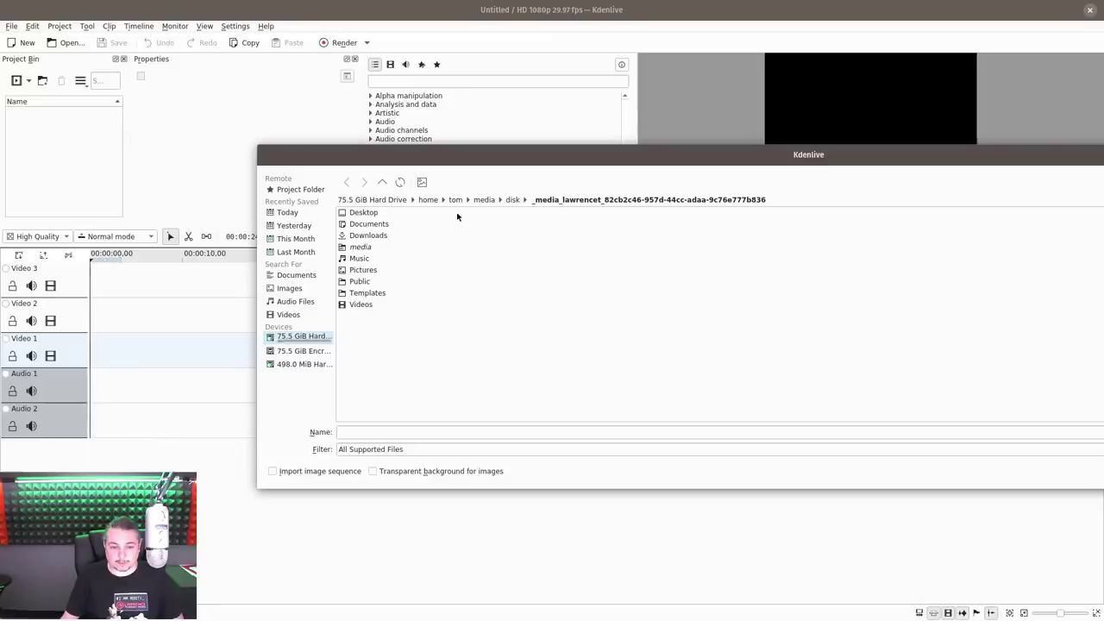
double_click(359, 304)
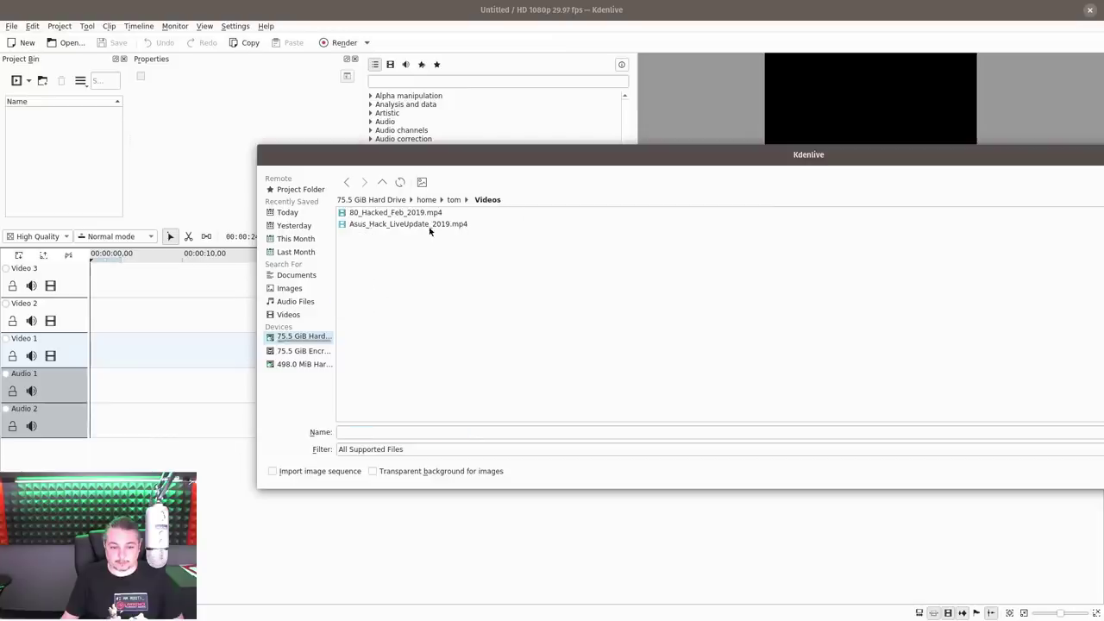
click(431, 224)
key(Return)
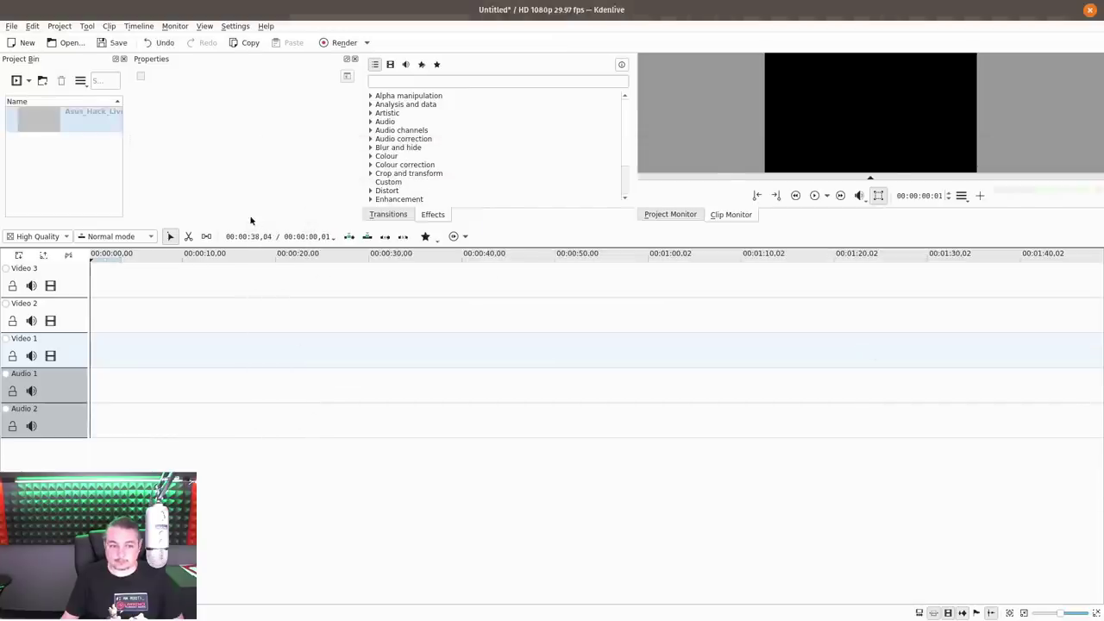
Put Asus_Hack_LiveUpdate_2019.mp4 on Video 1, cut it, close the gap, and open Render
drag(69, 119, 204, 340)
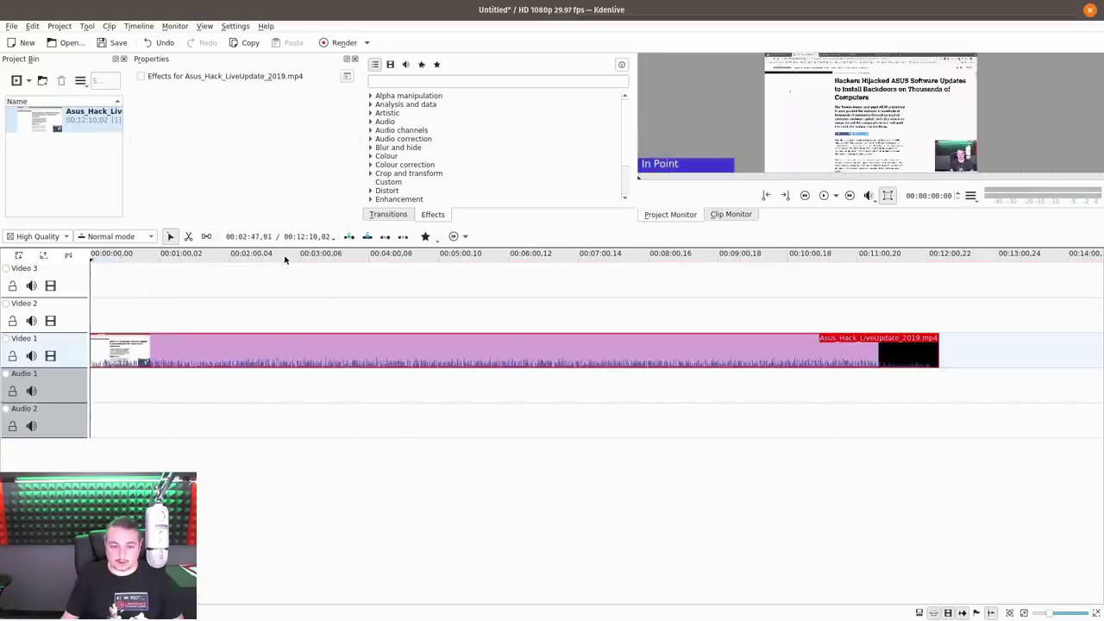
drag(285, 257, 695, 265)
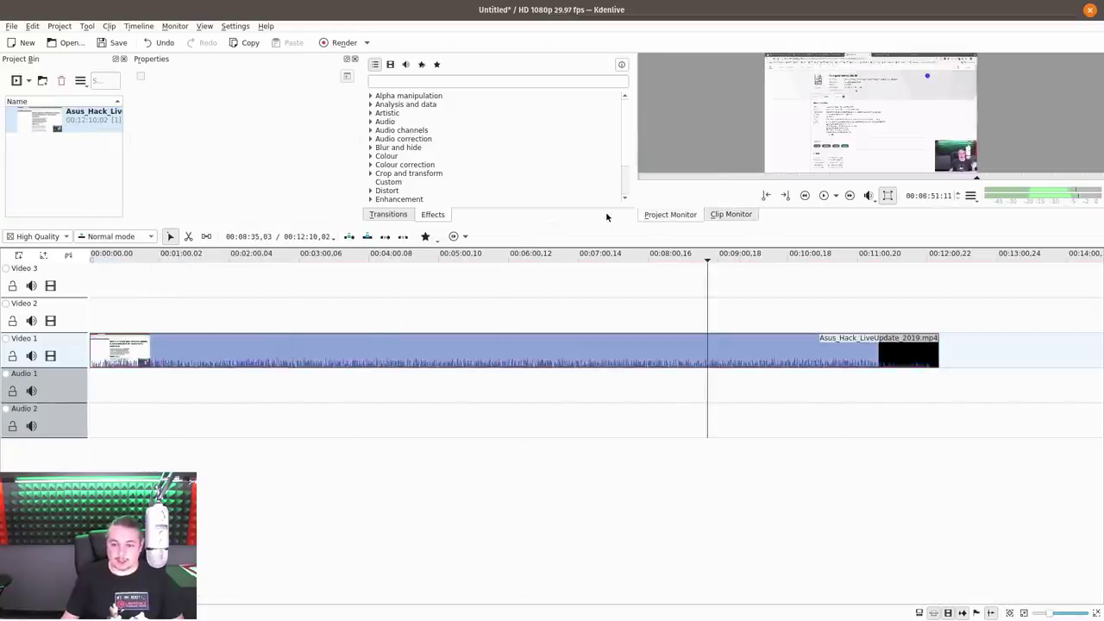
drag(556, 225, 556, 270)
scroll(345, 396, up, 1)
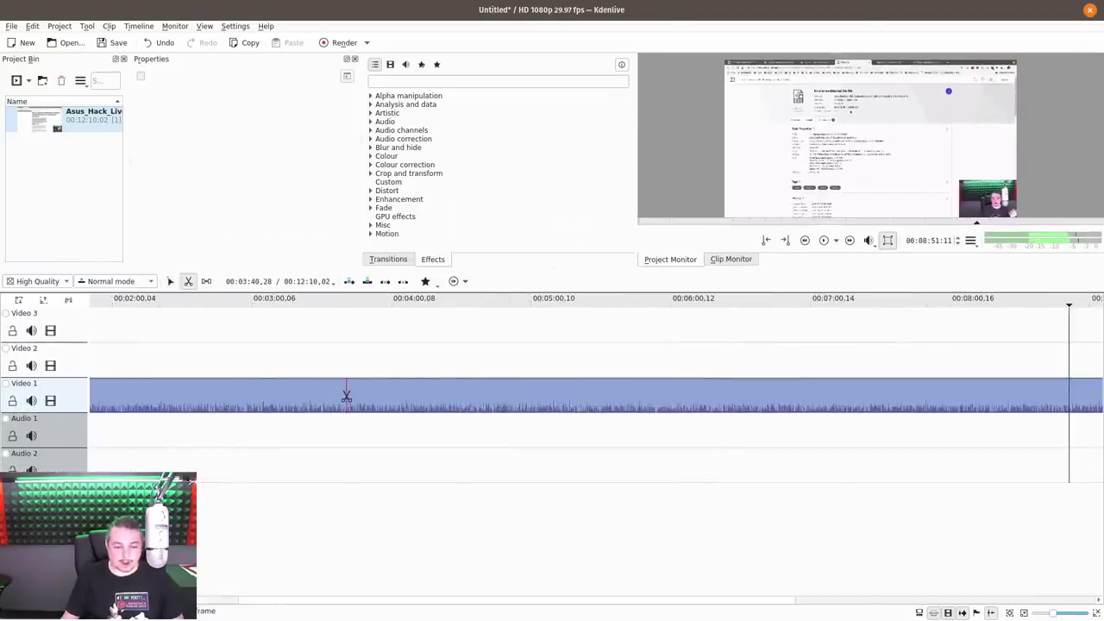
click(346, 399)
drag(349, 398, 336, 398)
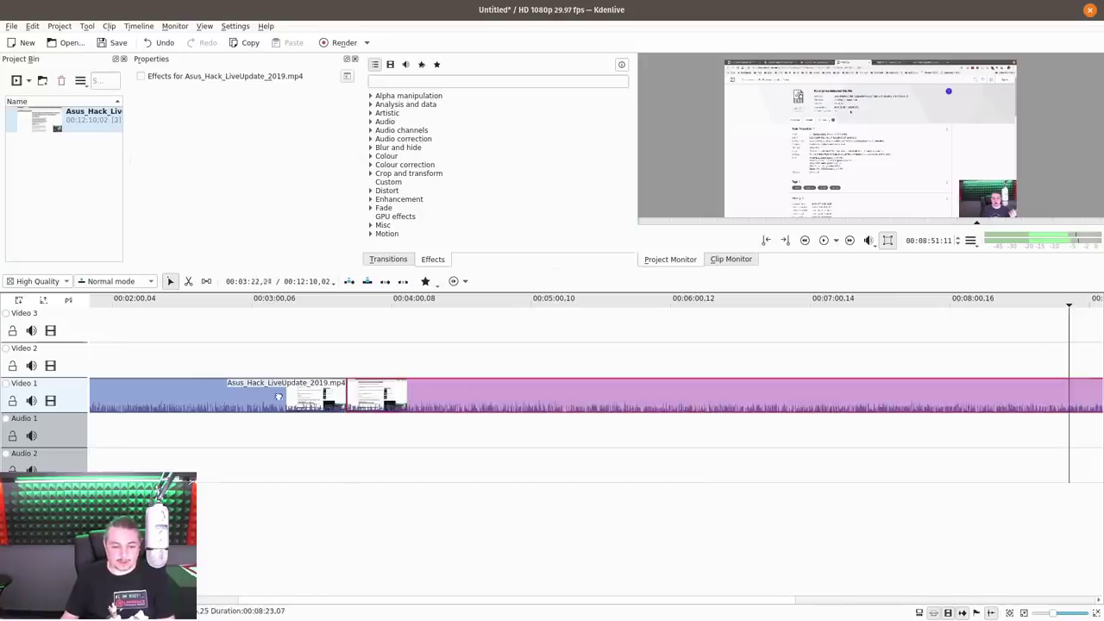
click(343, 42)
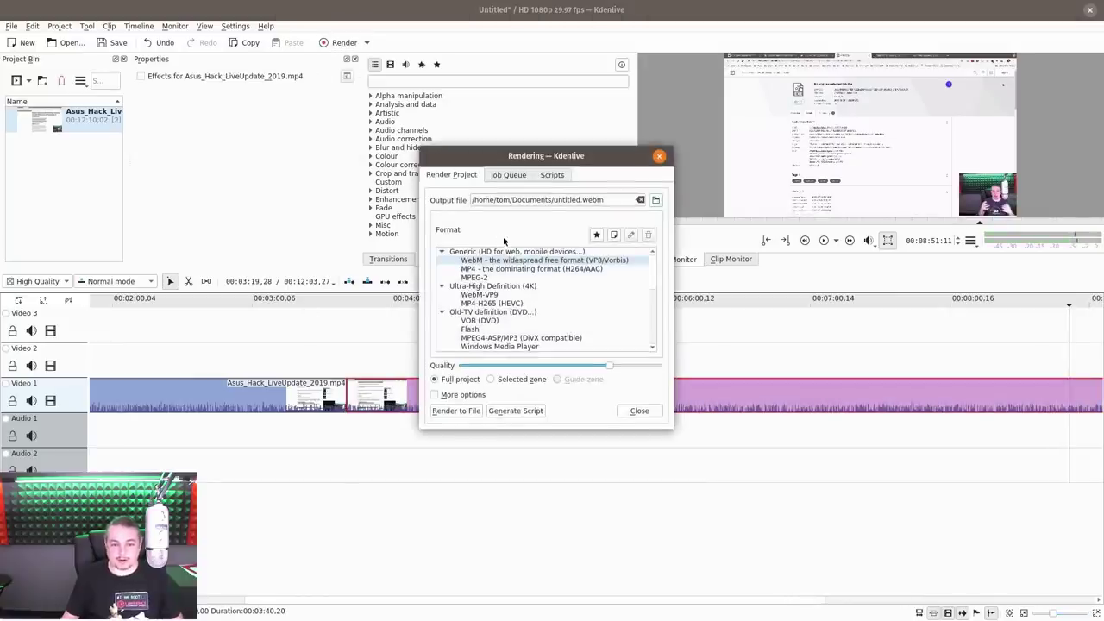
Render the project to test_render.mp4 in Documents, with More options shown
click(655, 204)
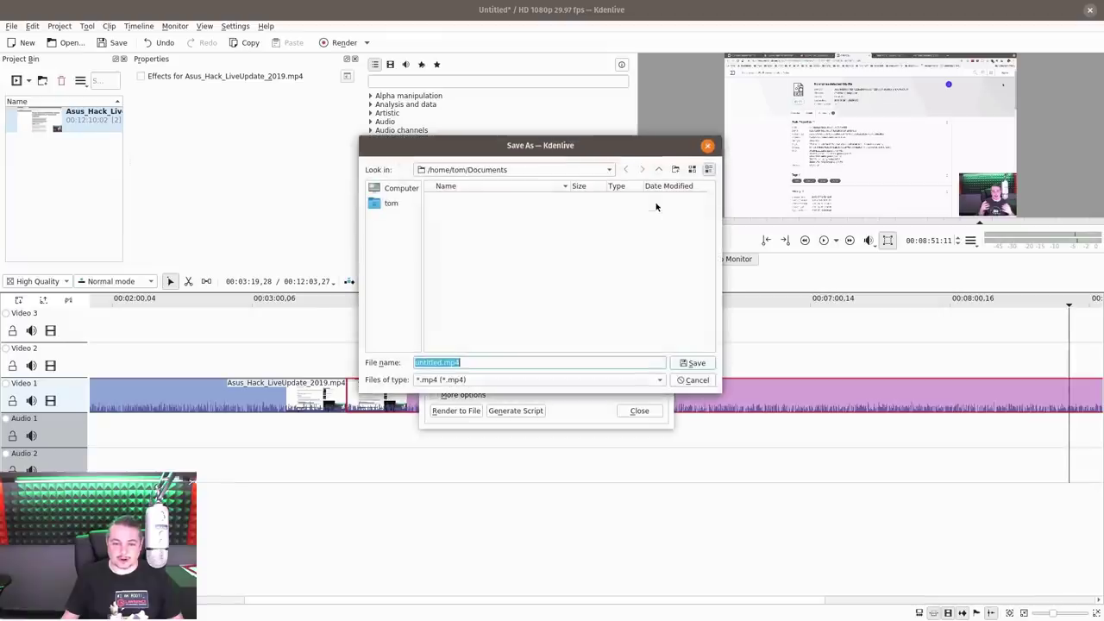
key(Return)
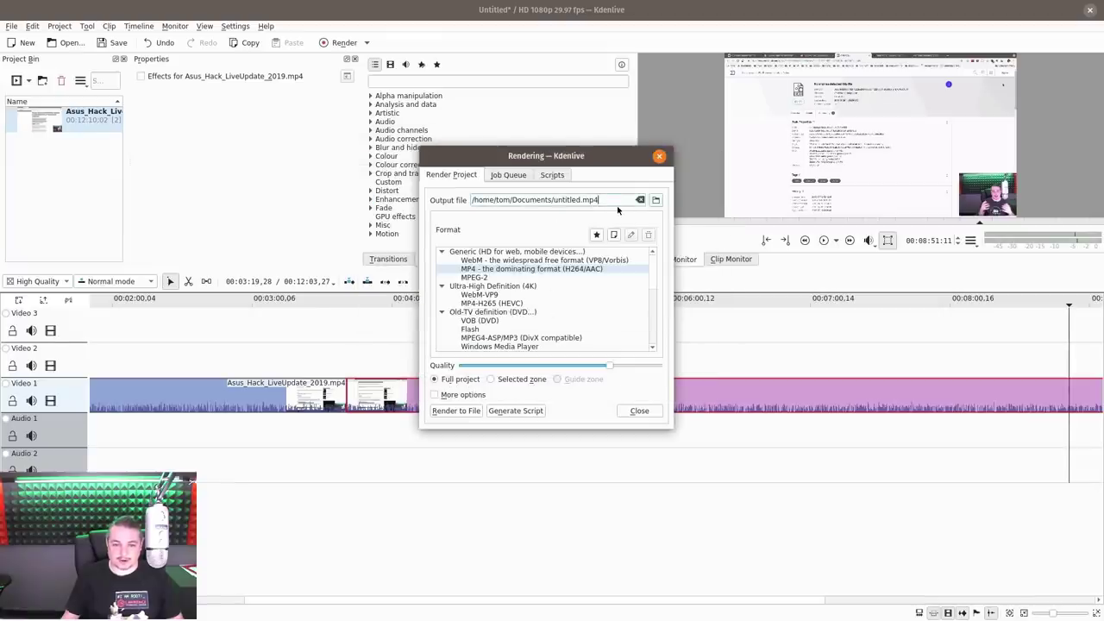
key(ctrl+shift+Left)
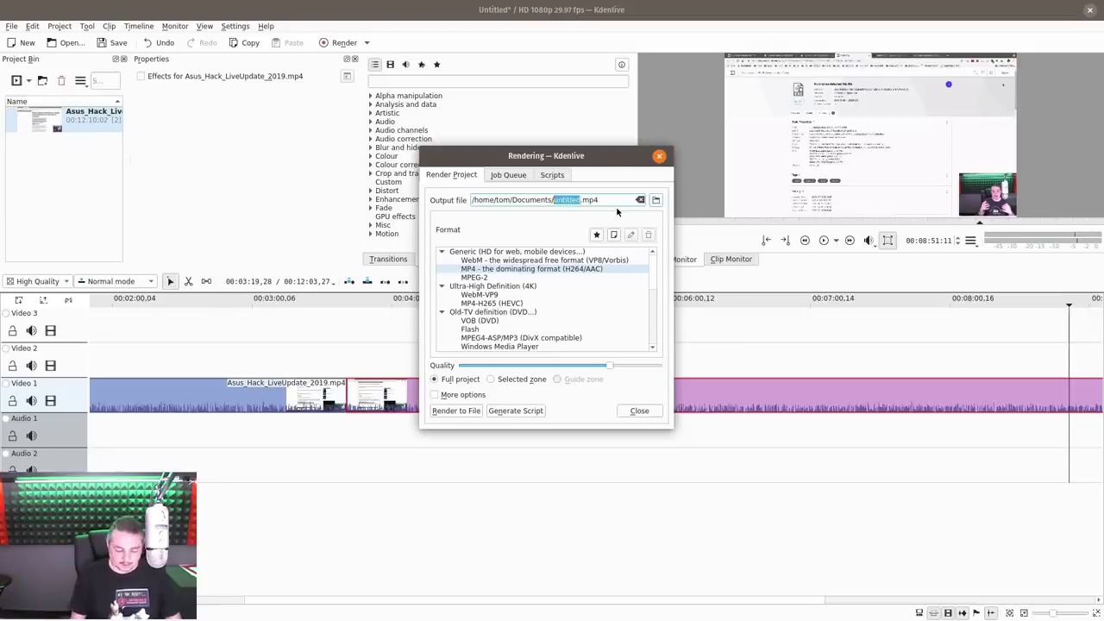
text(test_ren)
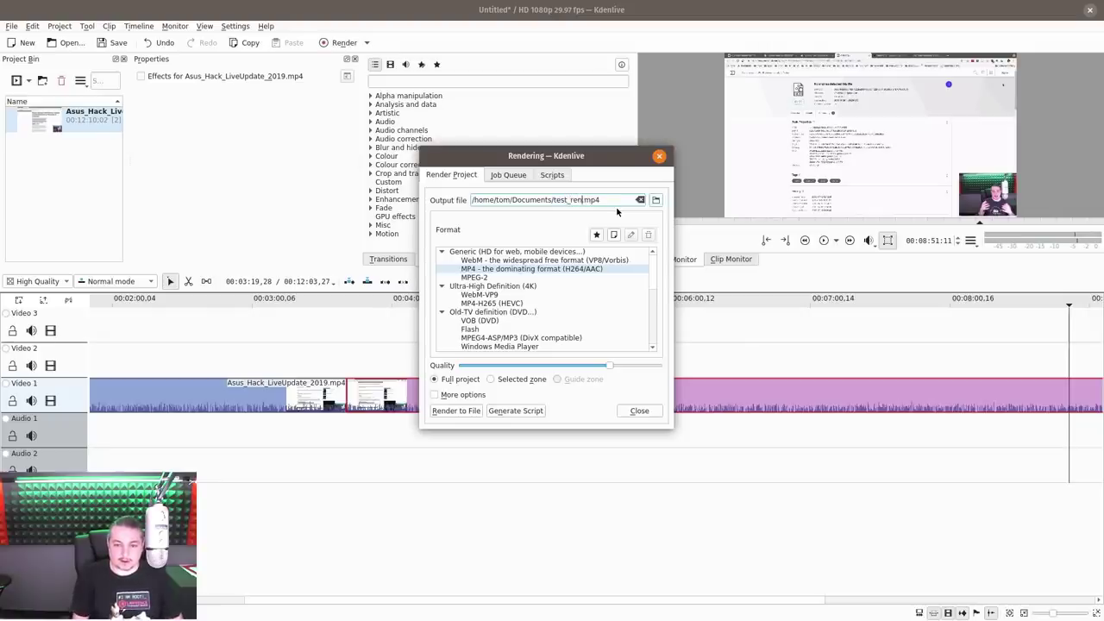
text(der)
click(434, 394)
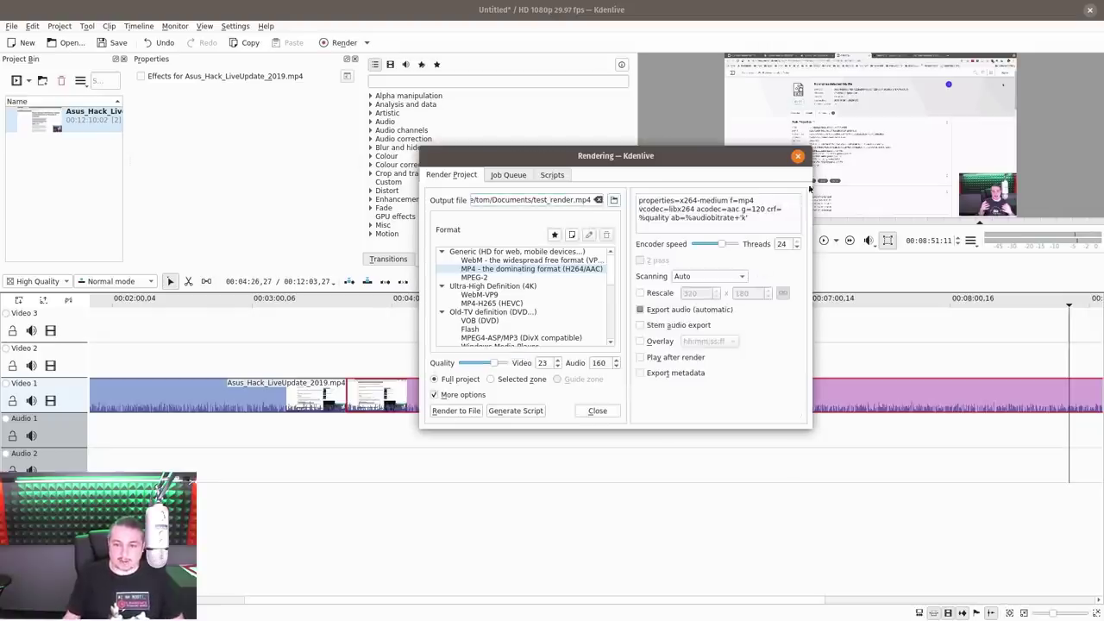
drag(742, 156, 712, 150)
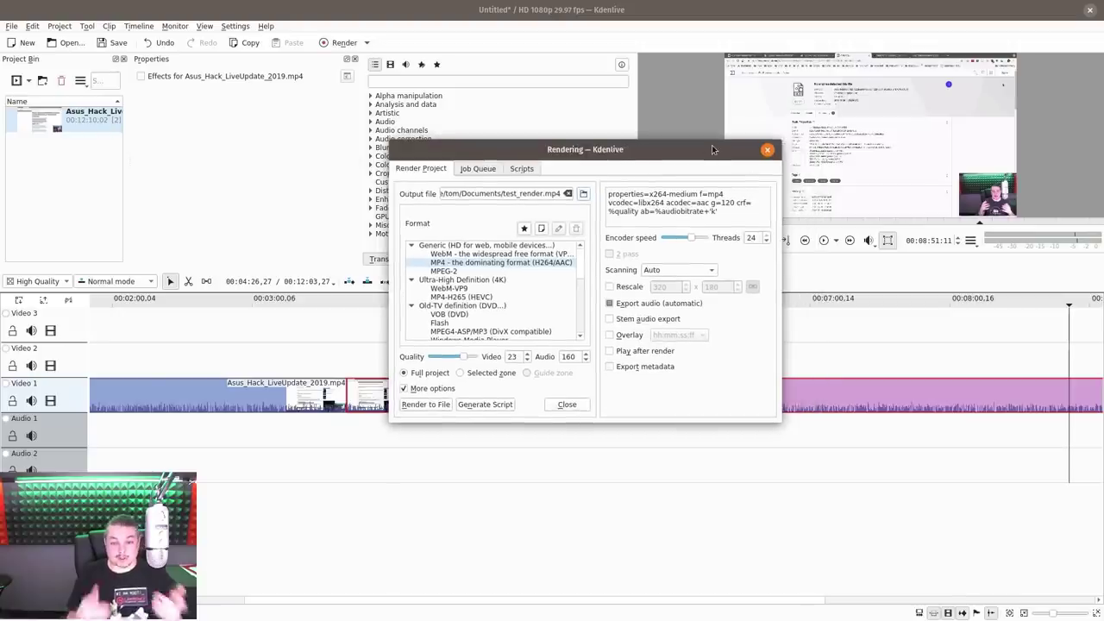
click(426, 403)
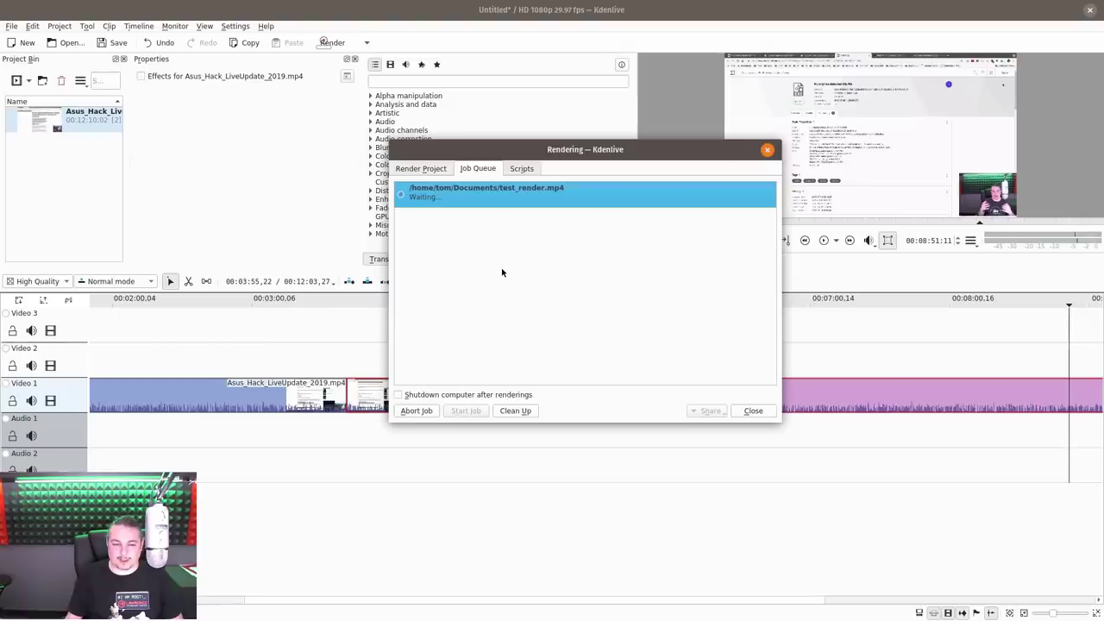
Reposition the running Rendering dialog, then switch to the ssh terminal
drag(643, 153, 603, 123)
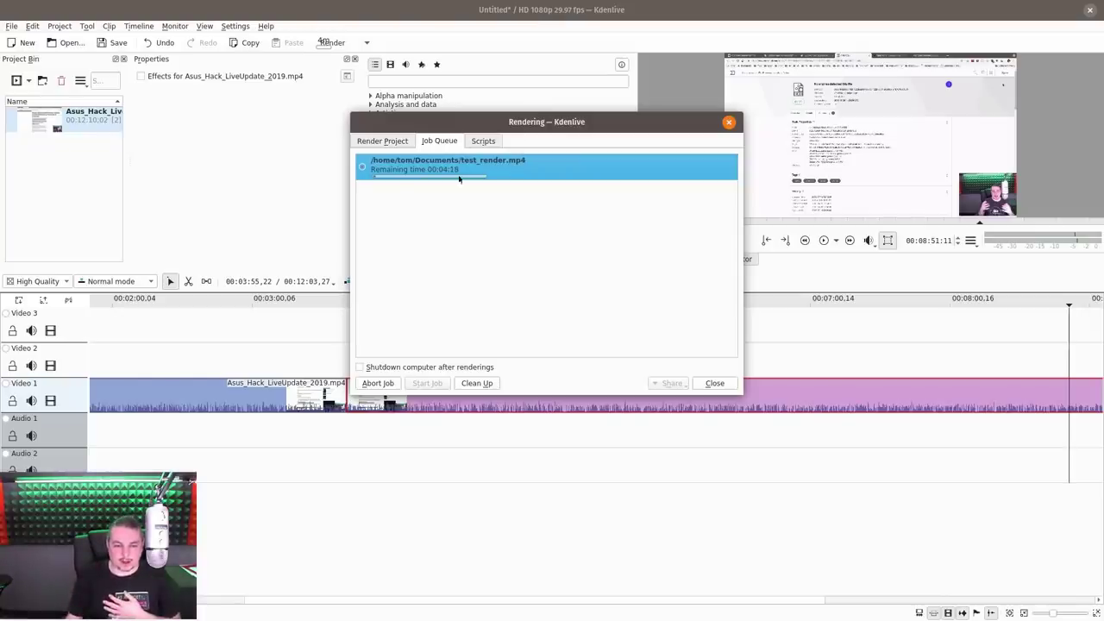
drag(635, 111, 591, 117)
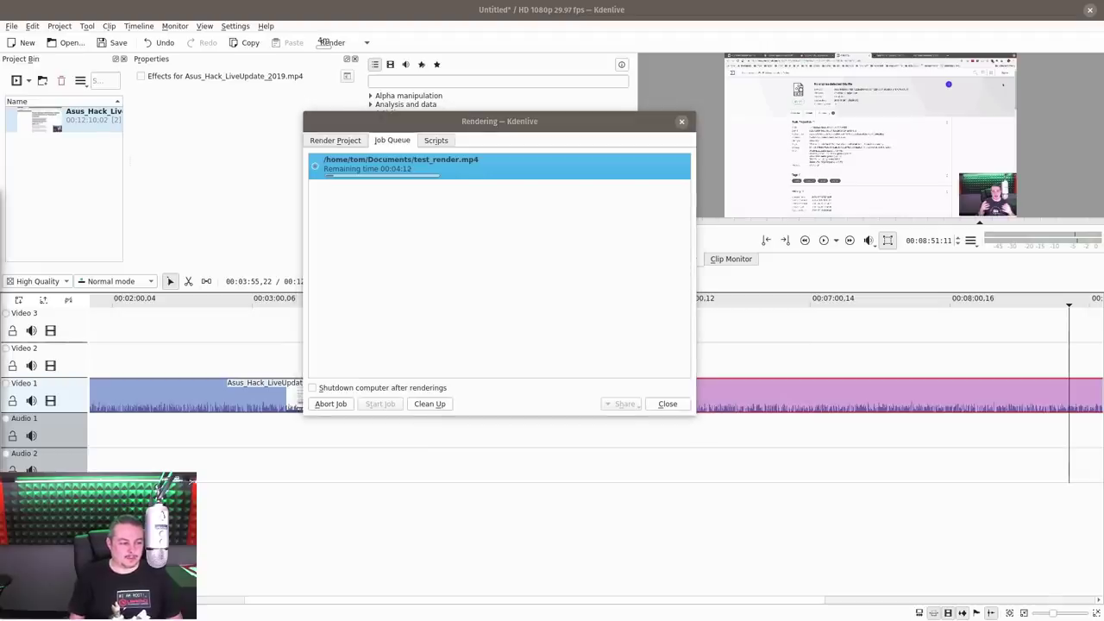
key(alt+Tab)
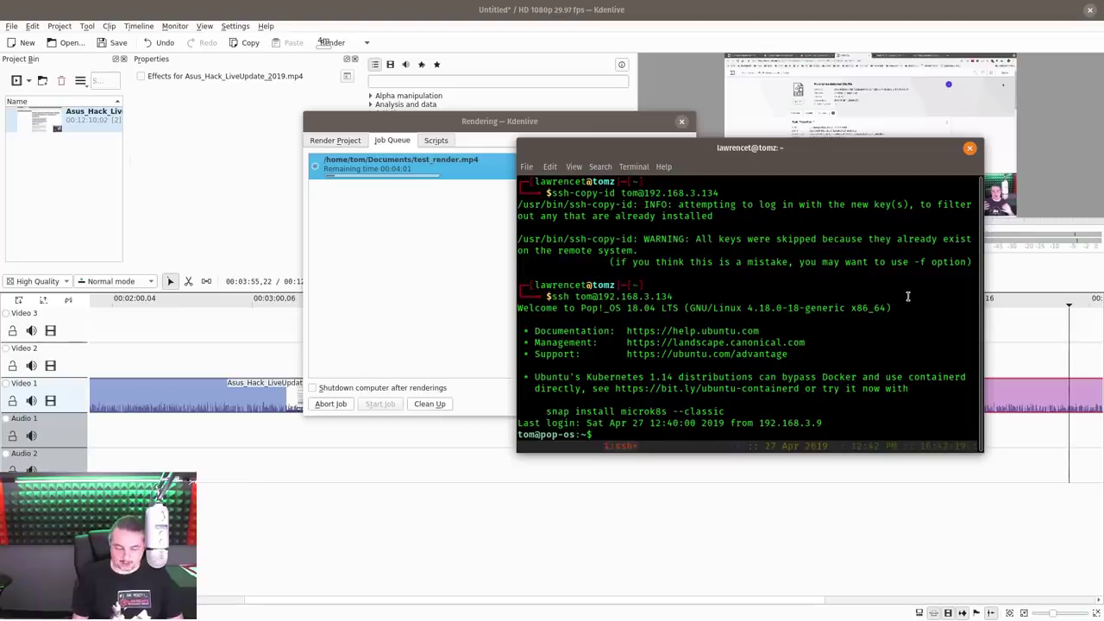
Run ifconfig to find IP 192.168.3.134, view htop maximized, then move the terminal left
text(ifconfig)
key(Return)
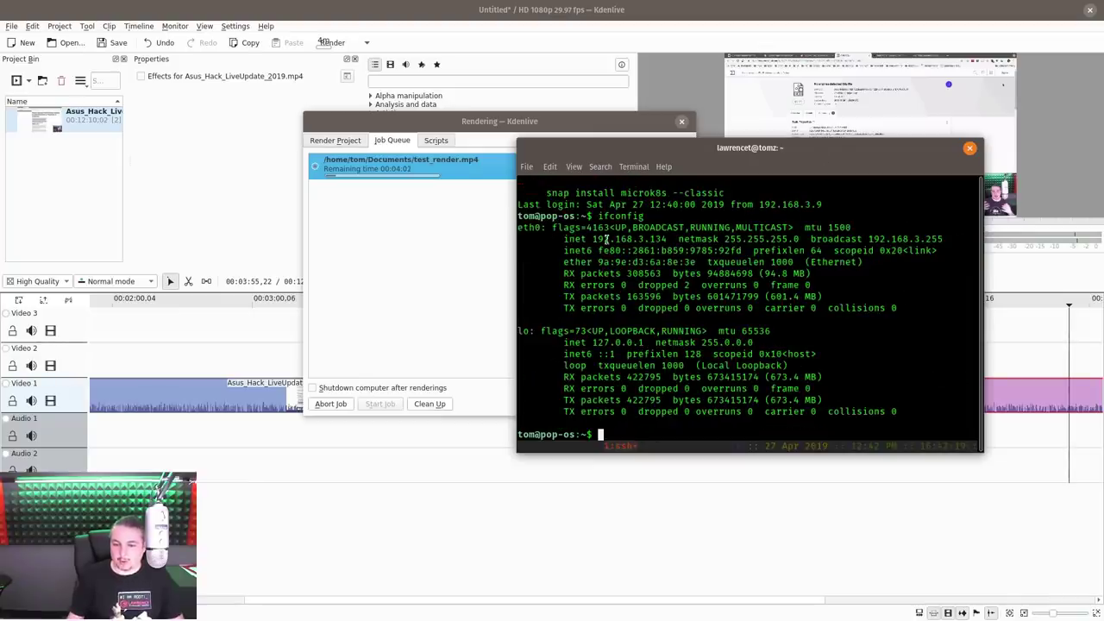
drag(594, 239, 671, 239)
double_click(739, 152)
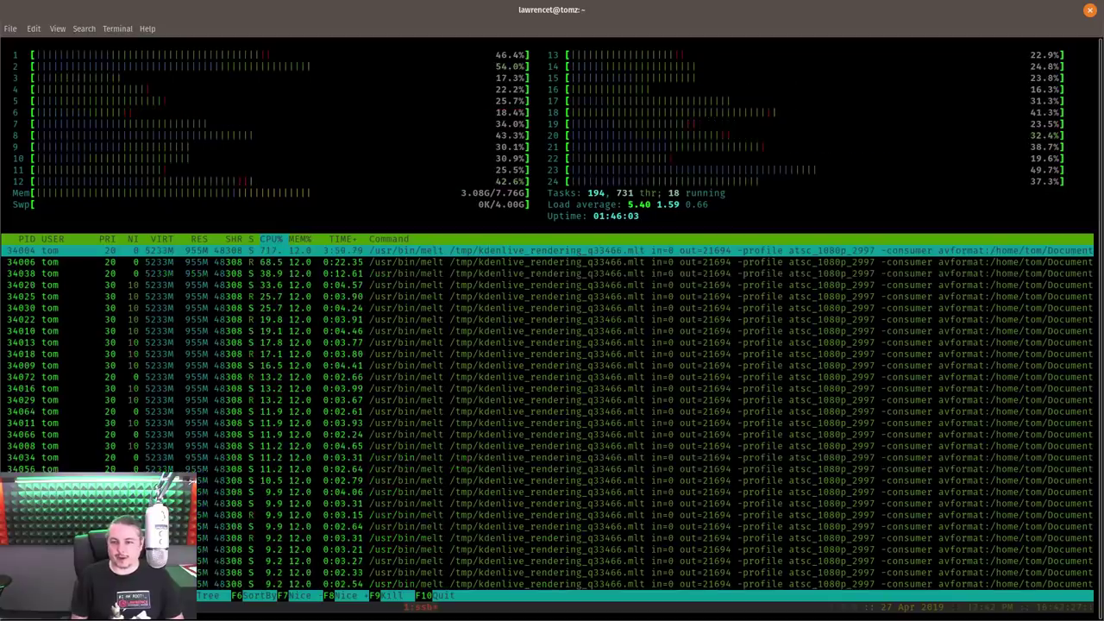
double_click(671, 9)
drag(877, 142, 89, 147)
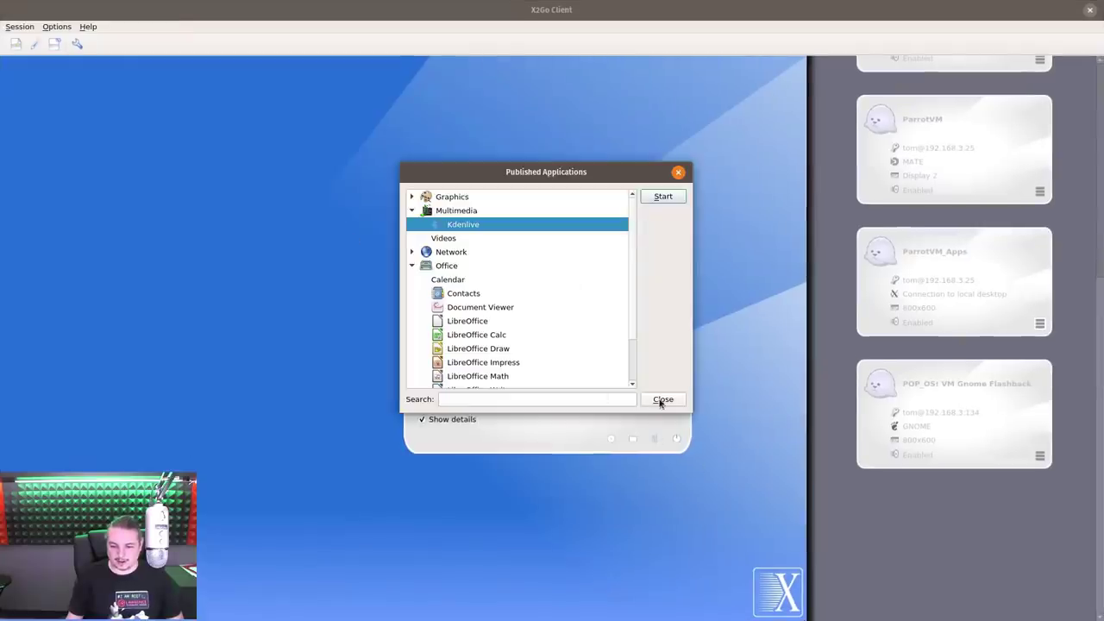
Dismiss the published-applications dialog, terminate the session, and un-maximize the X2Go window
click(339, 199)
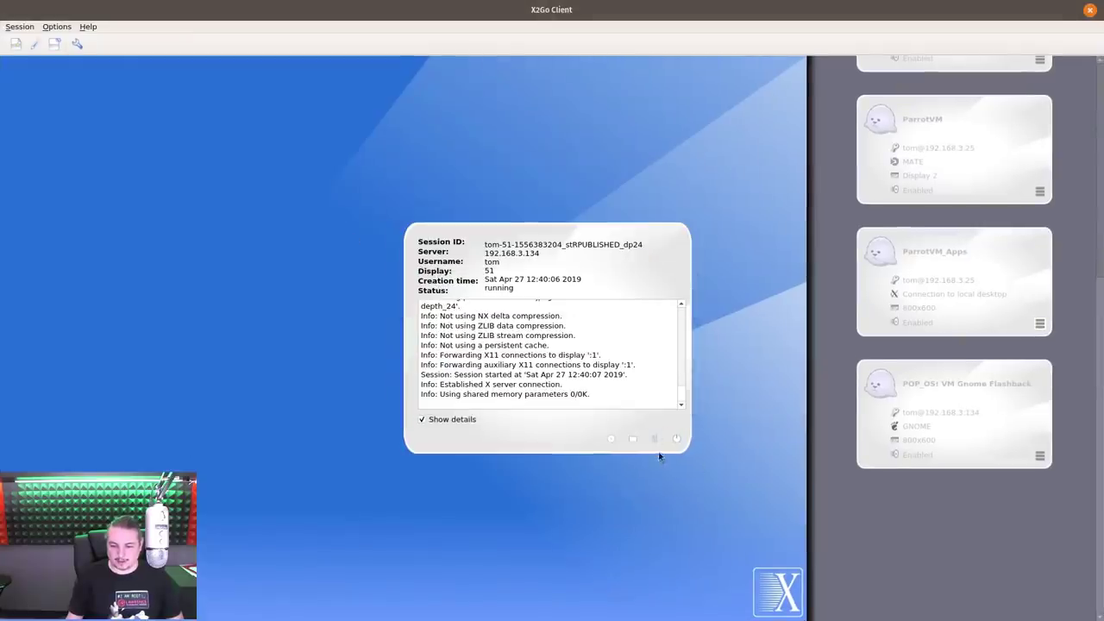
click(654, 438)
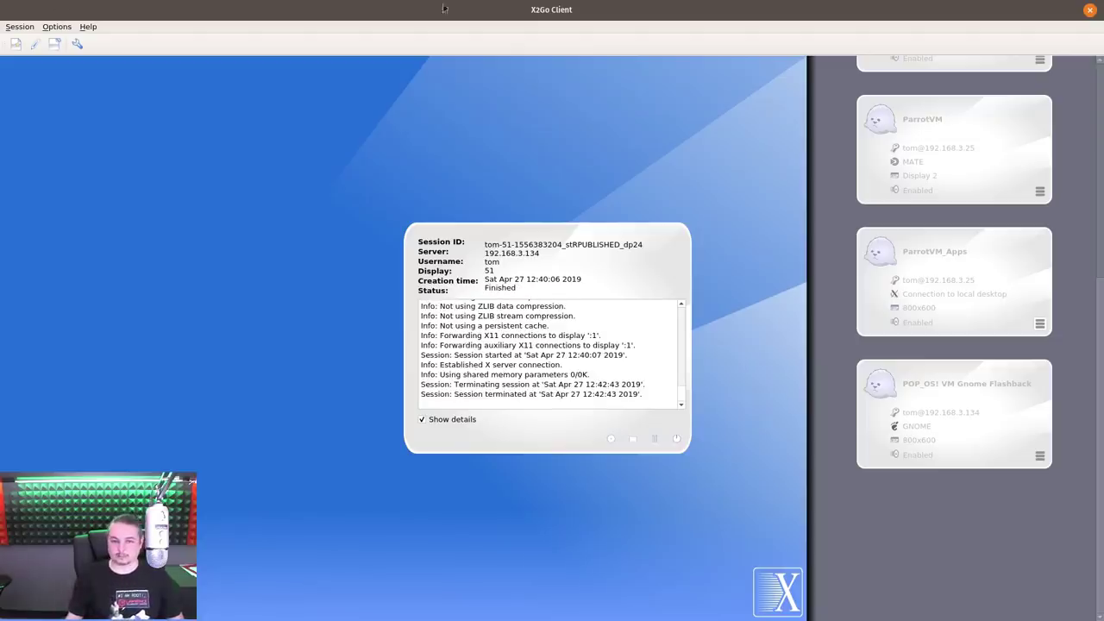
drag(444, 8, 555, 233)
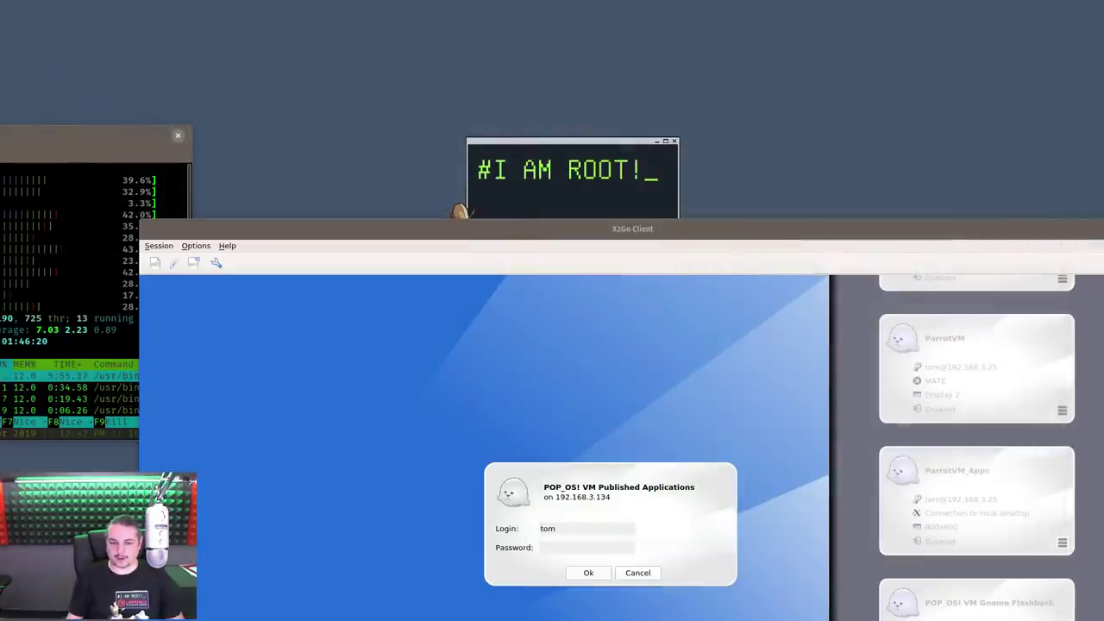
Cancel the X2Go published-applications login and centre the htop terminal
drag(460, 212, 484, 32)
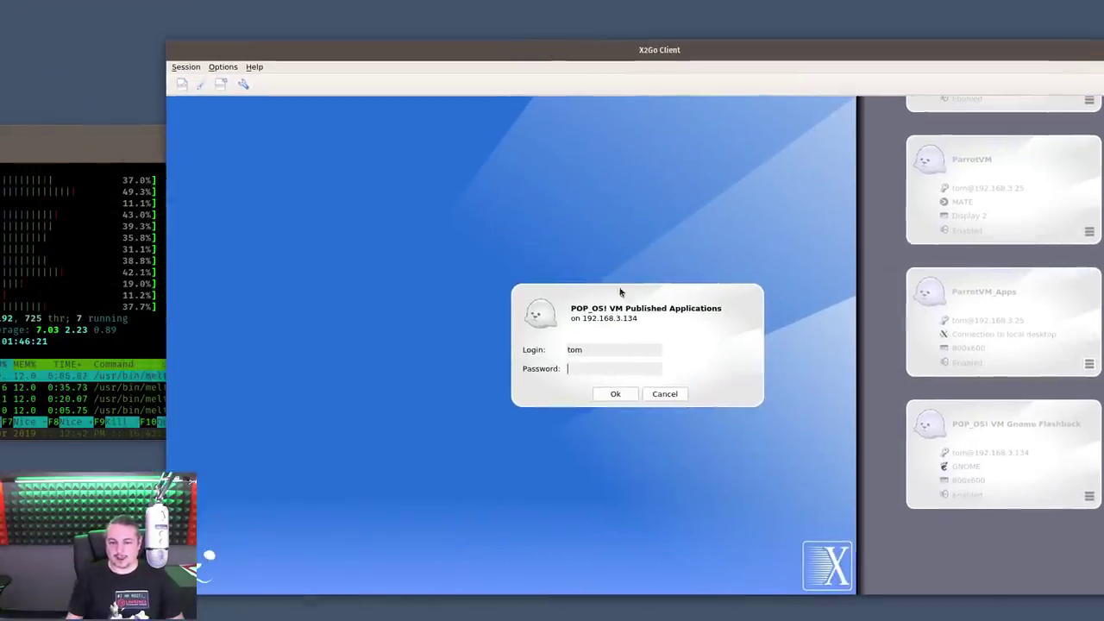
click(663, 393)
drag(80, 137, 775, 95)
Quit remote htop, exit the ssh shell, then run htop locally maximized and quit it
text(q)
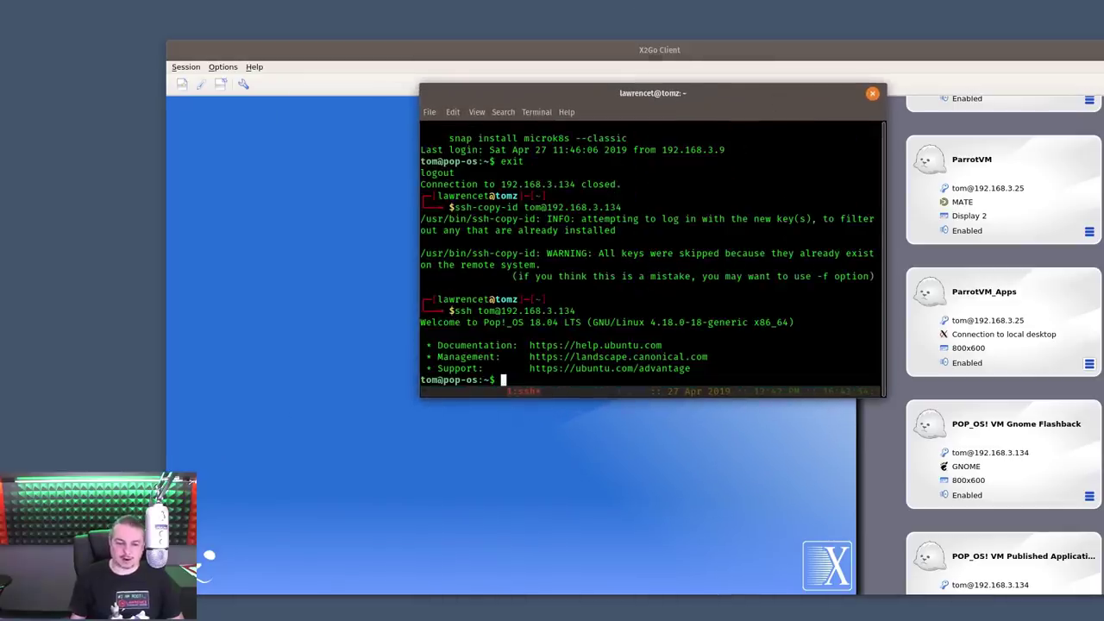
text(exit)
key(Return)
text(ht)
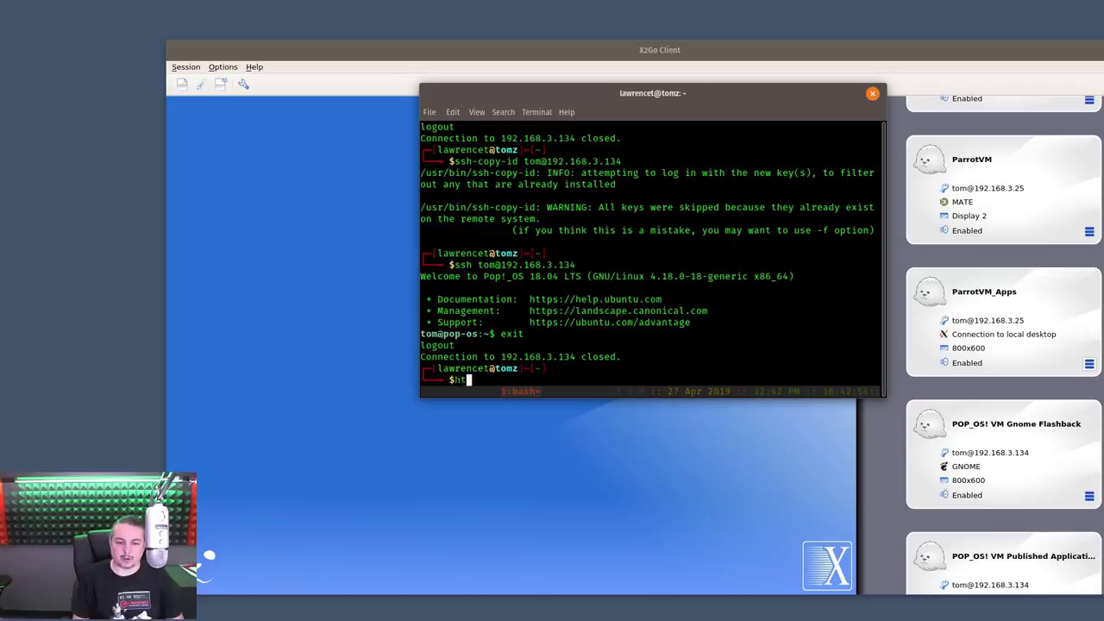
text(op)
key(Return)
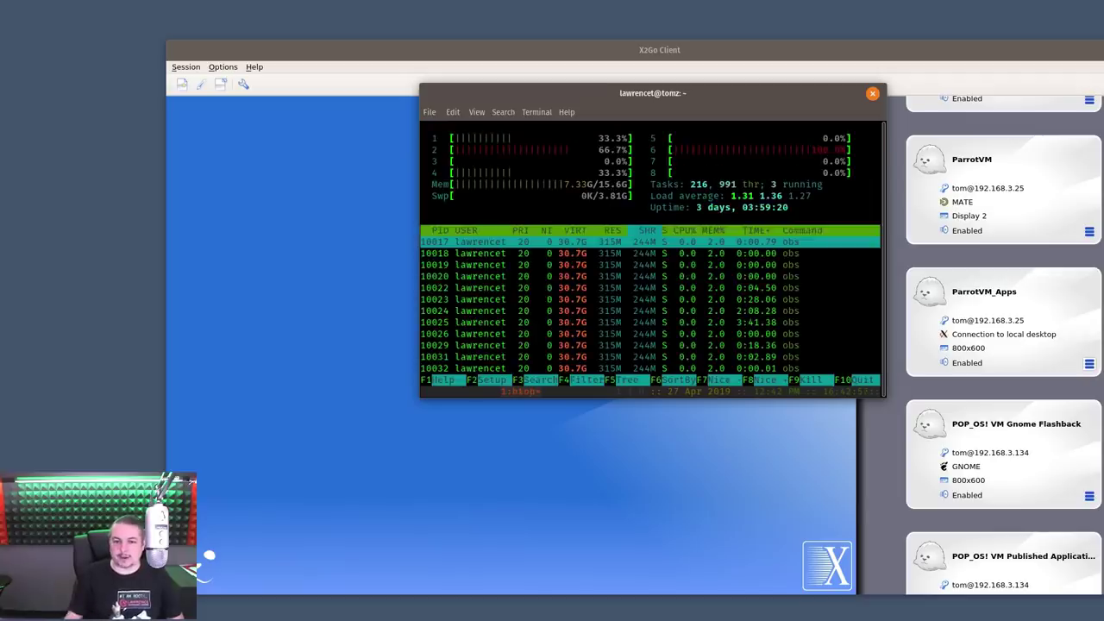
double_click(660, 93)
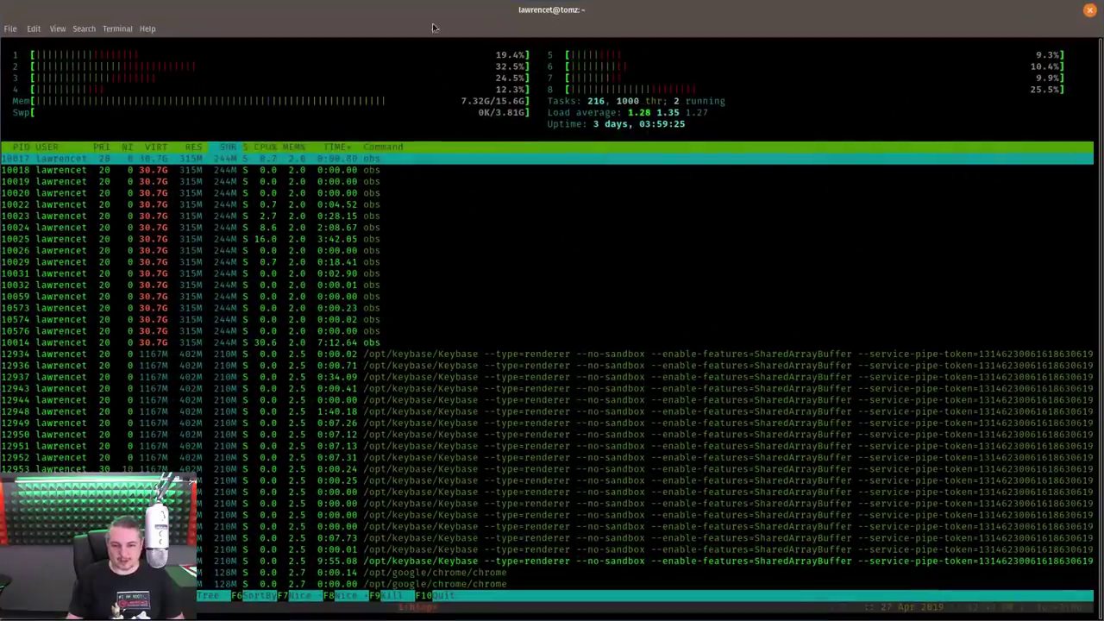
key(q)
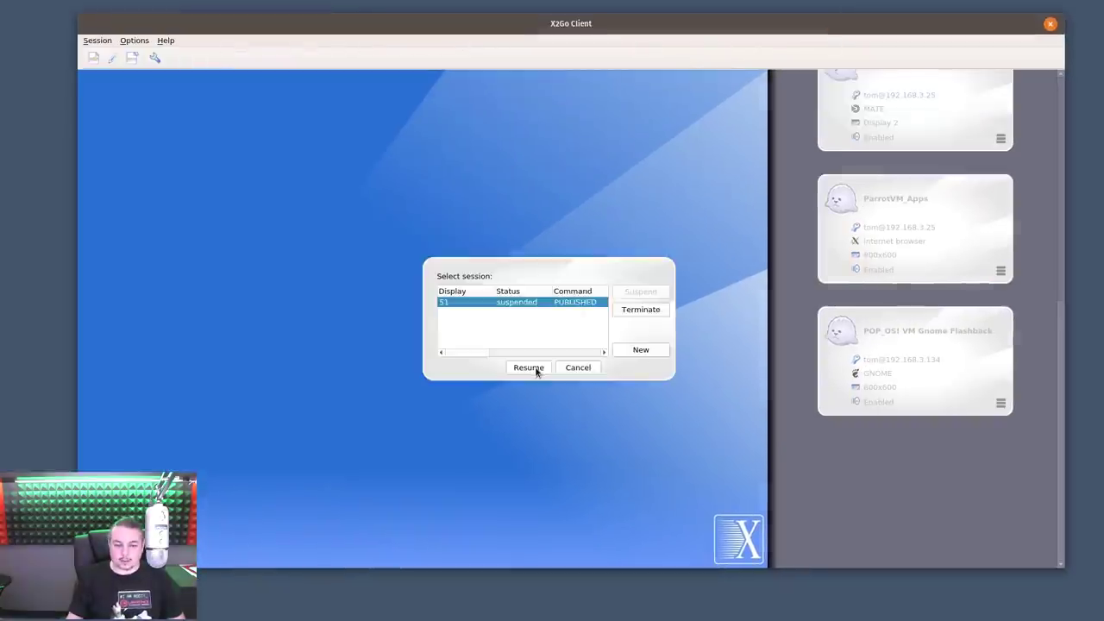
Resume the POP_OS! VM Published Applications session to bring back Kdenlive's running render
click(529, 368)
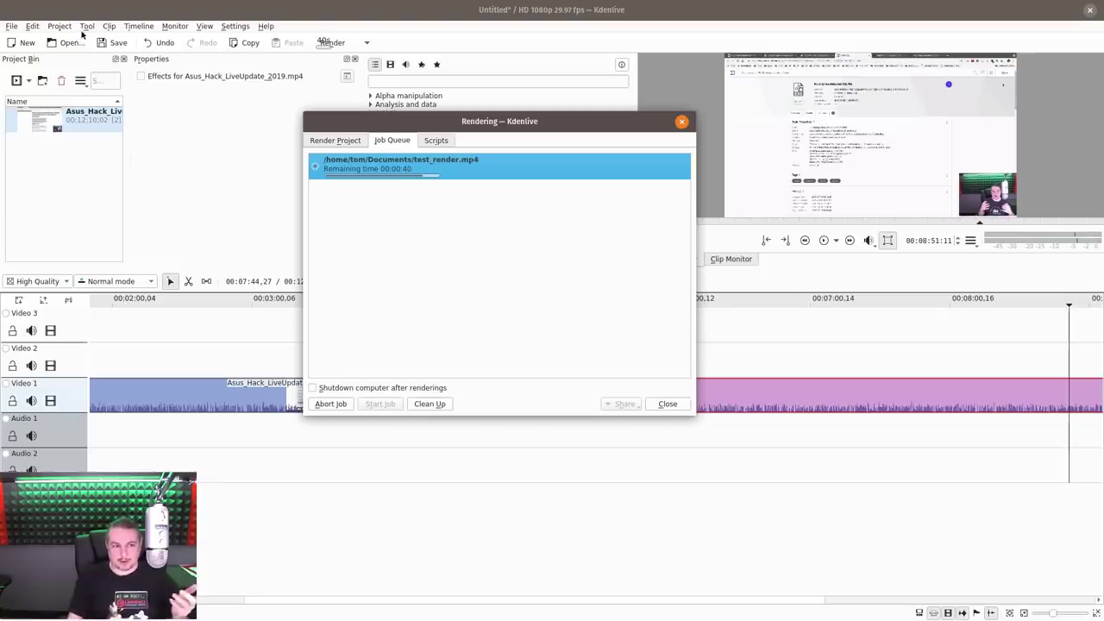
Hide the render window, then browse the open-project dialog to /media/tom and close it
key(Escape)
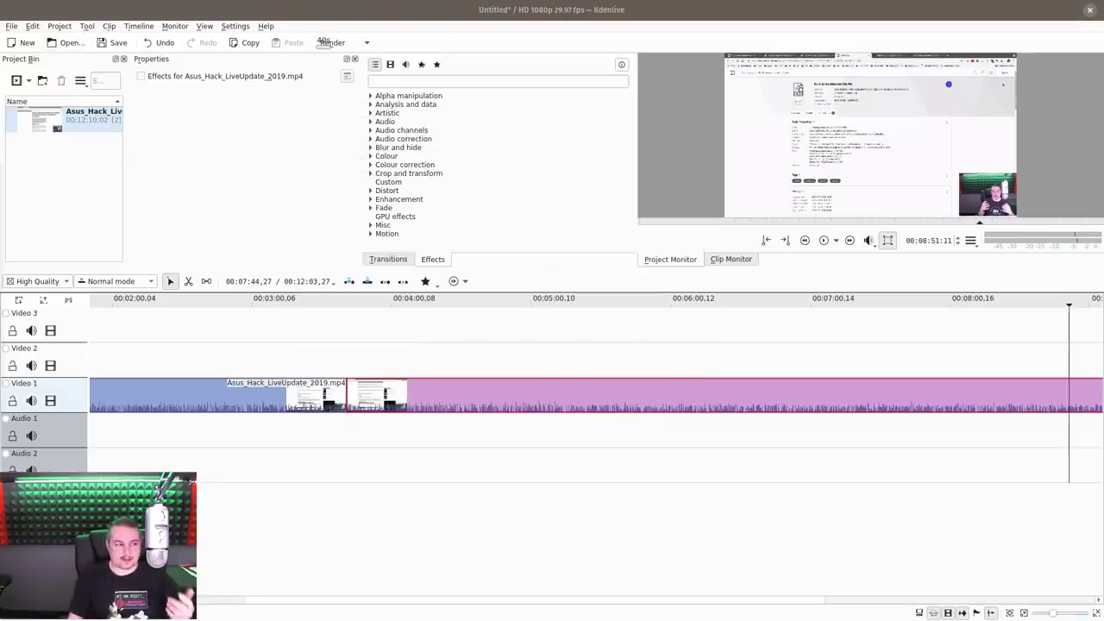
key(ctrl+o)
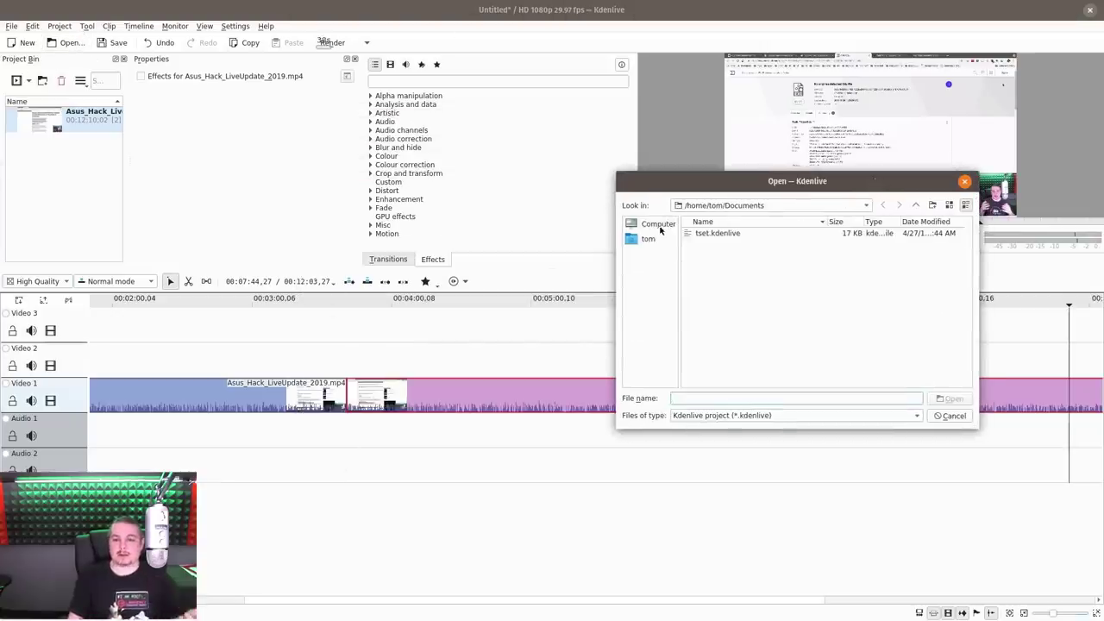
click(659, 226)
double_click(698, 234)
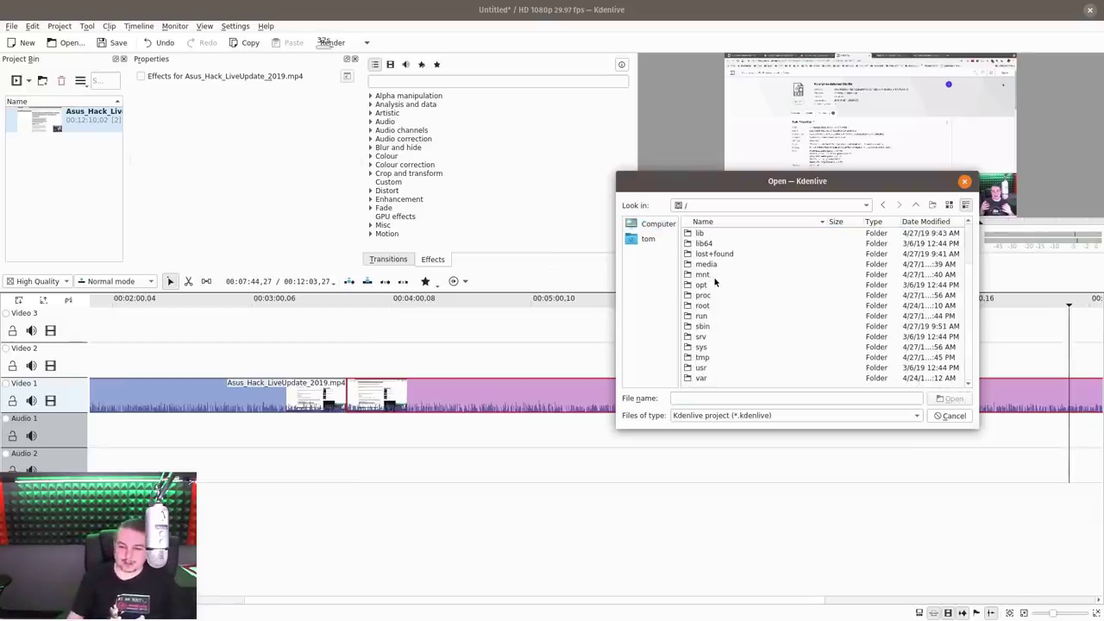
double_click(757, 265)
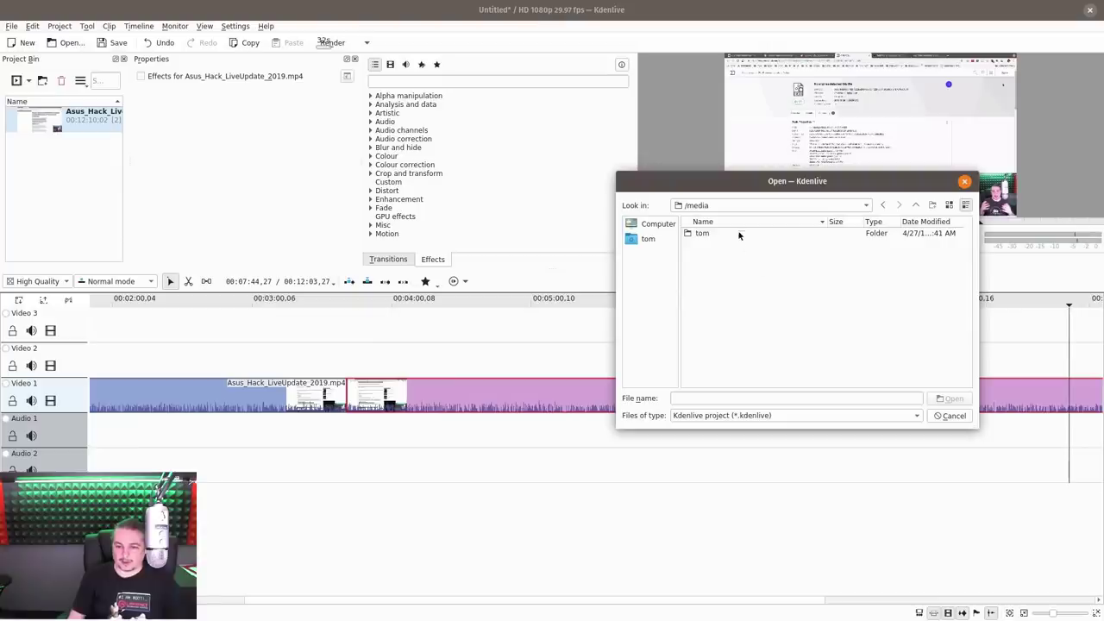
double_click(740, 234)
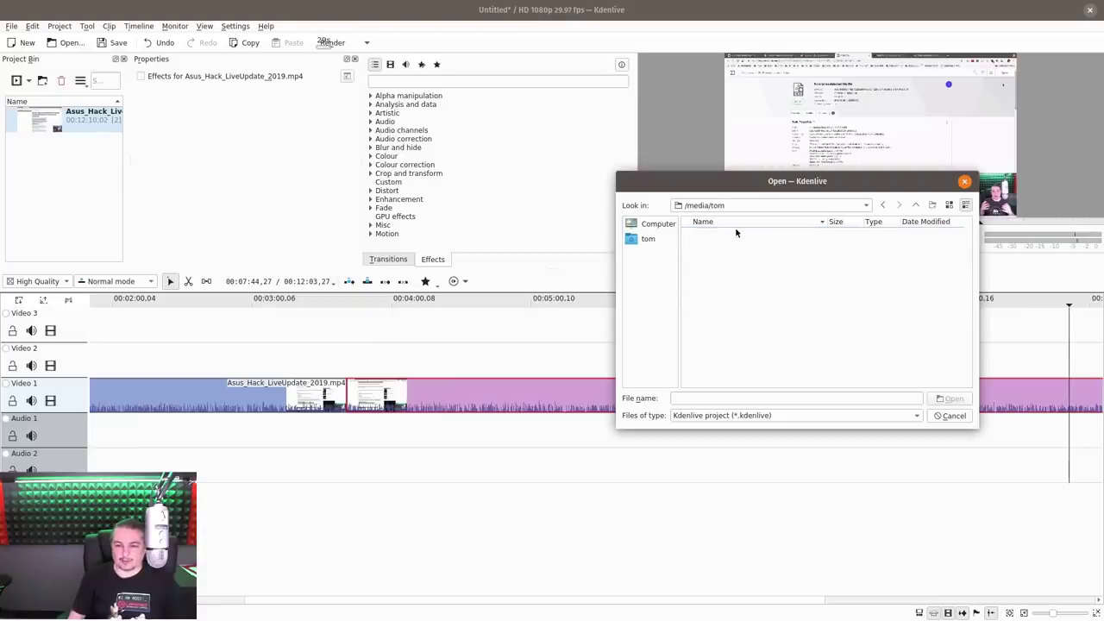
click(965, 181)
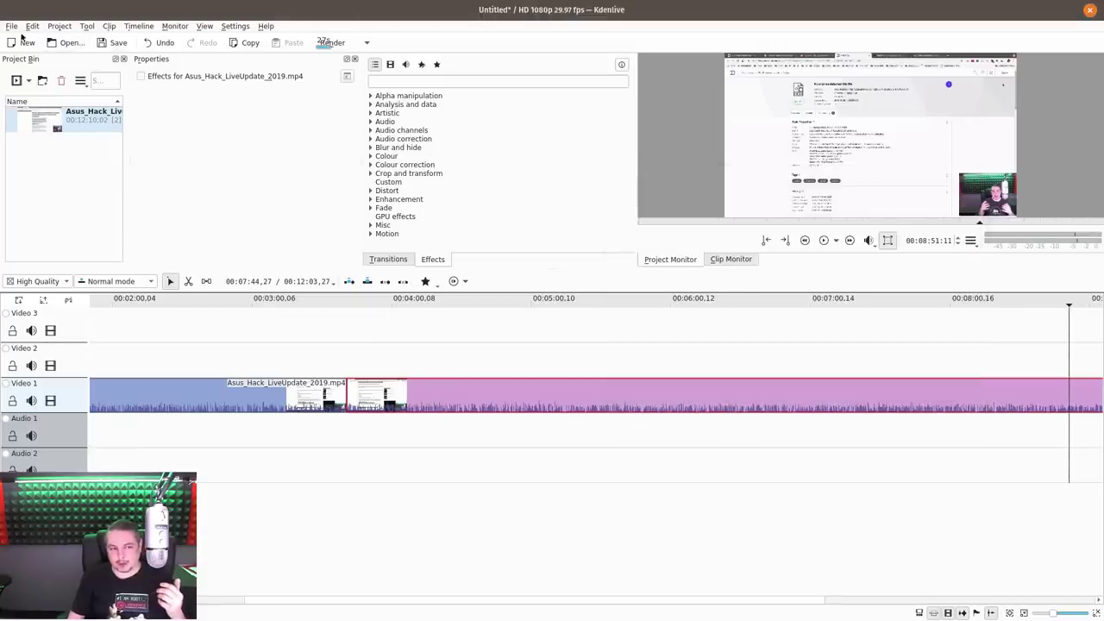
Rearrange the windows, abort the test_render.mp4 render job and close the Rendering dialog
double_click(747, 6)
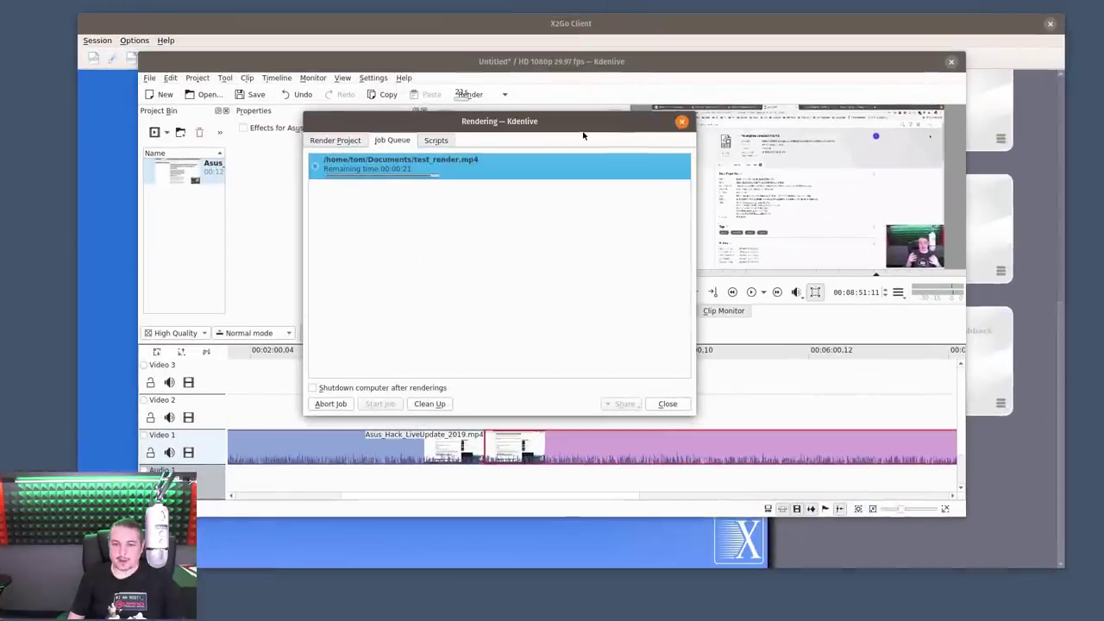
drag(584, 136, 943, 204)
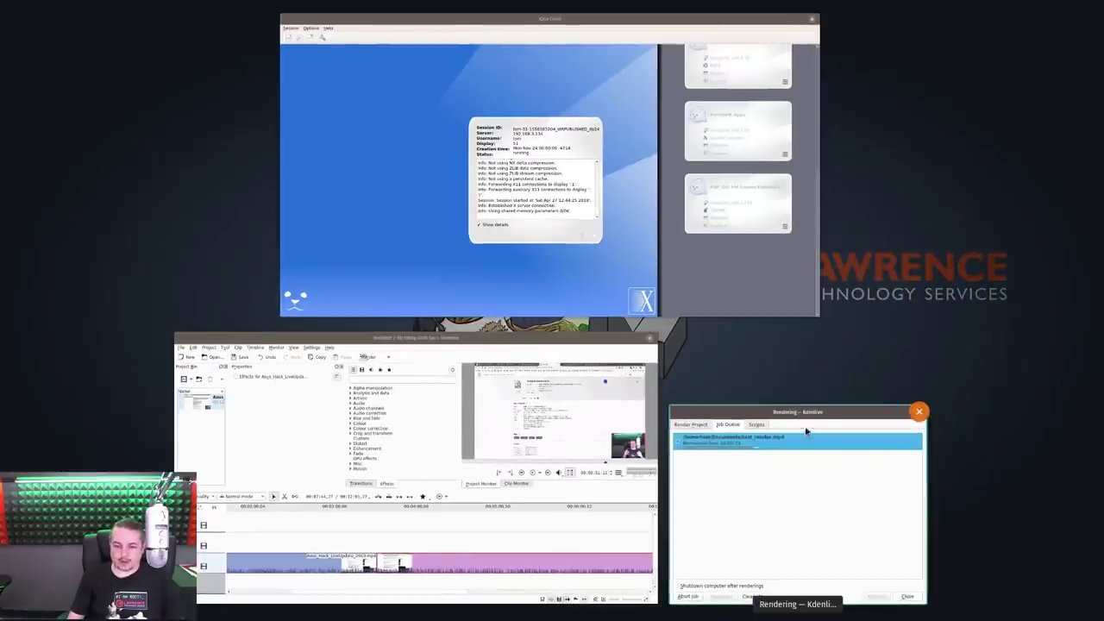
drag(828, 421, 574, 237)
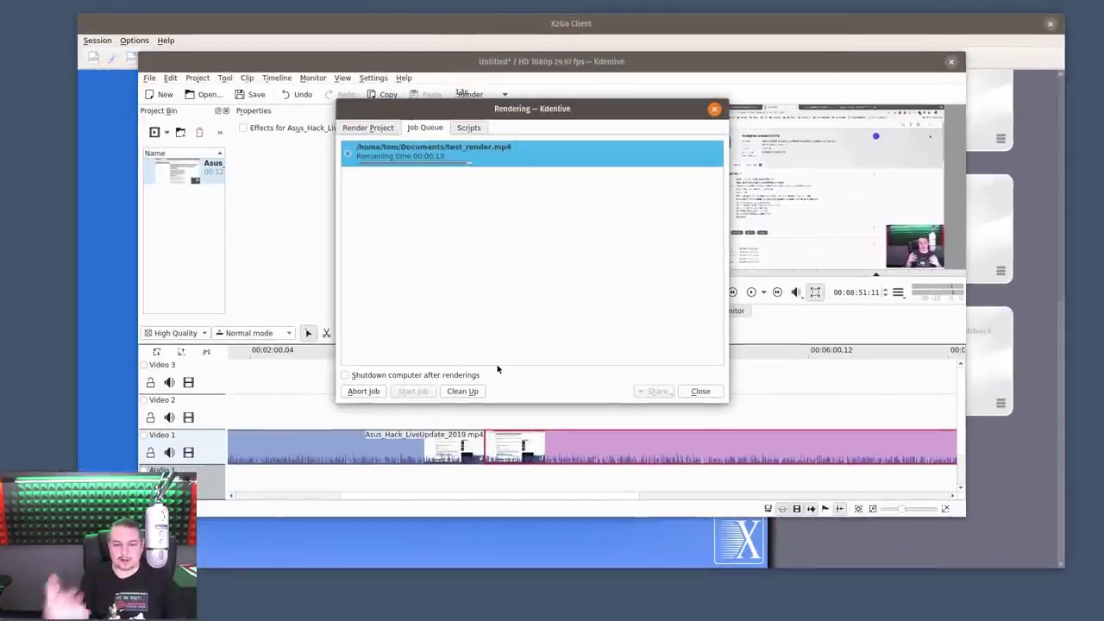
click(363, 390)
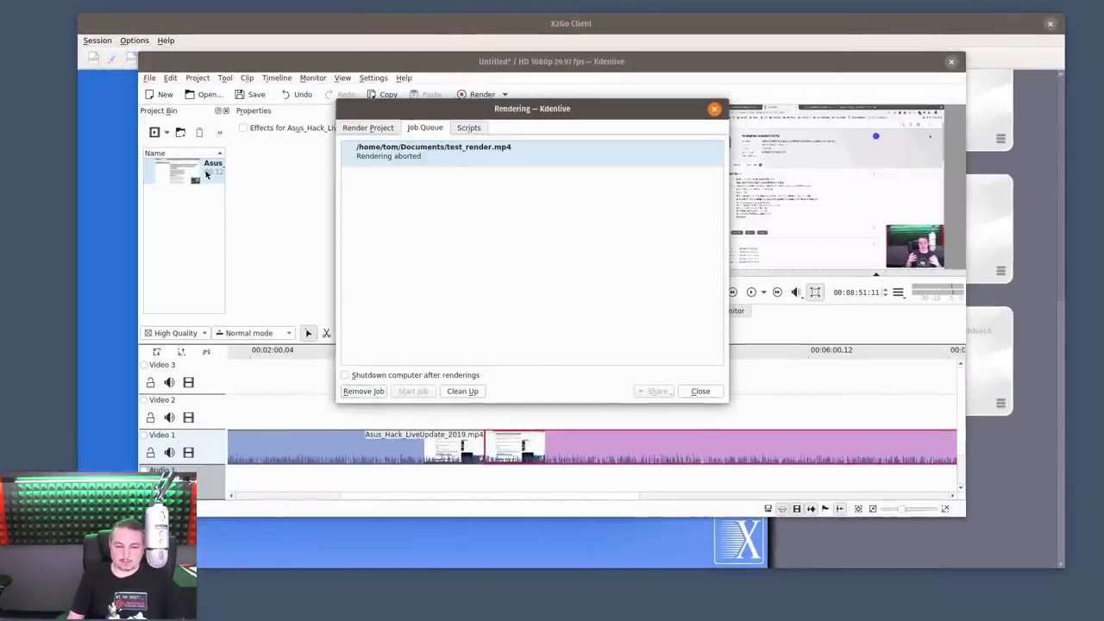
click(705, 394)
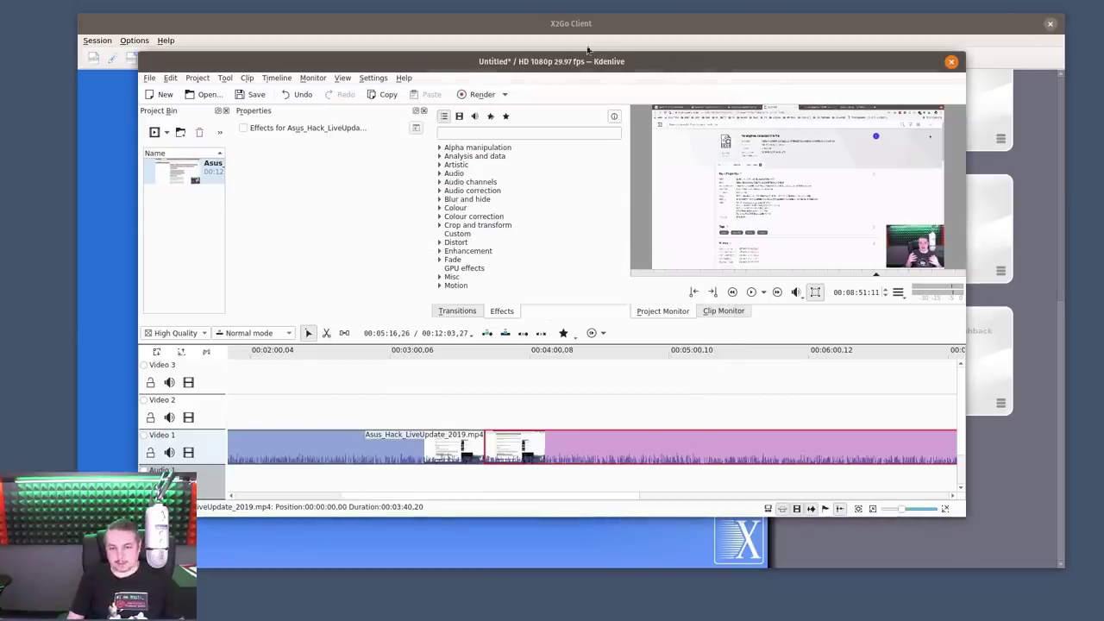
Restore the Kdenlive window and quit it with Ctrl+Q, discarding the untitled project
drag(545, 62, 500, 47)
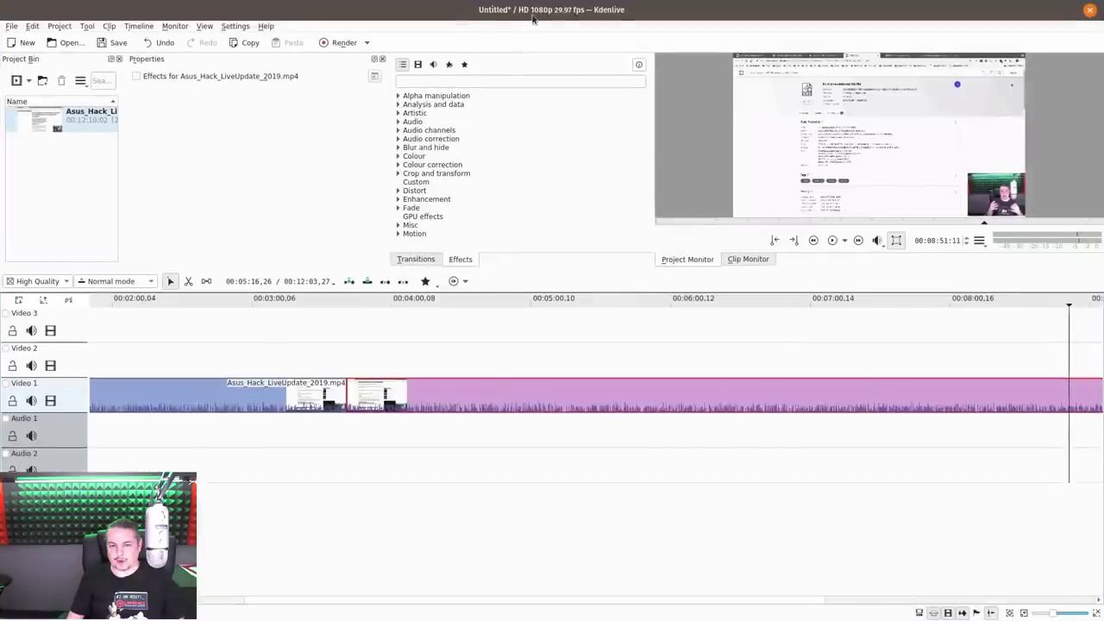
double_click(530, 25)
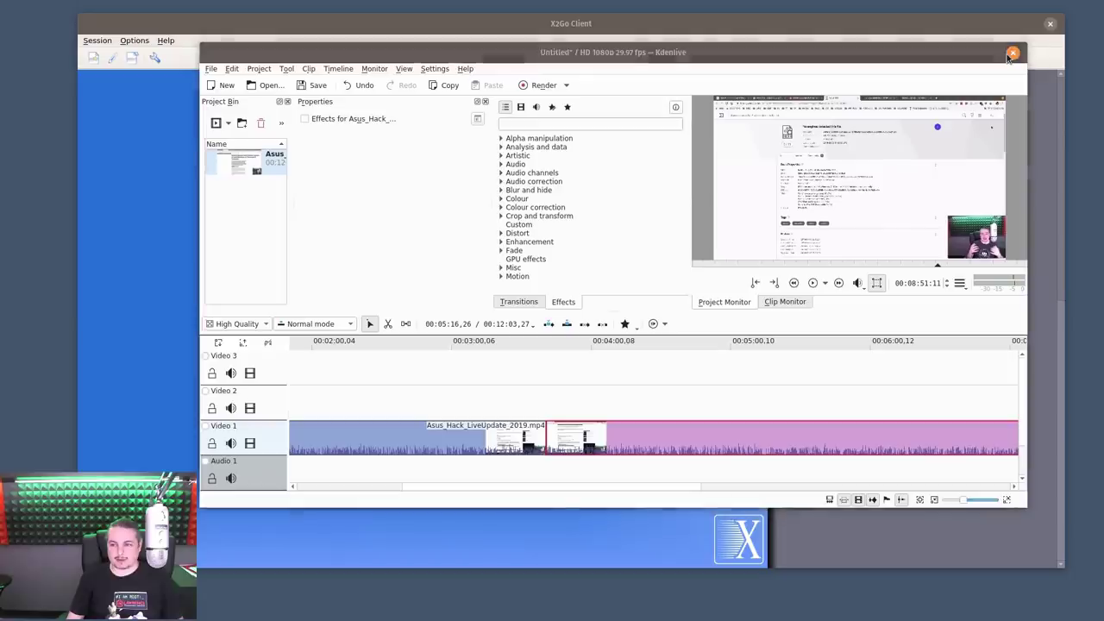
key(ctrl+q)
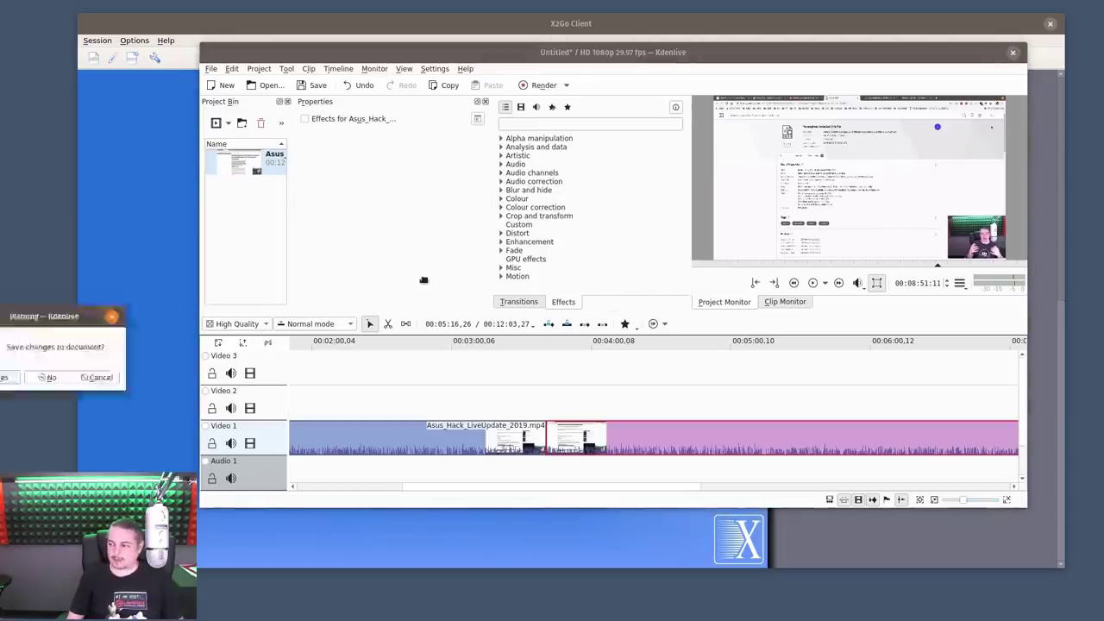
click(604, 285)
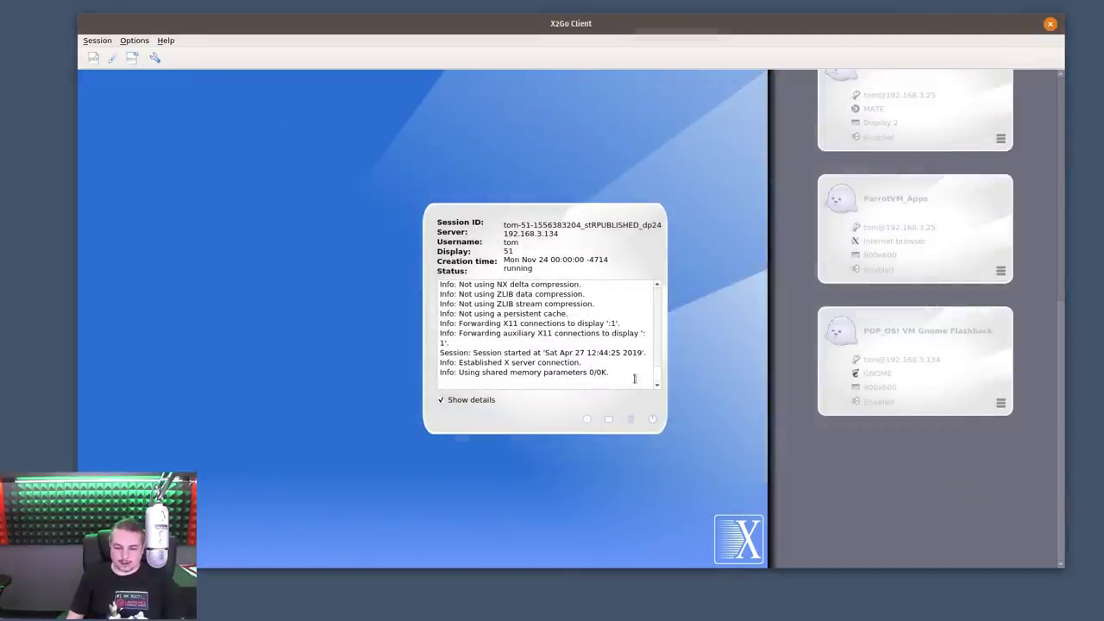
Terminate the published-applications session, confirm it, and dismiss the login prompt
click(651, 420)
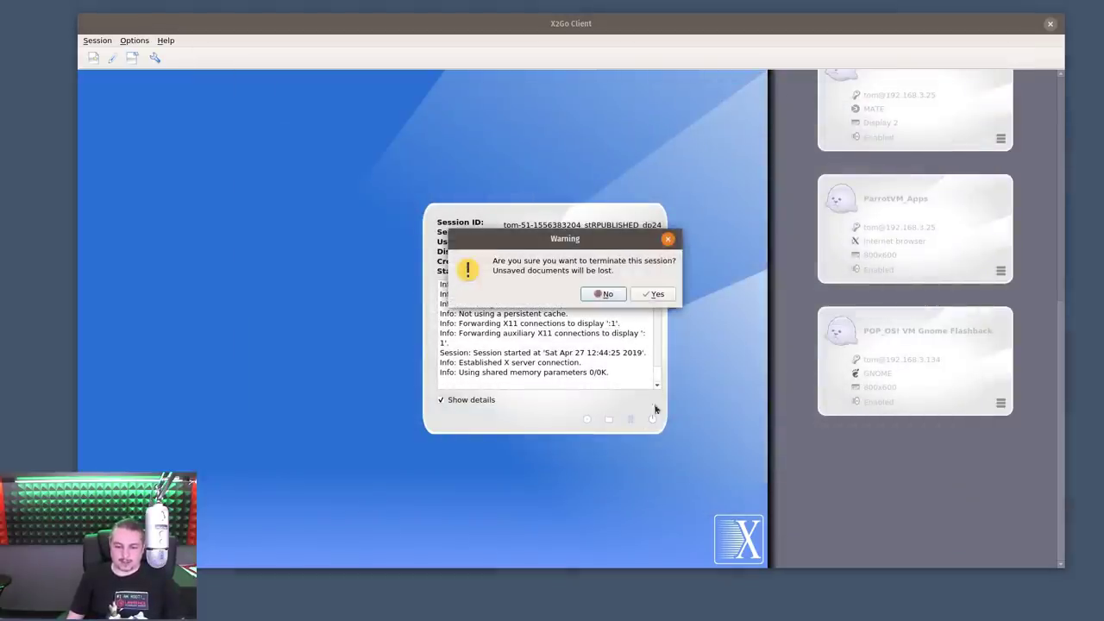
click(644, 298)
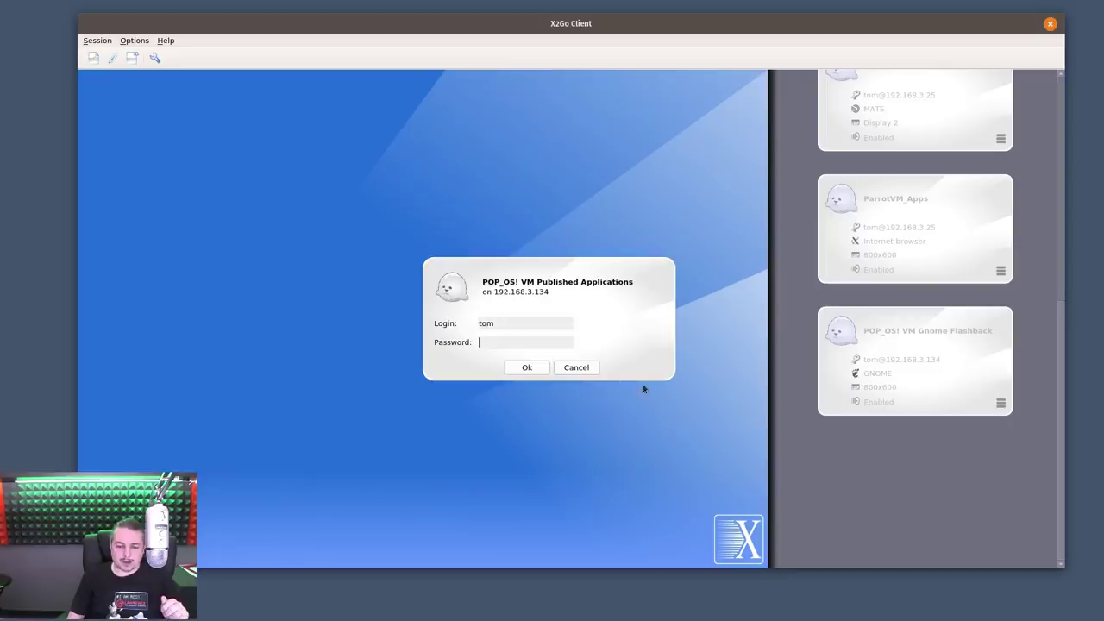
click(580, 370)
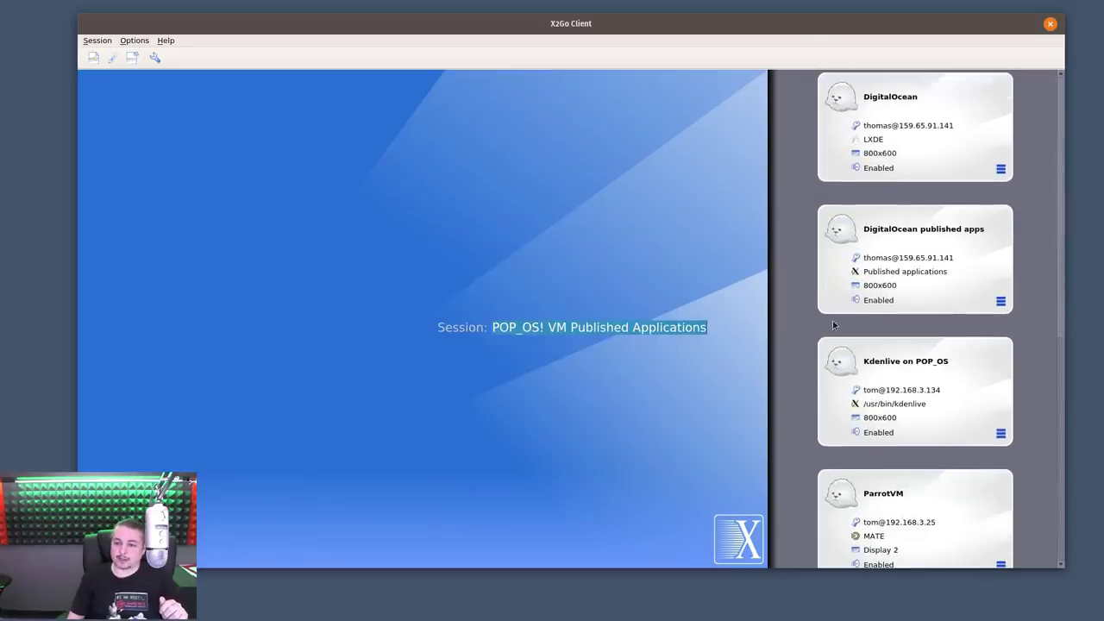
Check and cancel the Kdenlive on POP_OS session settings, then start that session
scroll(1028, 303, down, 1)
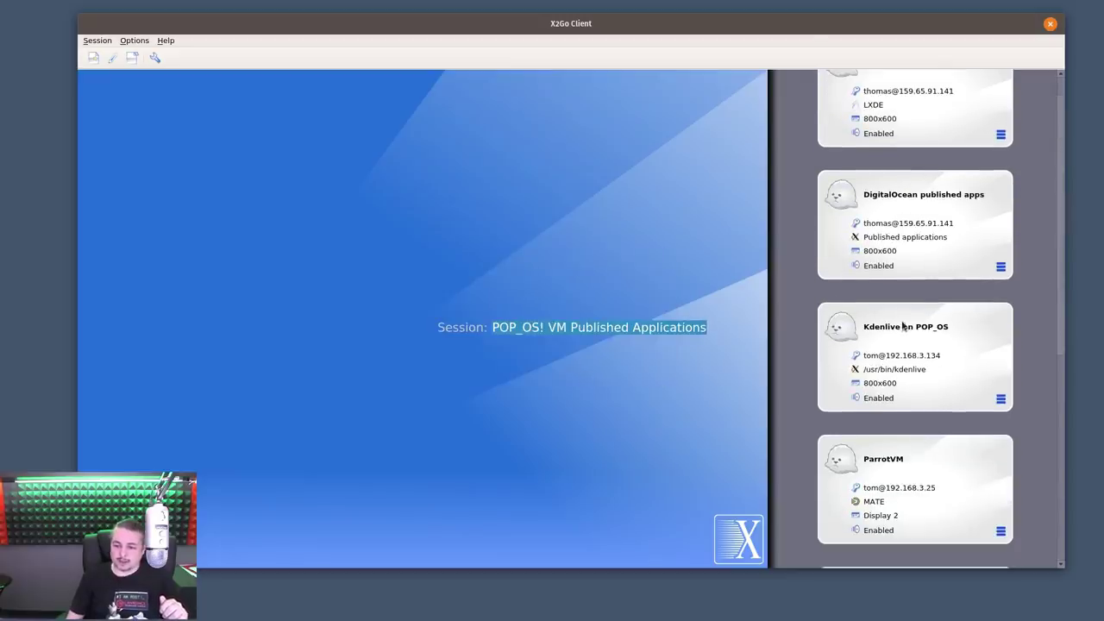
click(1000, 399)
click(1008, 415)
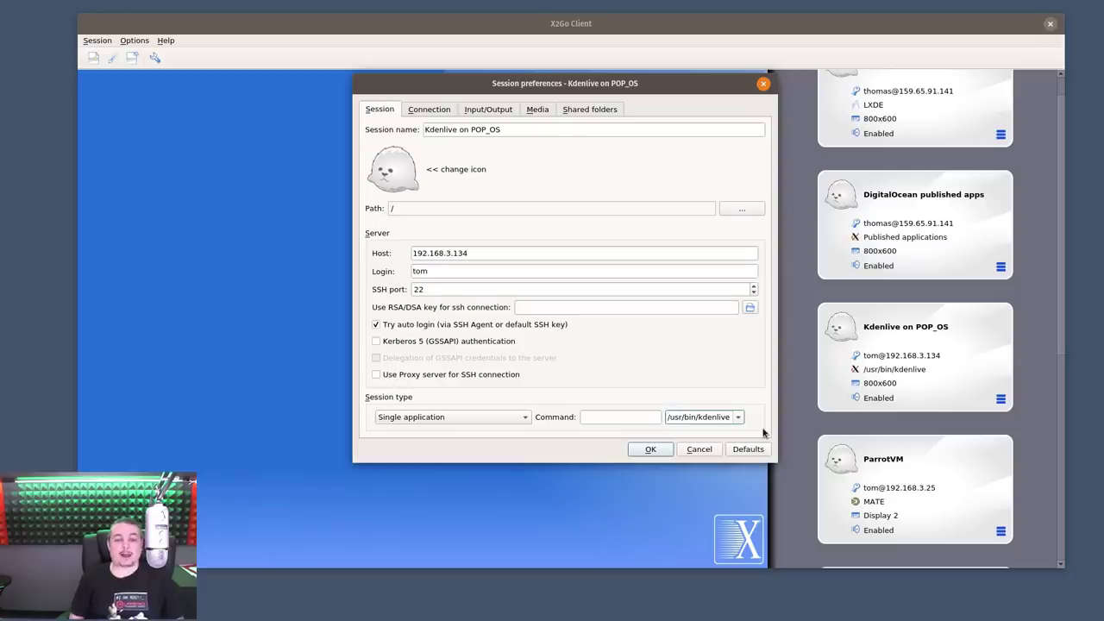
click(699, 449)
scroll(798, 436, up, 1)
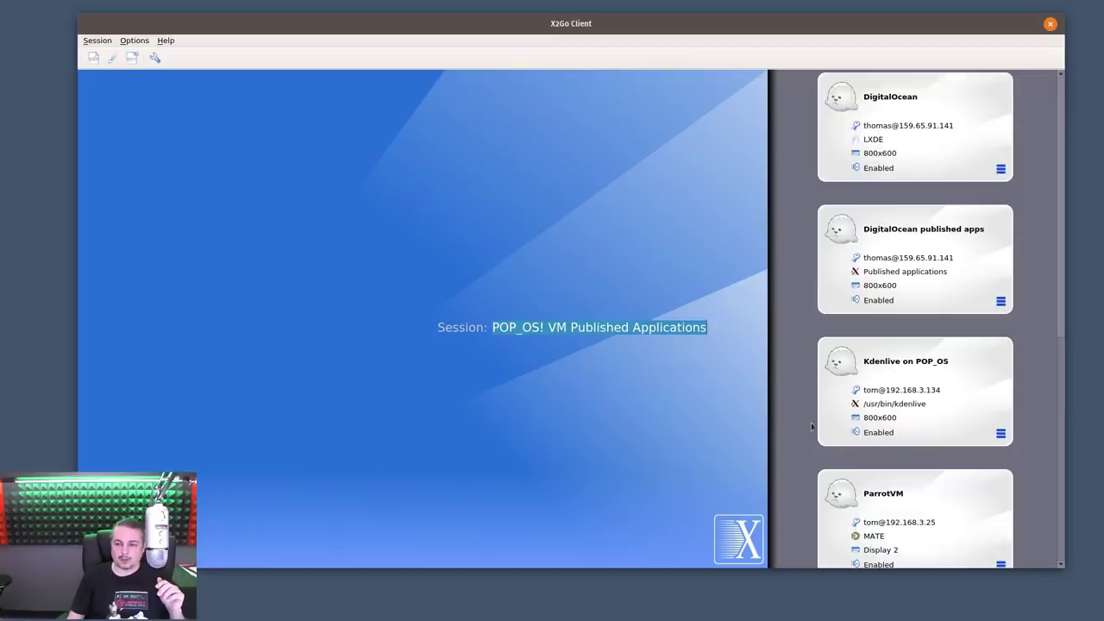
scroll(862, 406, down, 7)
scroll(911, 388, down, 3)
scroll(911, 388, up, 10)
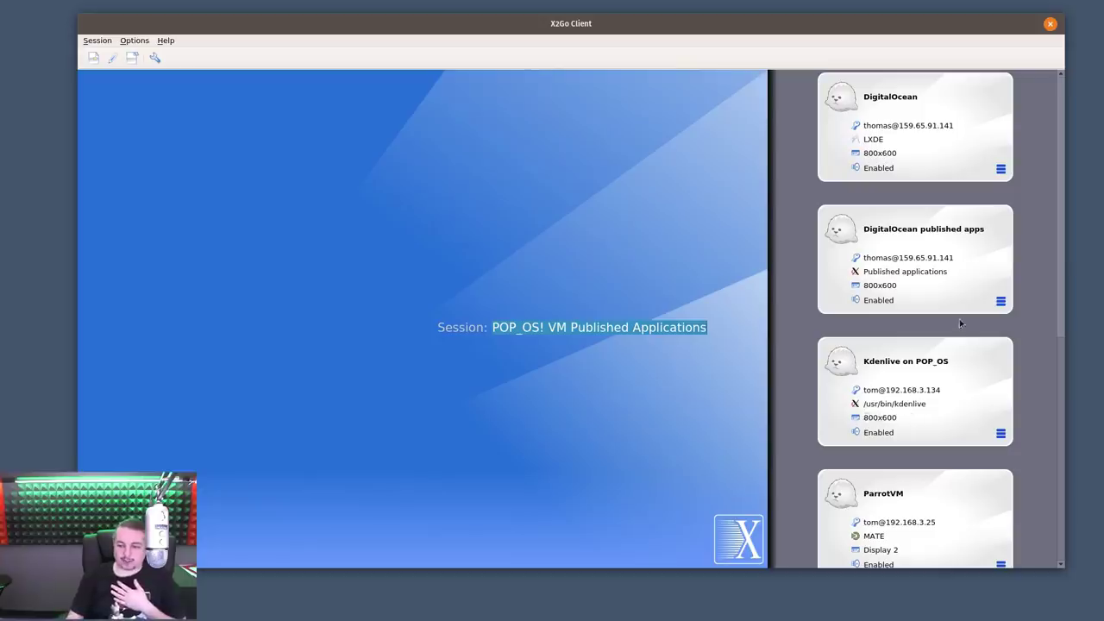
click(946, 366)
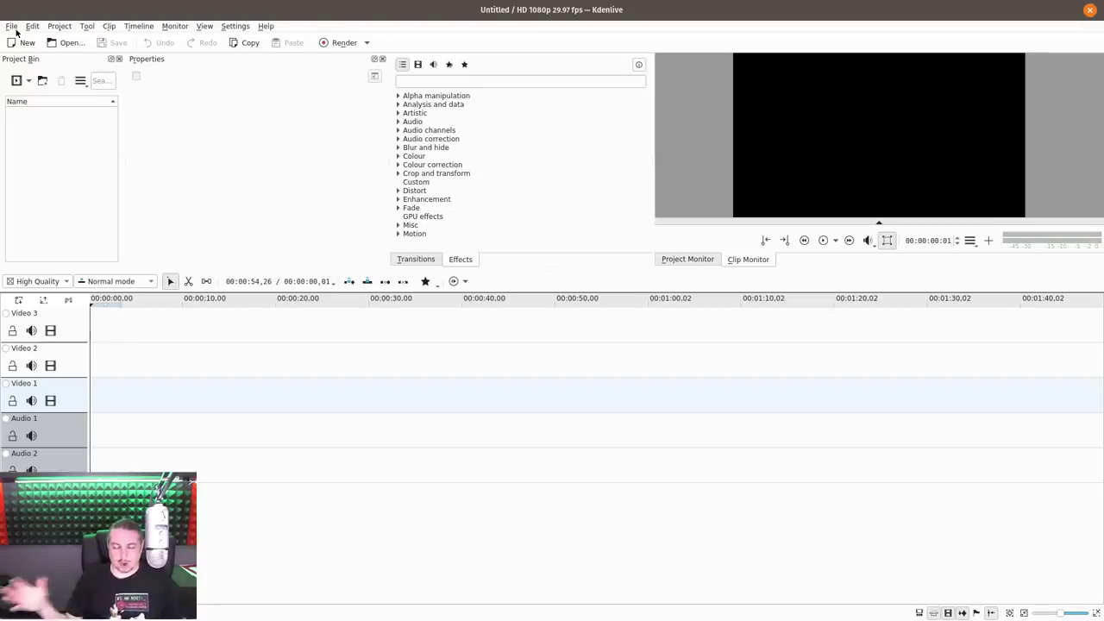
Close the empty remote Kdenlive and terminate the Kdenlive on POP_OS session
double_click(392, 12)
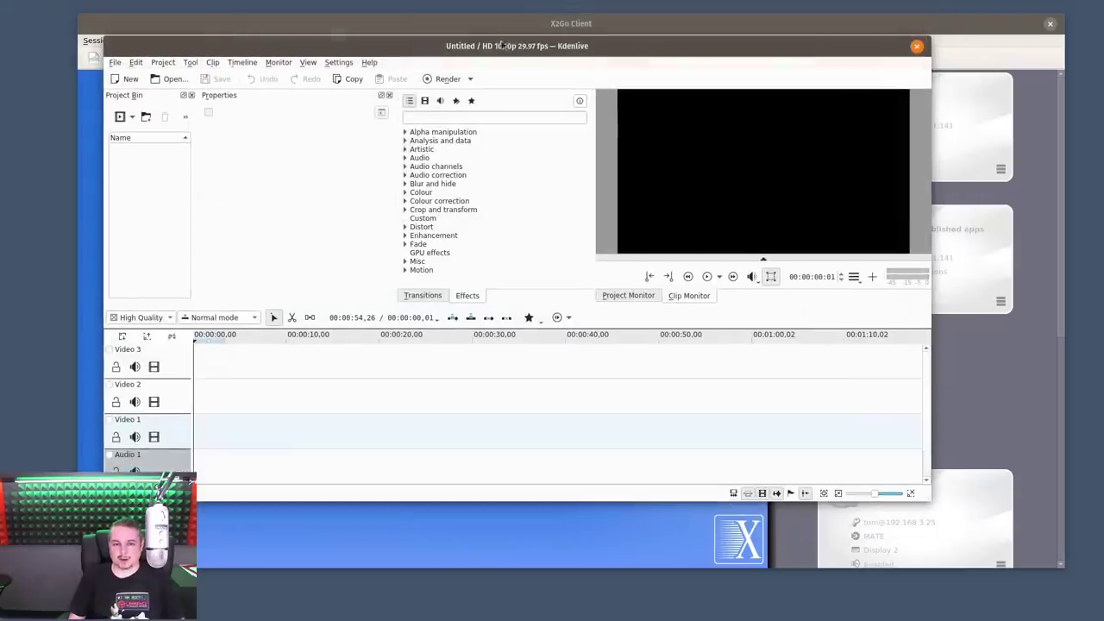
click(917, 47)
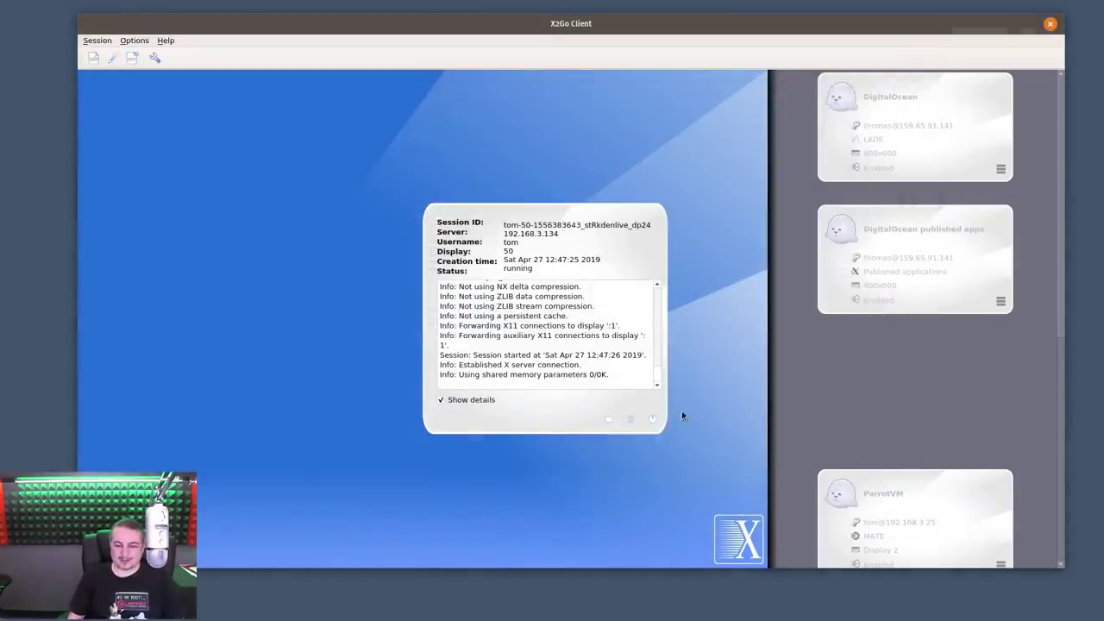
click(652, 419)
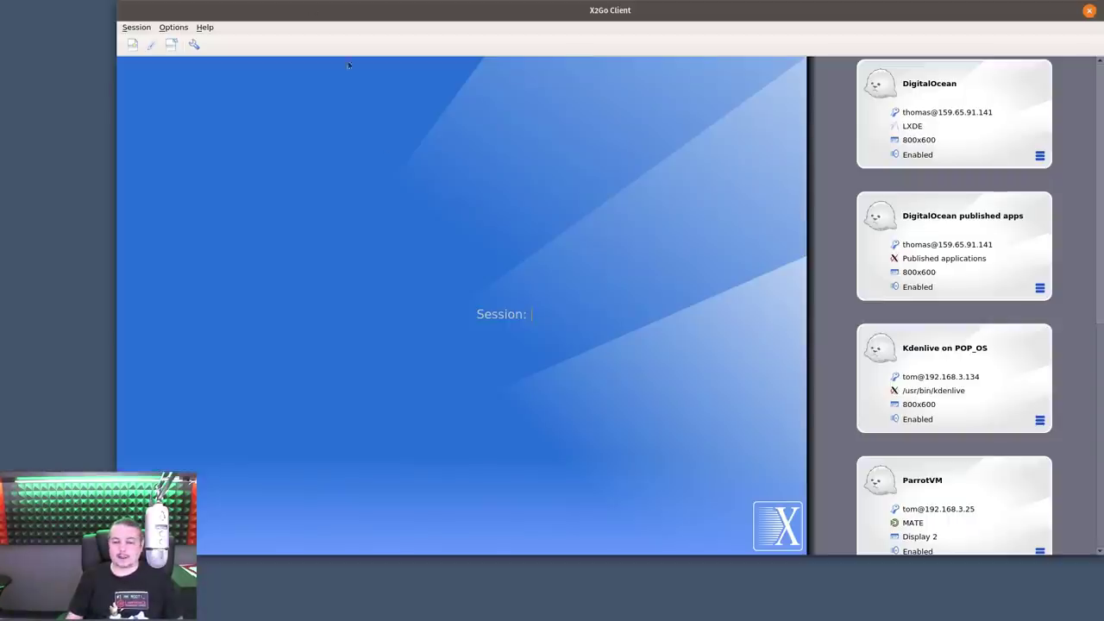
Start the DigitalOcean LXDE session, opening and dismissing the Share Folders dialog
click(941, 88)
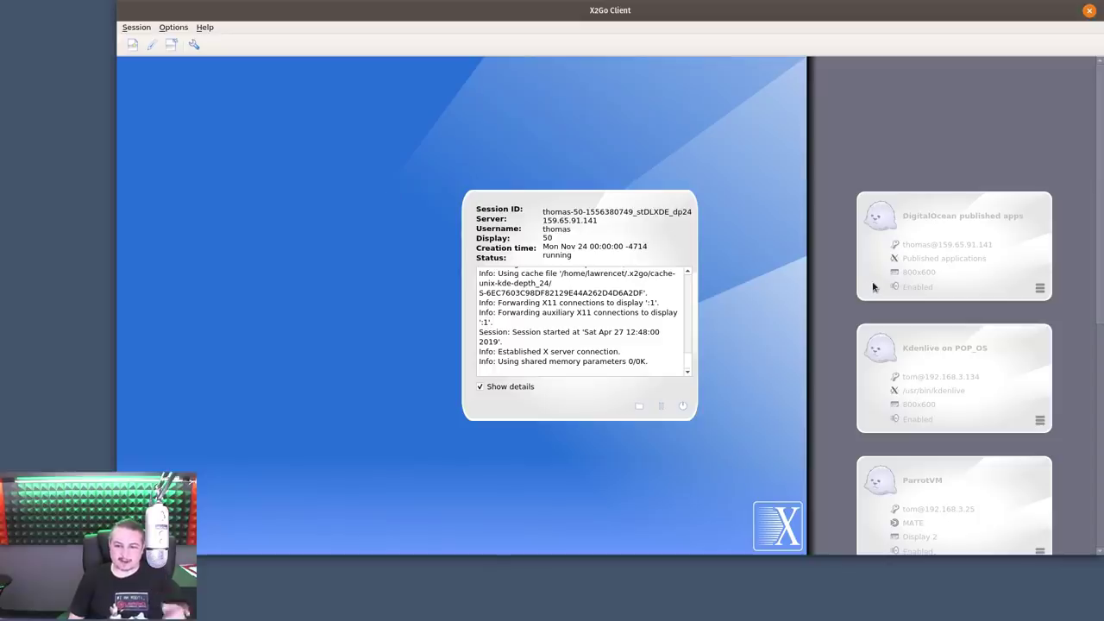
scroll(596, 338, down, 1)
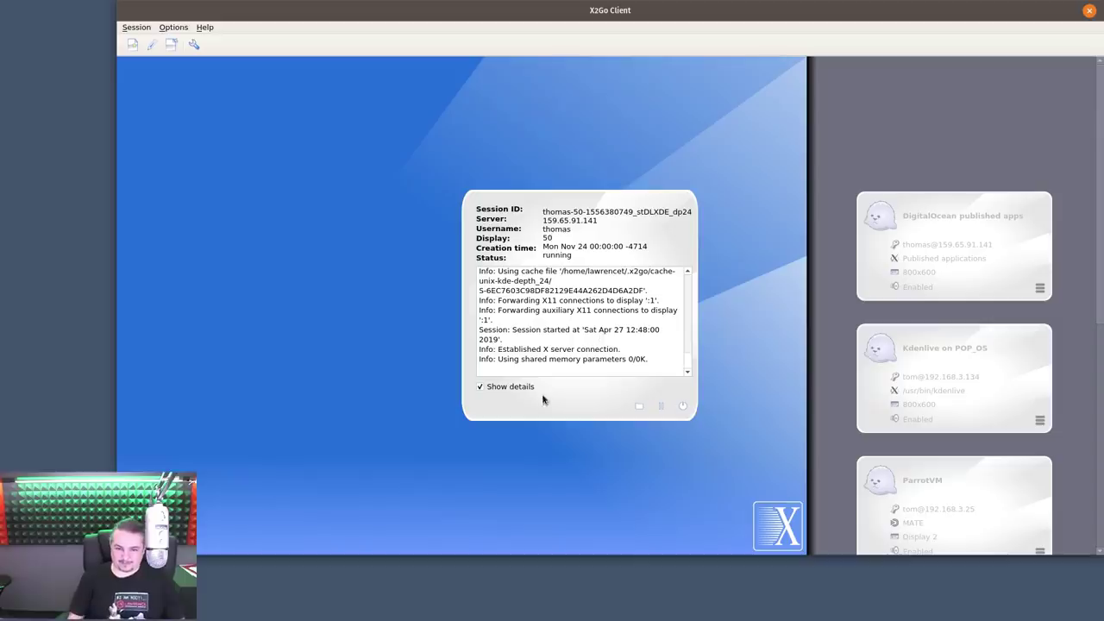
click(639, 406)
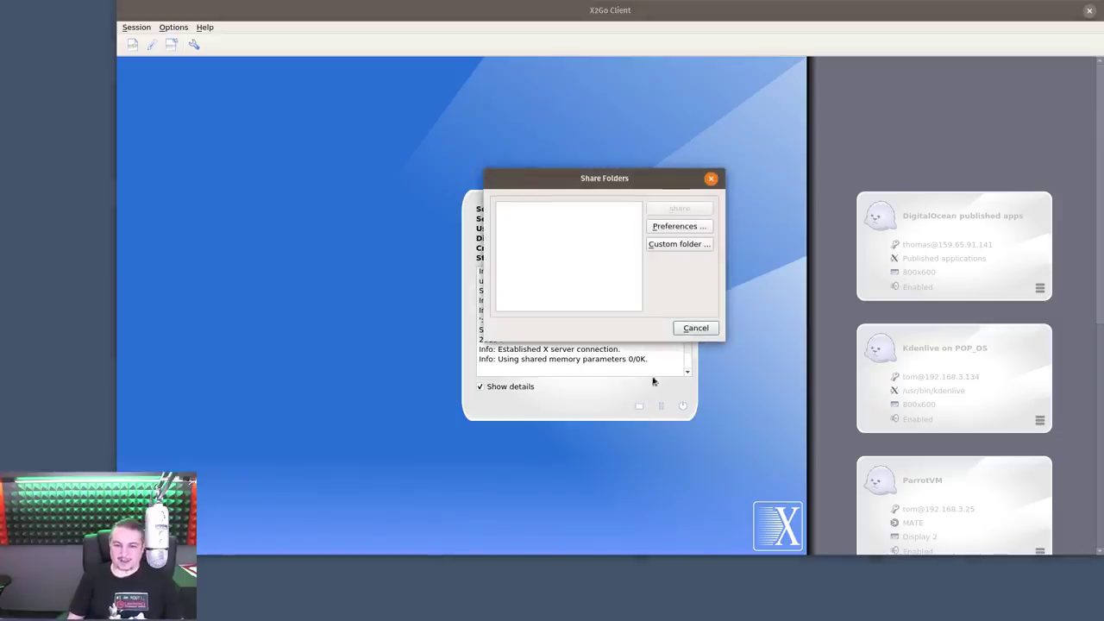
click(709, 178)
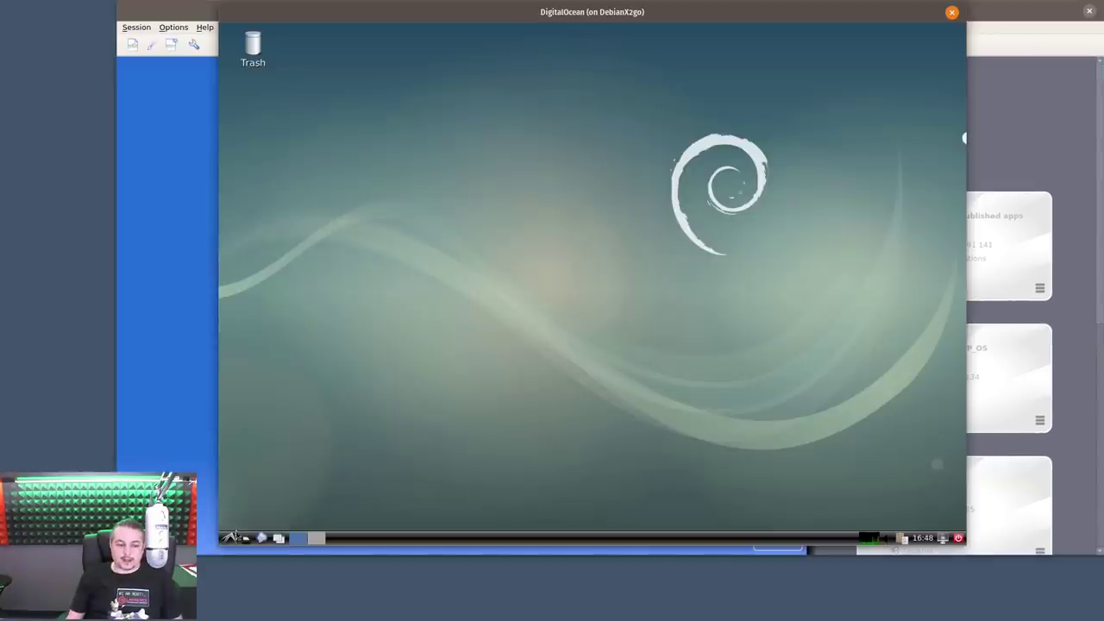
Launch Firefox ESR from the LXDE menu, load ifconfig.me showing 159.65.91.141, and open a new tab
click(229, 536)
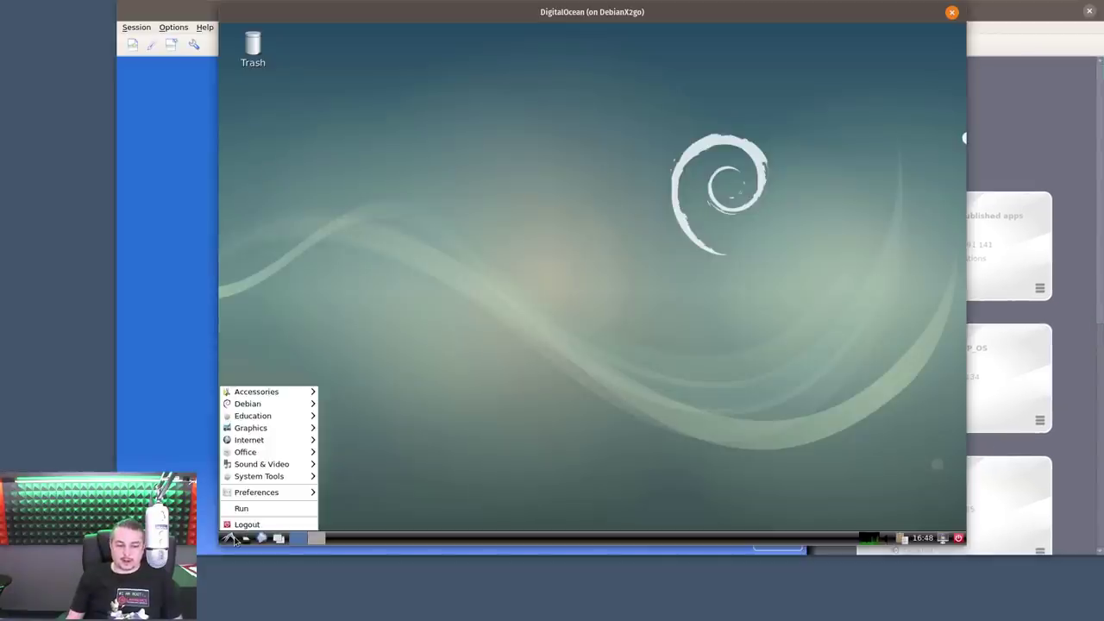
mouse_move(277, 440)
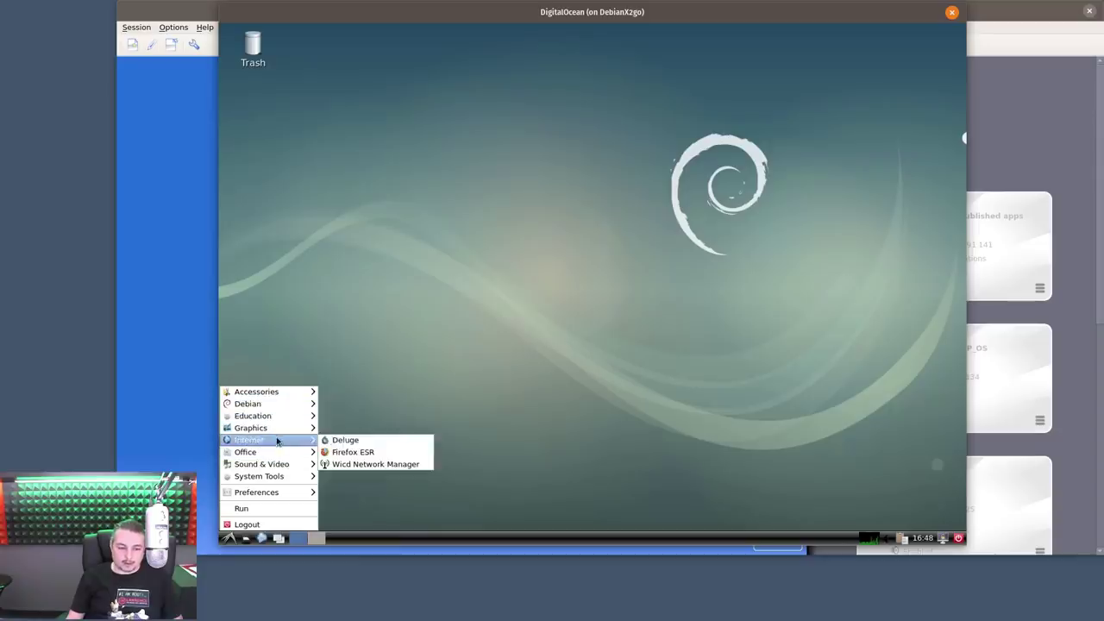
click(369, 451)
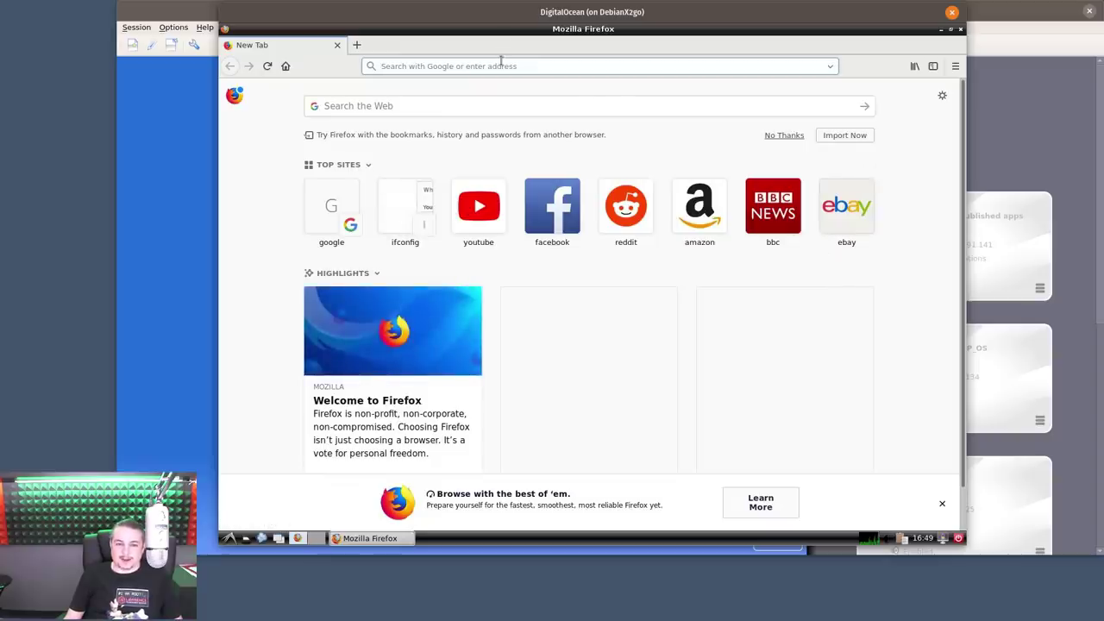
text(ifconfig.me/)
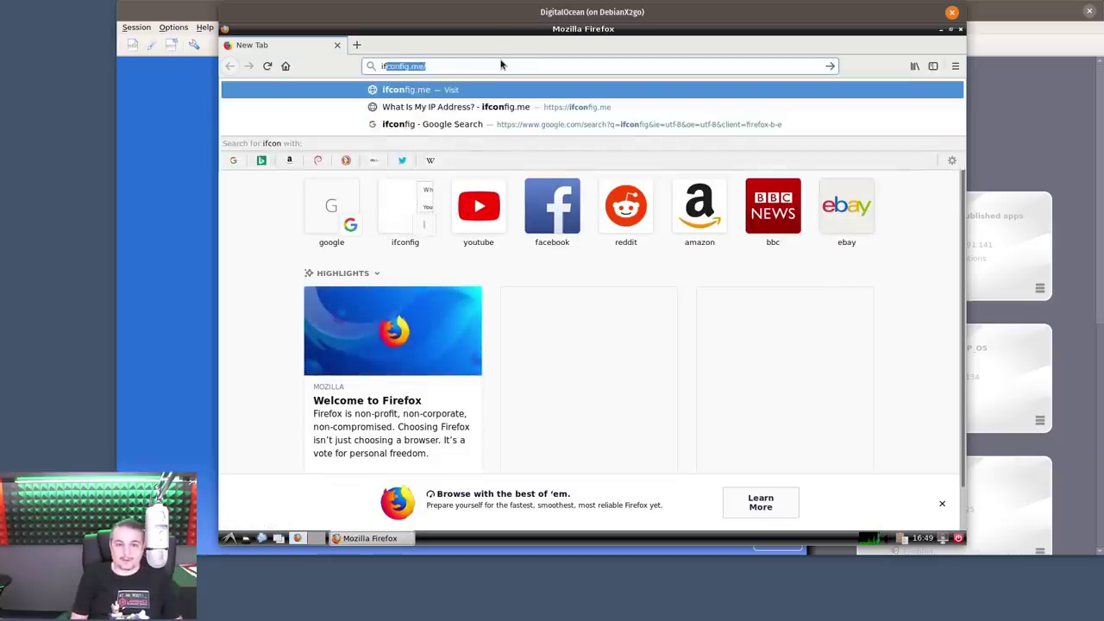
key(Return)
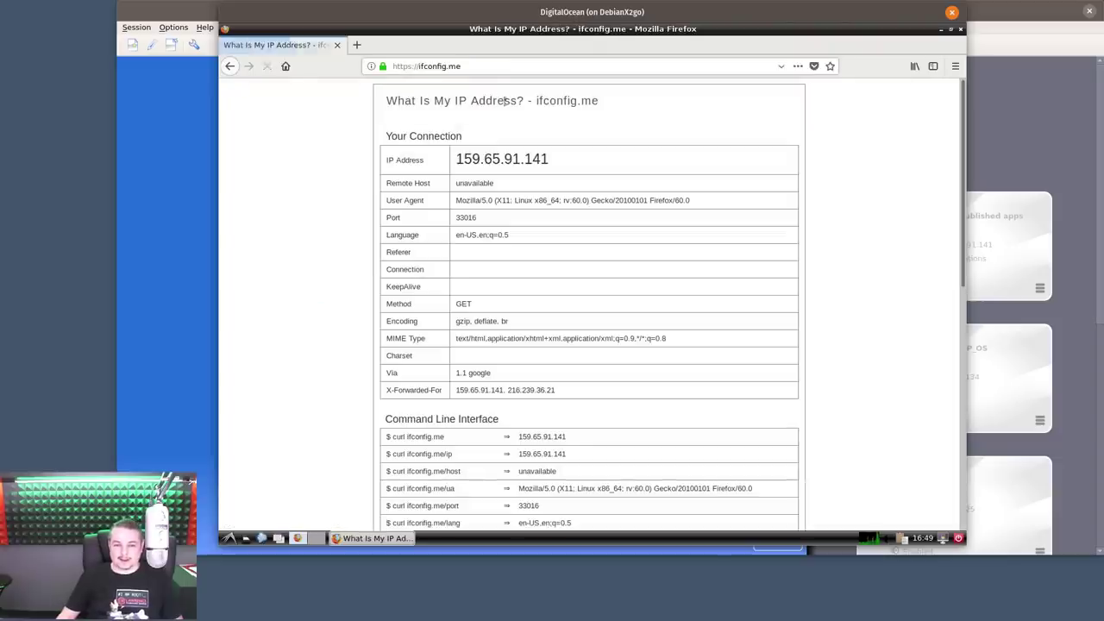
double_click(491, 159)
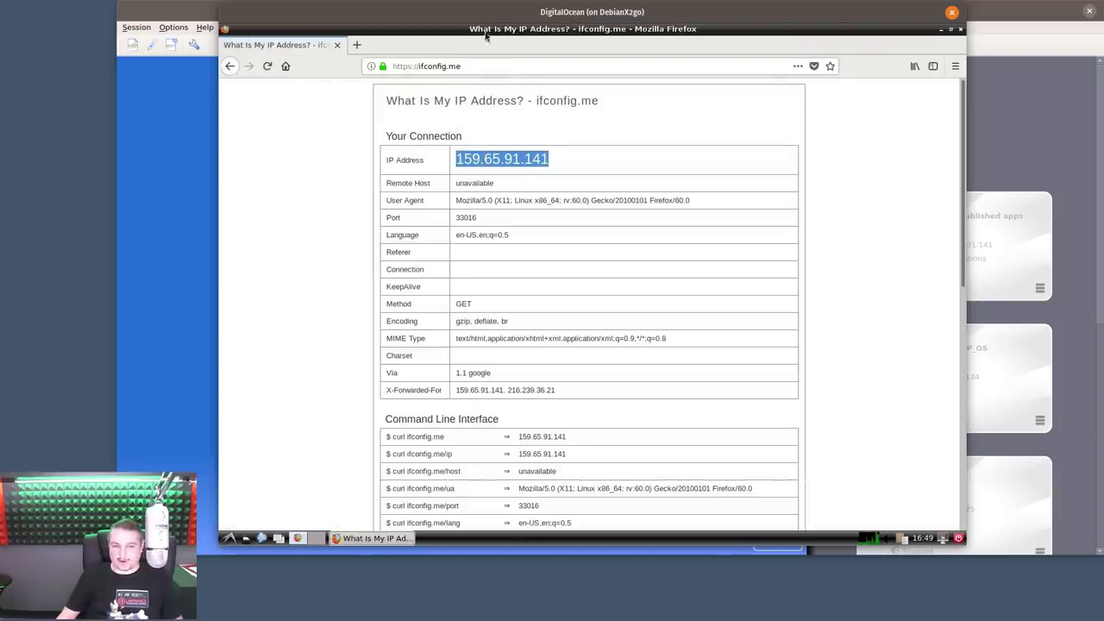
click(356, 47)
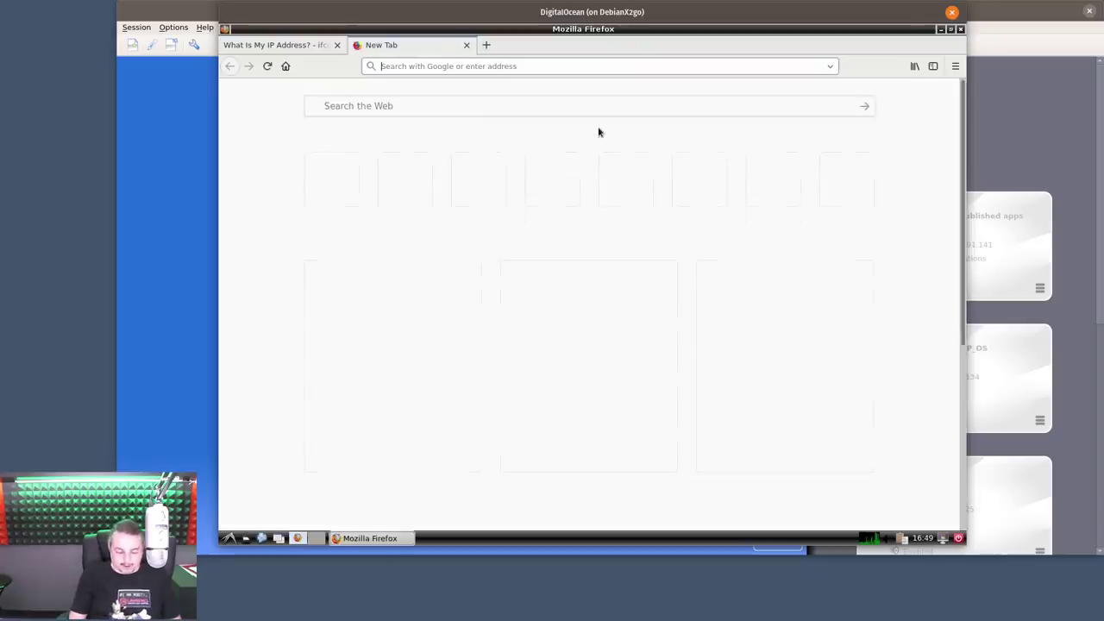
Open YouTube in the new tab, scroll through it, then close the tab and quit Firefox
text(you)
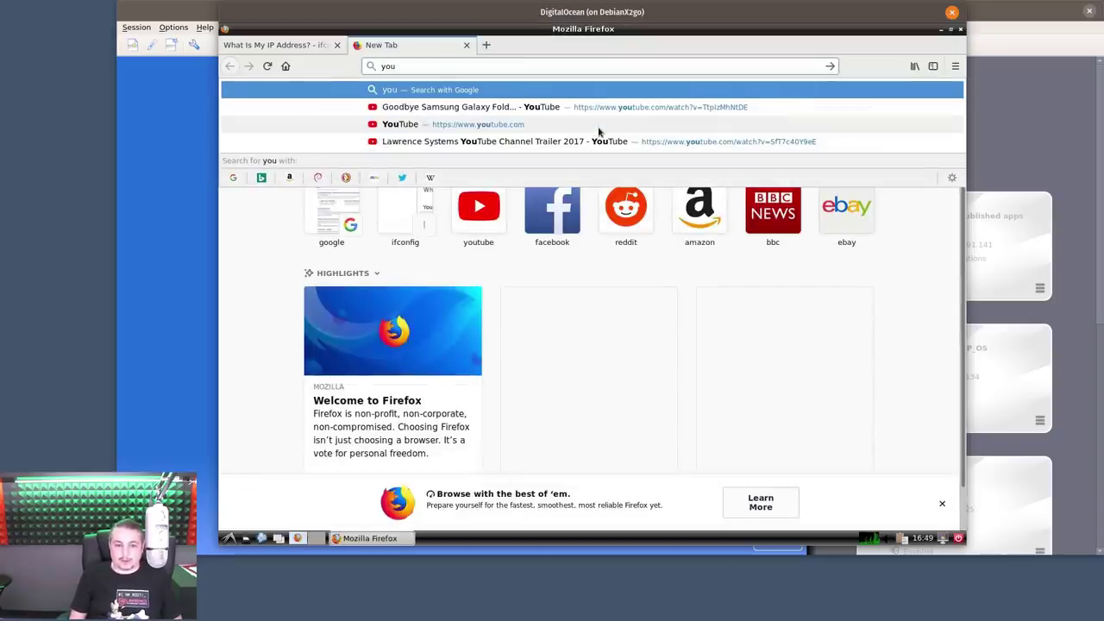
click(480, 219)
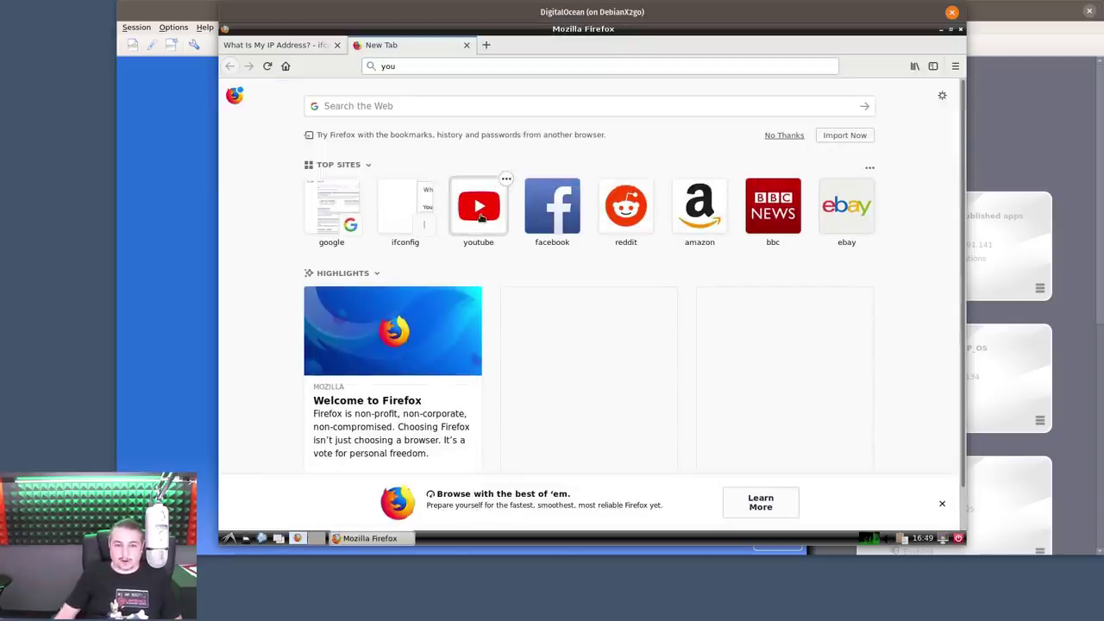
click(480, 218)
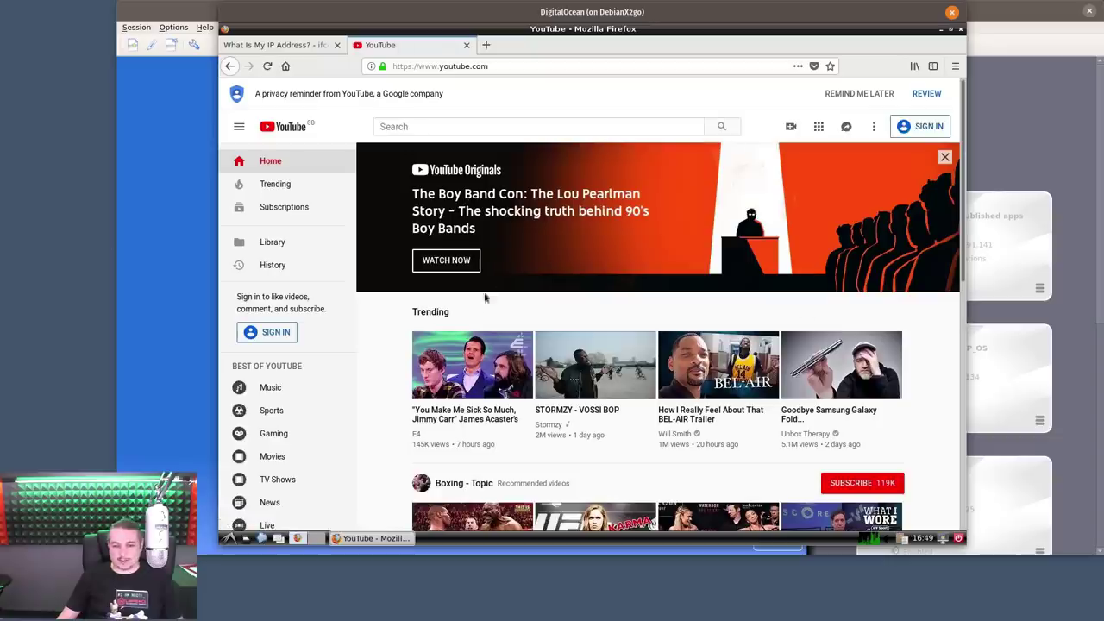
scroll(694, 346, down, 2)
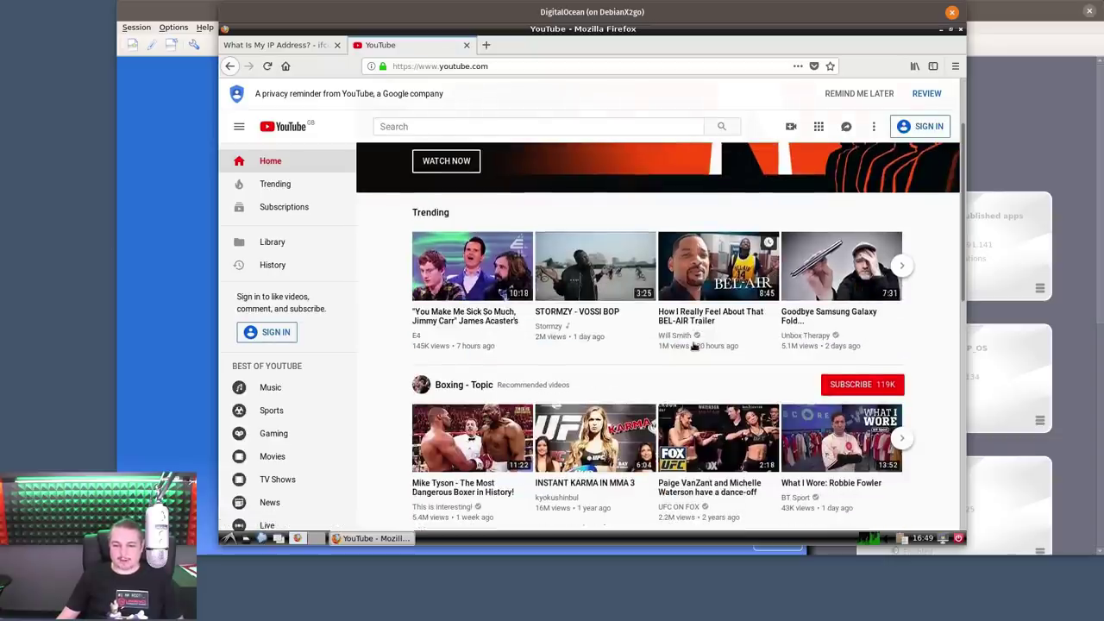
scroll(694, 346, down, 1)
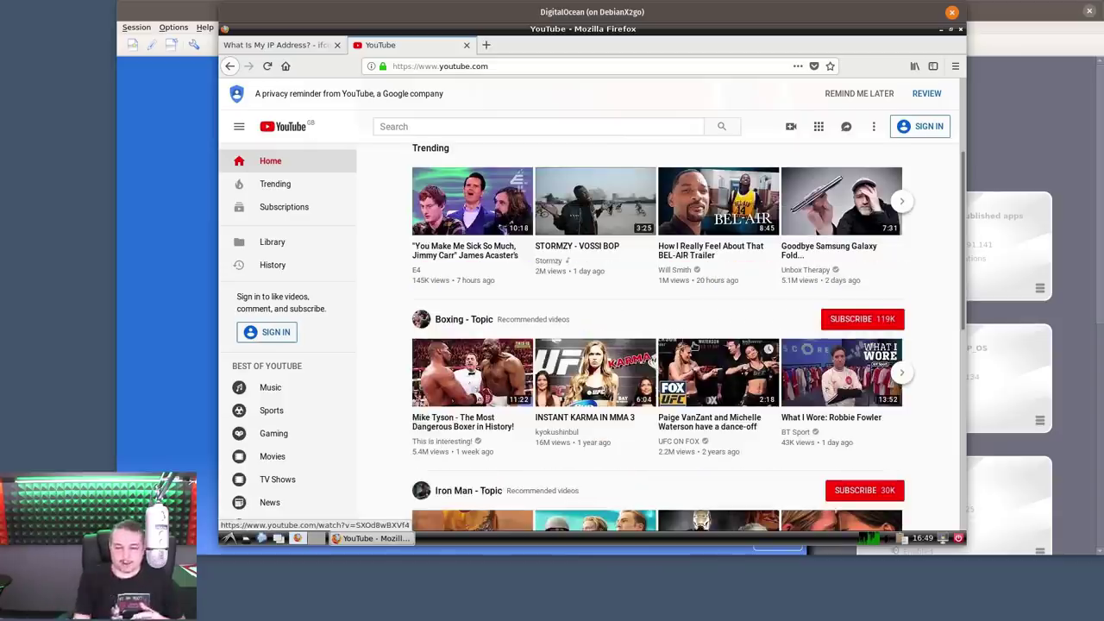
click(467, 45)
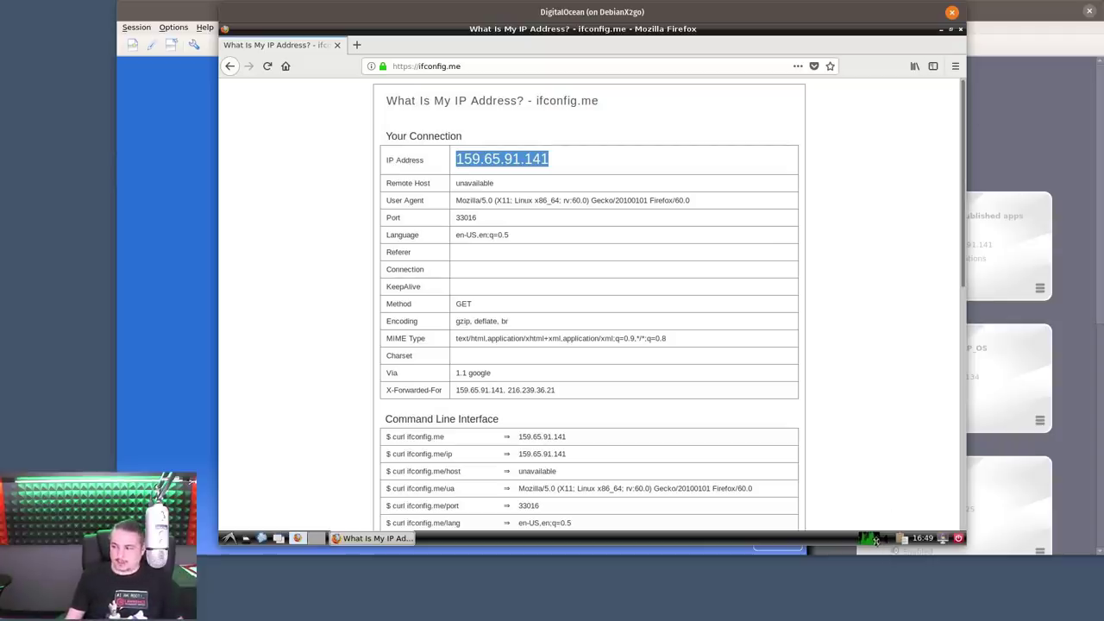
click(960, 29)
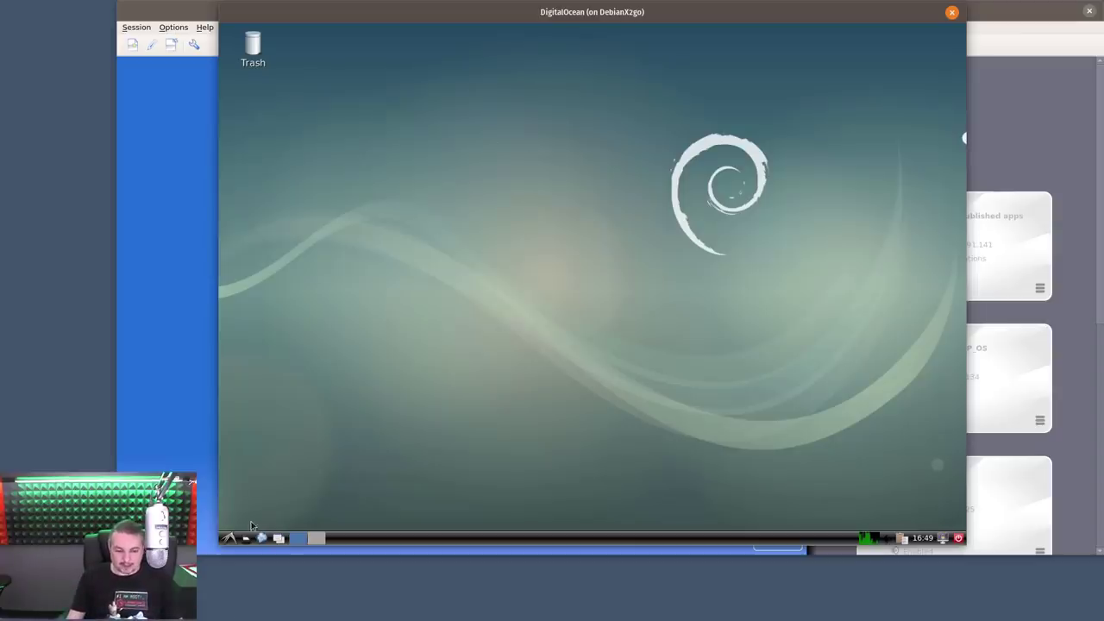
Launch LibreOffice Calc and enter 'wergwerg' and 'werg' test text down column F from F13
click(229, 537)
mouse_move(285, 452)
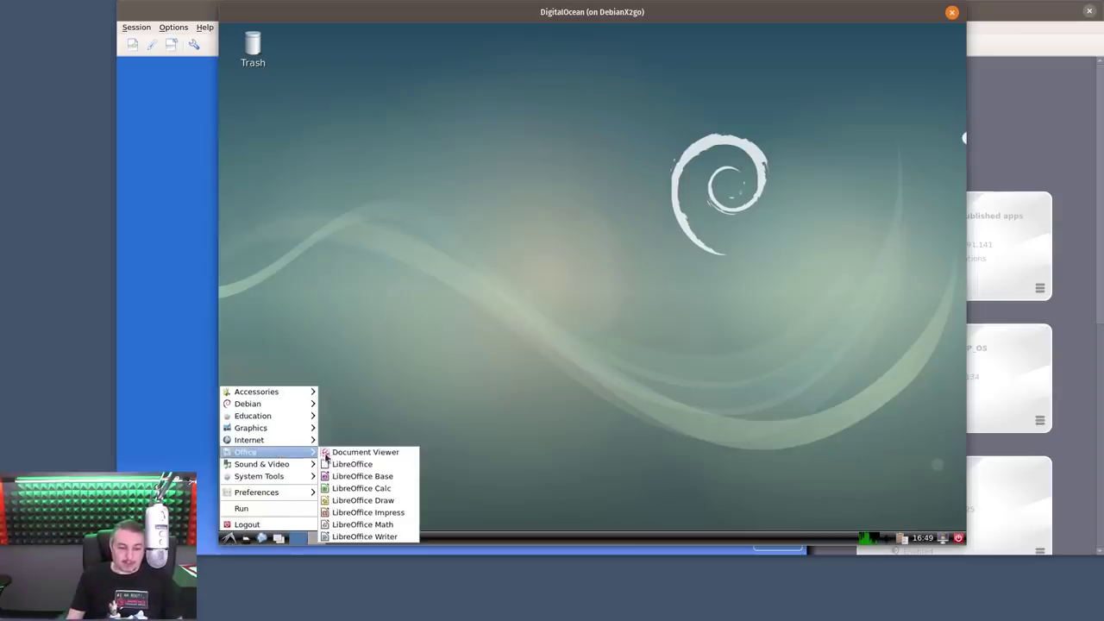
click(347, 488)
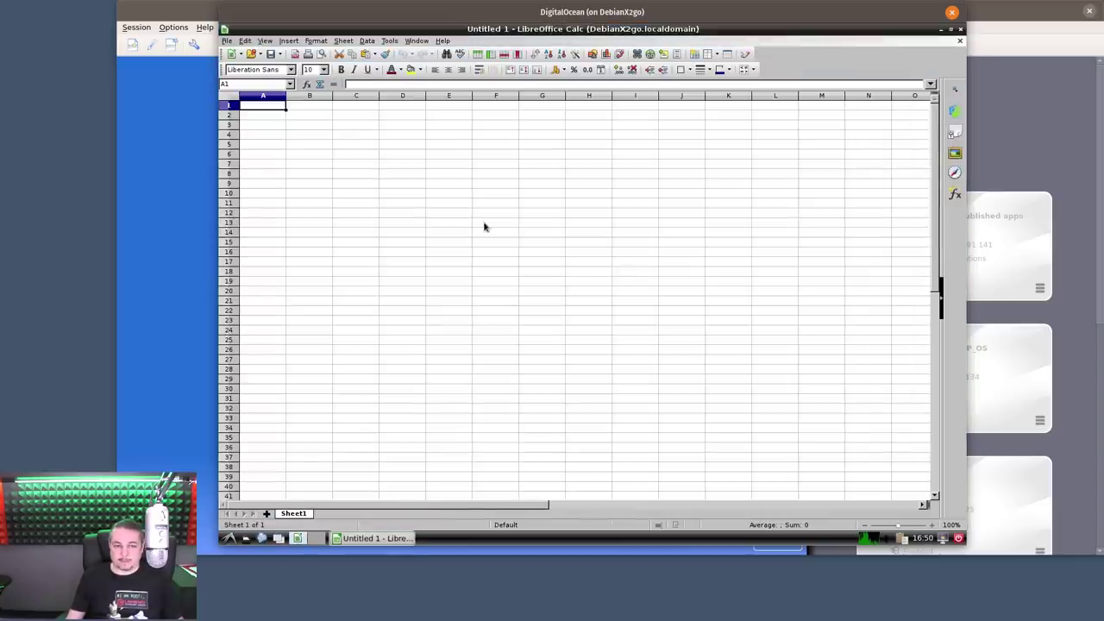
click(483, 223)
text(we)
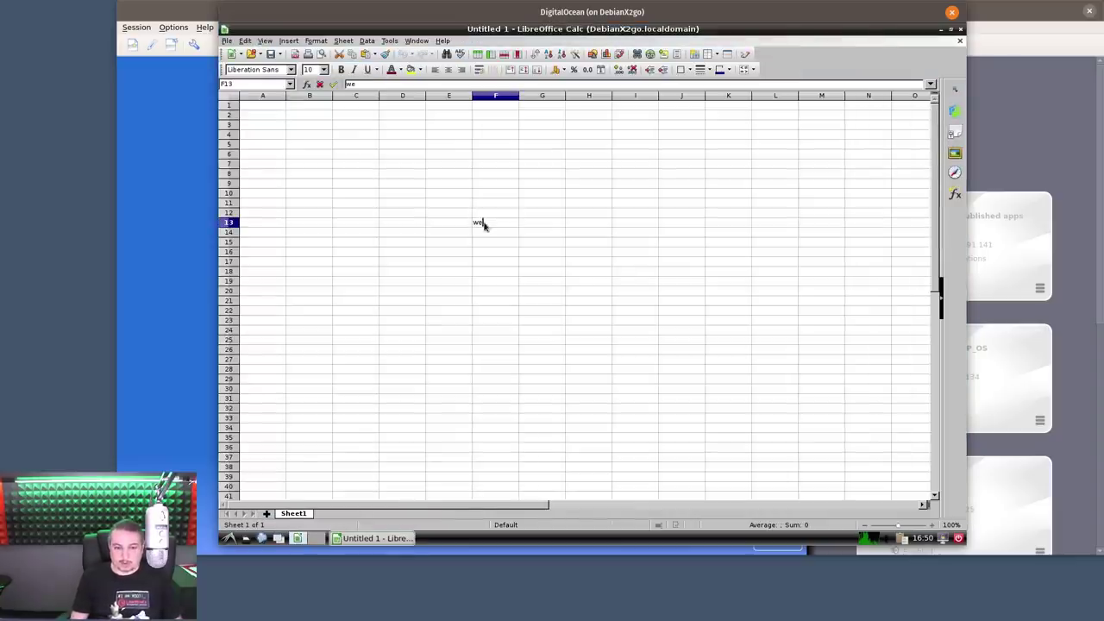
text(rgwerg)
key(Return)
key(Return)
key(Return)
key(Return)
key(Return)
text(werg)
key(Return)
text(werg)
key(Return)
key(Return)
key(Return)
key(Return)
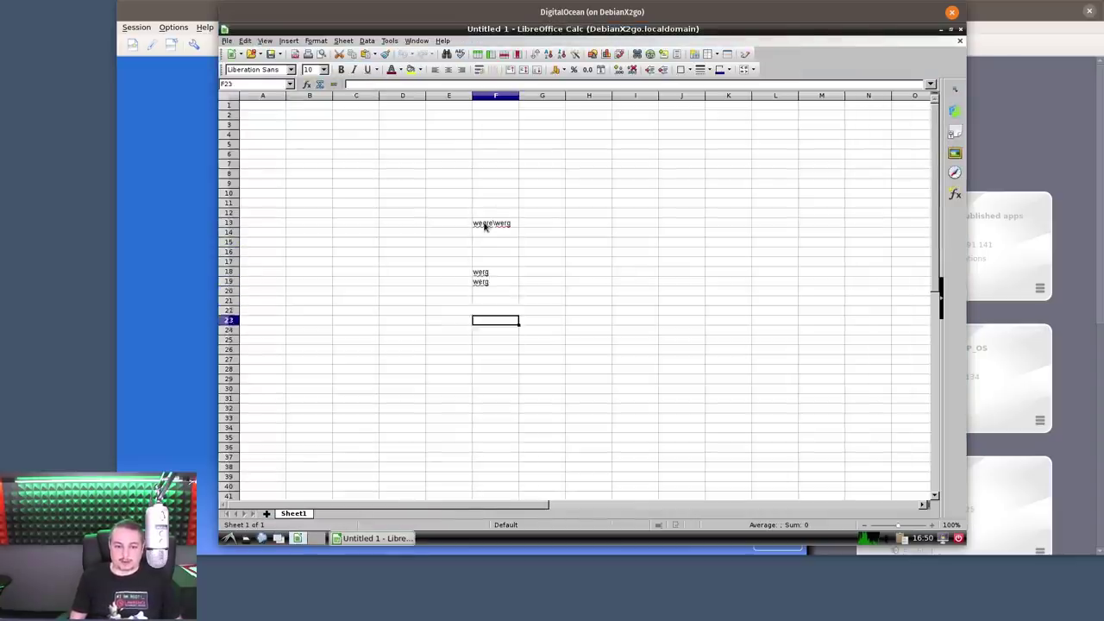
key(Return)
key(Return)
text(werg)
key(Return)
key(Return)
key(Return)
key(Return)
text(werg)
key(Return)
key(Return)
key(Return)
key(Return)
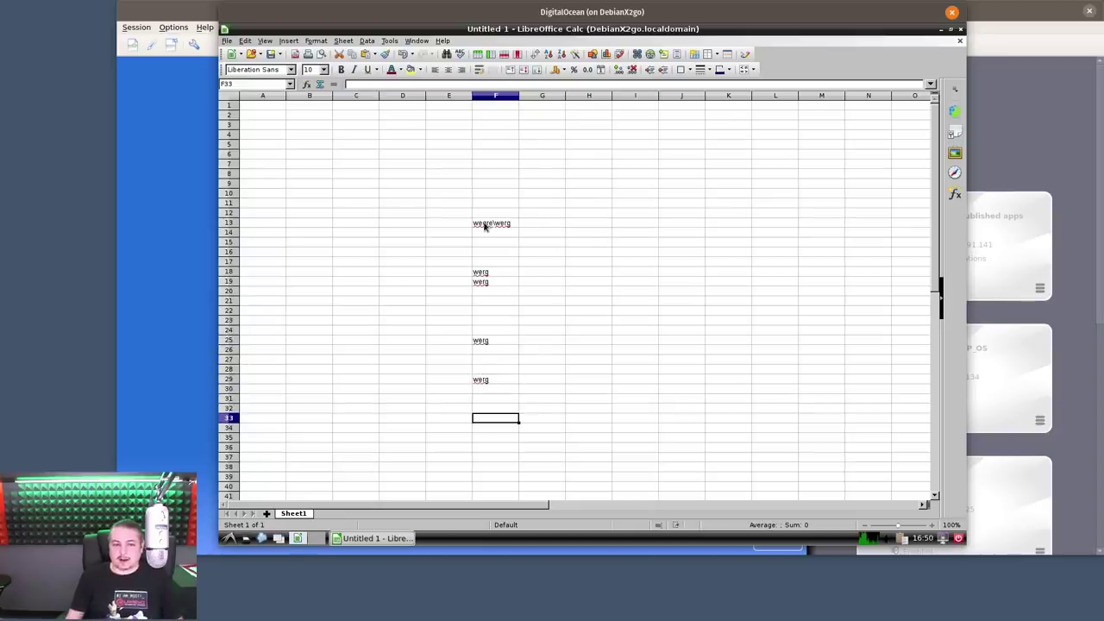
Close the spreadsheet without saving, close the Start Center, and move the session window aside
click(483, 225)
scroll(506, 305, down, 7)
scroll(506, 306, up, 7)
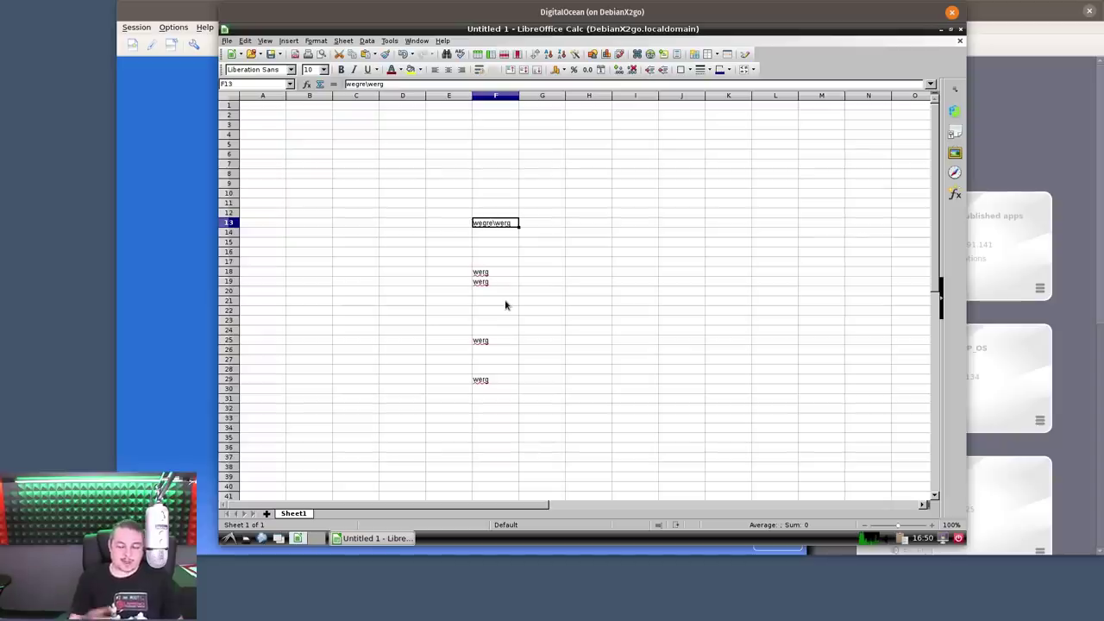
click(959, 41)
click(583, 303)
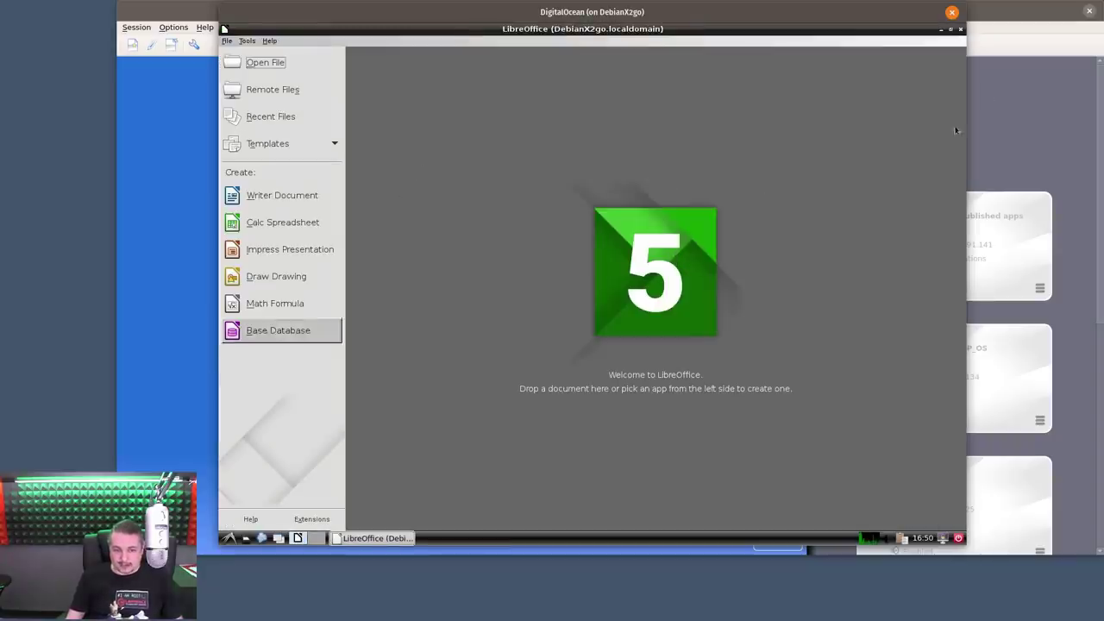
click(961, 30)
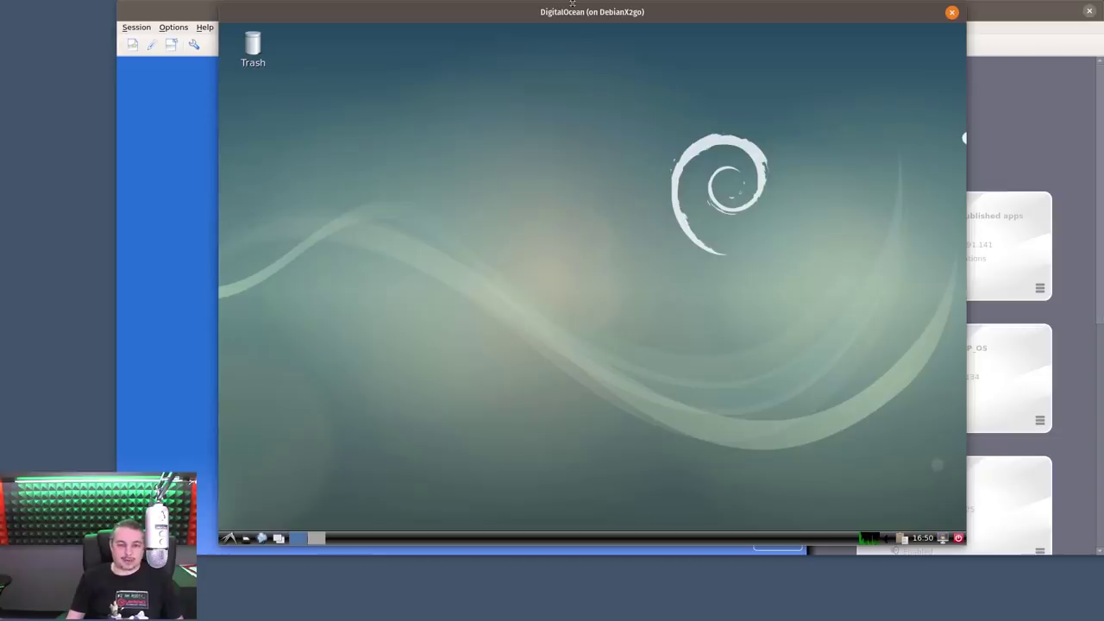
drag(572, 3, 613, 95)
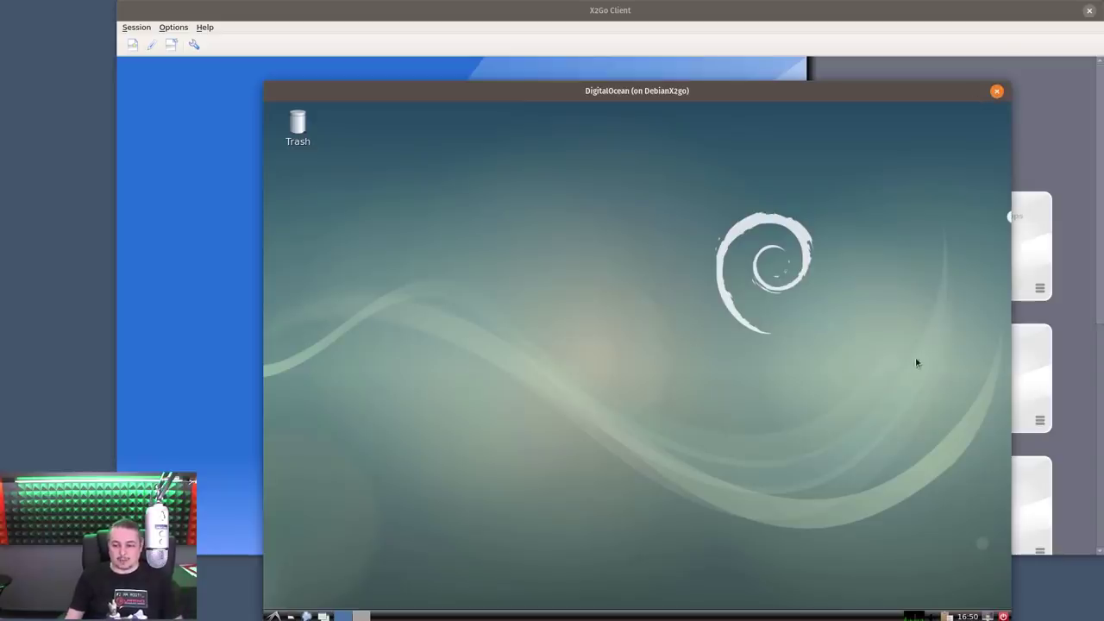
Terminate the DigitalOcean LXDE session, confirming with Yes
click(996, 90)
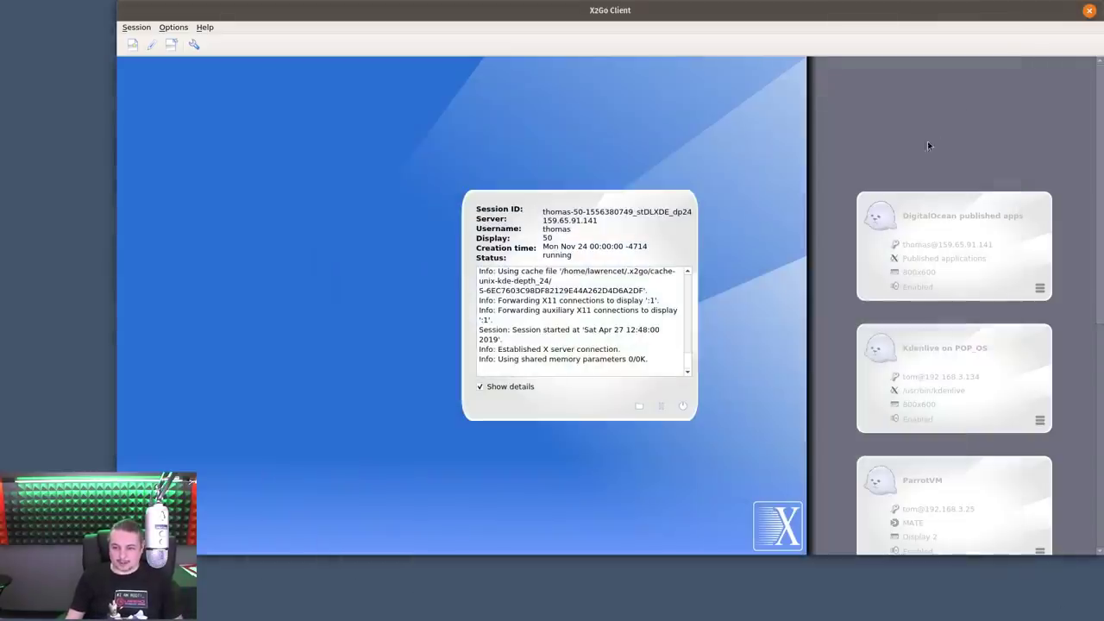
click(678, 407)
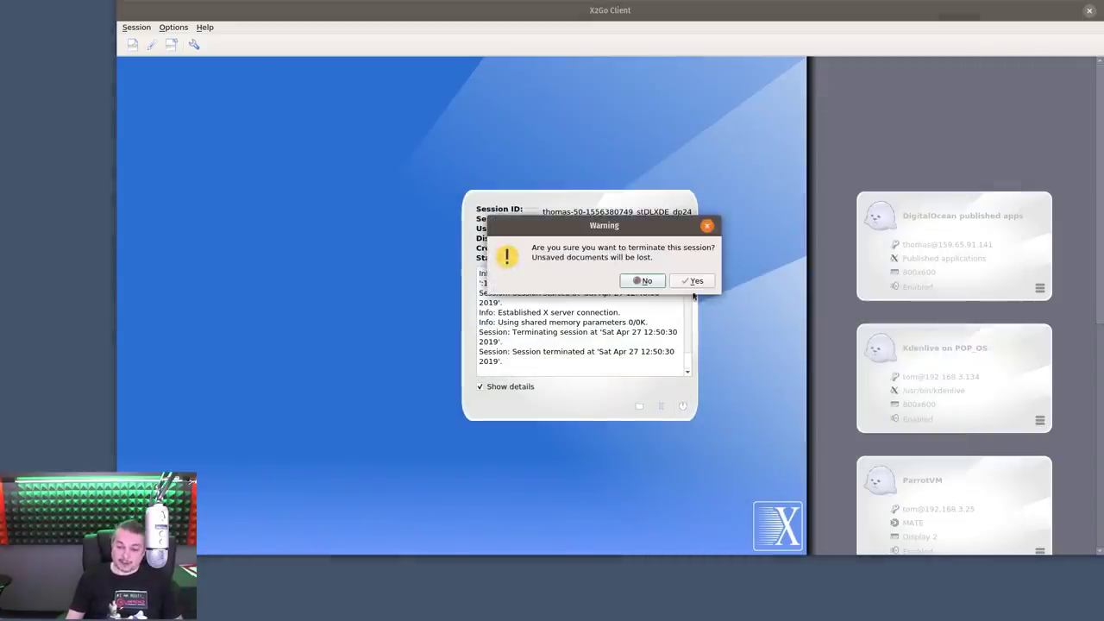
click(696, 282)
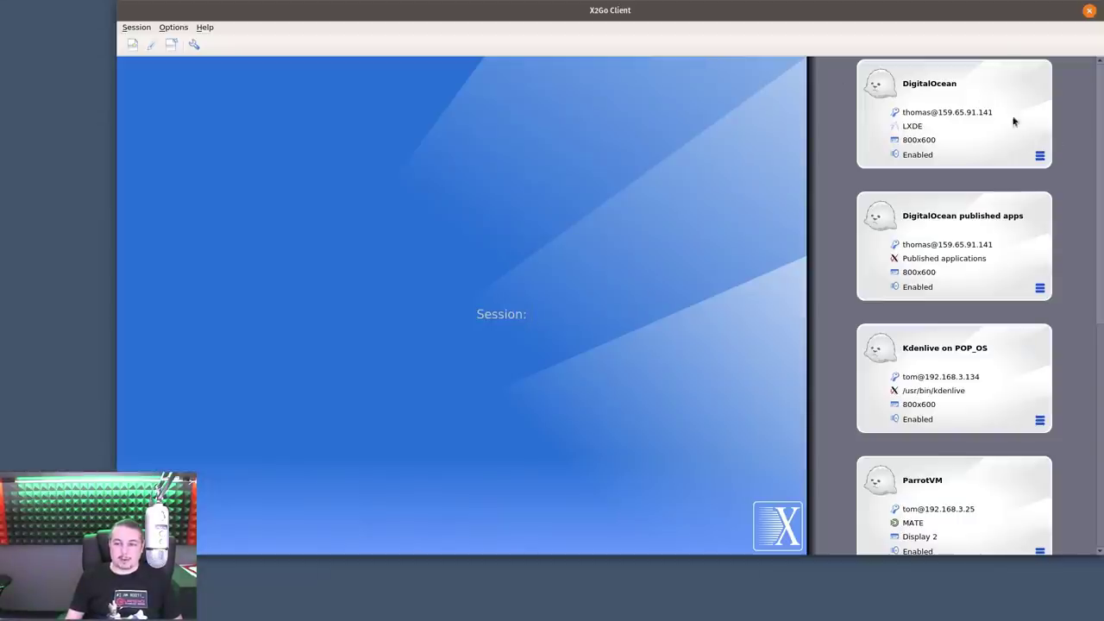
Start the ParrotVM MATE session to 192.168.3.25 from the session list
scroll(957, 290, down, 3)
scroll(957, 290, up, 3)
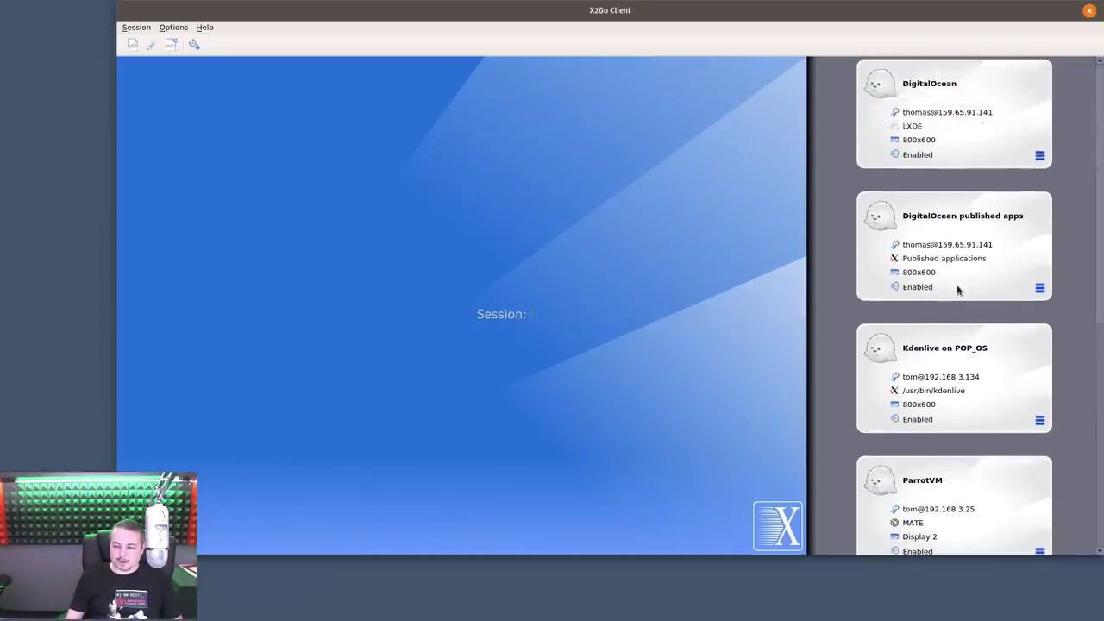
scroll(958, 291, down, 3)
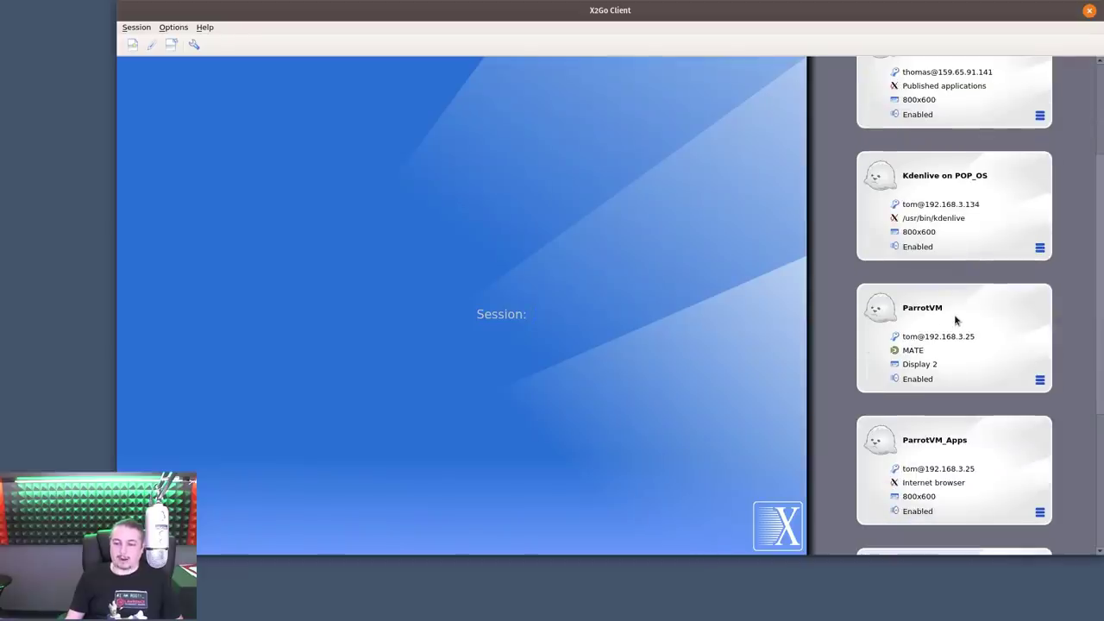
click(955, 320)
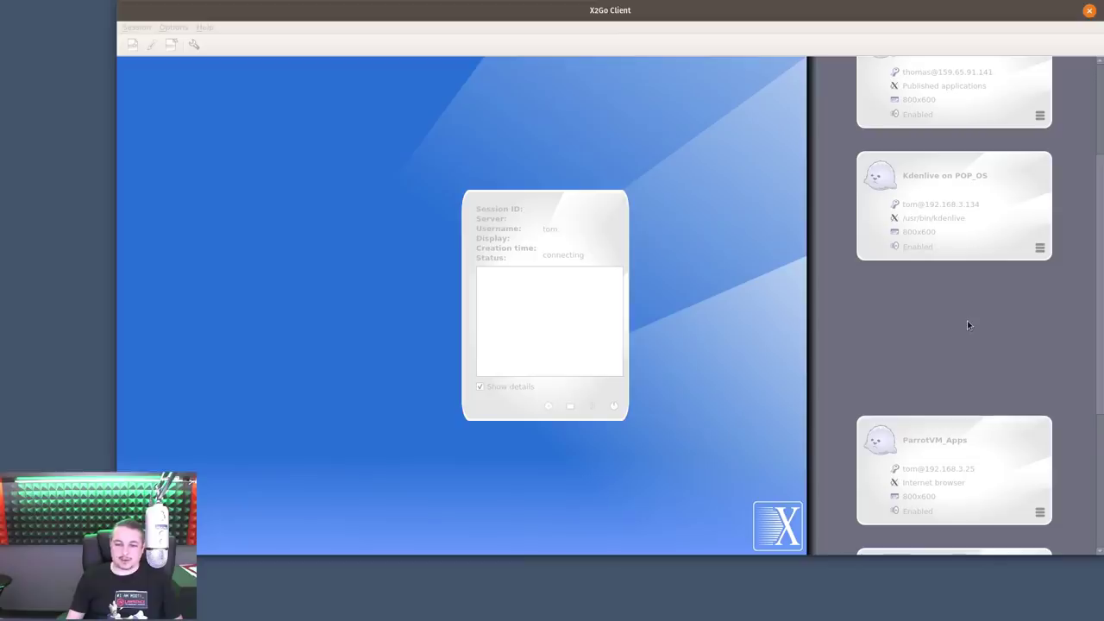
Identify the monitors, point ParrotVM at a different display number, save it and launch the session
click(1039, 380)
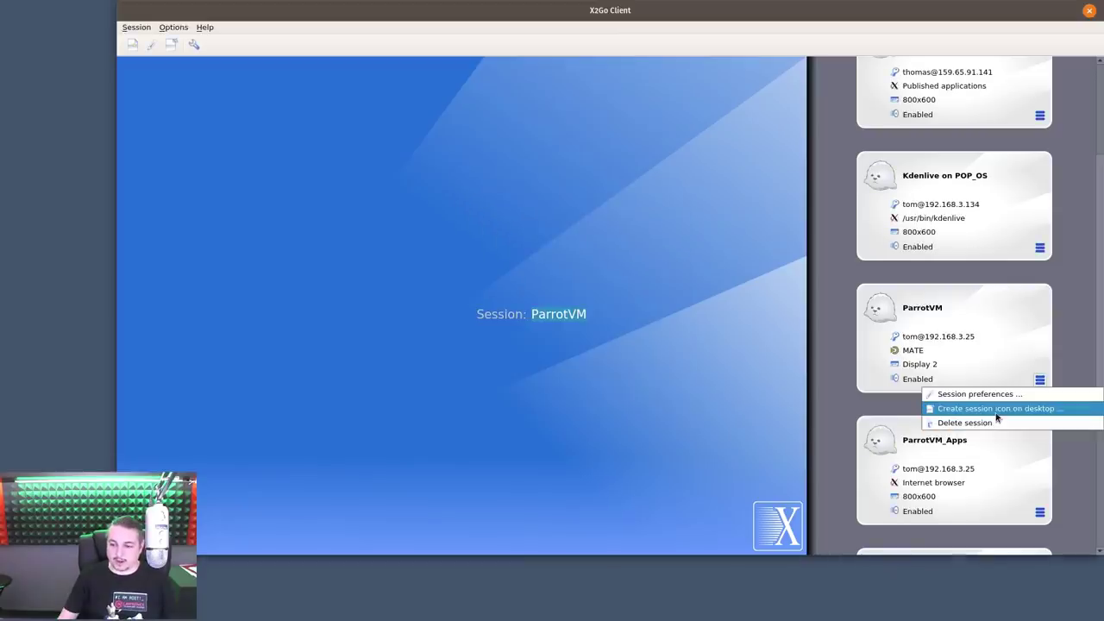
click(986, 394)
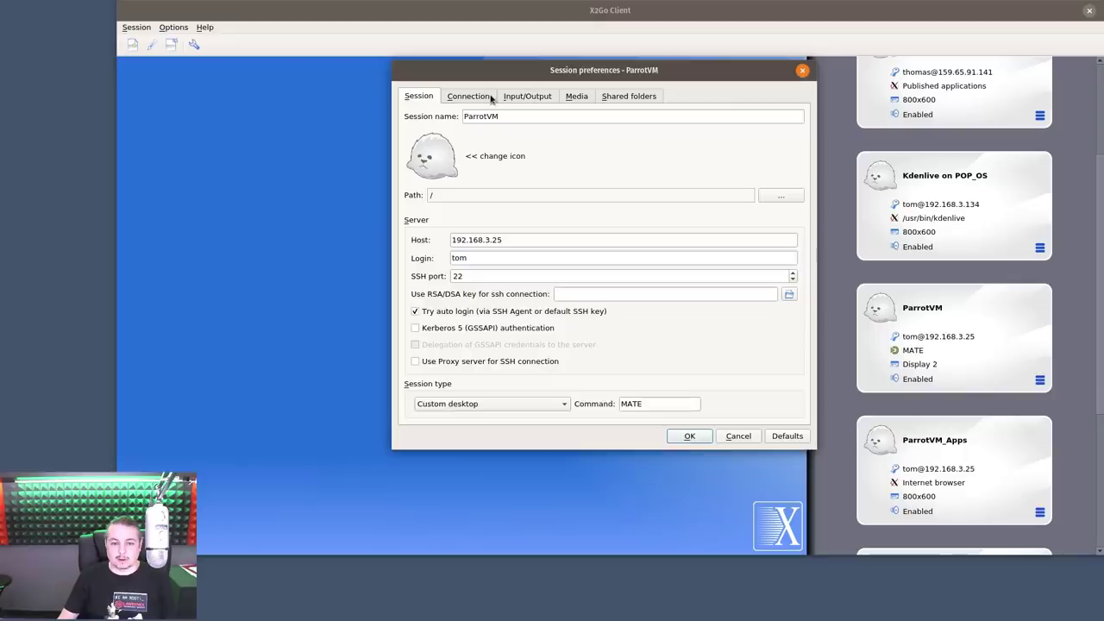
click(543, 100)
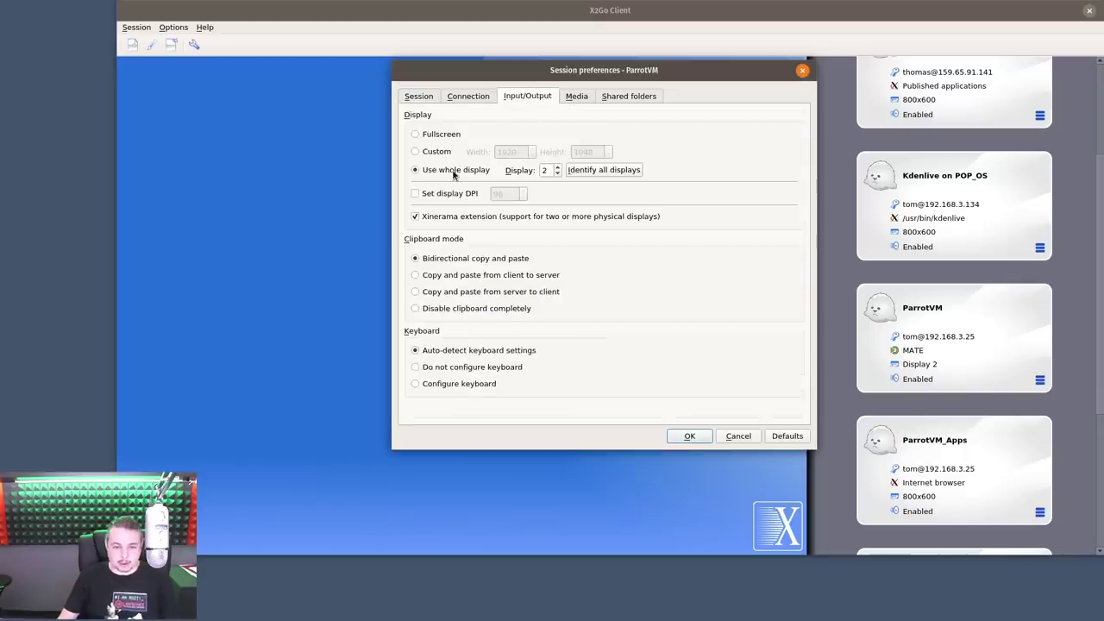
click(605, 174)
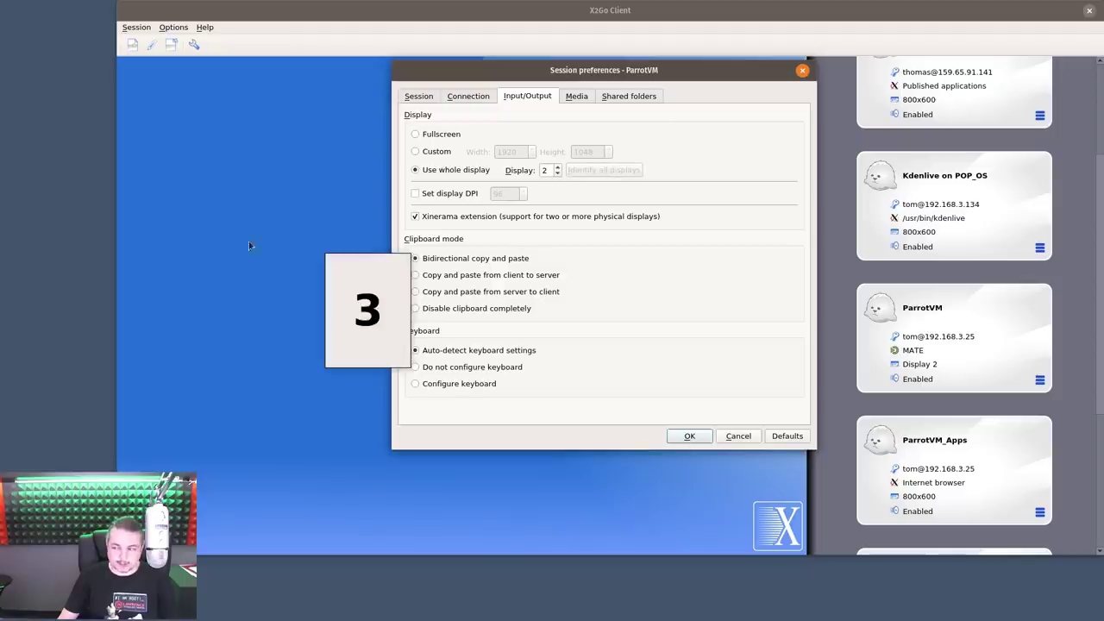
click(558, 174)
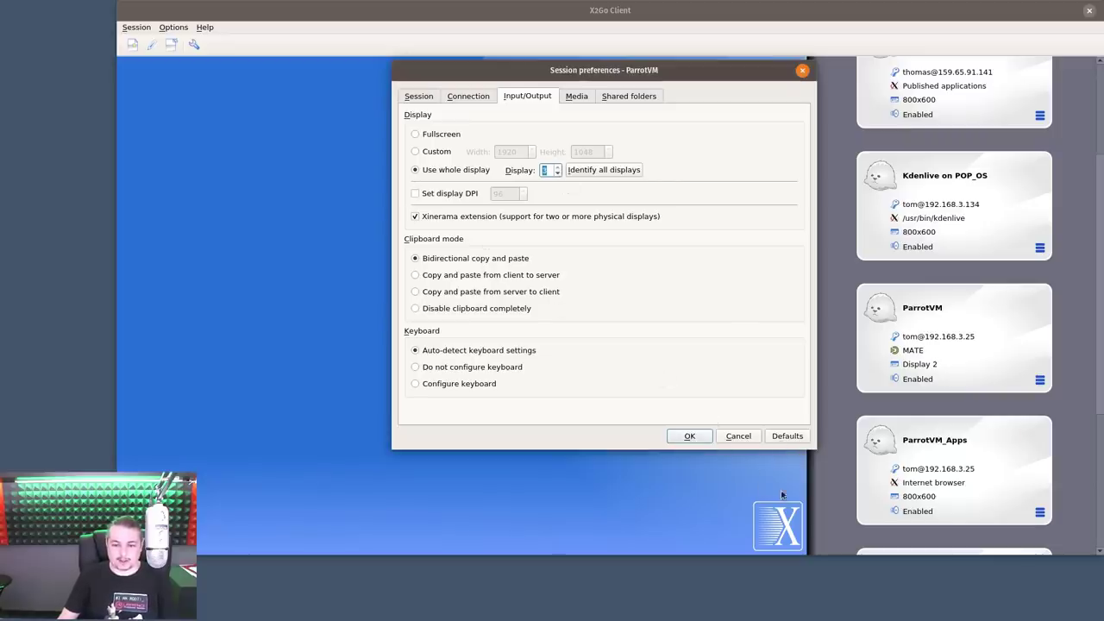
click(689, 435)
click(996, 306)
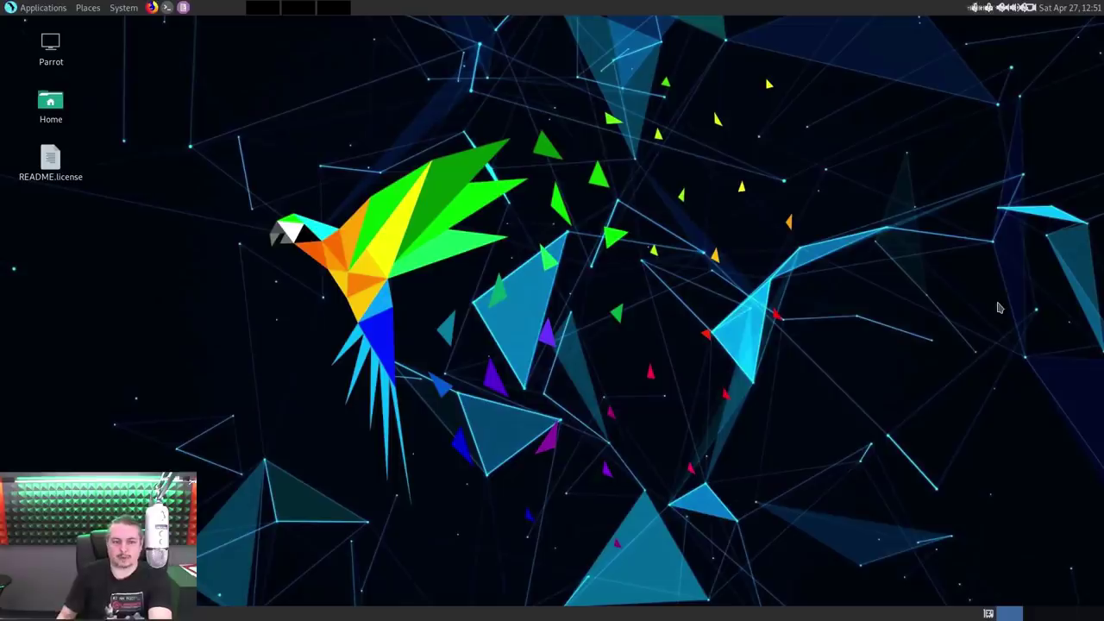
Glance at the Bluetooth panel, then browse the MATE System menu and close it without choosing anything
click(980, 11)
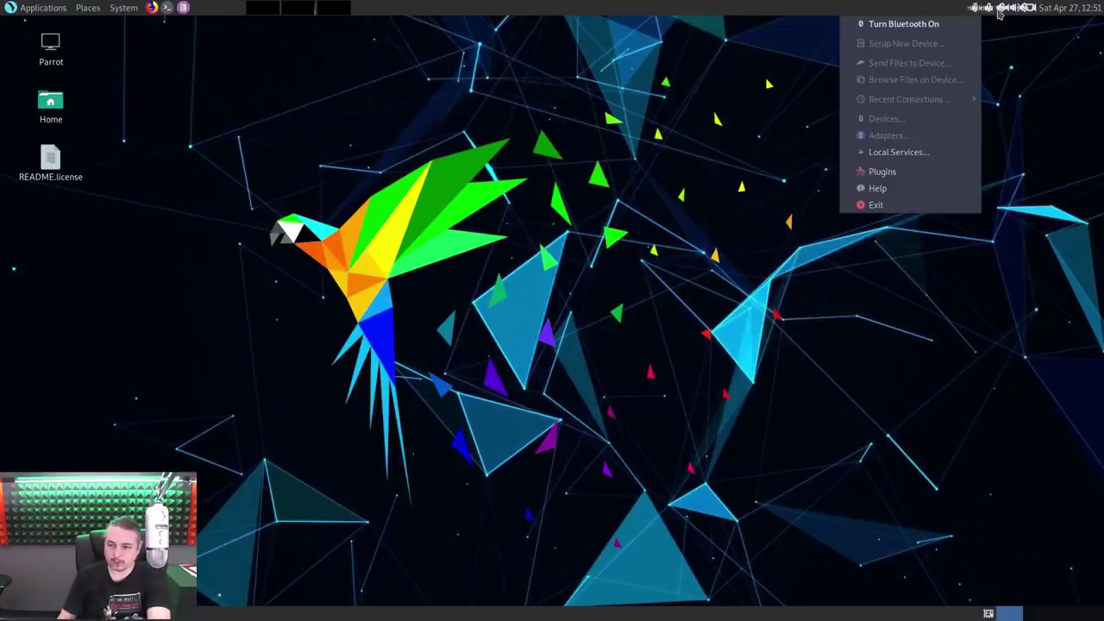
click(999, 12)
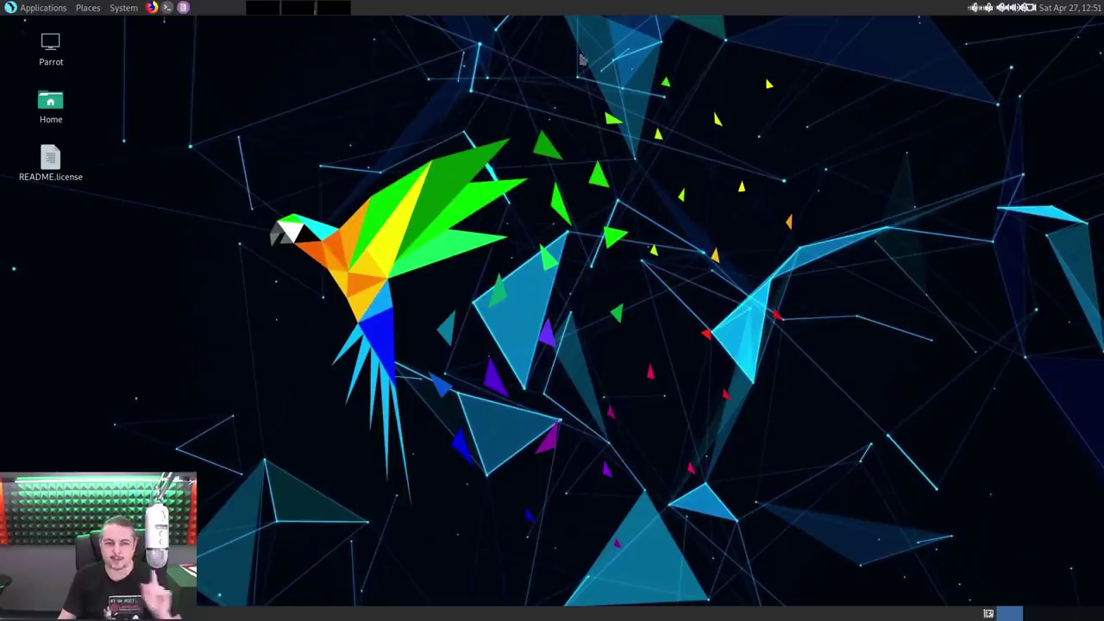
click(136, 14)
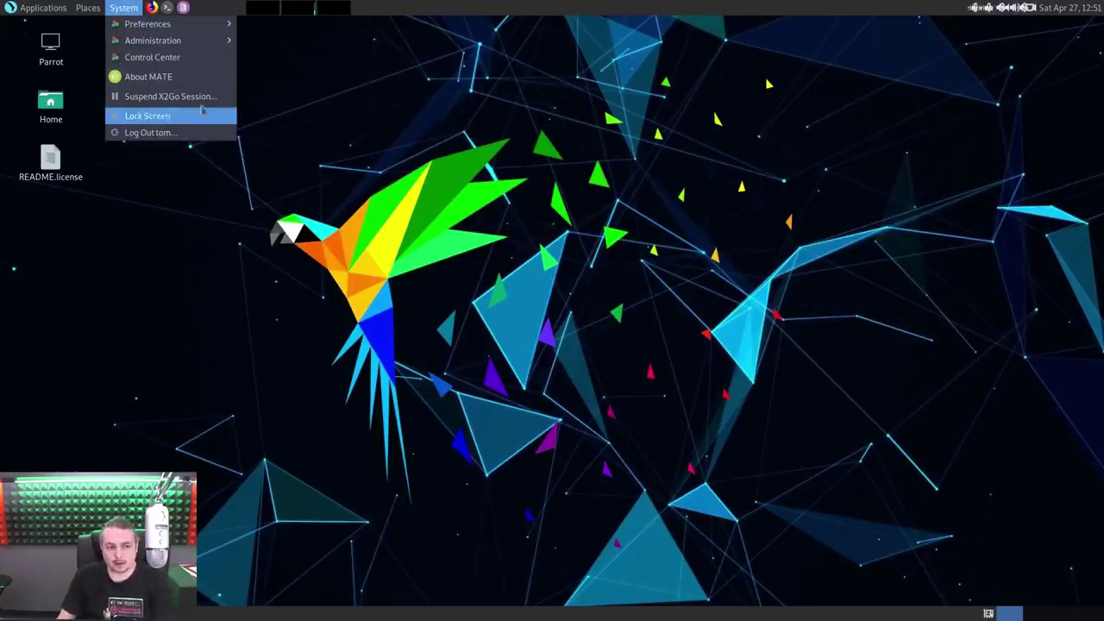
mouse_move(43, 7)
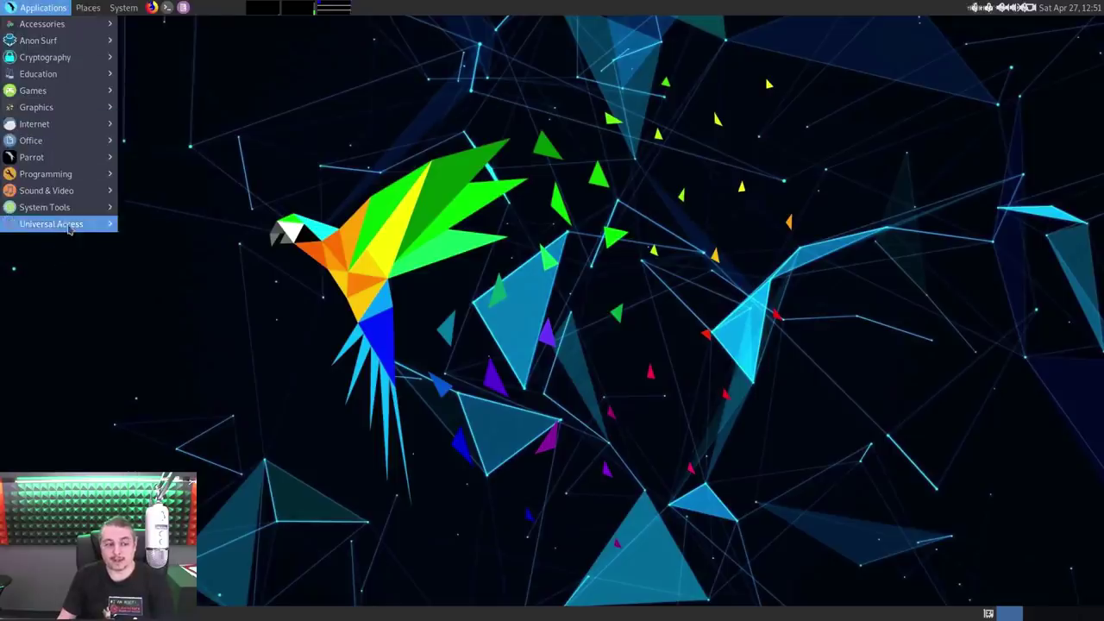
mouse_move(95, 157)
mouse_move(188, 164)
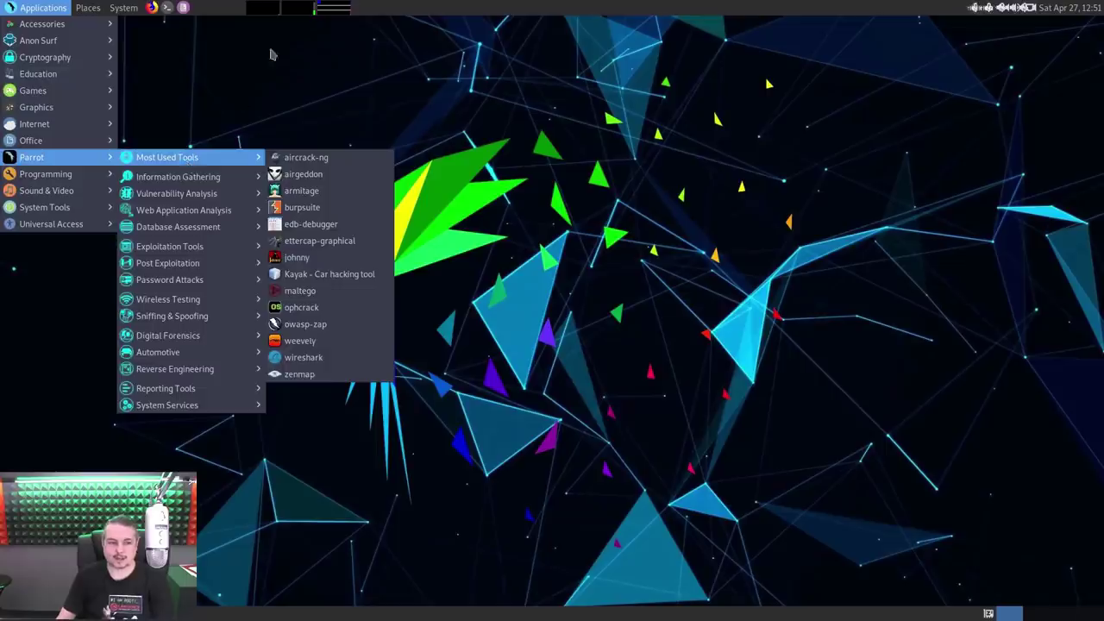
mouse_move(102, 96)
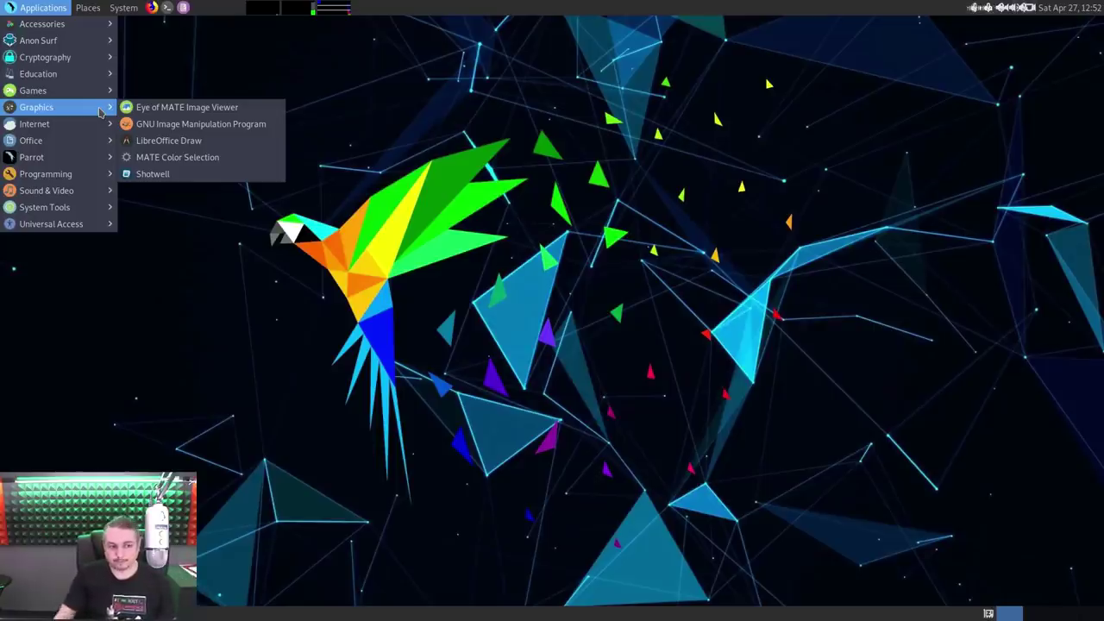
mouse_move(120, 10)
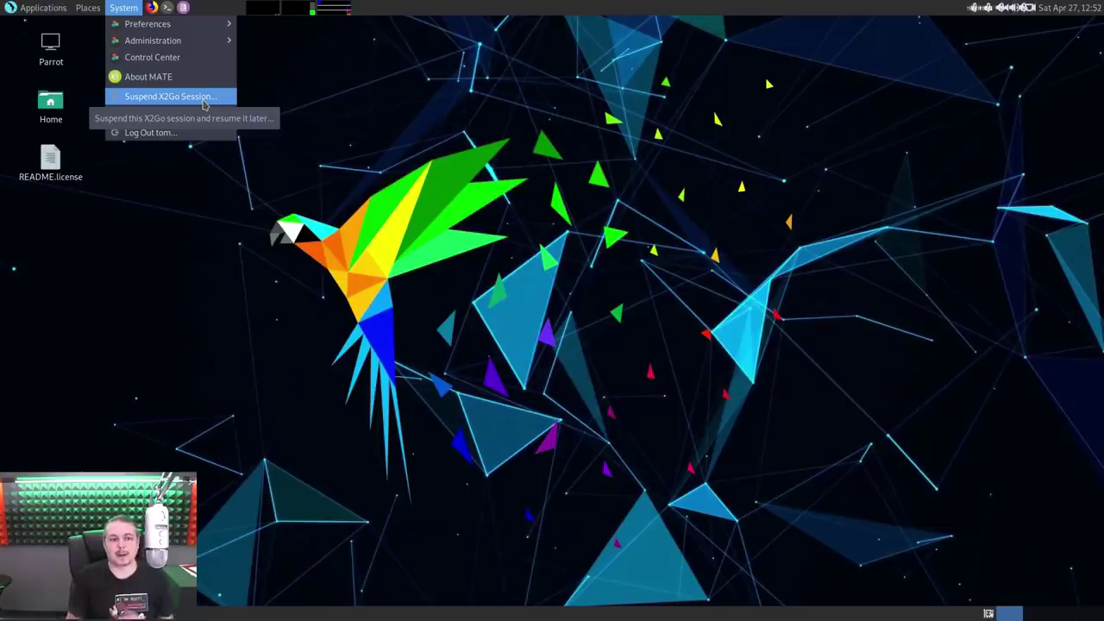
click(168, 9)
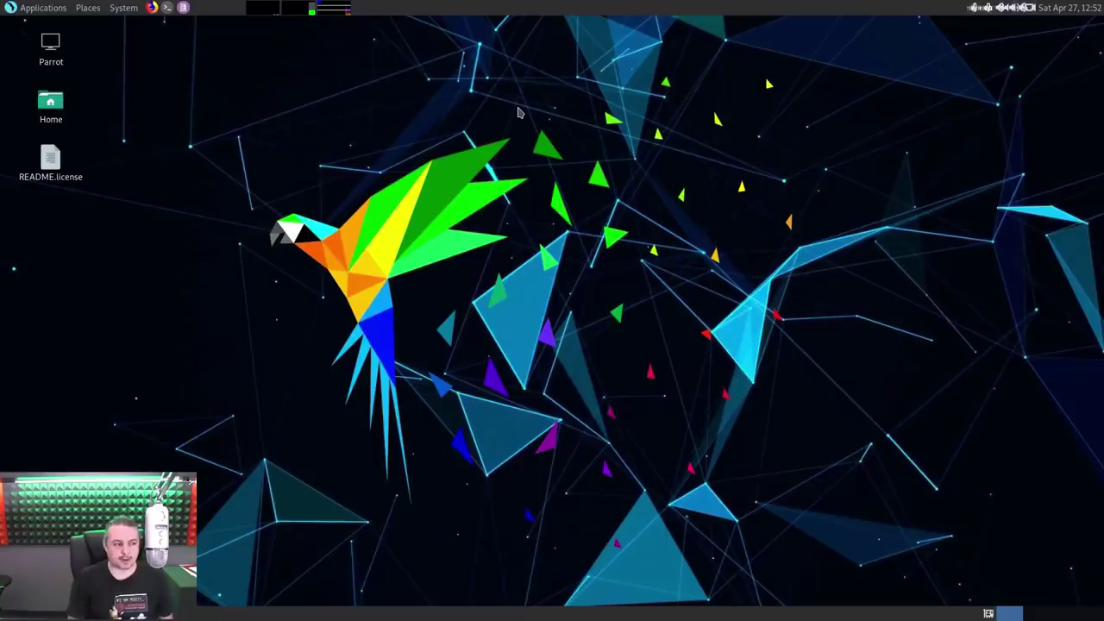
Log out of the Parrot MATE session and cancel the reconnect login prompt
click(123, 7)
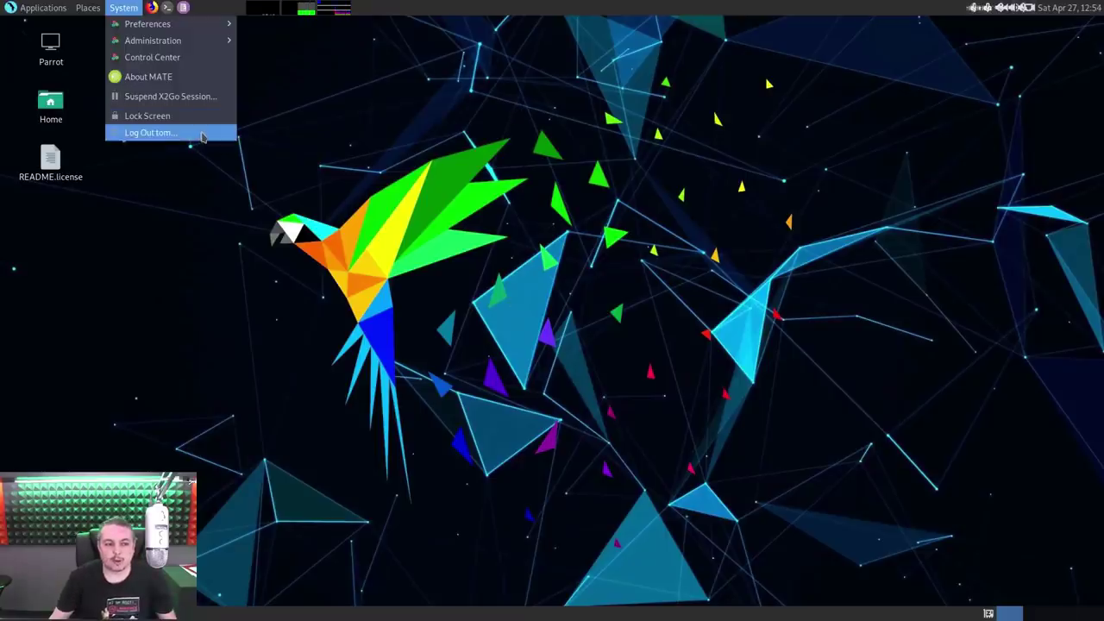
click(198, 133)
click(607, 363)
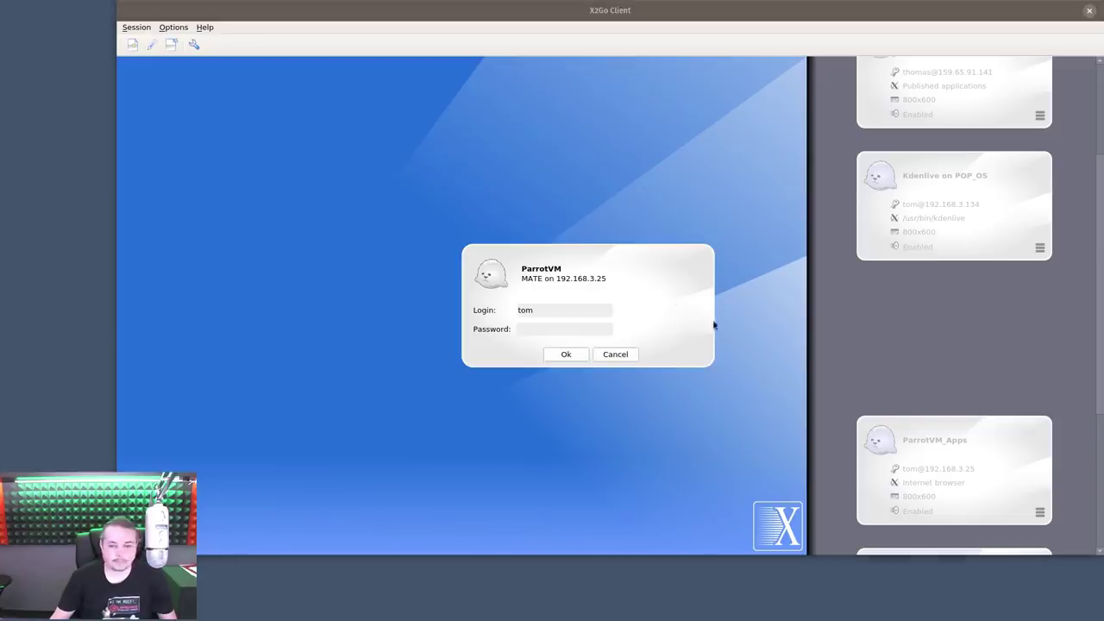
click(566, 354)
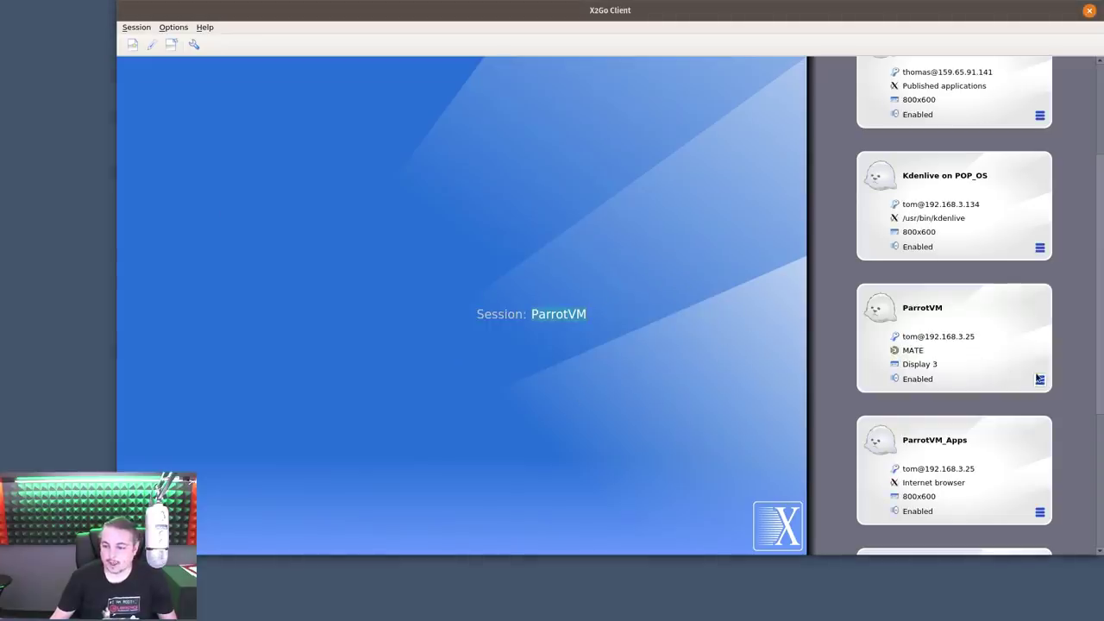
Choose Fullscreen as the ParrotVM display mode in its Input/Output preferences
click(1039, 380)
click(1034, 394)
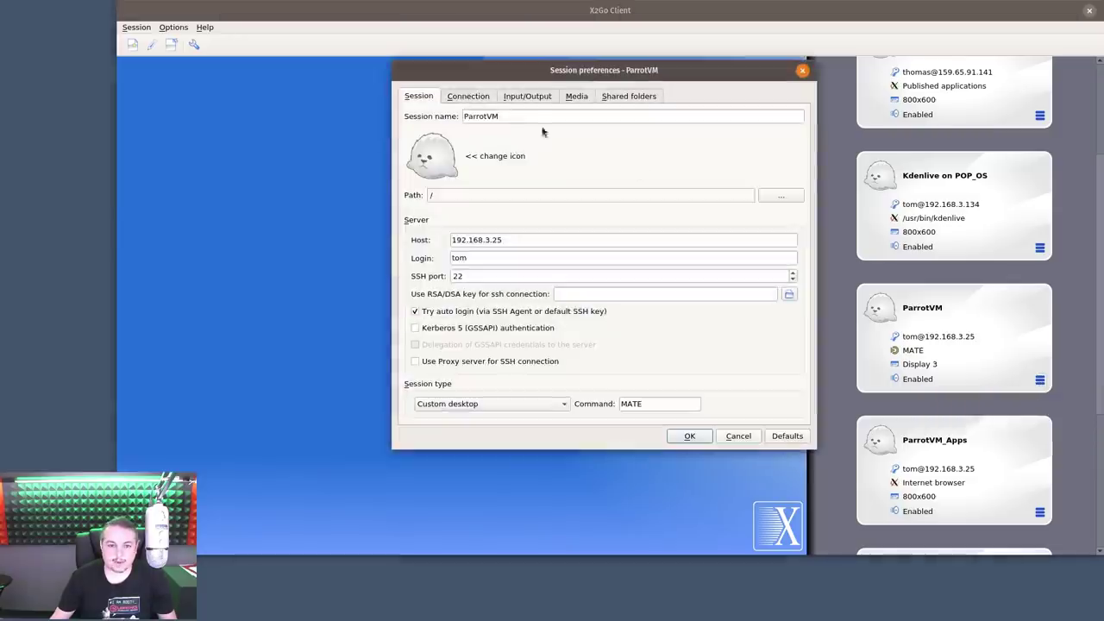
click(527, 96)
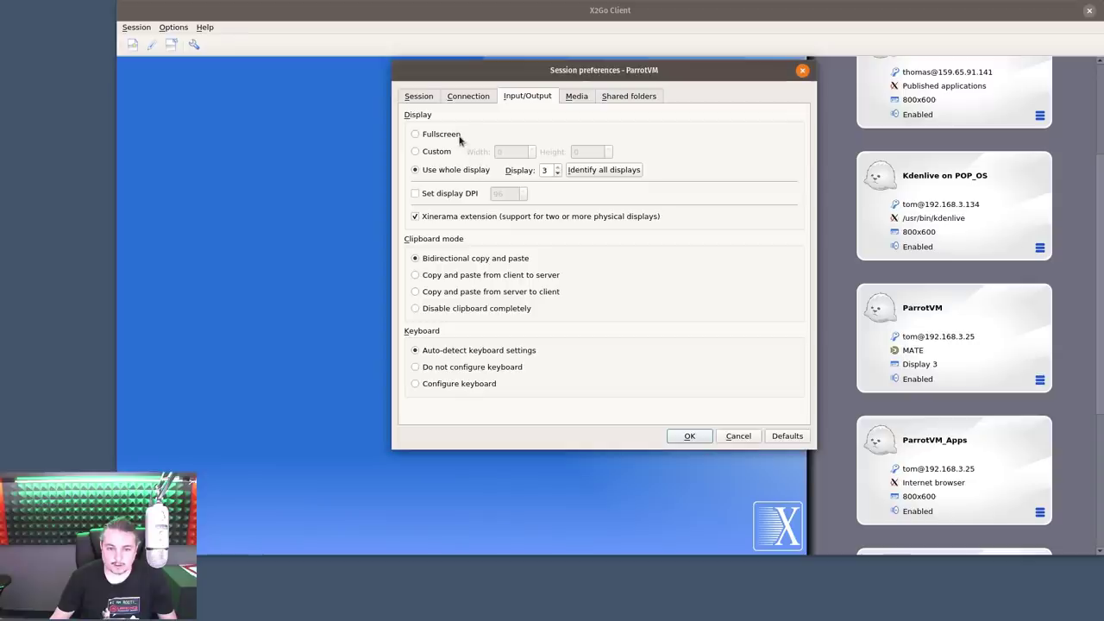
click(458, 135)
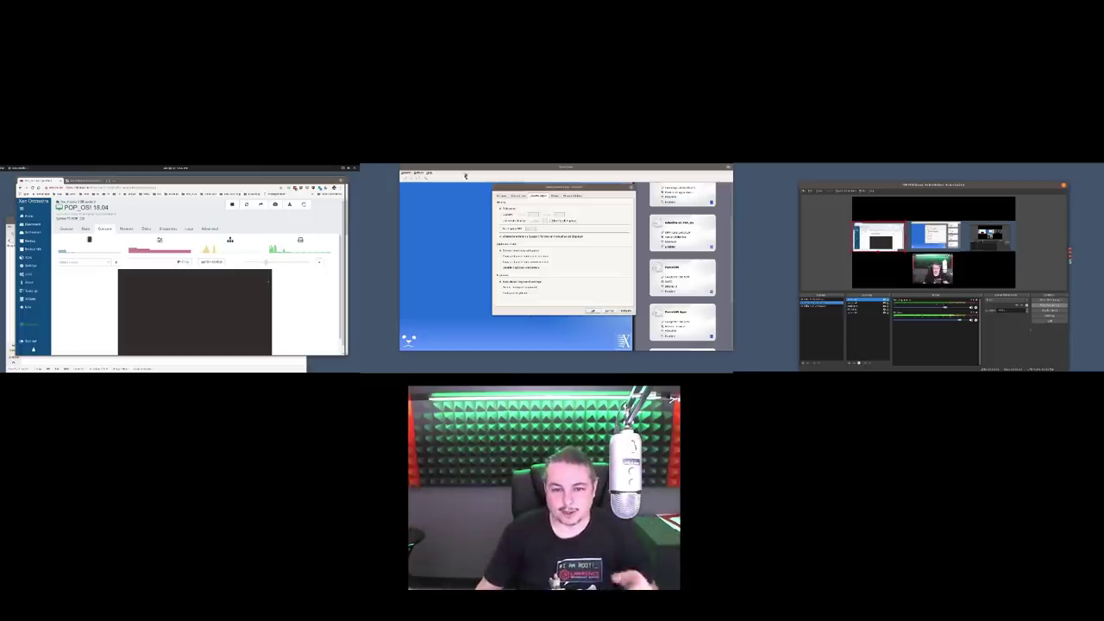
Save the Fullscreen preference and start ParrotVM spanning all three monitors
drag(540, 189, 541, 192)
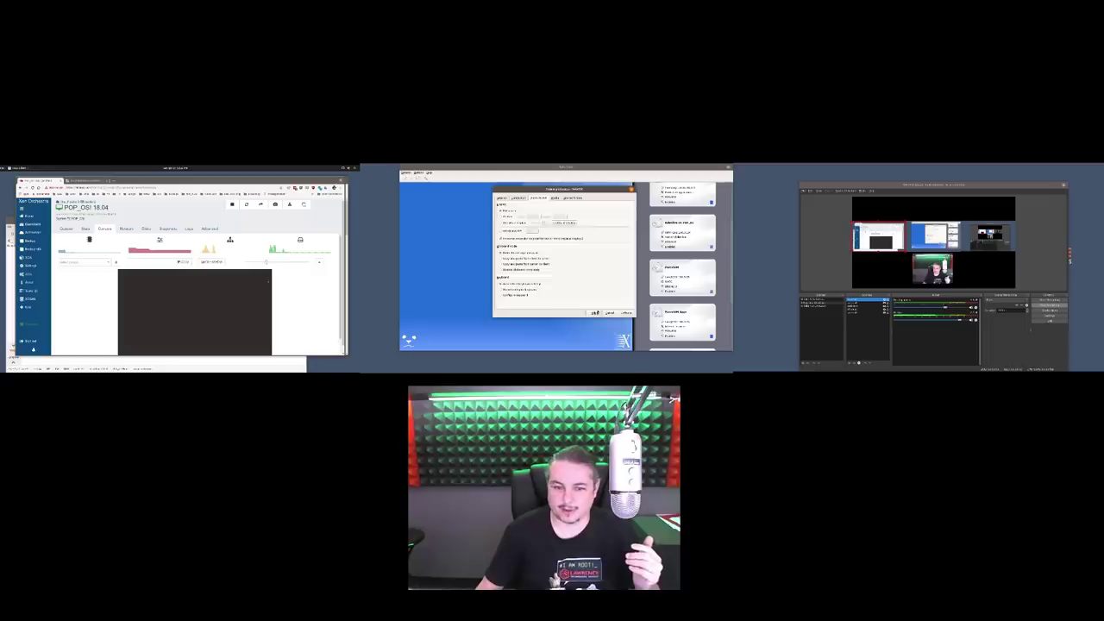
click(594, 312)
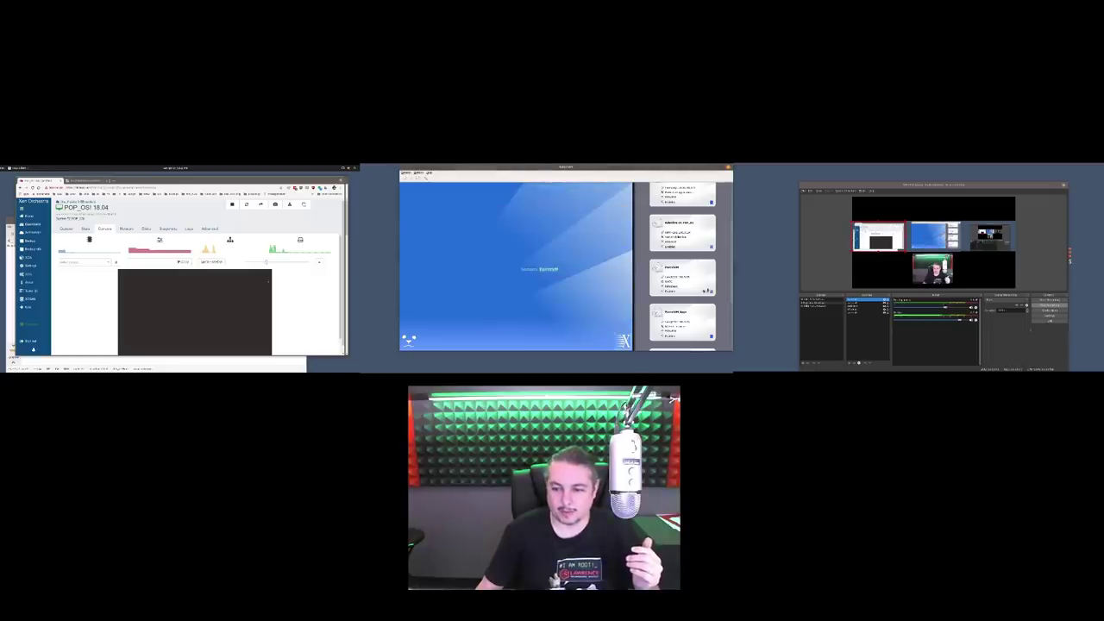
click(710, 292)
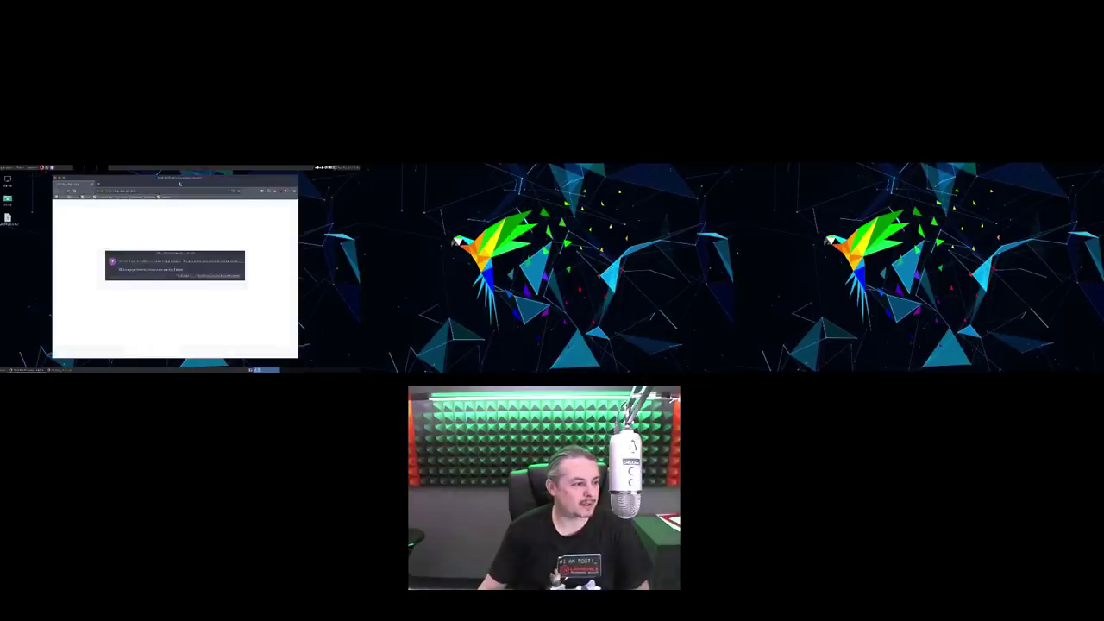
Close the DuckDuckGo notice, drag the browser across monitors and restore it to a smaller window
click(184, 275)
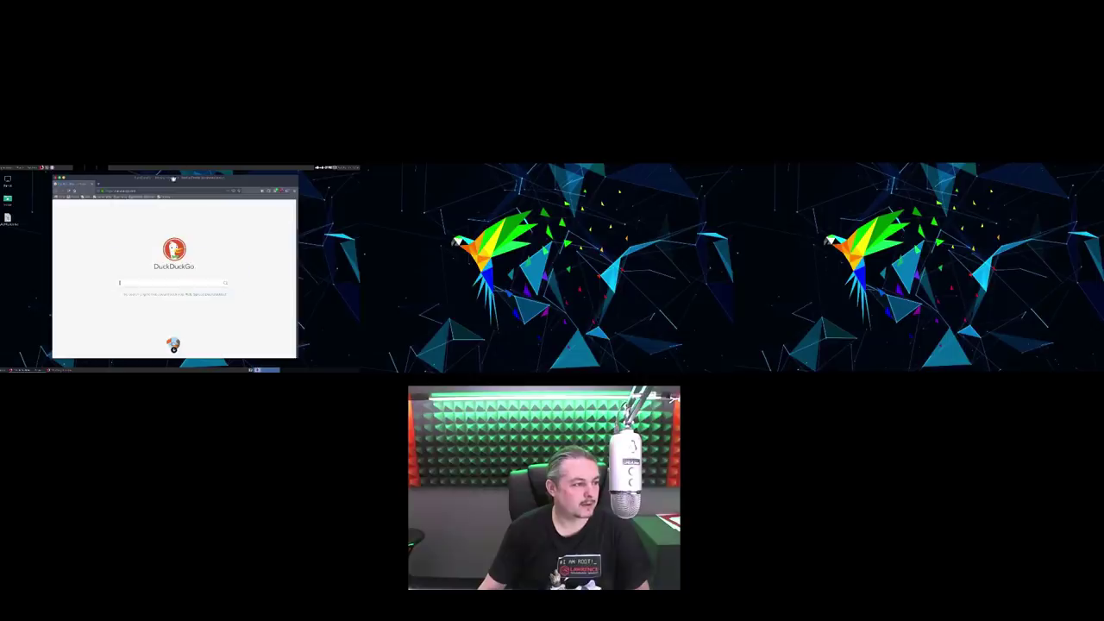
drag(174, 177, 735, 202)
drag(798, 168, 559, 164)
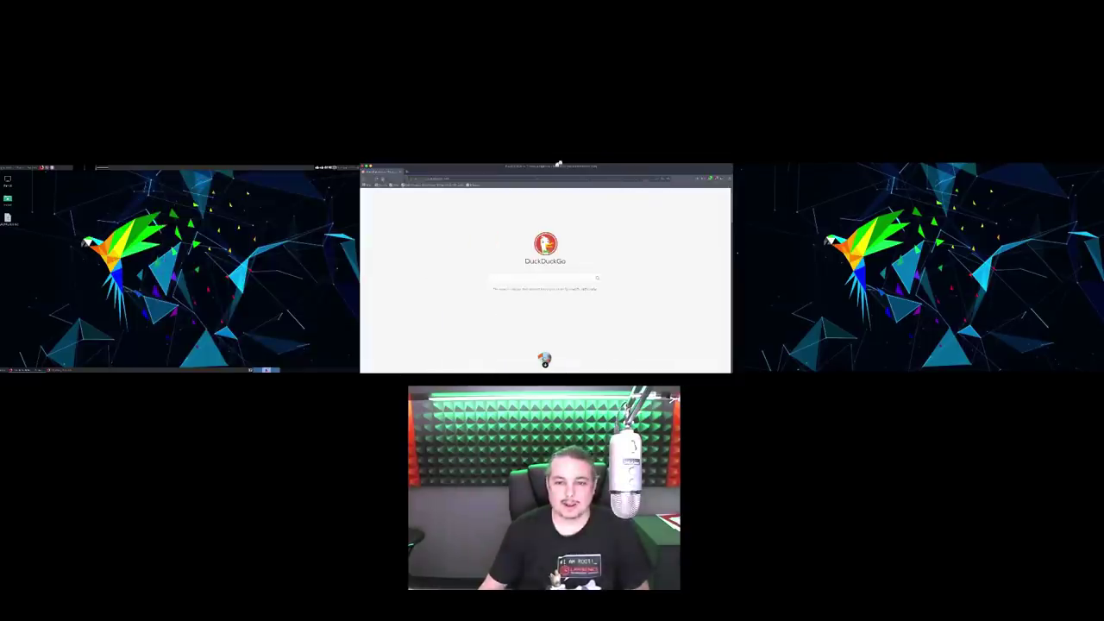
double_click(558, 167)
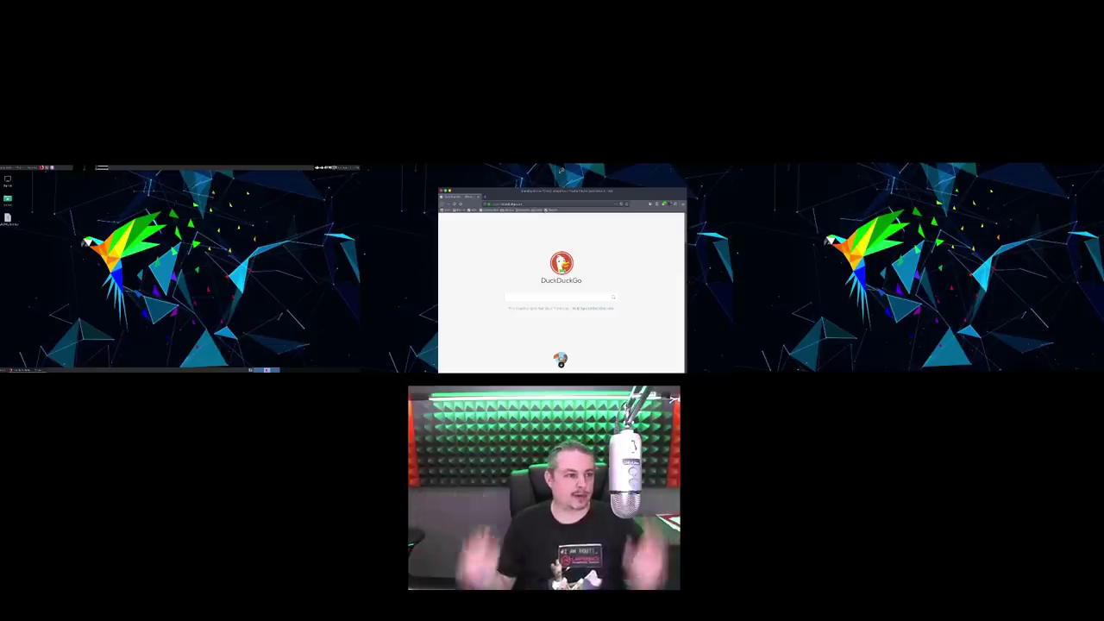
Browse the remote Applications menu, then shift the browser window toward the left monitor
click(8, 165)
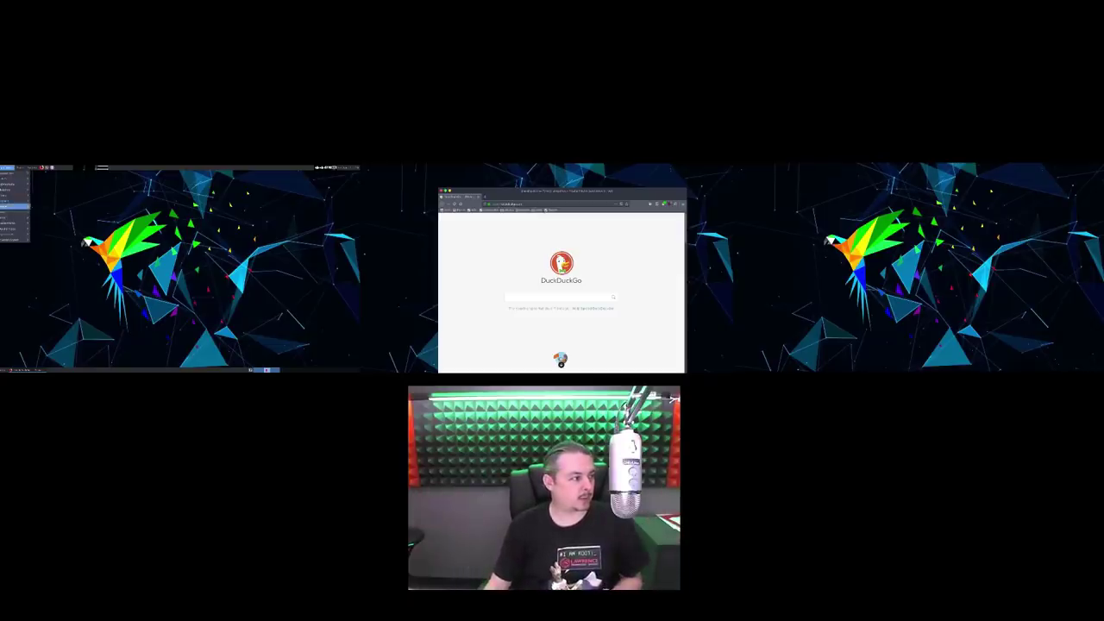
mouse_move(16, 211)
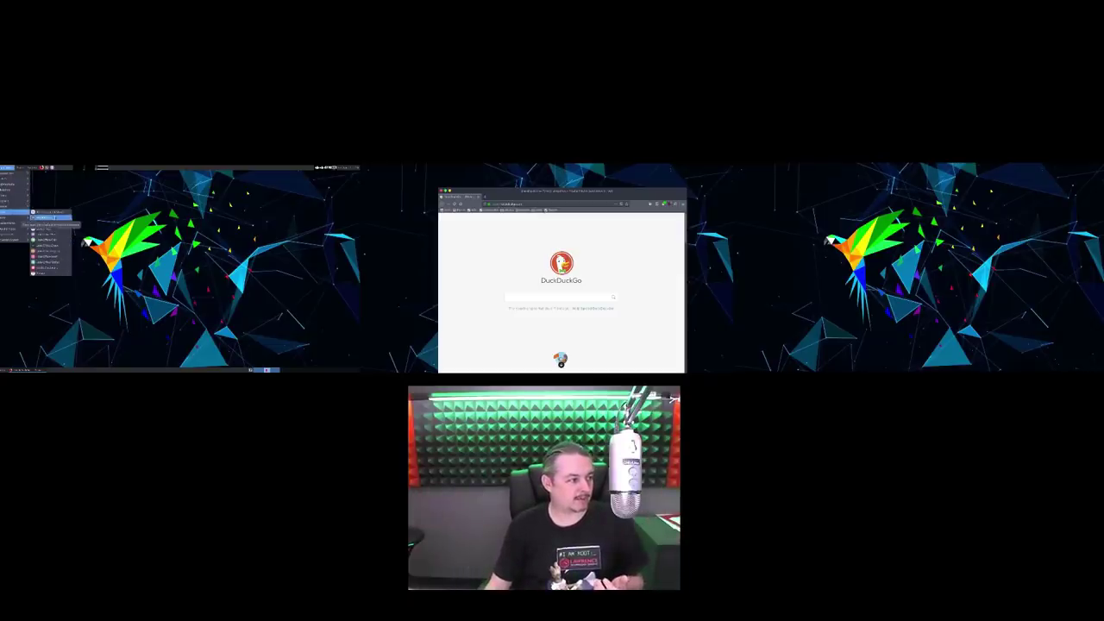
click(67, 245)
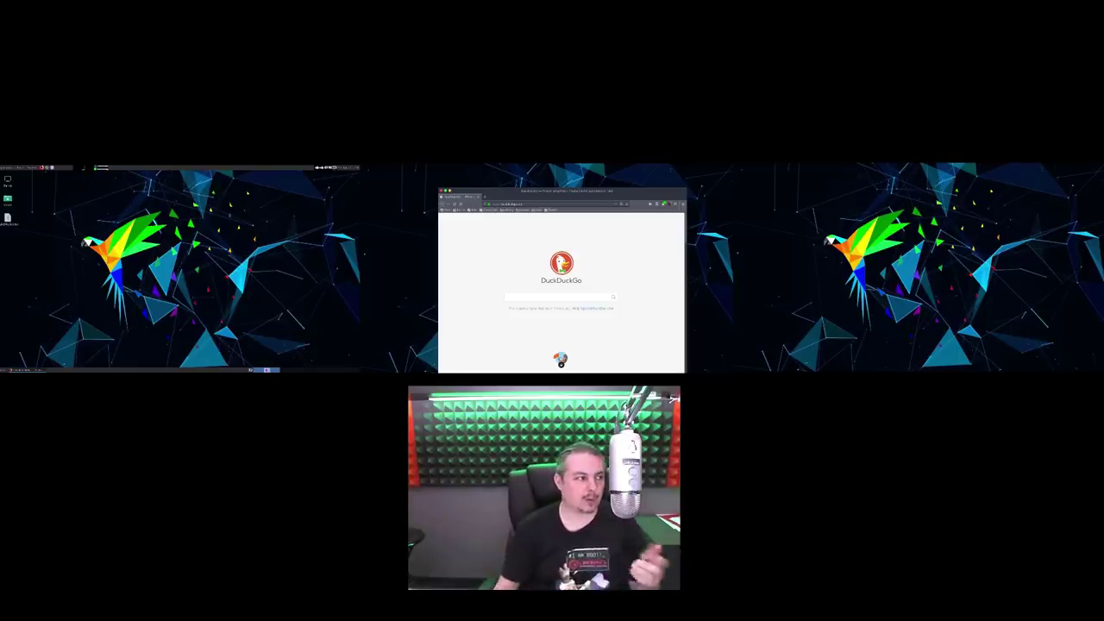
drag(468, 212, 415, 192)
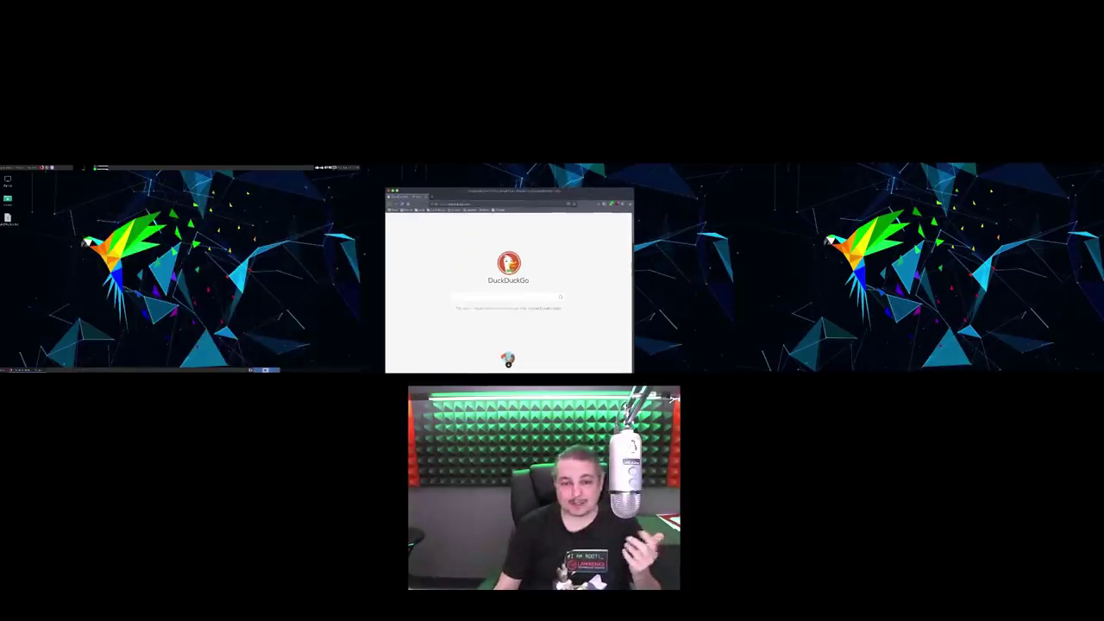
Log out of the fullscreen Parrot session and cancel the reconnect login prompt
click(35, 167)
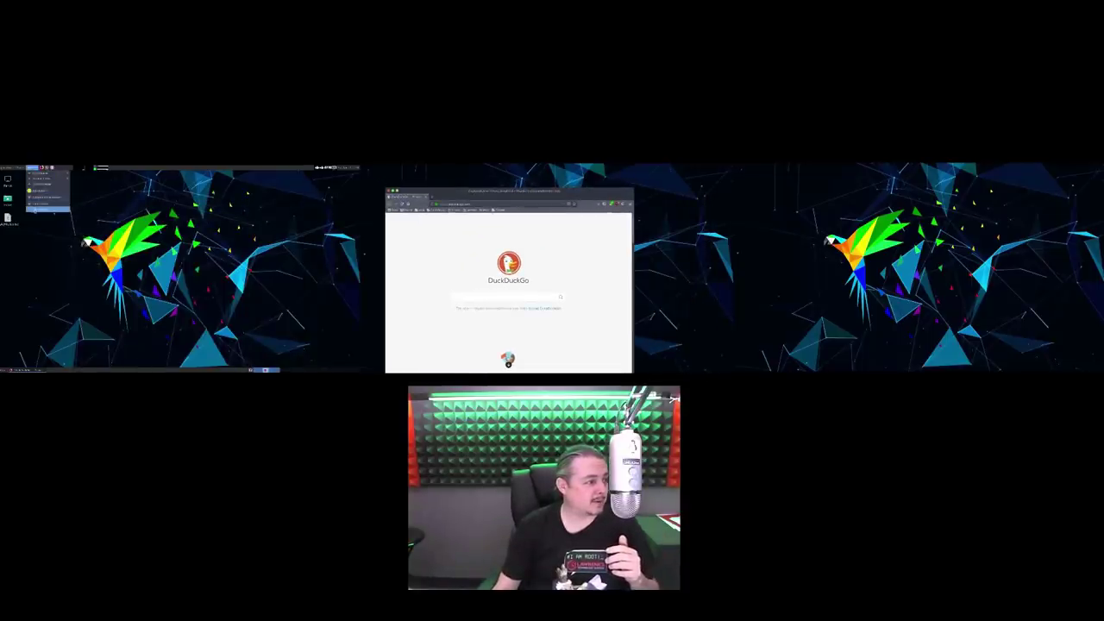
click(49, 209)
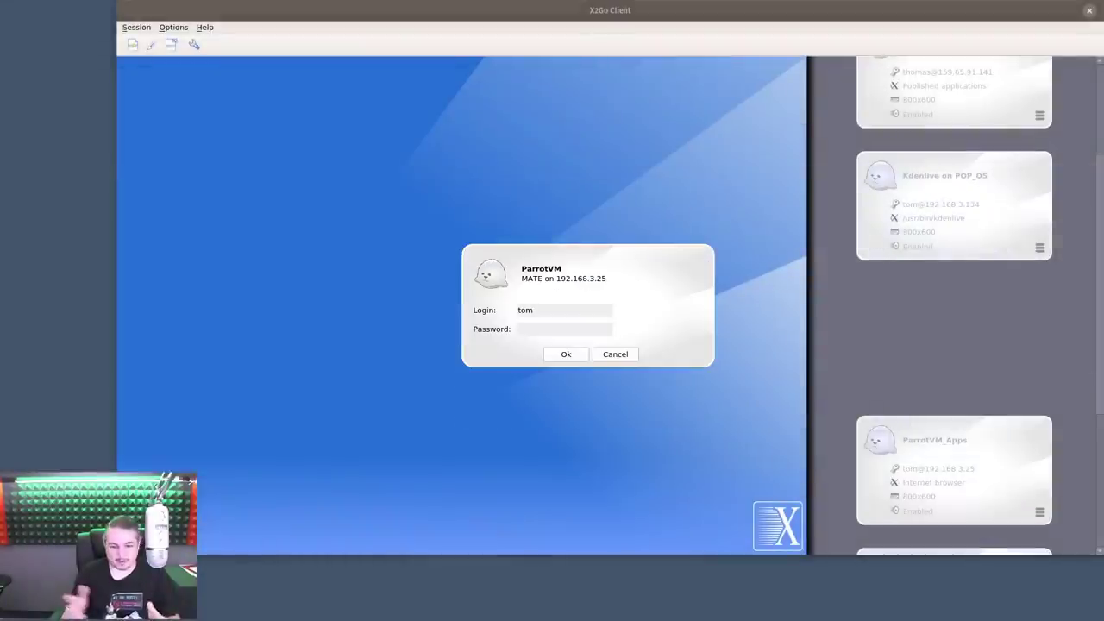
click(615, 354)
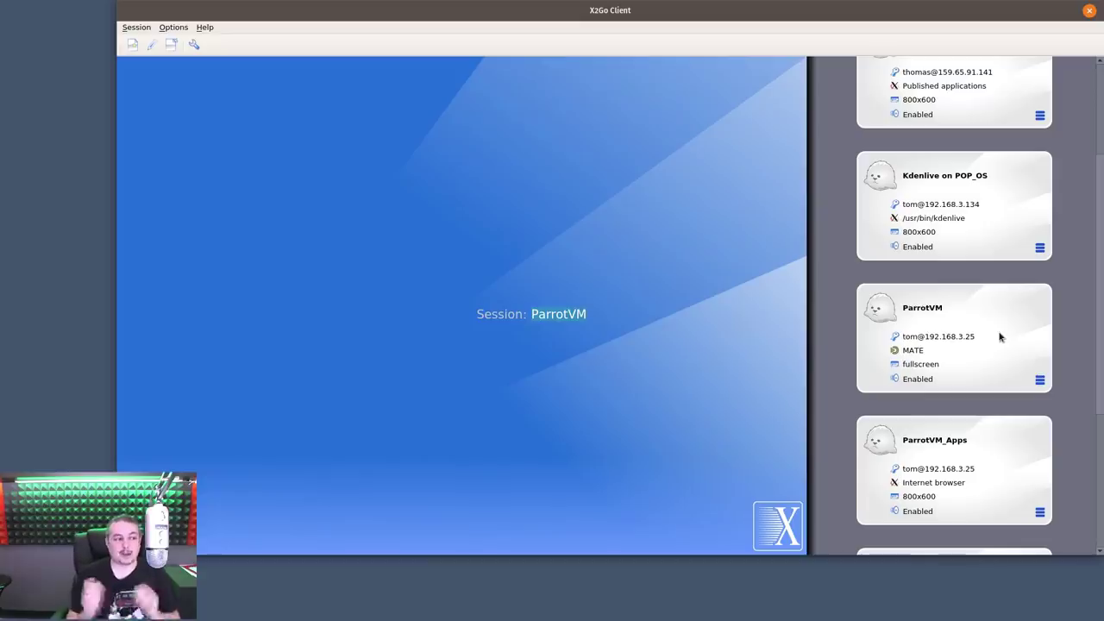
Close the X2Go Client window and reposition the client window on the Windows desktop
scroll(999, 337, up, 3)
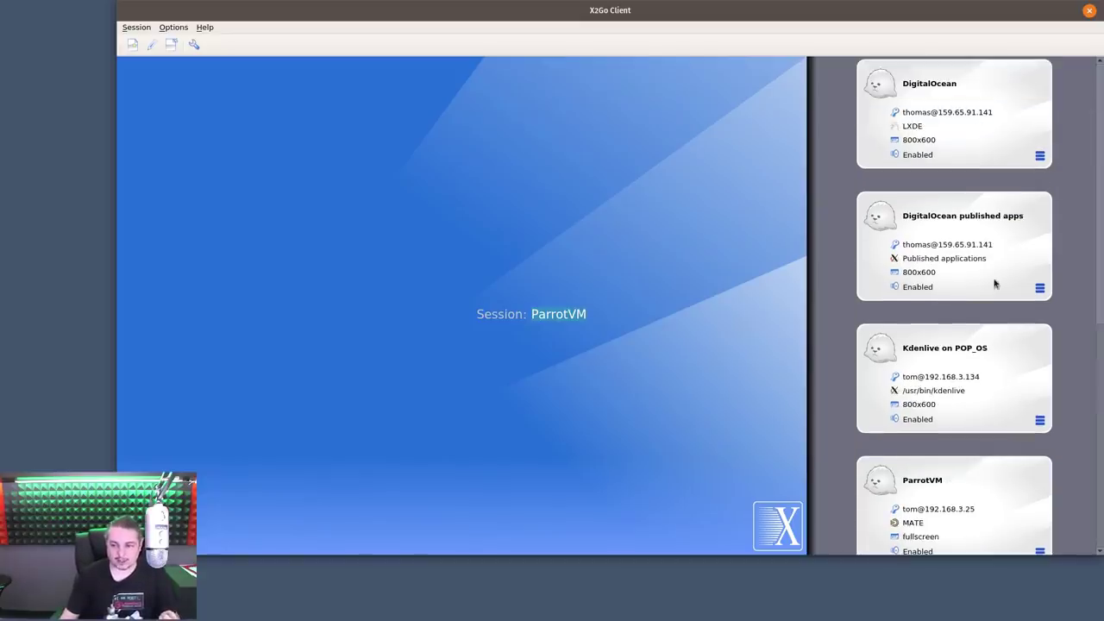
scroll(818, 237, down, 10)
scroll(818, 237, up, 8)
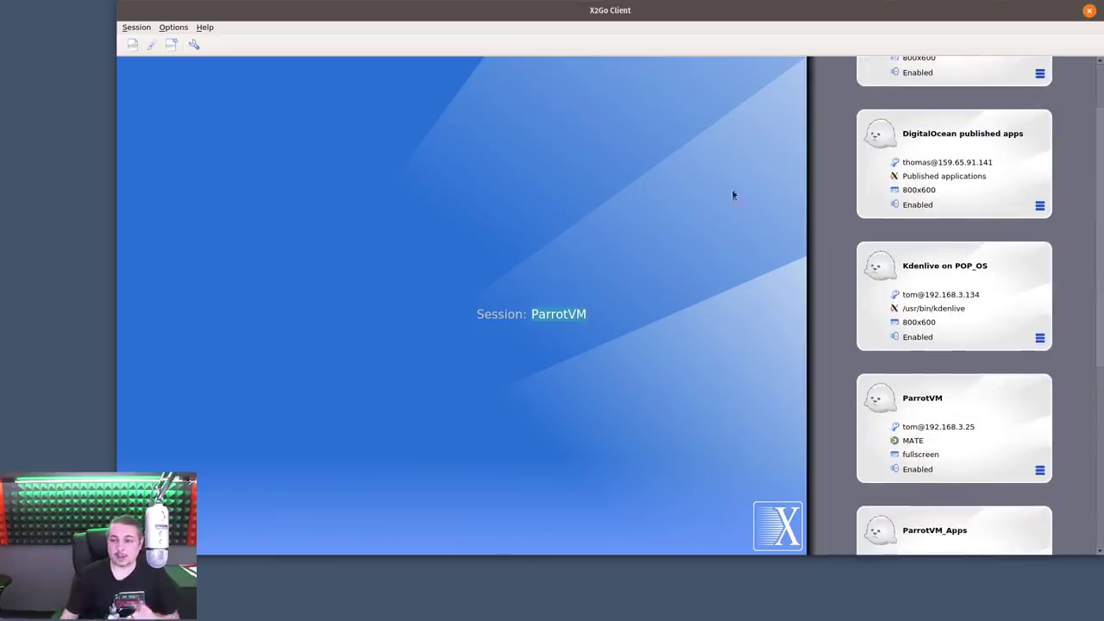
click(1087, 12)
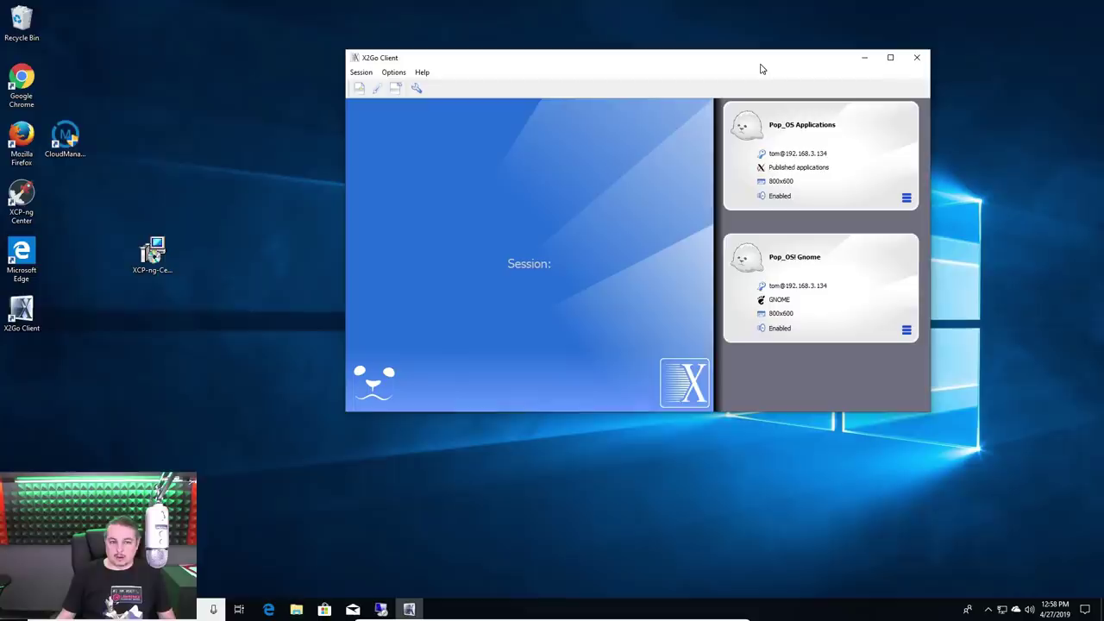
drag(762, 66, 730, 79)
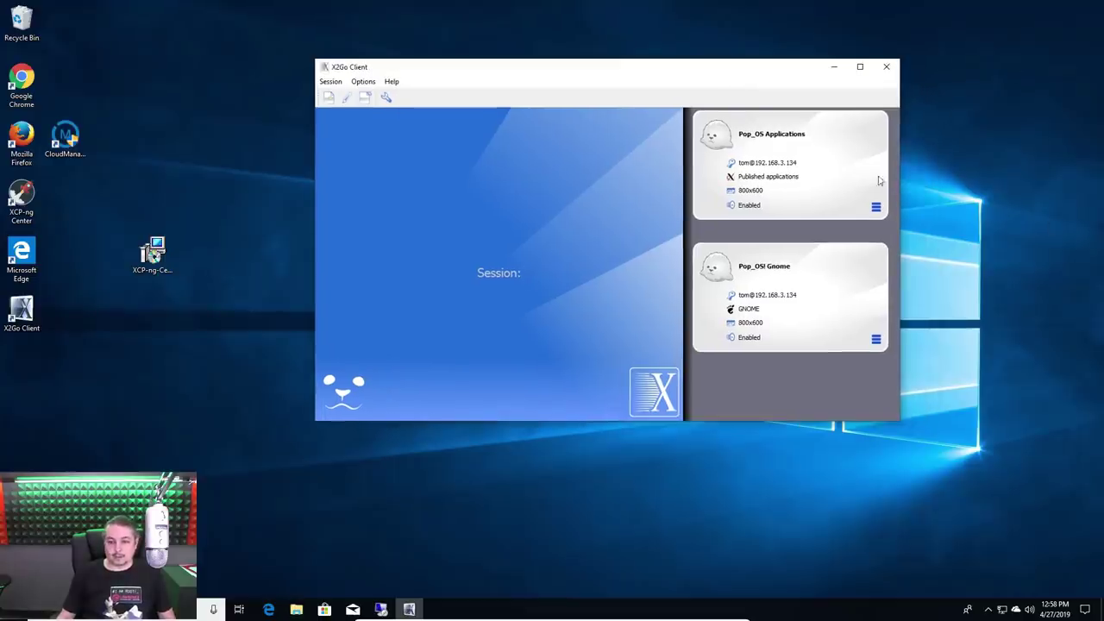
Log in to the Pop_OS! Gnome session by entering the account password
click(811, 274)
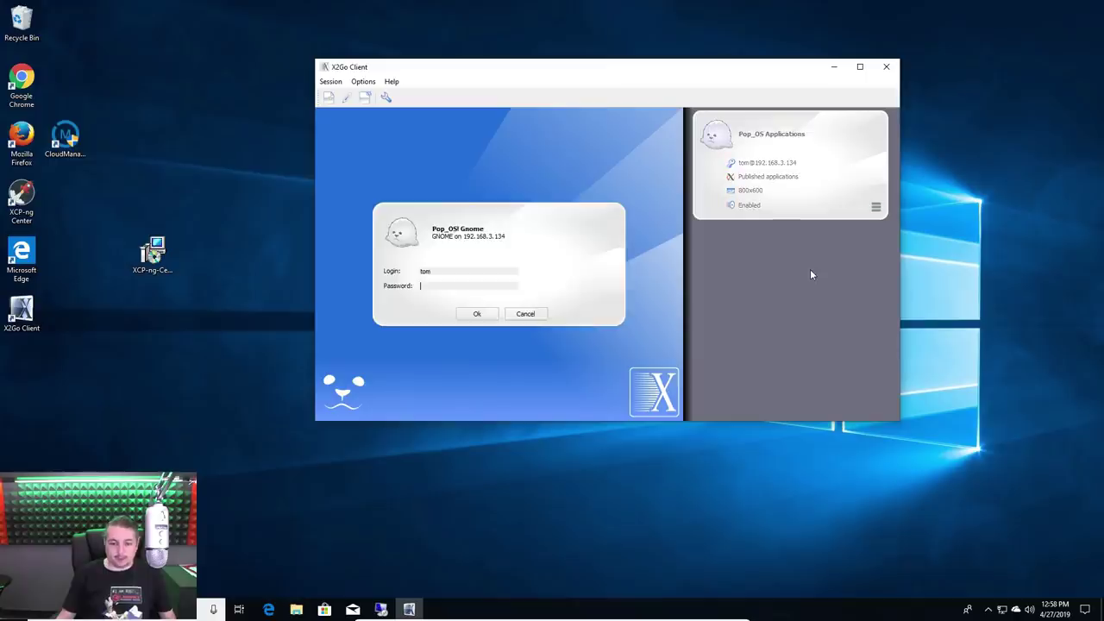
text(*)
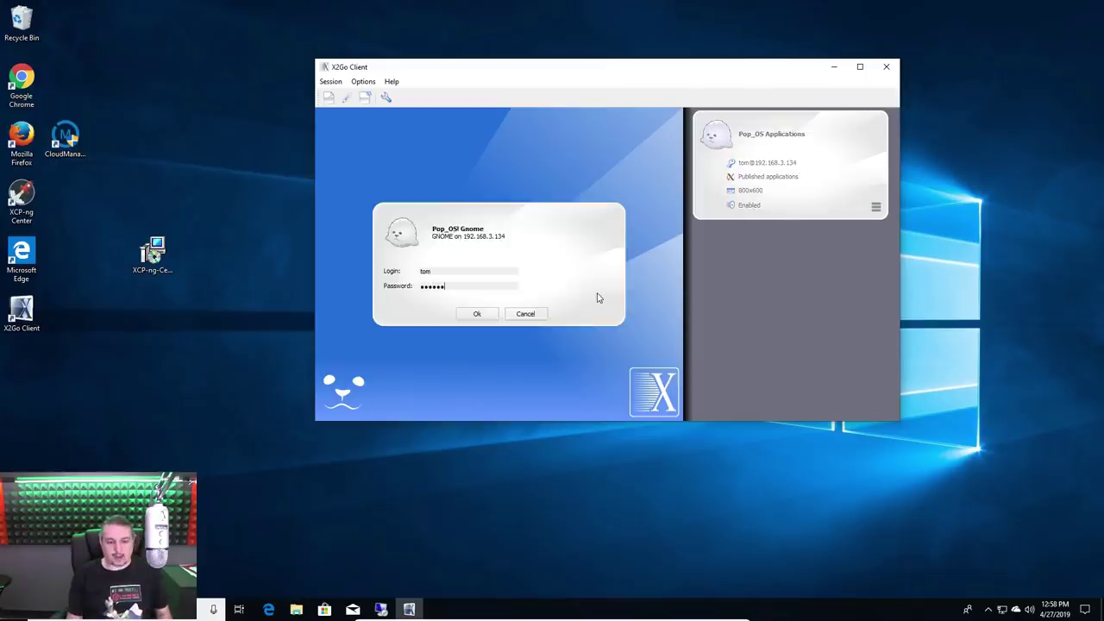
text(***)
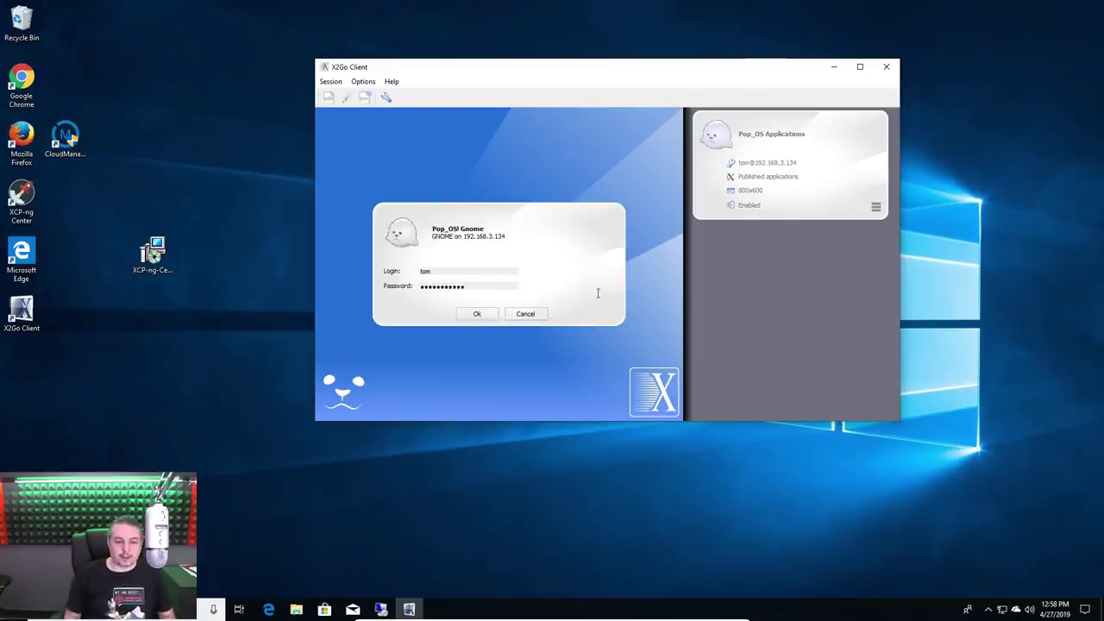
key(Return)
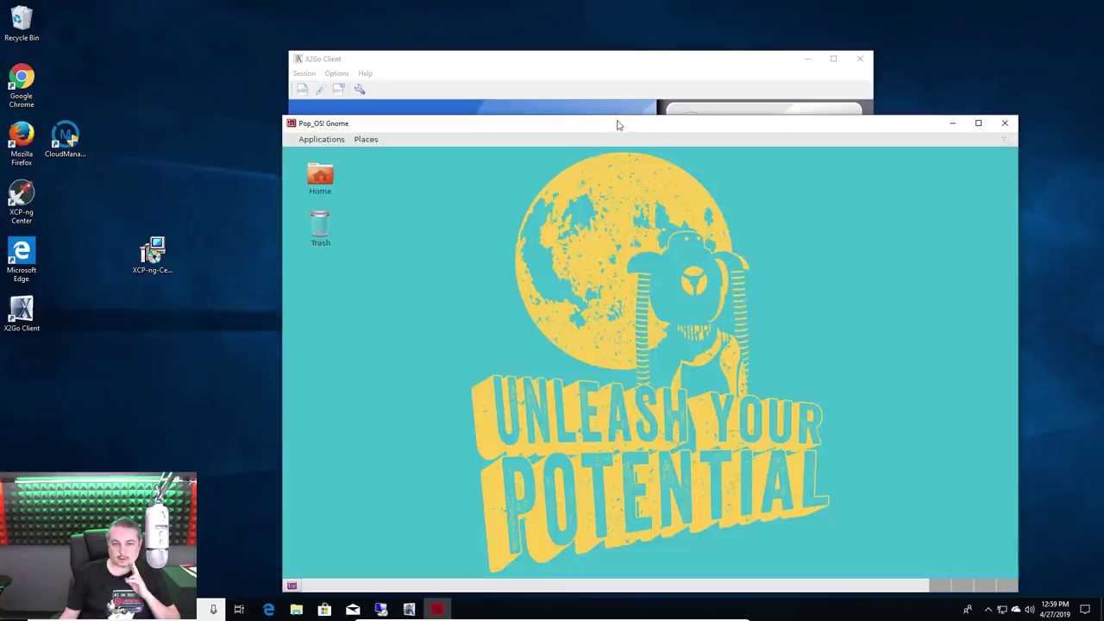
Open the remote Home folder in Files and browse Desktop, Downloads, then settle on Documents
drag(615, 121, 589, 62)
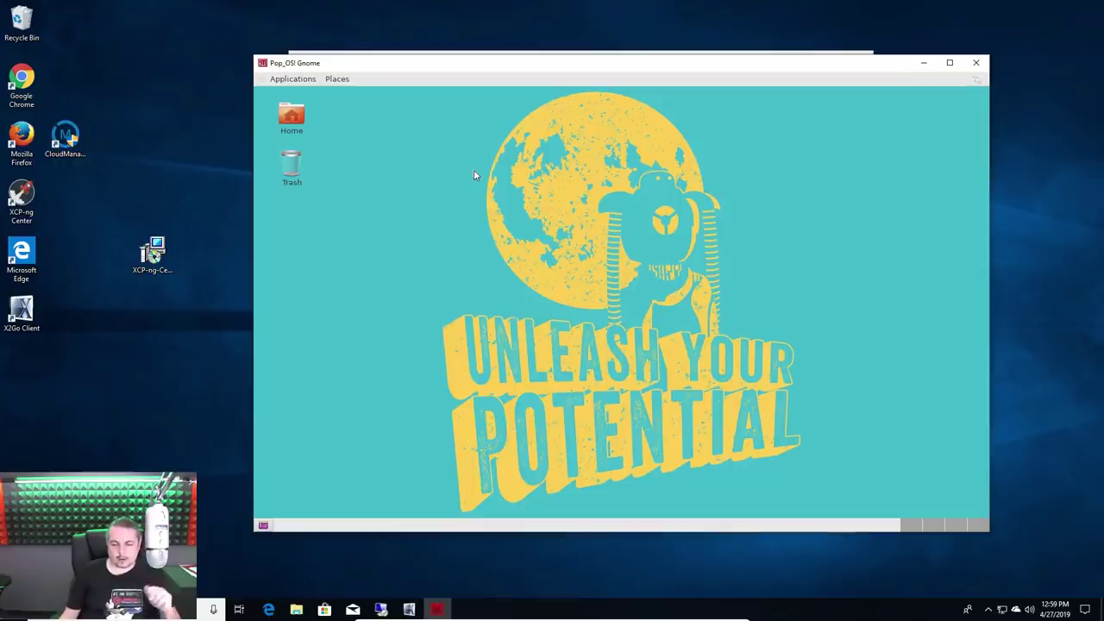
double_click(291, 116)
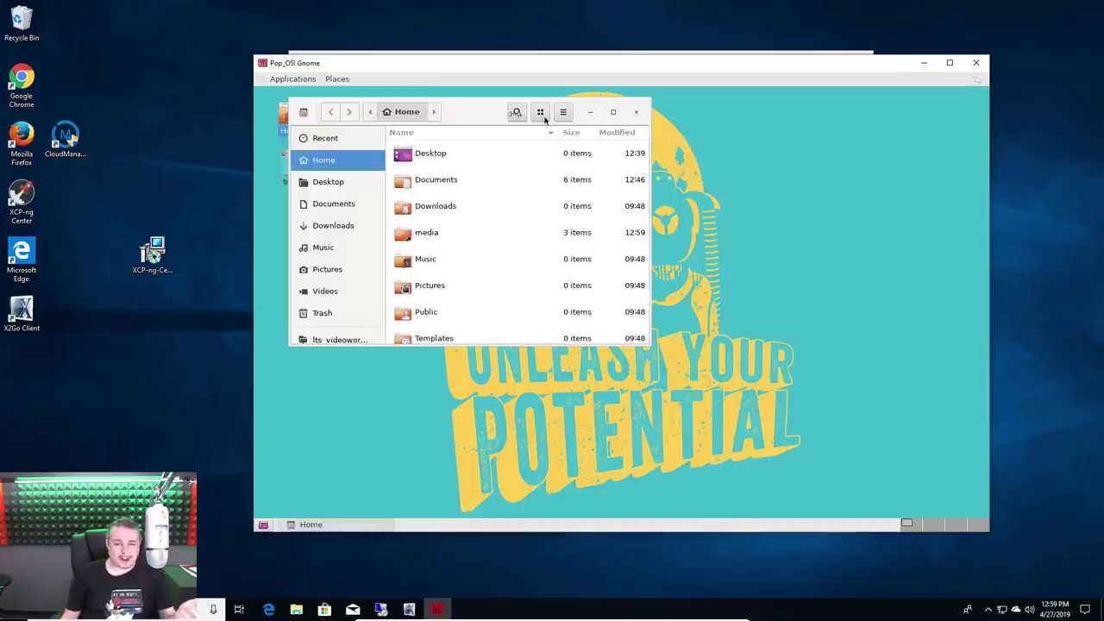
drag(493, 115, 724, 133)
click(576, 204)
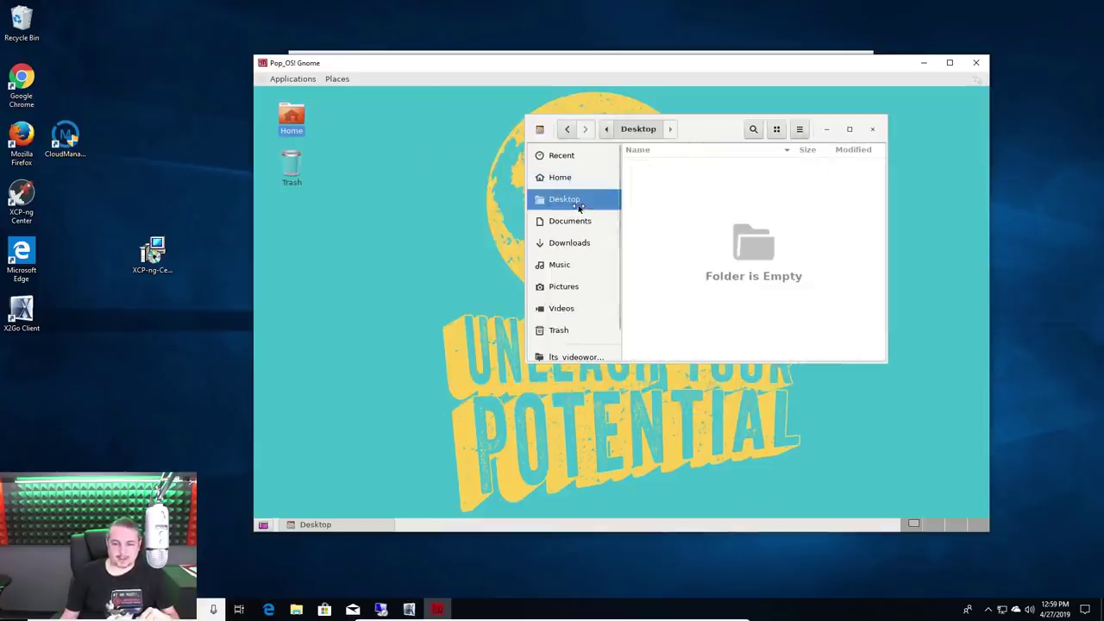
click(573, 222)
click(573, 243)
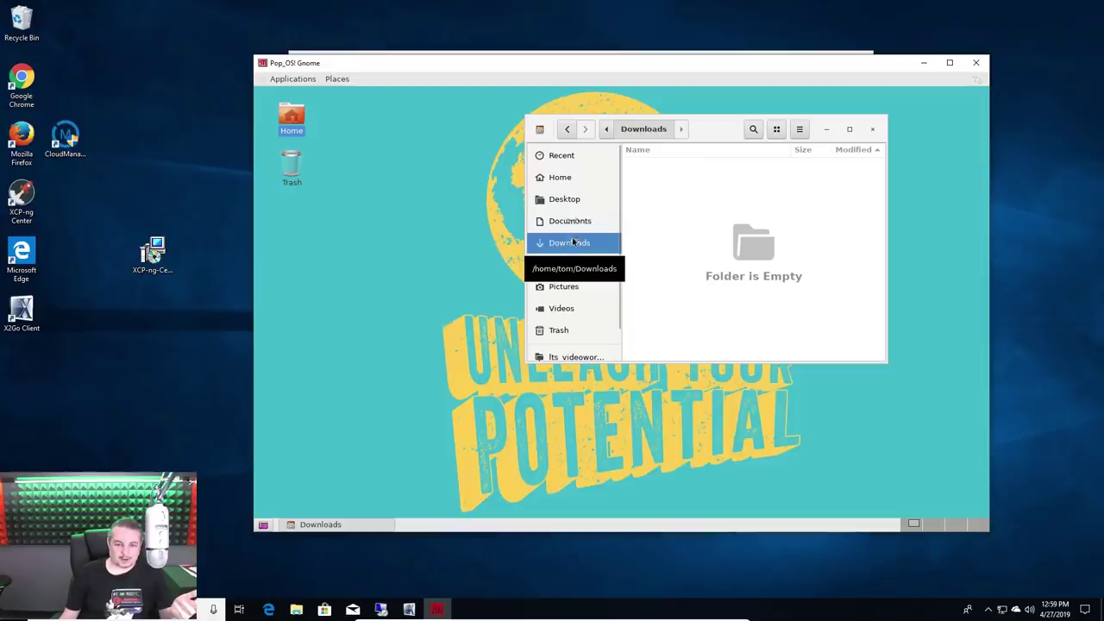
click(571, 221)
Open Test Document.odt in LibreOffice Writer, then close Writer
click(690, 197)
double_click(690, 197)
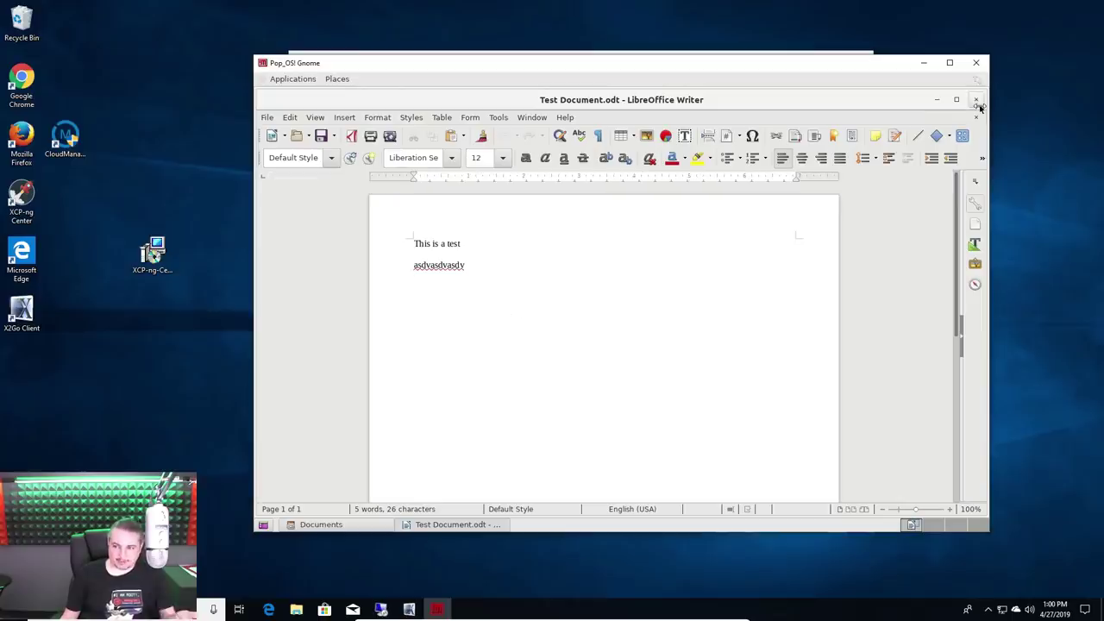
click(977, 101)
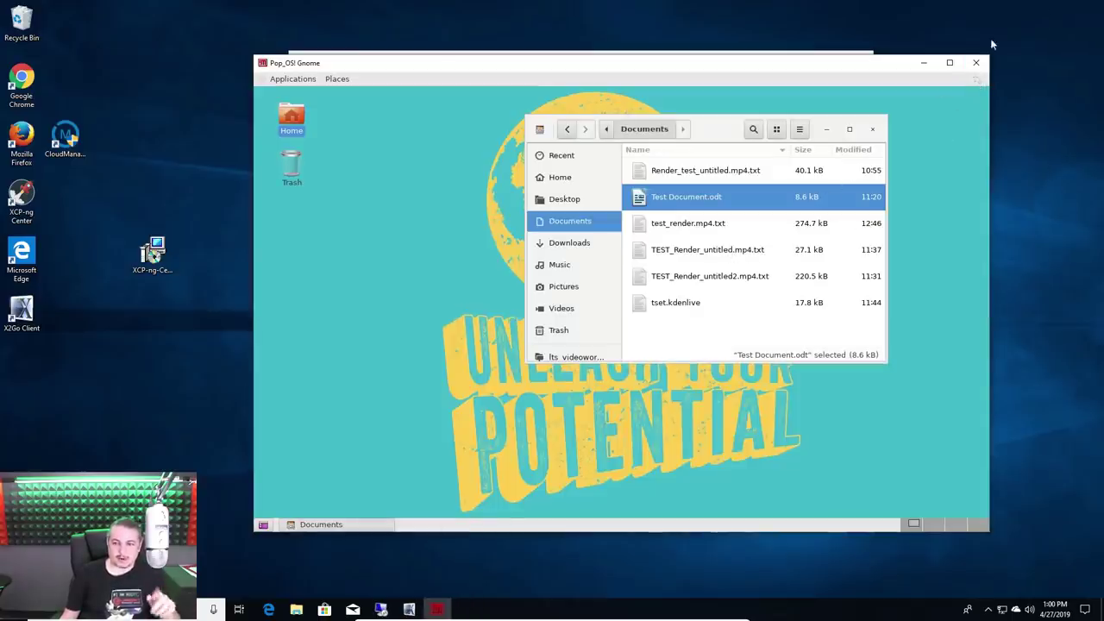
Close the Gnome desktop, log into Pop_OS Applications and terminate suspended session 50
click(976, 62)
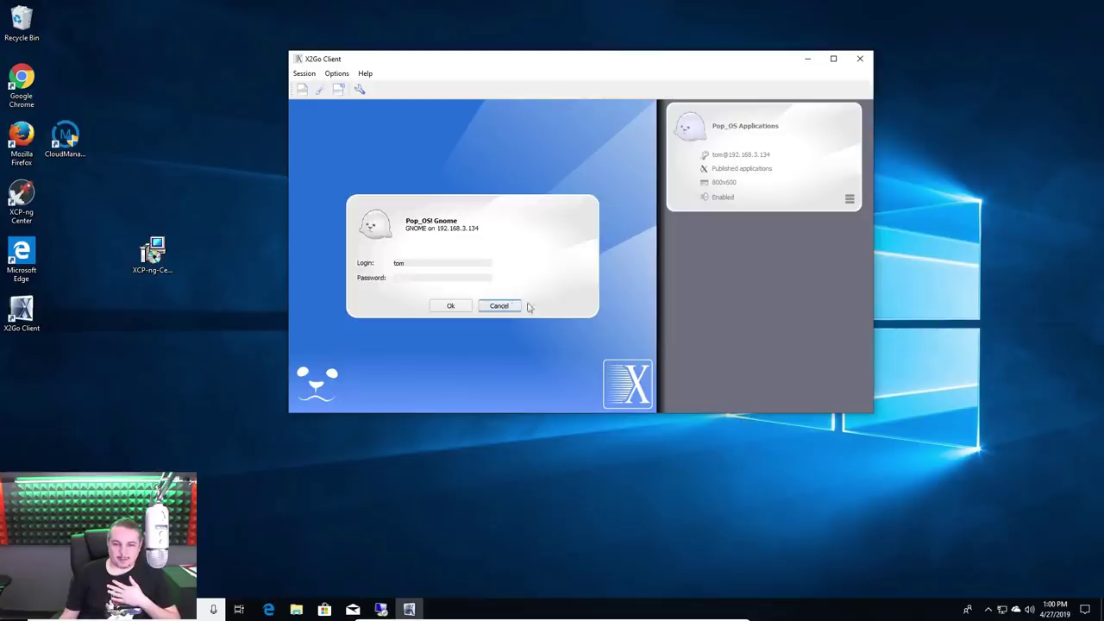
click(513, 307)
click(802, 125)
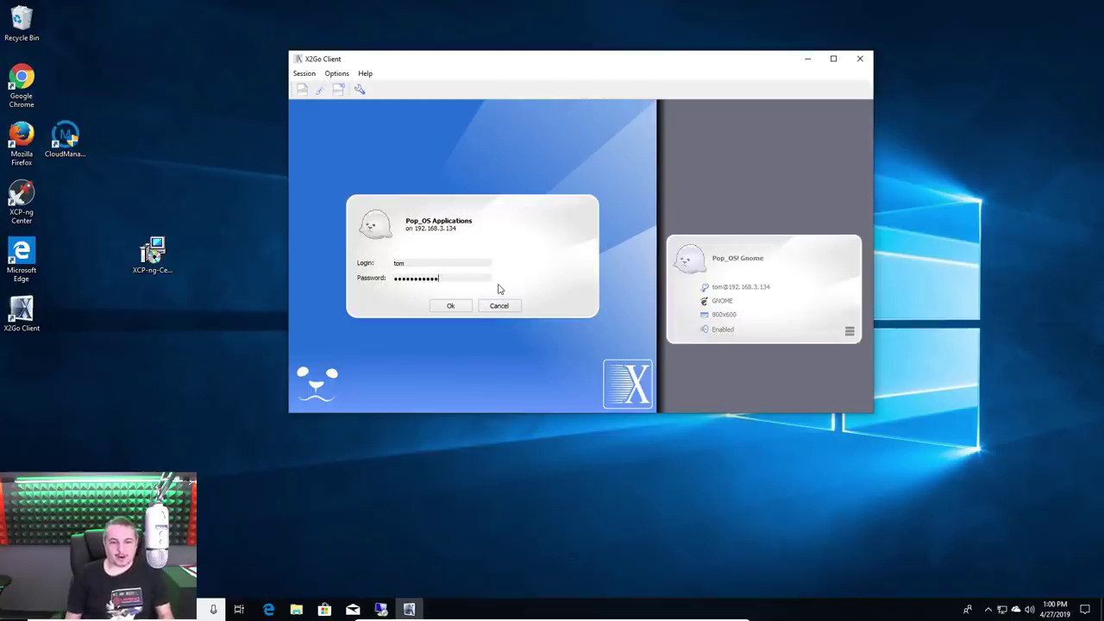
key(Return)
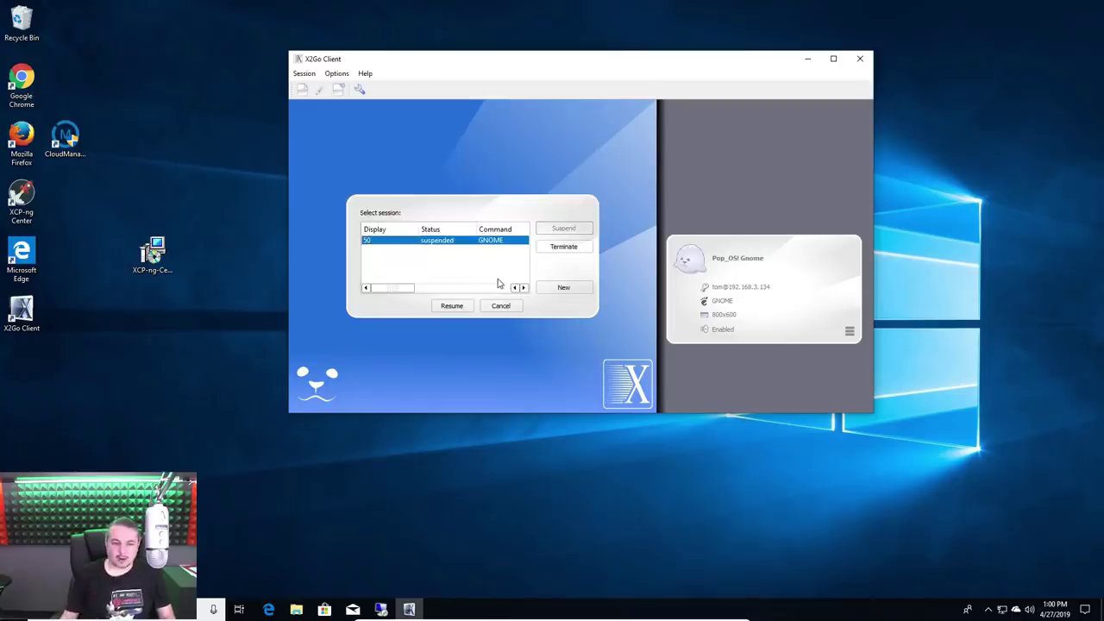
click(561, 249)
click(592, 253)
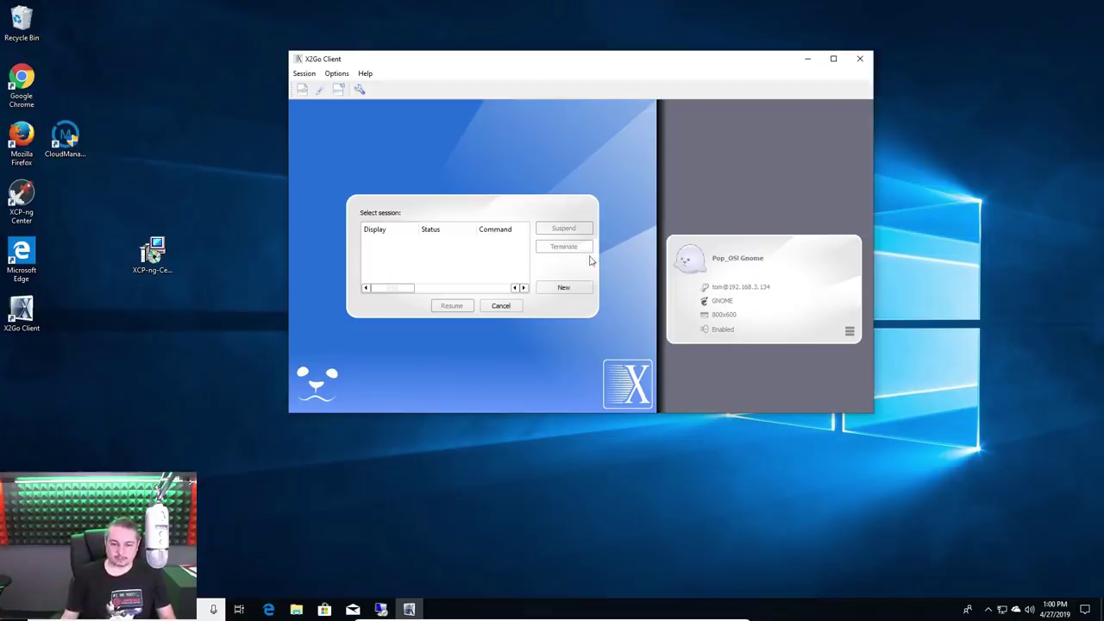
Start a new session and launch Kdenlive from the Multimedia published applications
click(565, 288)
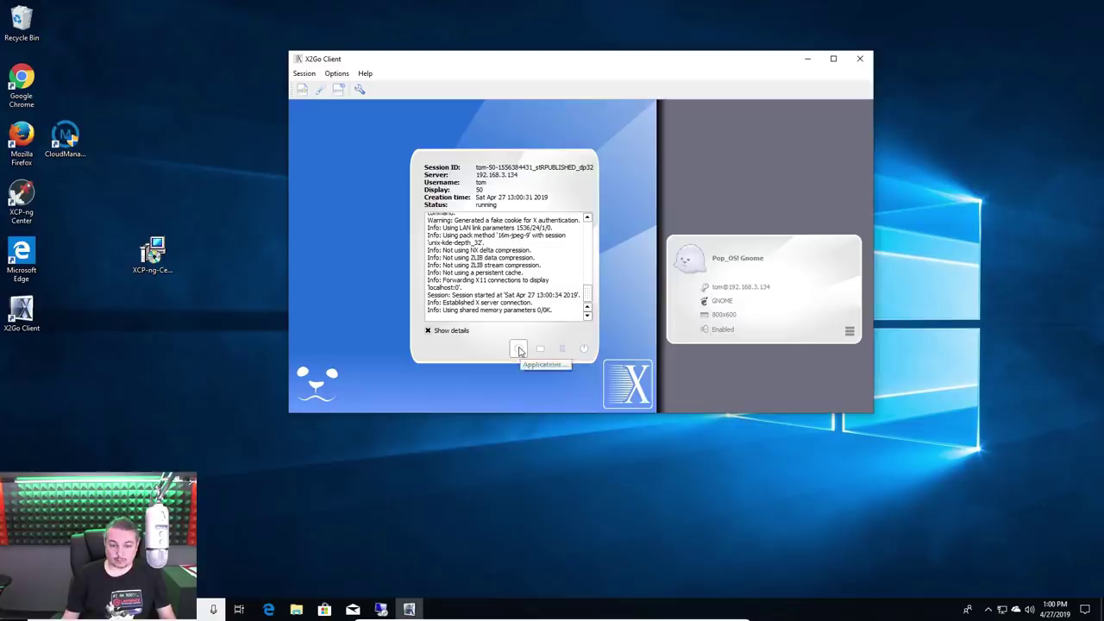
click(520, 347)
click(445, 152)
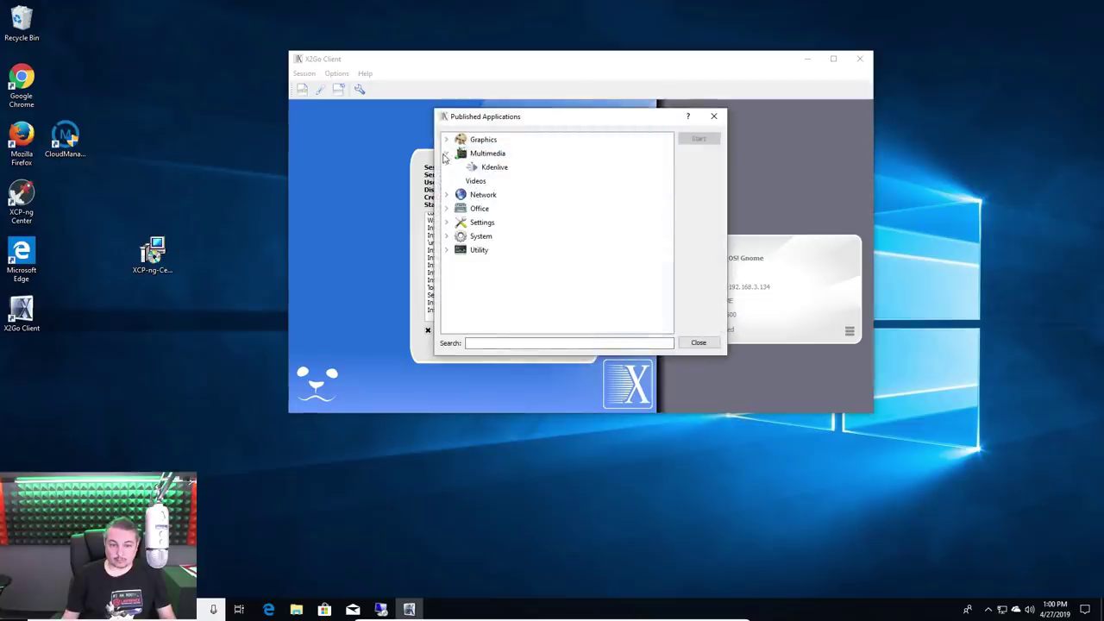
click(491, 168)
click(702, 143)
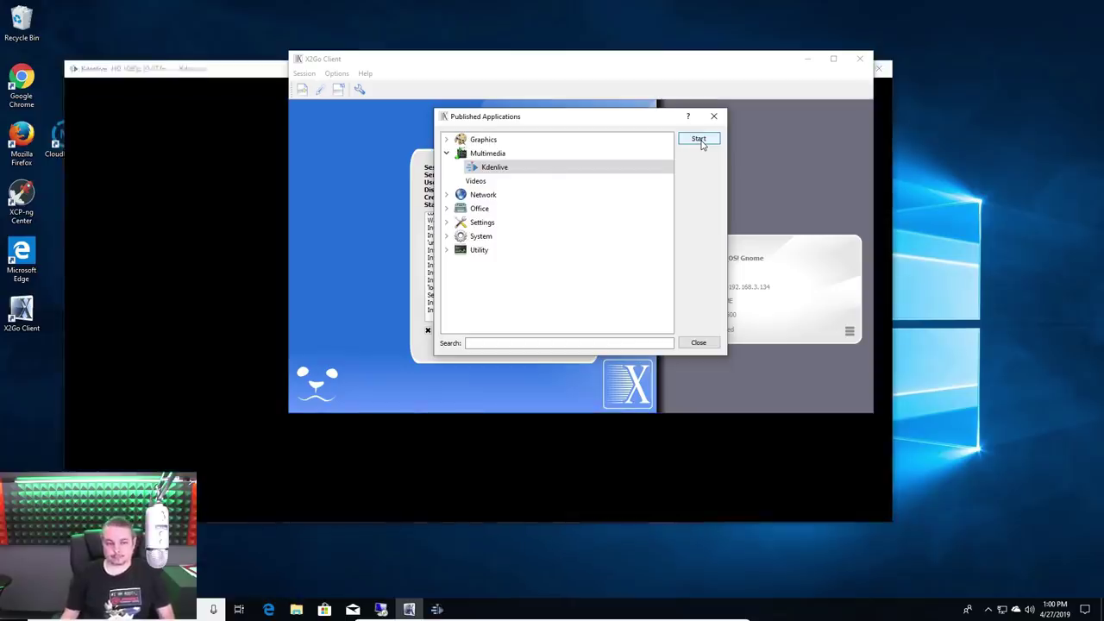
drag(201, 75, 258, 86)
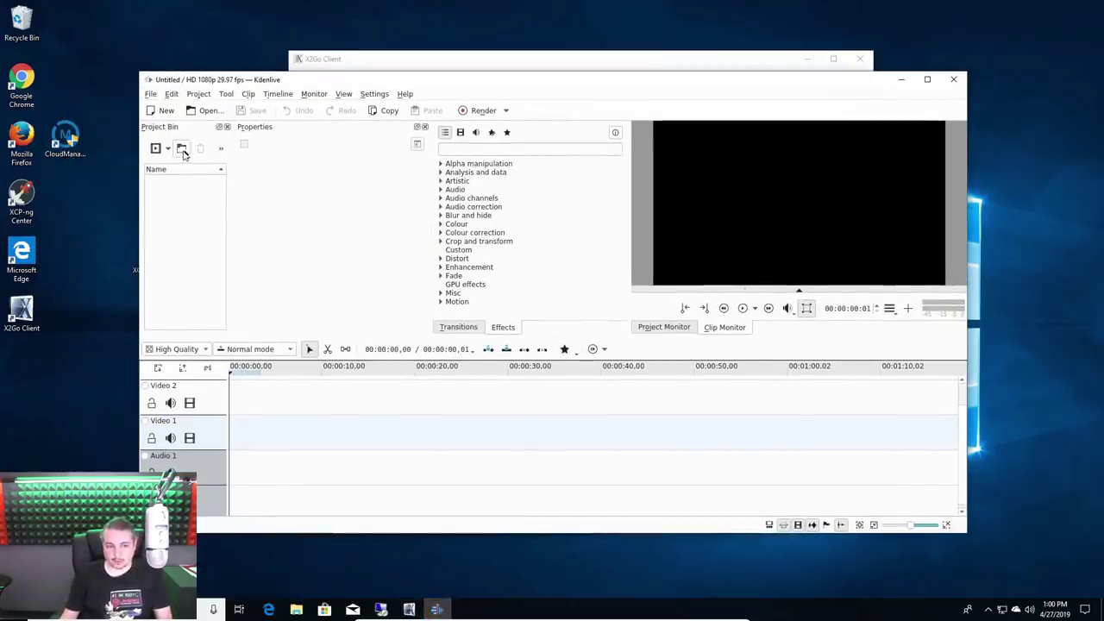
Import Asus_Hack_LiveUpdate_2019.mp4 into the Project Bin and drop it onto the Video 1 track
click(170, 149)
click(200, 163)
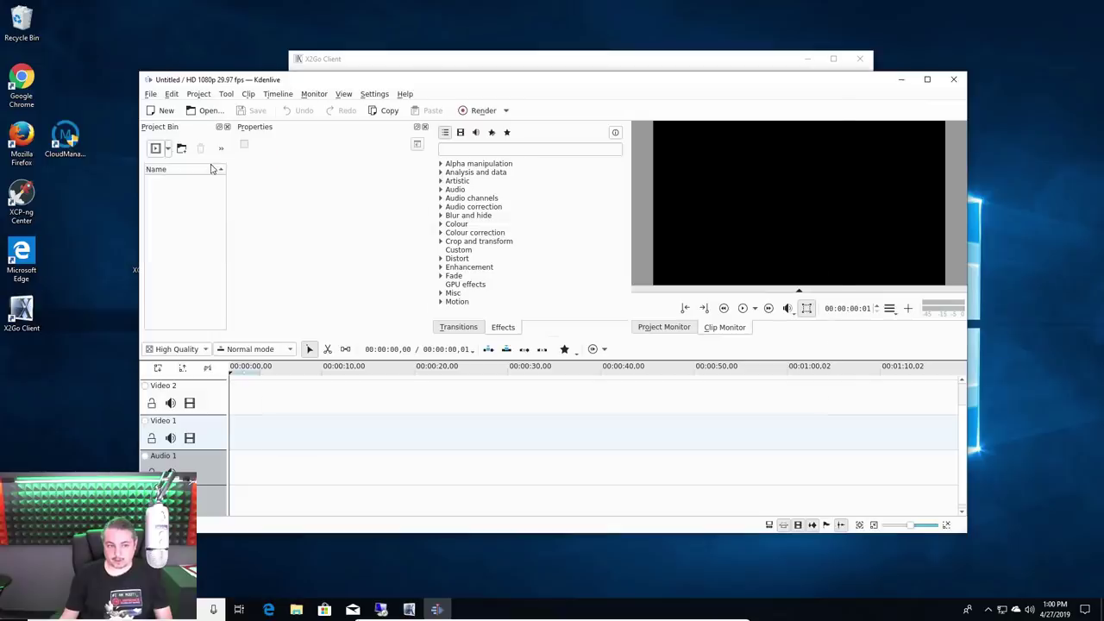
click(423, 185)
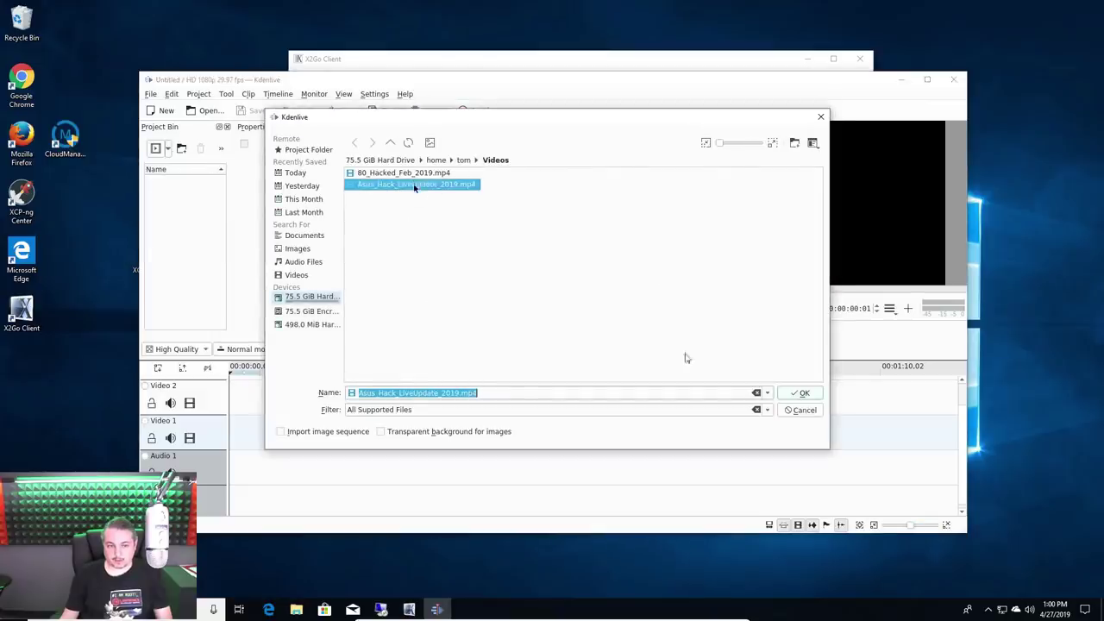
click(801, 393)
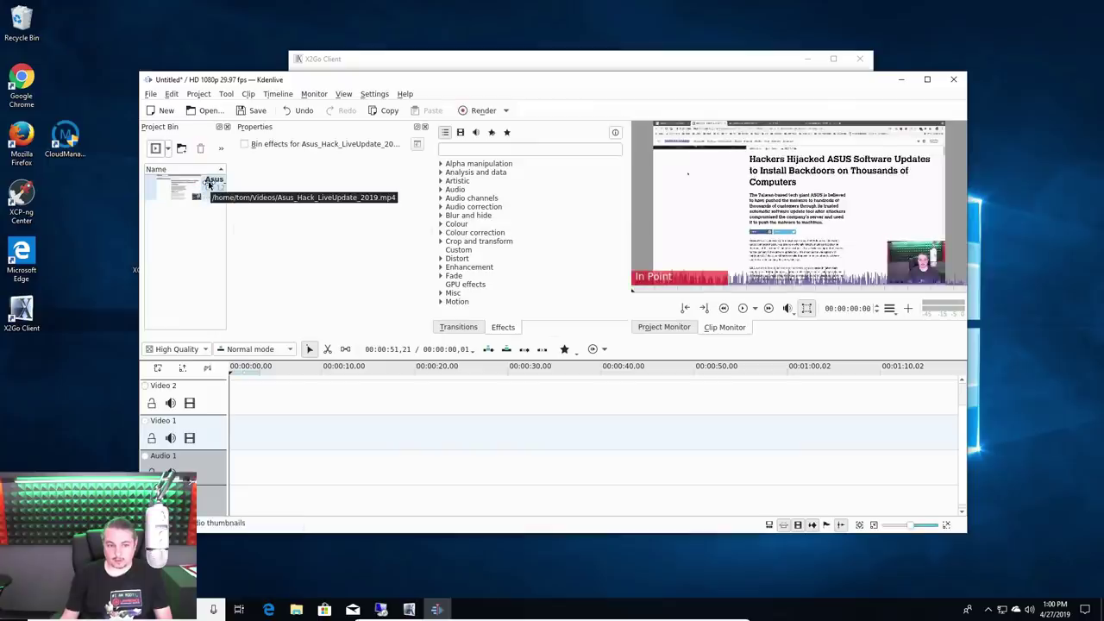
drag(208, 184, 238, 436)
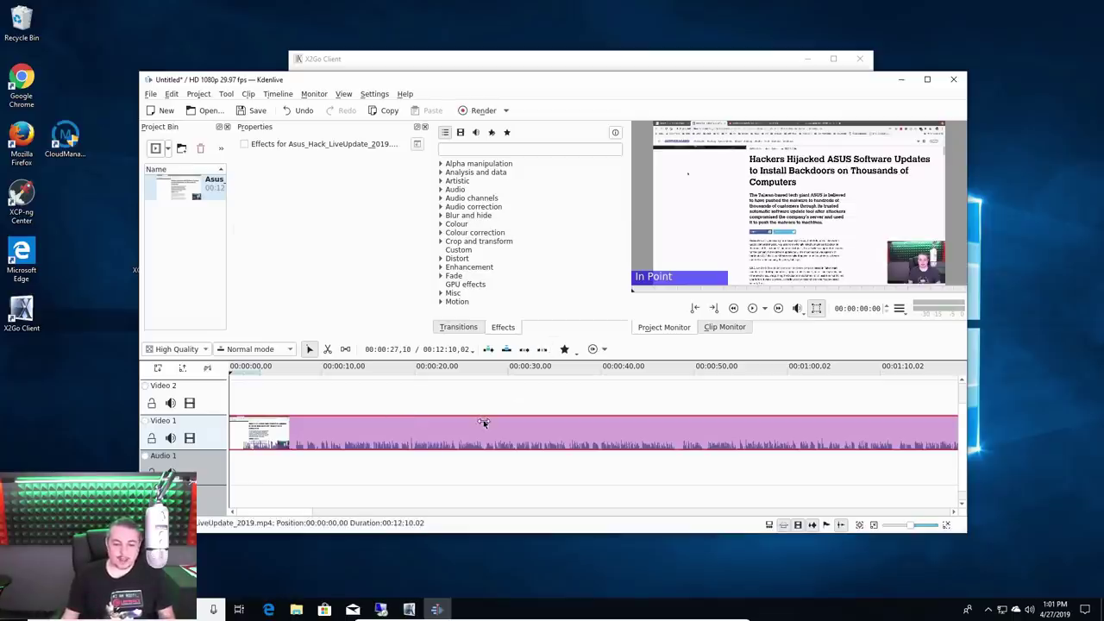
Razor-cut the clip twice, delete the middle piece and slide the remainder left to close the gap
drag(53, 270, 138, 327)
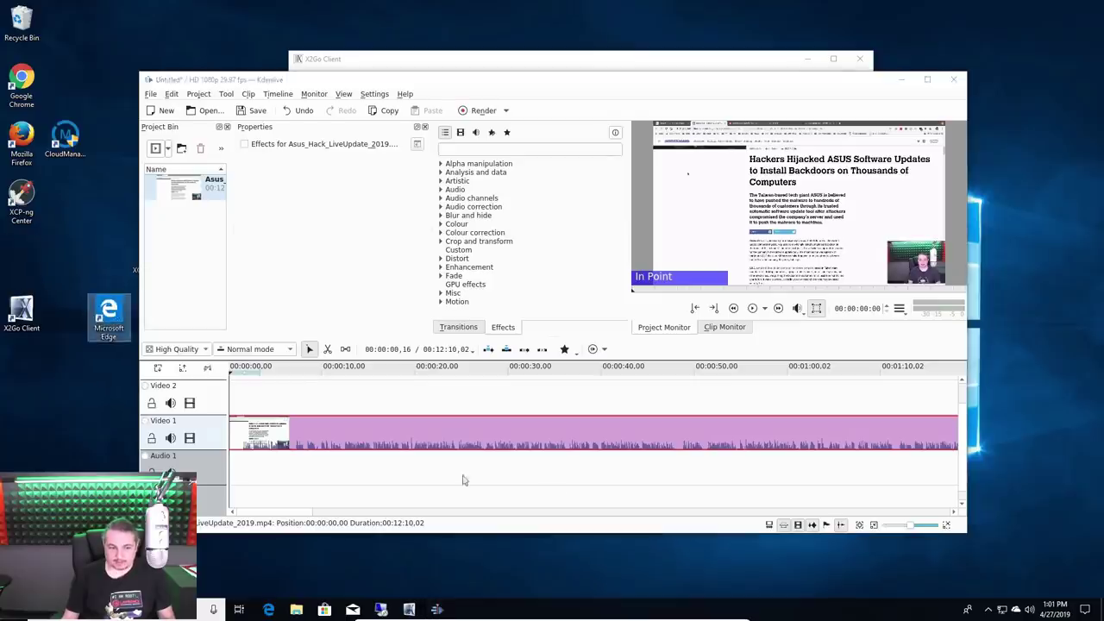
click(420, 428)
key(x)
click(420, 429)
click(463, 432)
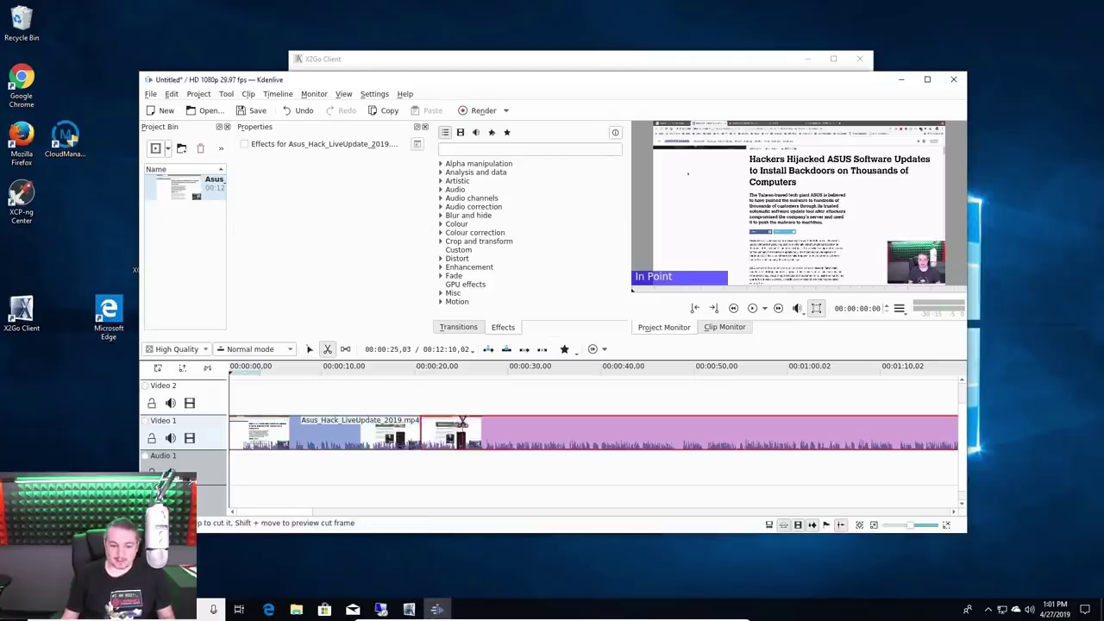
key(s)
click(434, 434)
key(Delete)
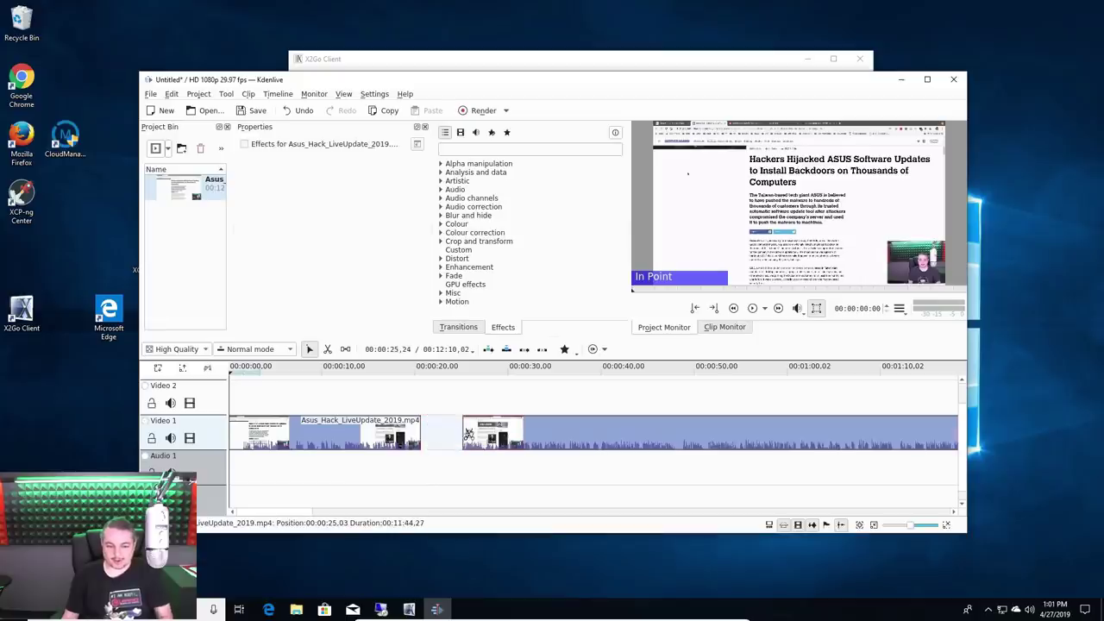
drag(540, 431, 497, 431)
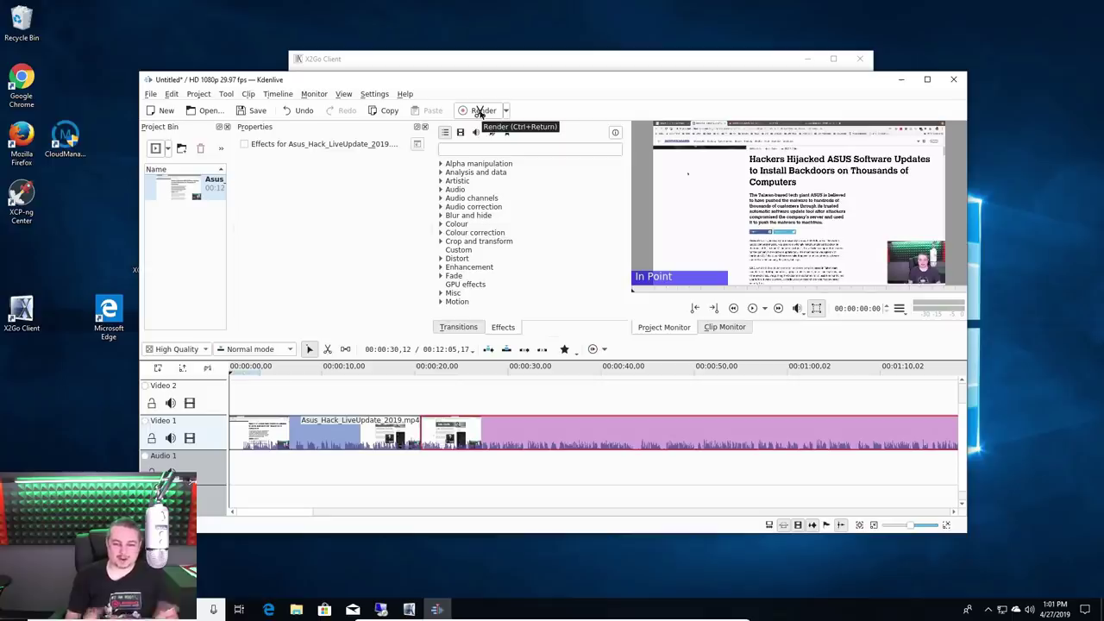
Maximise Kdenlive, then quit it without saving the edit
double_click(797, 80)
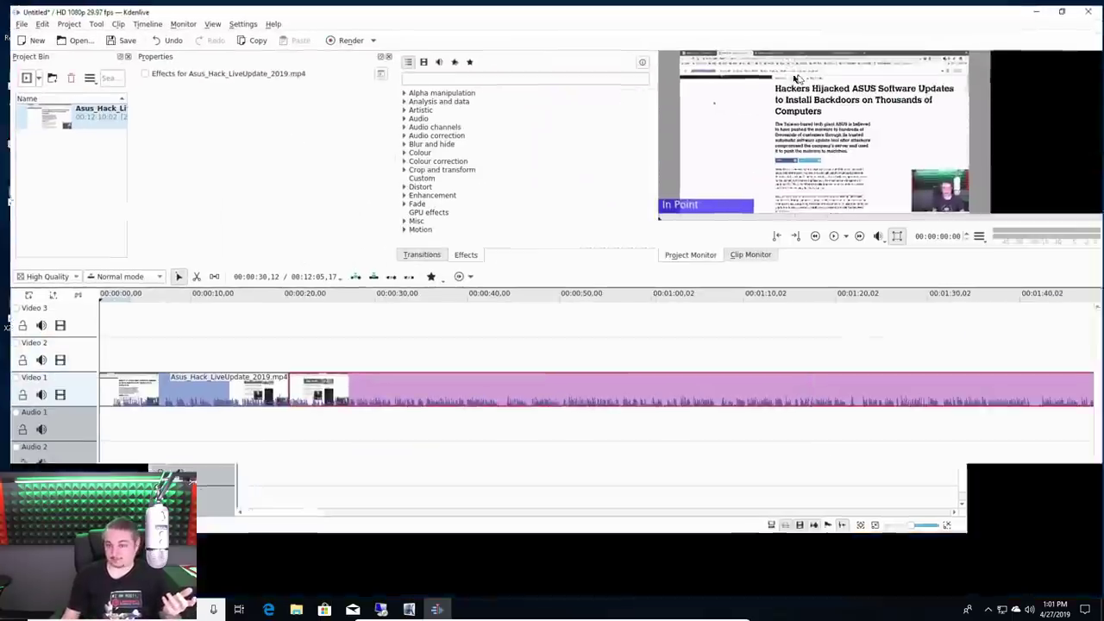
click(1088, 6)
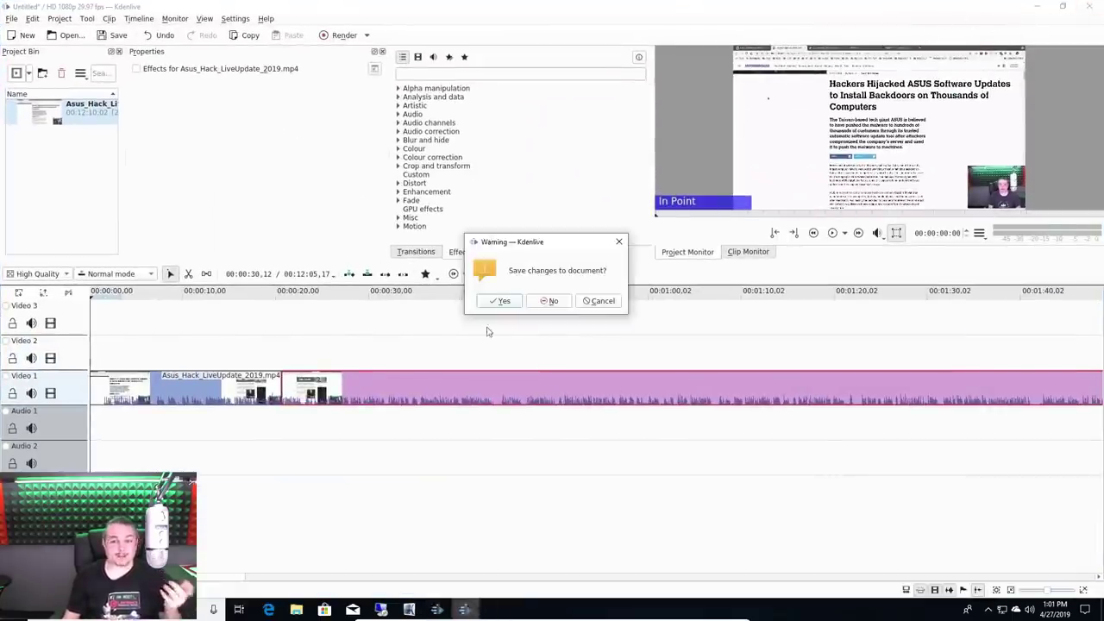
click(549, 300)
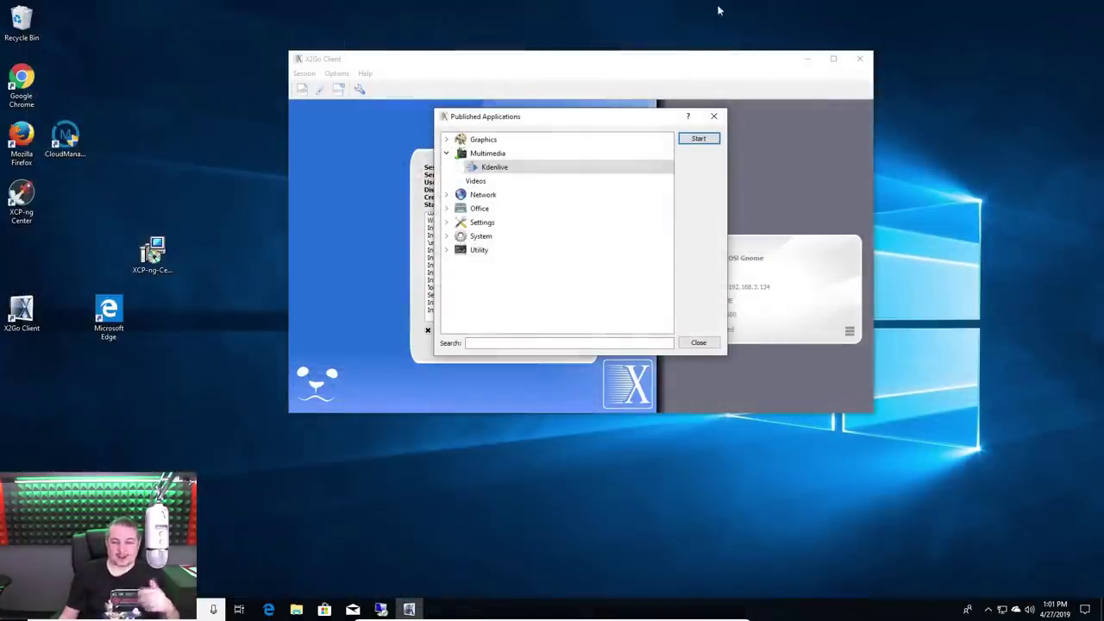
Close the Published Applications list and terminate the X2Go session, confirming with Yes
click(715, 116)
click(584, 348)
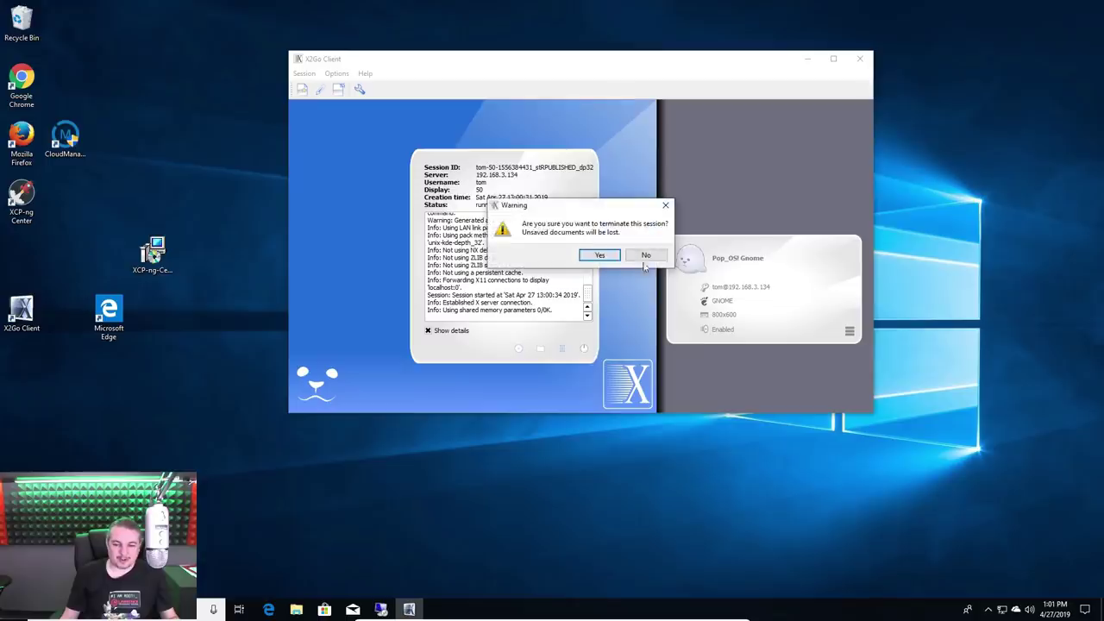
click(601, 255)
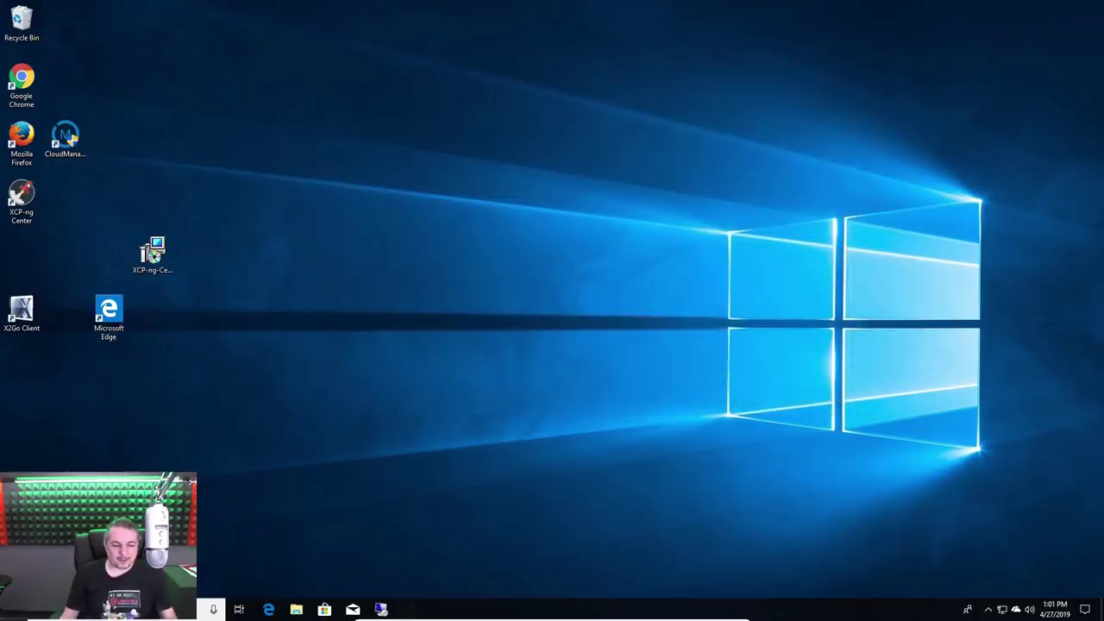
Return to the X2Go Server installation wiki page in Chrome and jump to its Raspbian section
key(super)
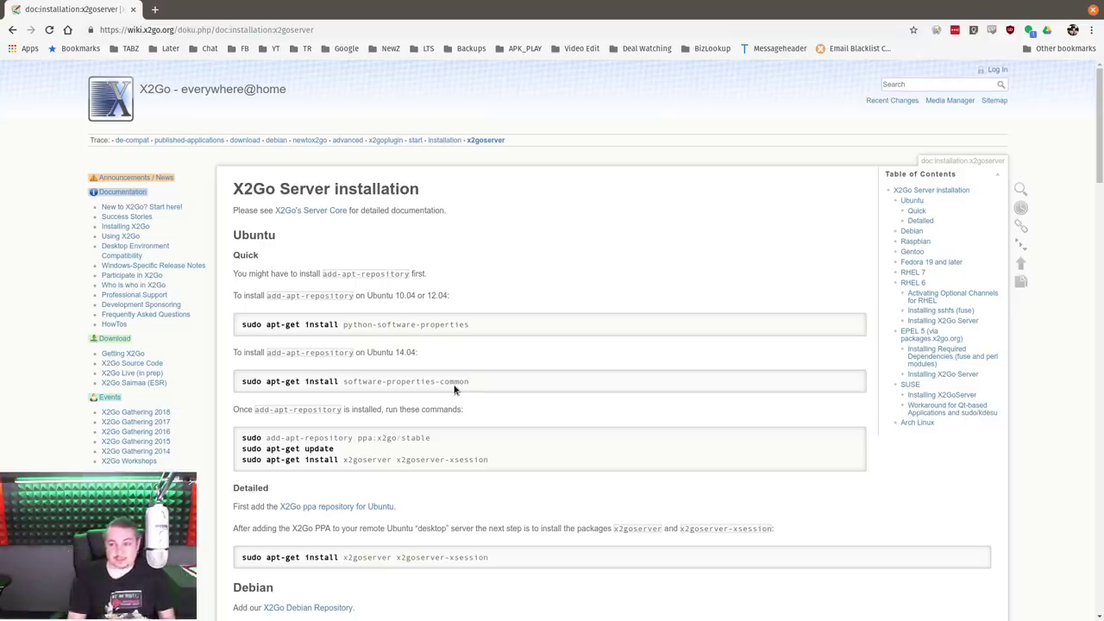
scroll(936, 224, down, 2)
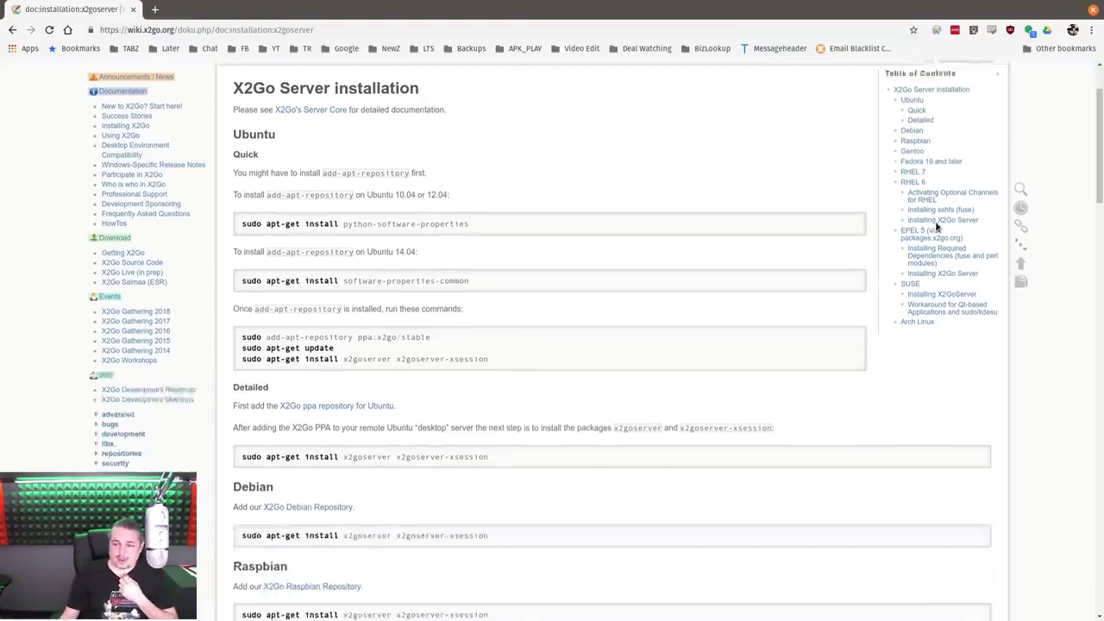
scroll(938, 222, up, 2)
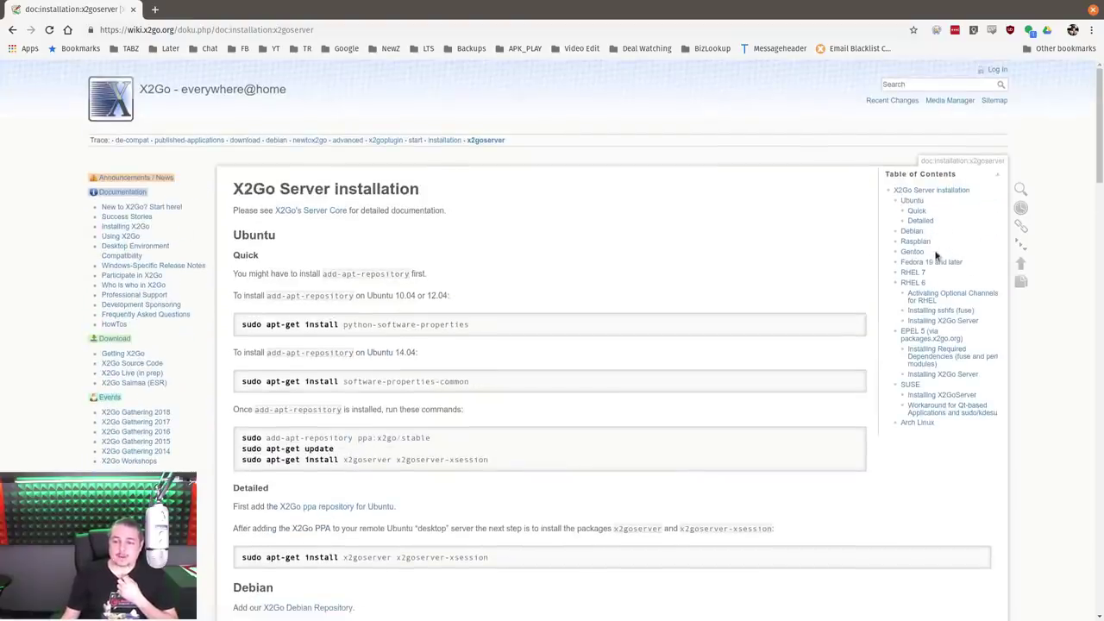
scroll(931, 338, down, 3)
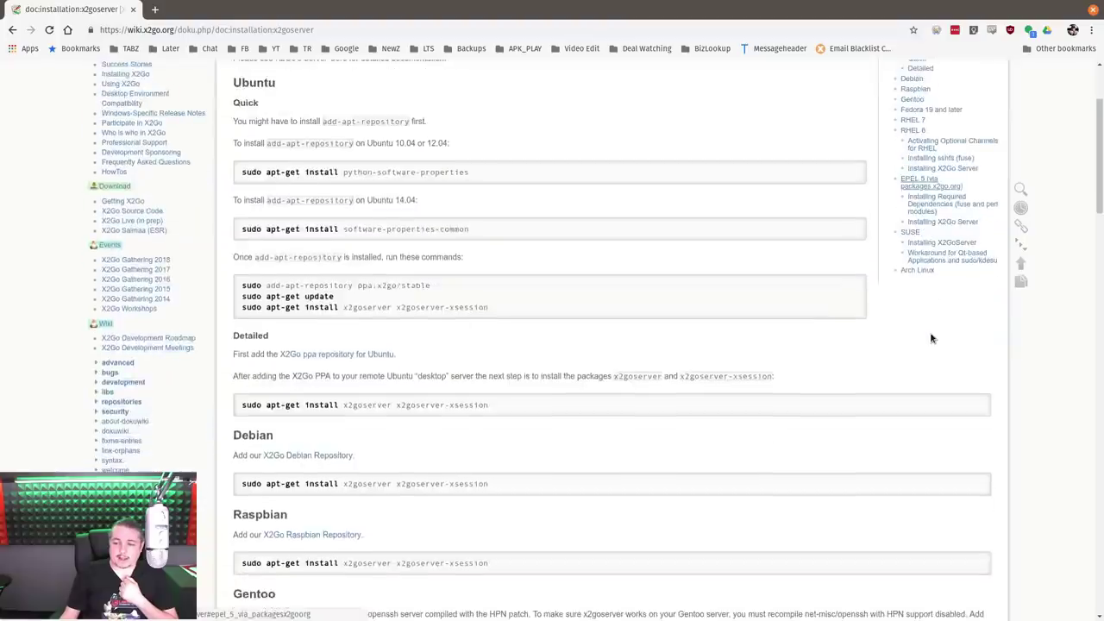
scroll(931, 338, up, 3)
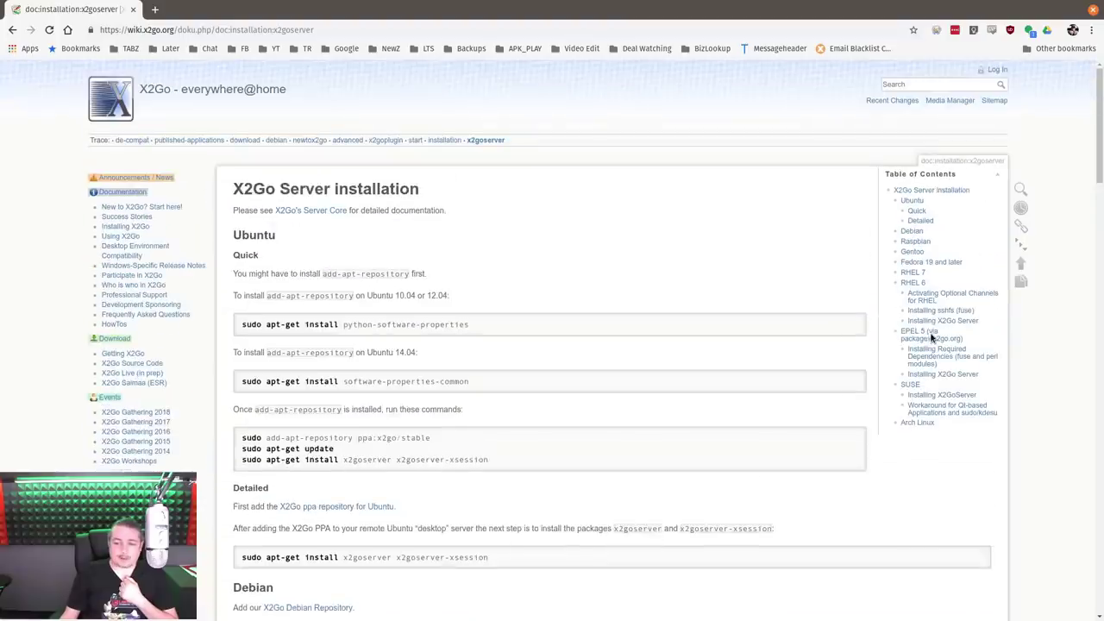
click(912, 243)
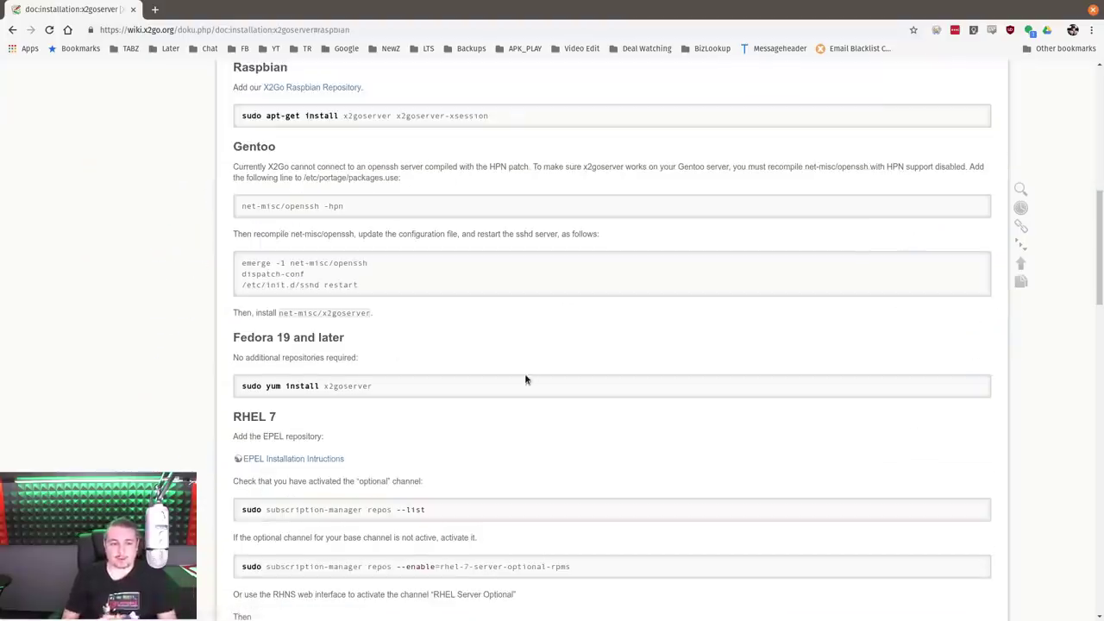